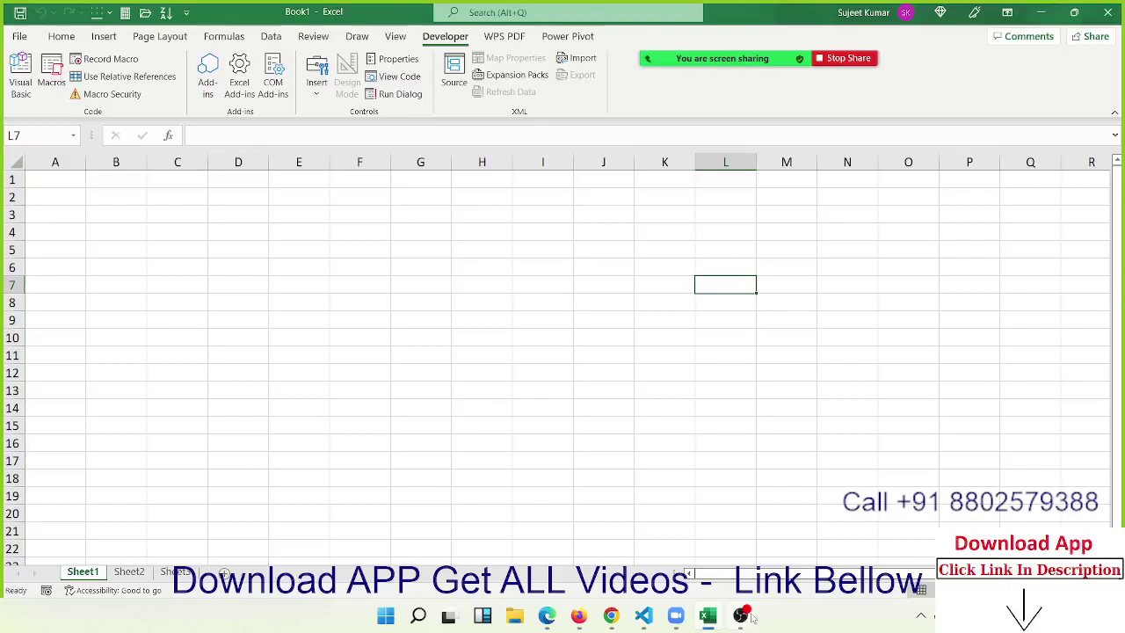
Step: Enter VBA in cell B2
{"action": "left_click", "coordinate": [380, 269]}
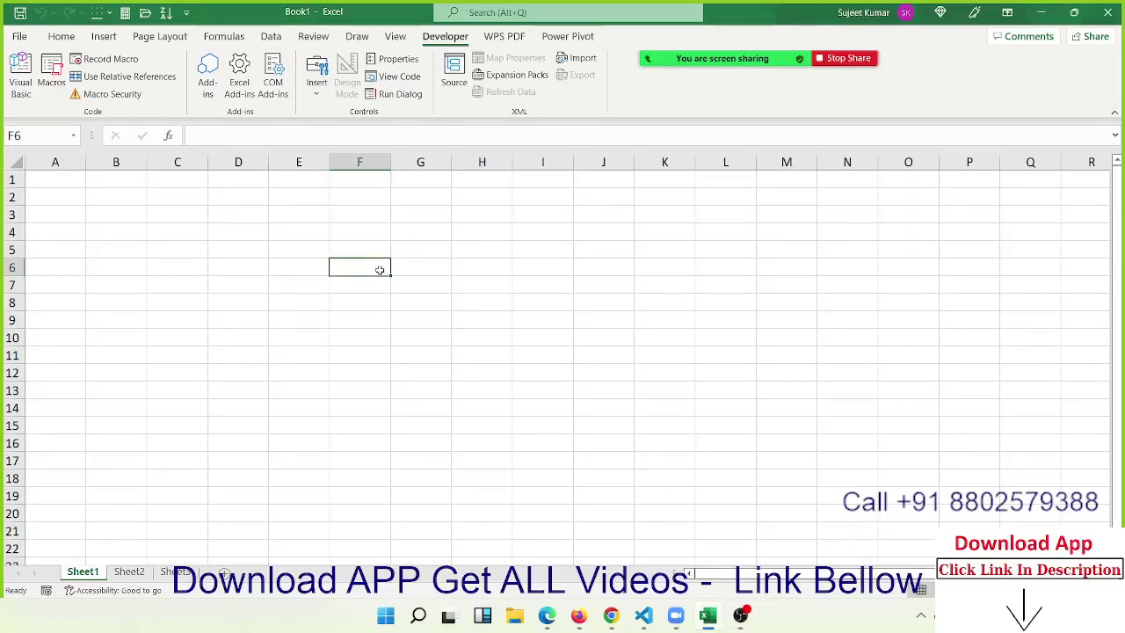
{"action": "left_click", "coordinate": [125, 194]}
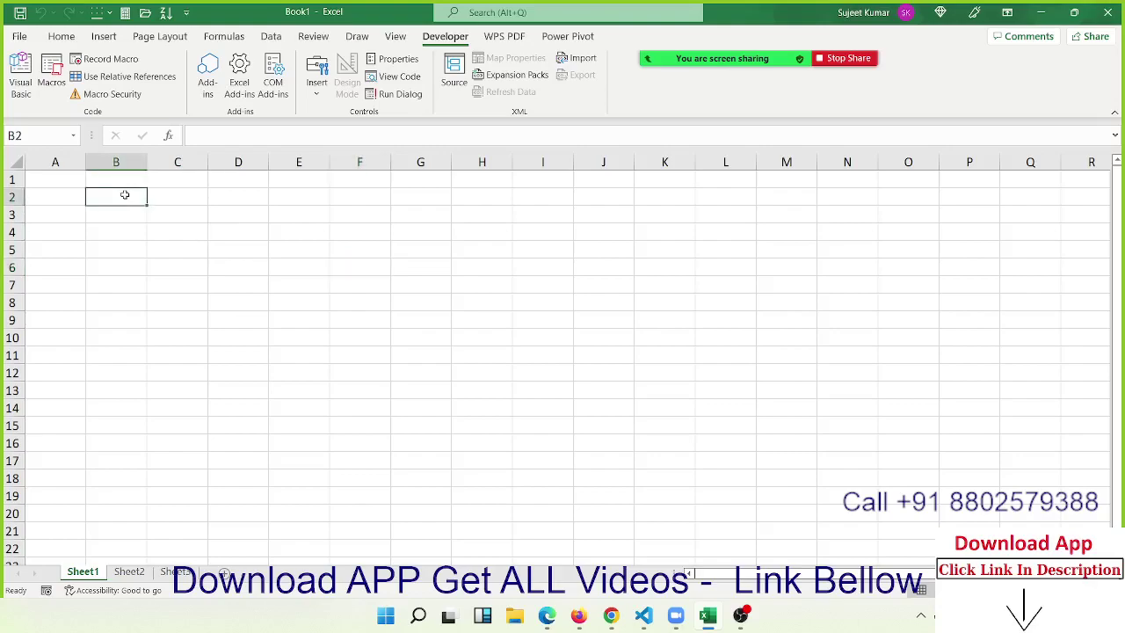
{"action": "type", "text": "VBA"}
{"action": "key", "text": "Return"}
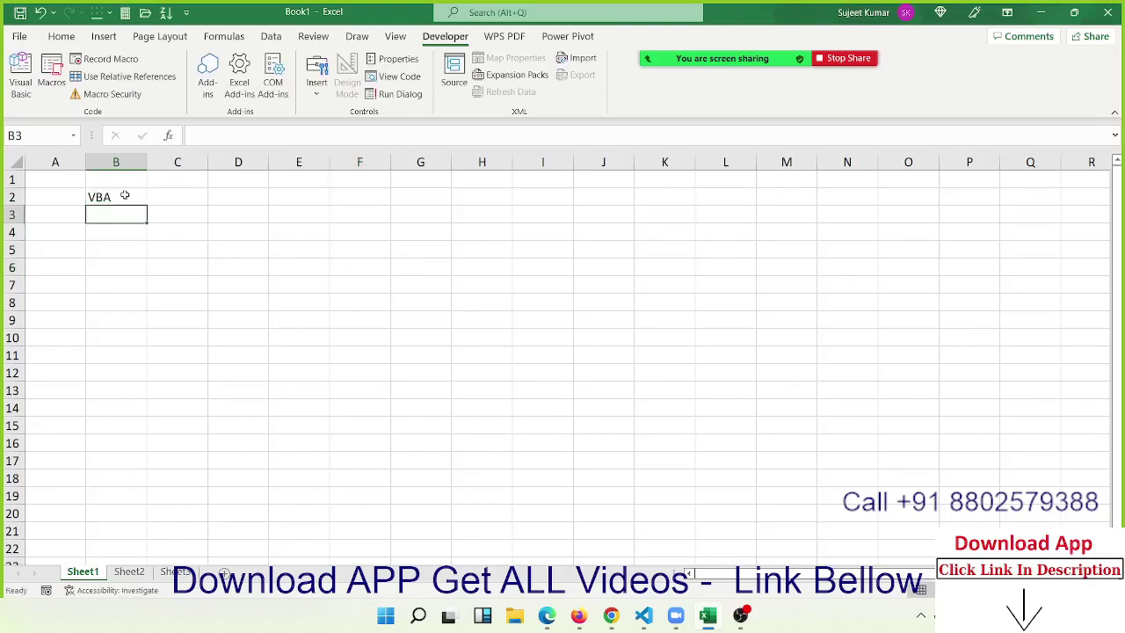
{"action": "key", "text": "Right"}
{"action": "key", "text": "Left"}
{"action": "key", "text": "Up"}
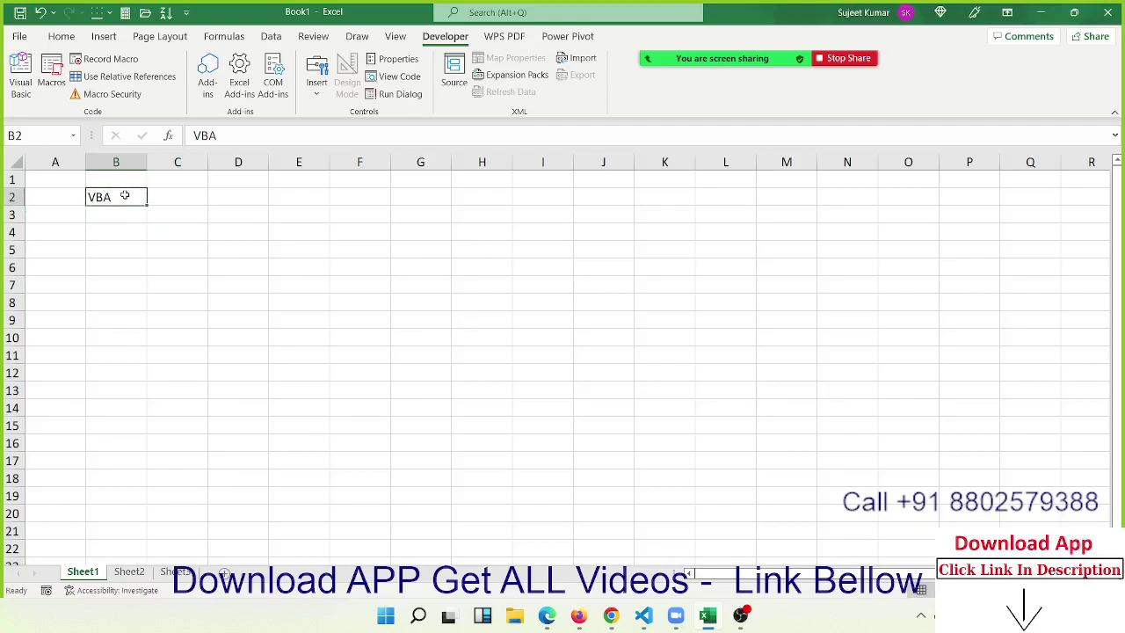
Step: List the topics Macros in C3, Function in C6 and userform in C8
{"action": "key", "text": "Right"}
{"action": "key", "text": "Down"}
{"action": "type", "text": "MAc"}
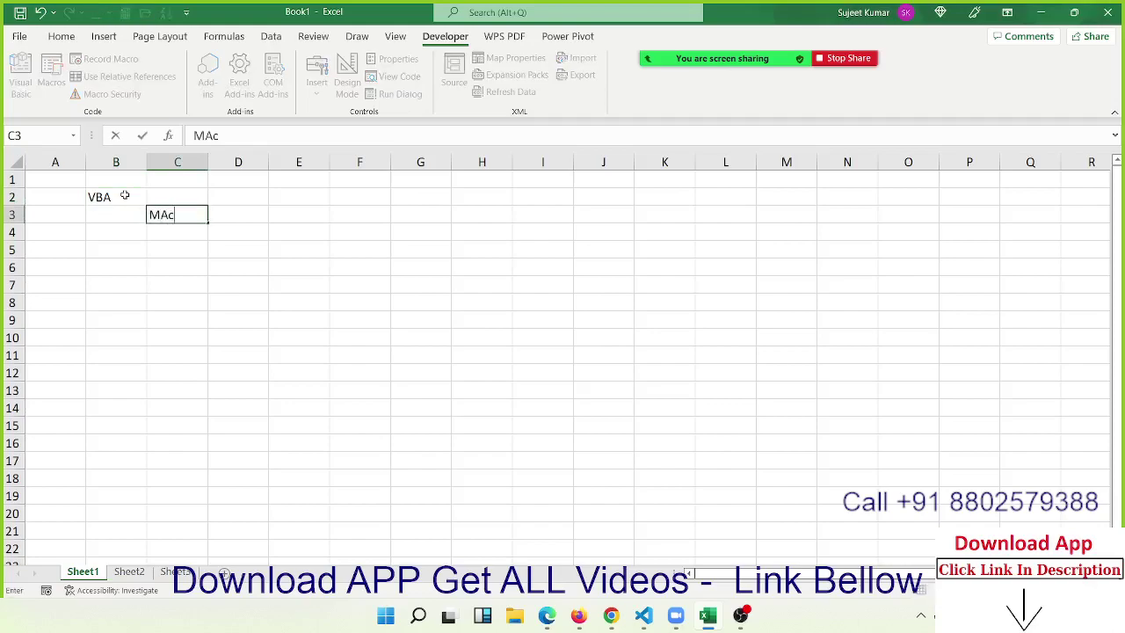
{"action": "type", "text": "ros"}
{"action": "key", "text": "Return"}
{"action": "key", "text": "Down"}
{"action": "key", "text": "Down"}
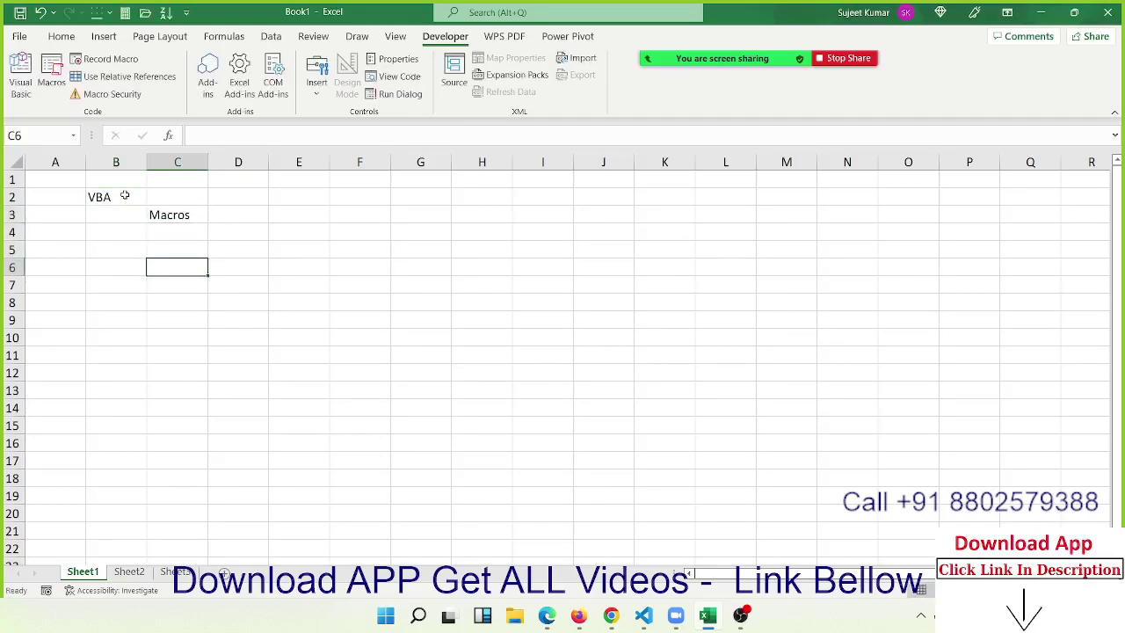
{"action": "type", "text": "Funct"}
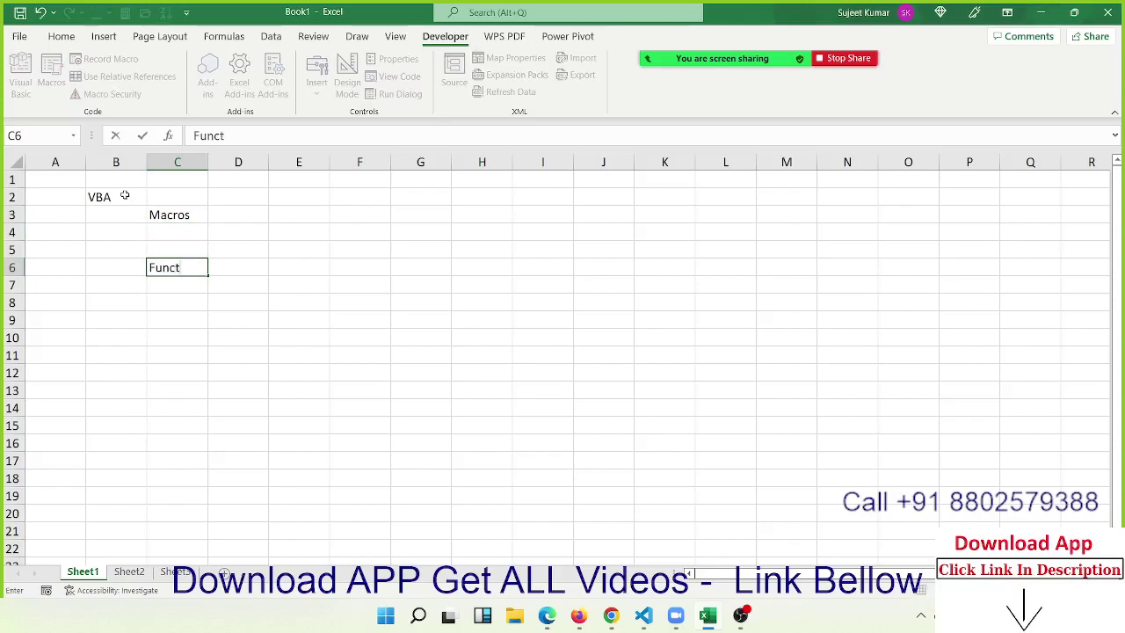
{"action": "type", "text": "ion"}
{"action": "key", "text": "Return"}
{"action": "key", "text": "Down"}
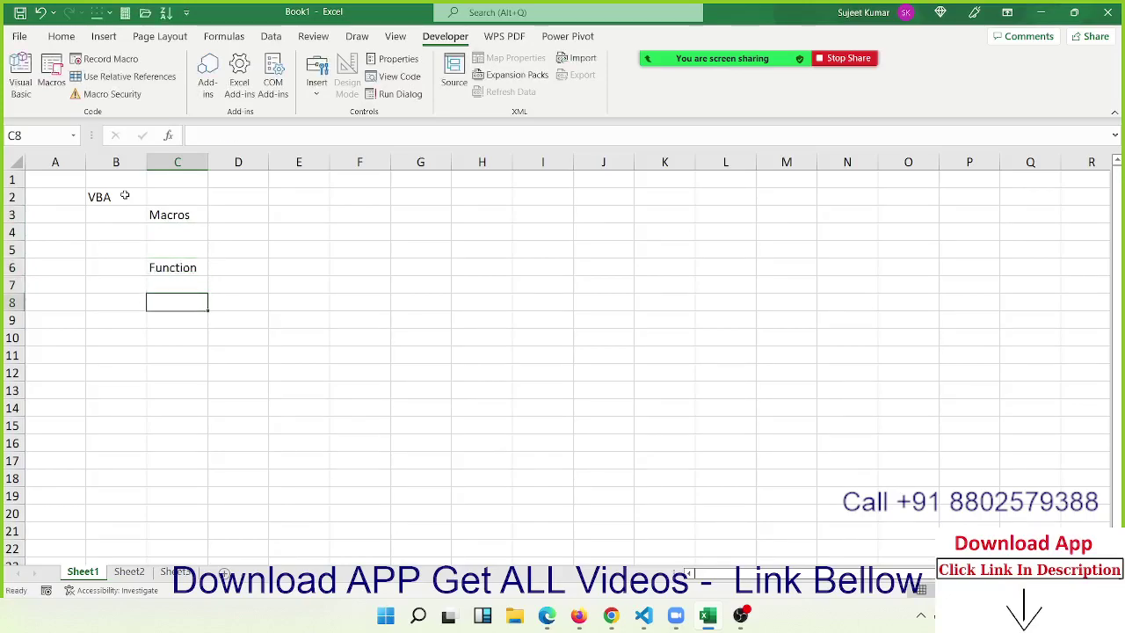
{"action": "type", "text": "user"}
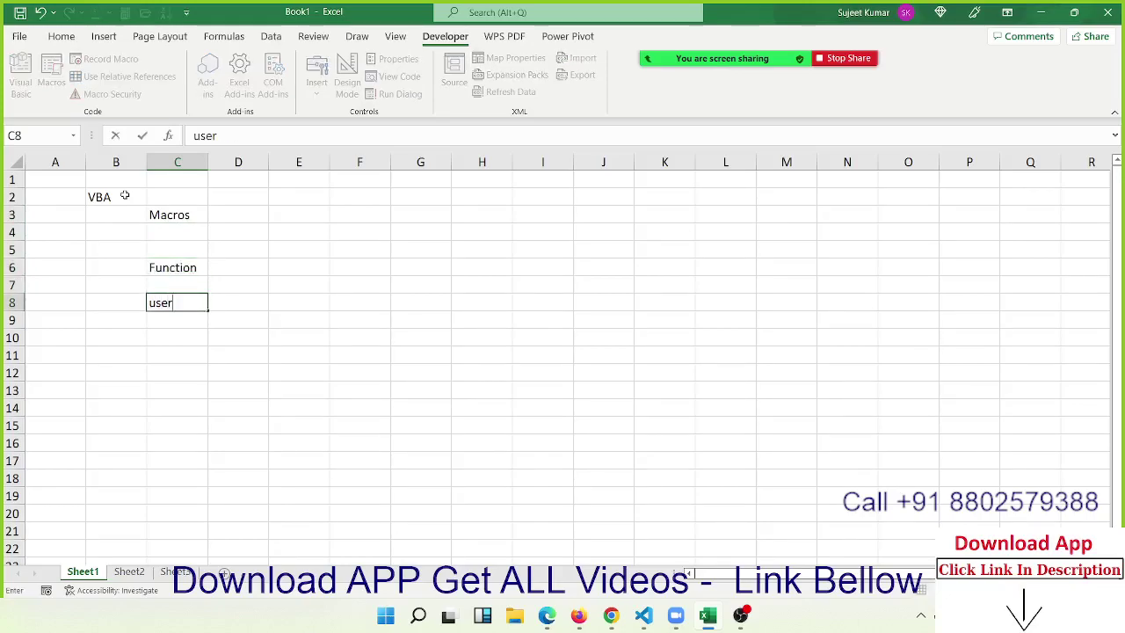
{"action": "type", "text": "form"}
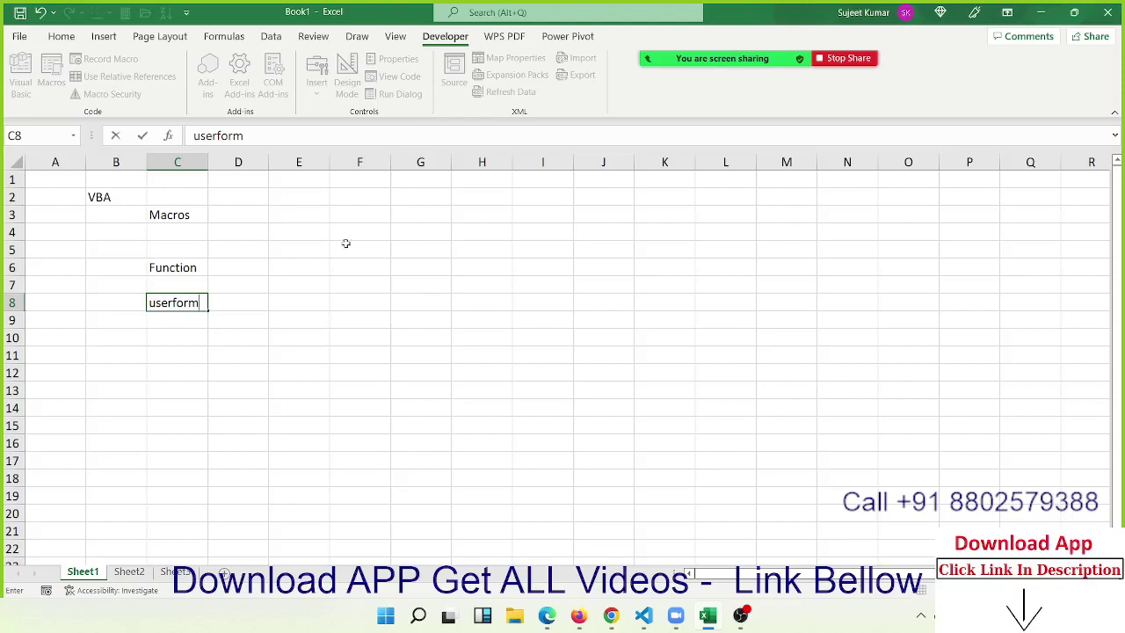
{"action": "left_click", "coordinate": [420, 267]}
Step: Dismiss the Insert Function dialog and drag Function up to C5 and userform to C7
{"action": "left_click", "coordinate": [169, 135]}
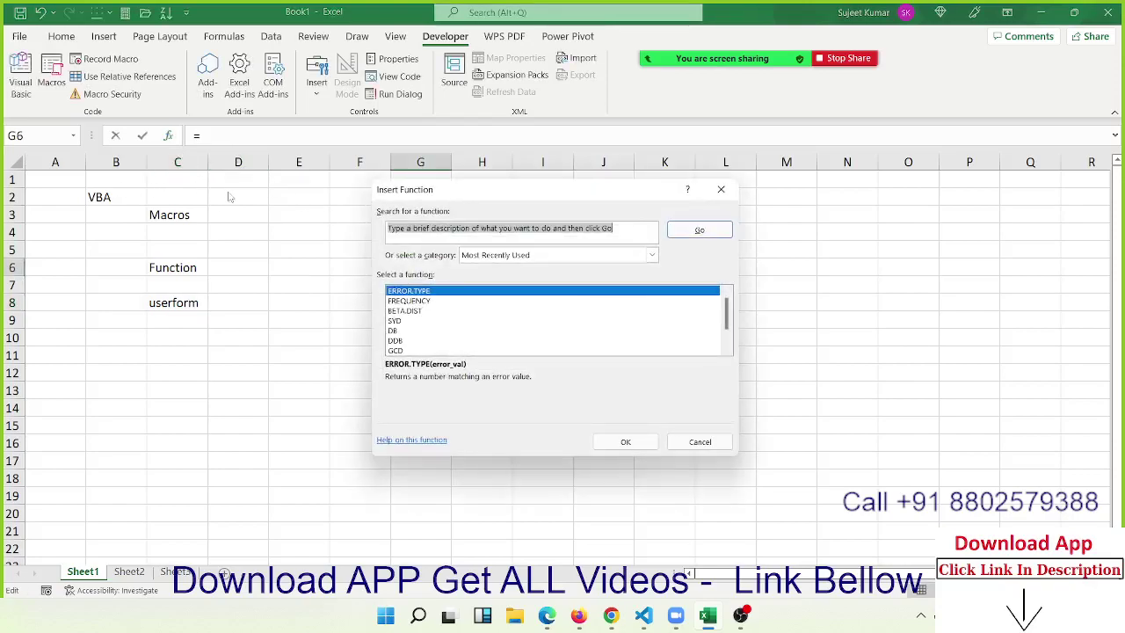
{"action": "key", "text": "Escape"}
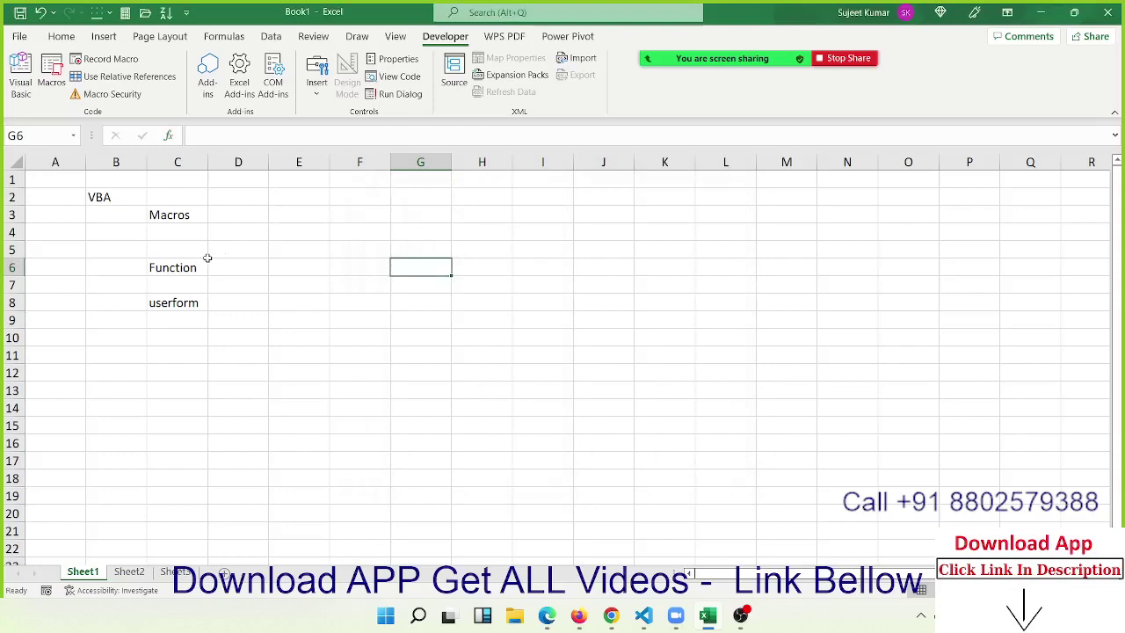
{"action": "left_click", "coordinate": [192, 263]}
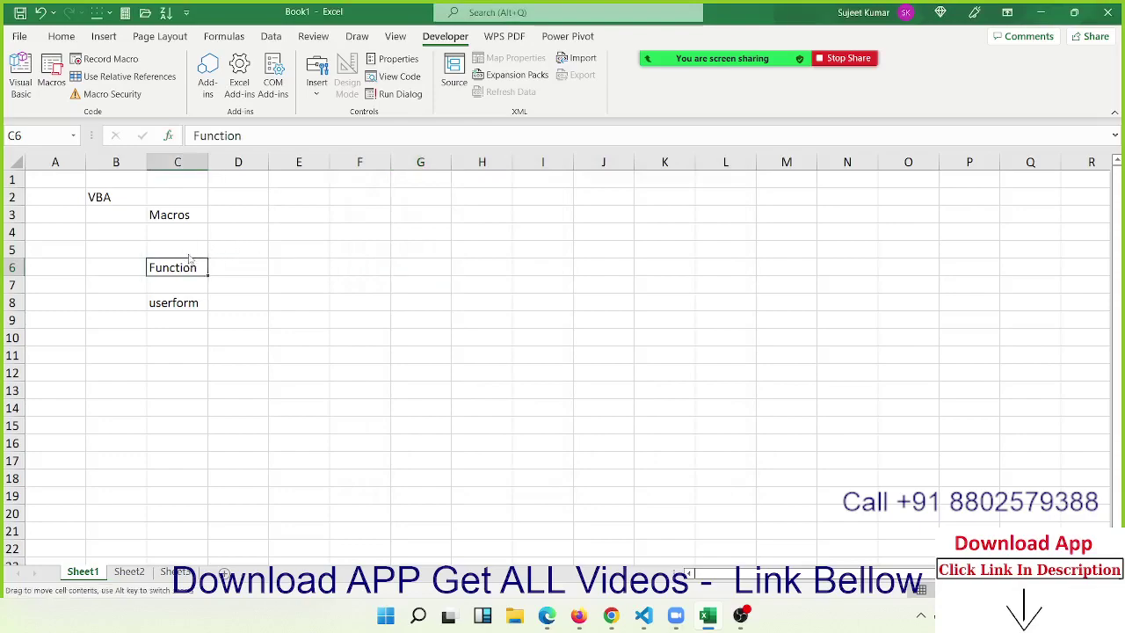
{"action": "left_click_drag", "start_coordinate": [190, 262], "coordinate": [190, 244]}
{"action": "left_click_drag", "start_coordinate": [179, 295], "coordinate": [191, 278]}
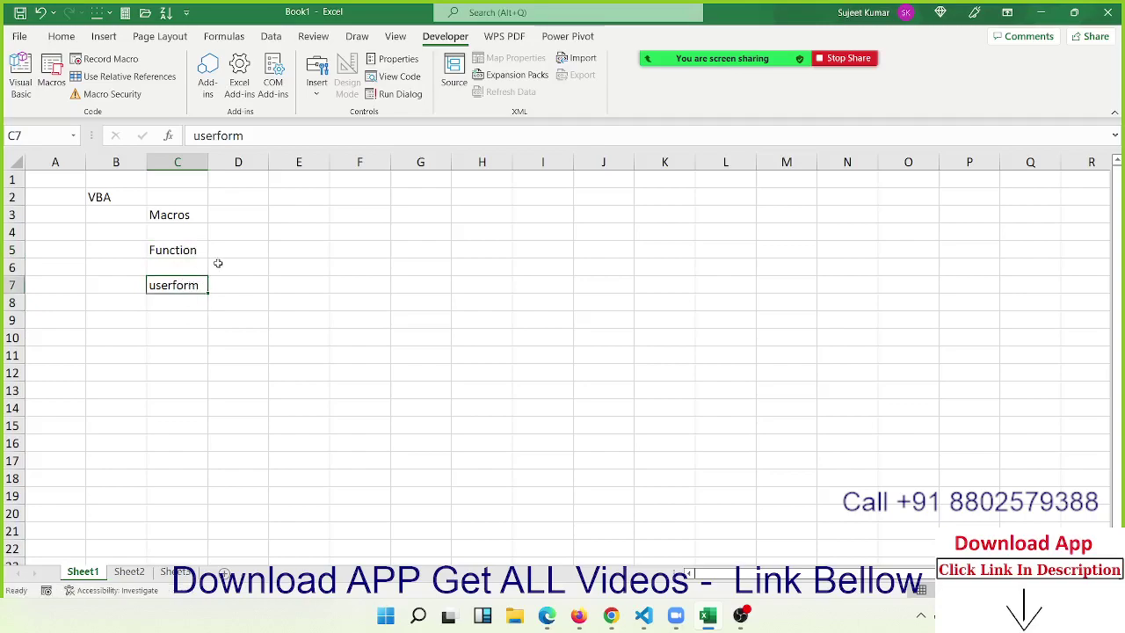
Step: Start a VLOOKUP formula in F5, then cancel it with Esc
{"action": "left_click", "coordinate": [270, 242]}
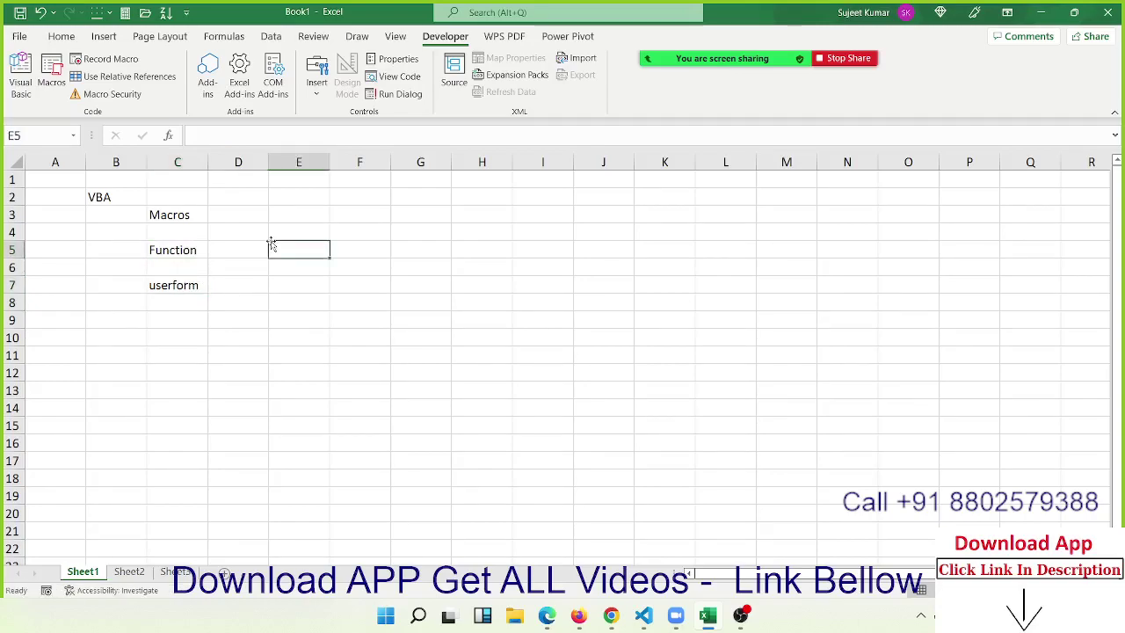
{"action": "left_click", "coordinate": [200, 242]}
{"action": "left_click", "coordinate": [335, 248]}
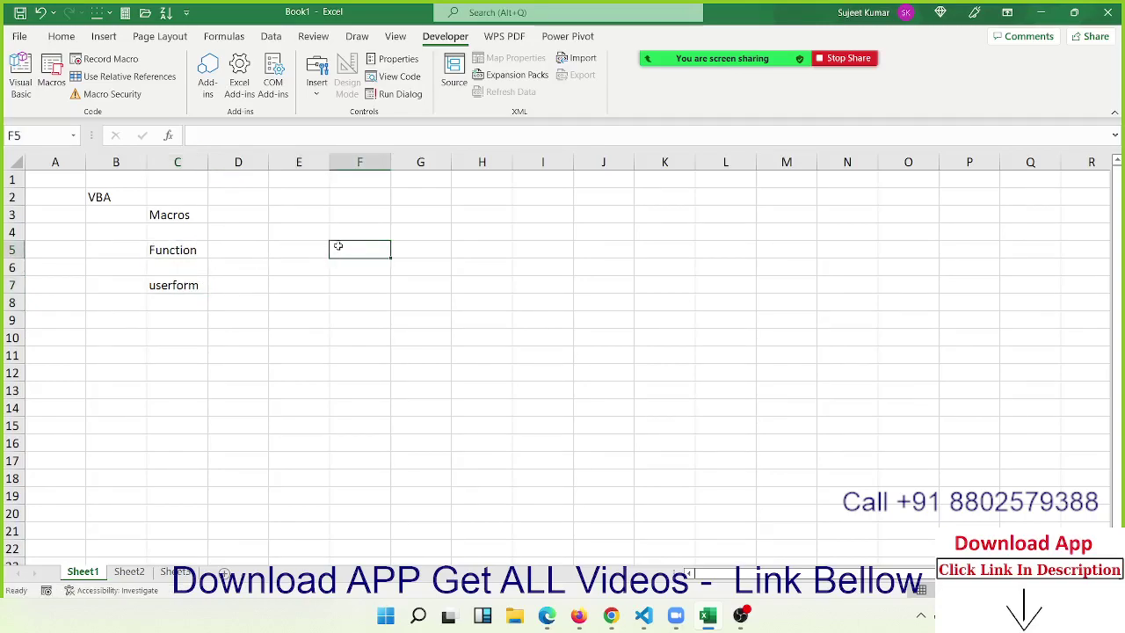
{"action": "type", "text": "=vl"}
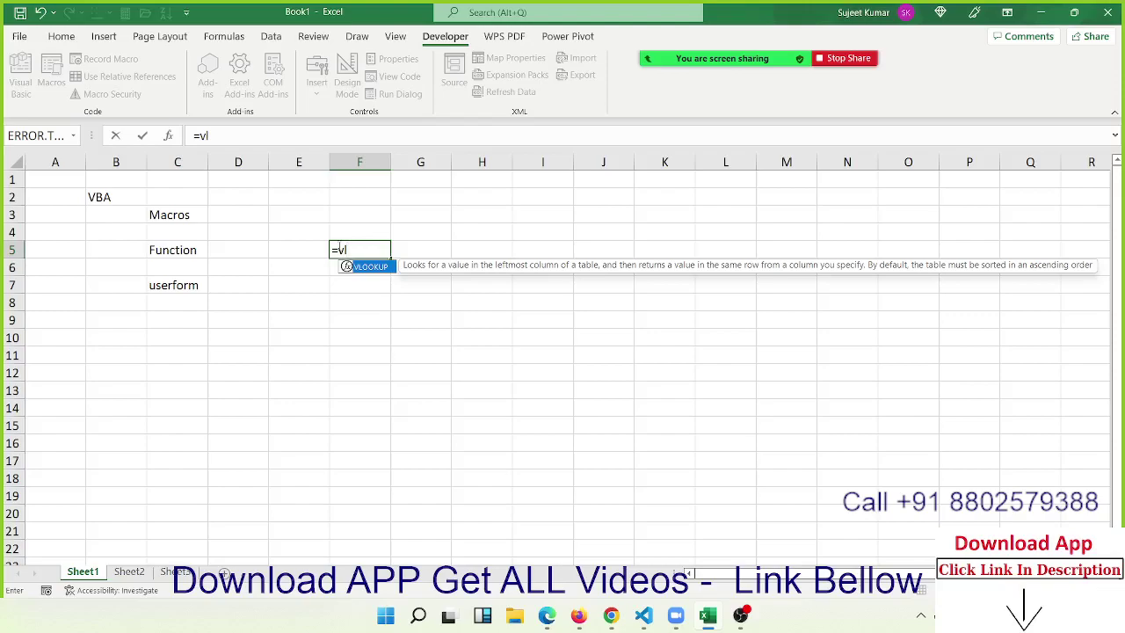
{"action": "key", "text": "Escape"}
{"action": "key", "text": "Escape"}
{"action": "left_click", "coordinate": [211, 39]}
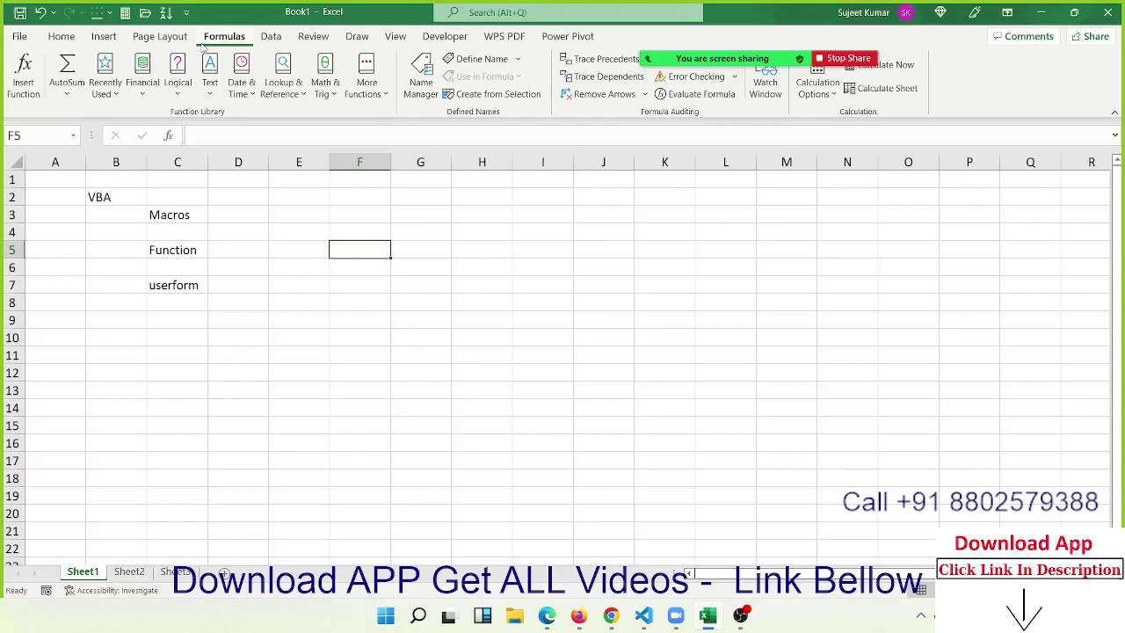
Step: Dismiss another Insert Function attempt, leaving Macros in C3 selected
{"action": "left_click", "coordinate": [170, 286]}
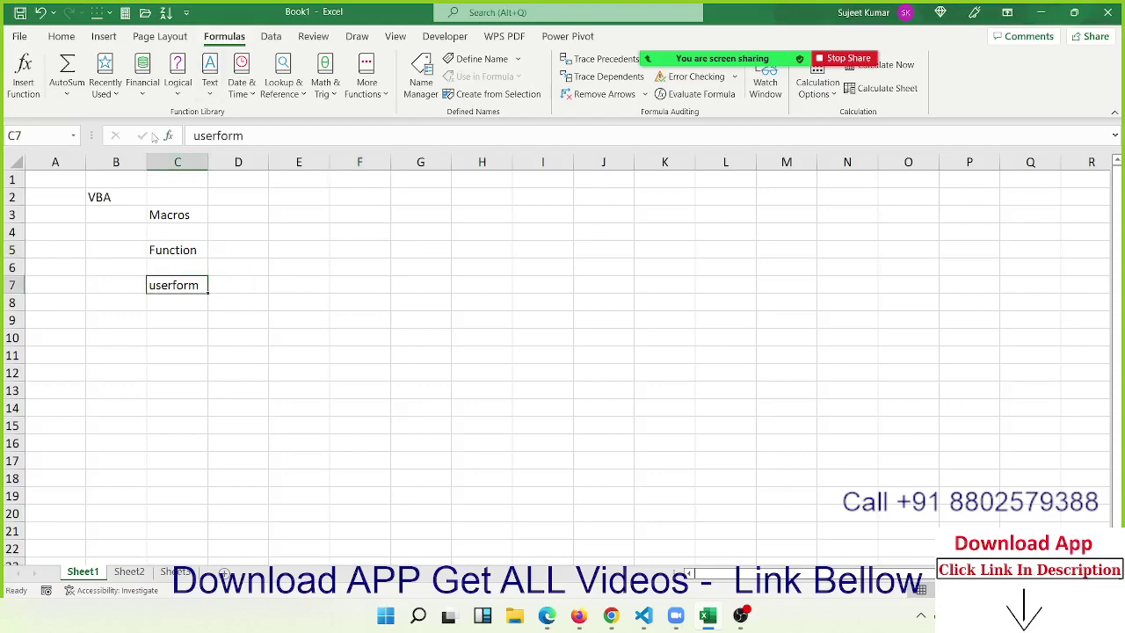
{"action": "left_click", "coordinate": [298, 228]}
{"action": "left_click", "coordinate": [168, 137]}
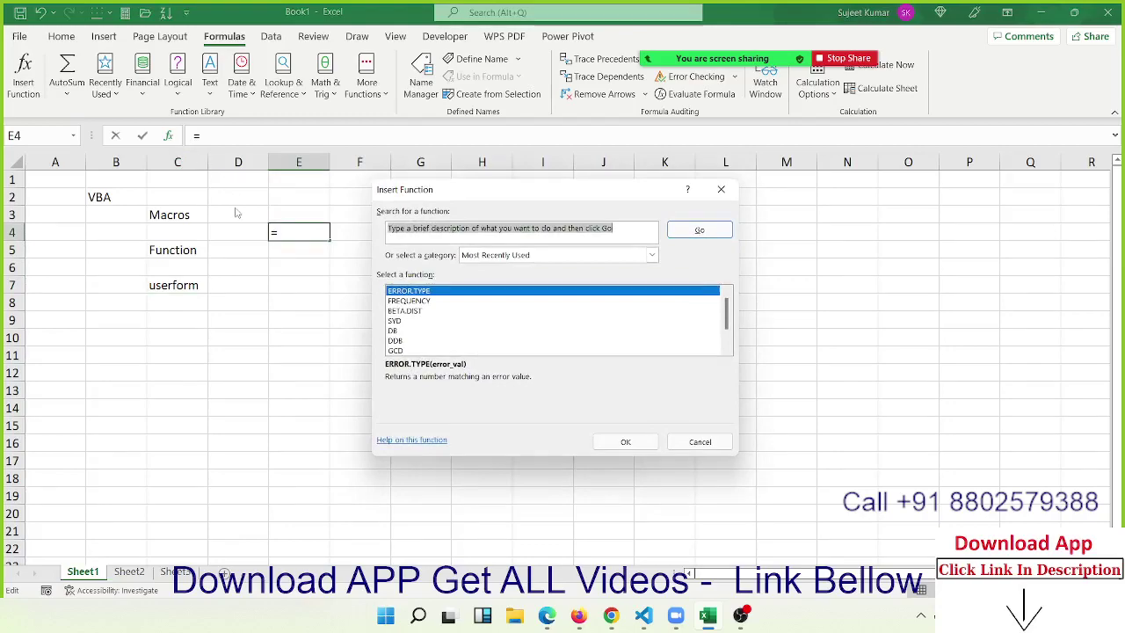
{"action": "key", "text": "Escape"}
{"action": "left_click", "coordinate": [181, 220]}
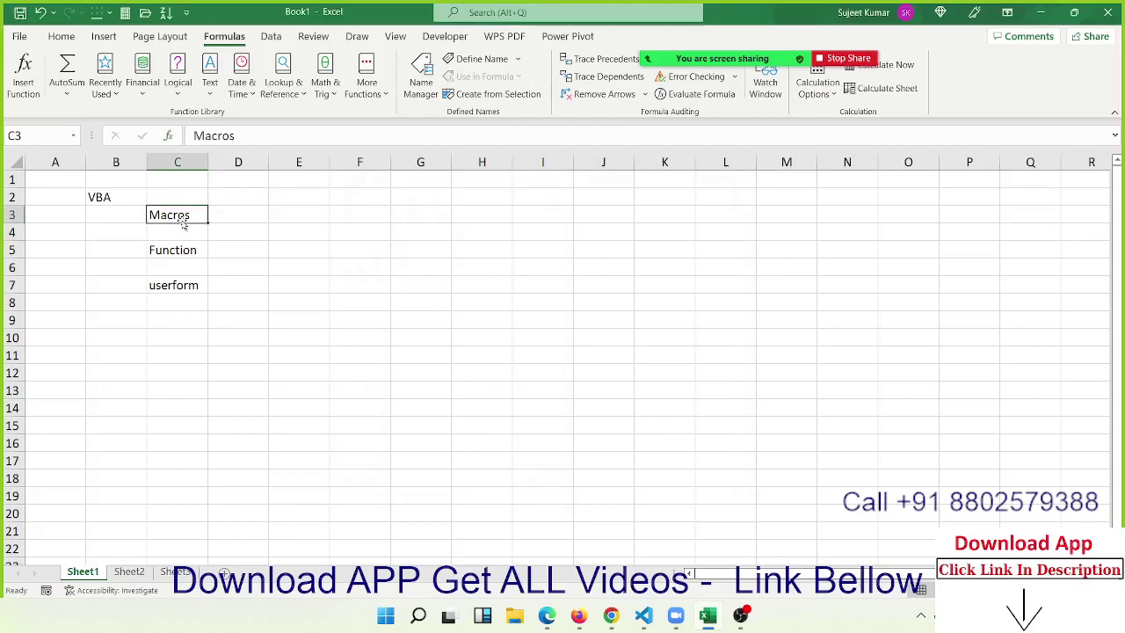
Step: From View > Macros, choose Record Macro to bring up the Macro1 recording dialog
{"action": "left_click", "coordinate": [392, 42]}
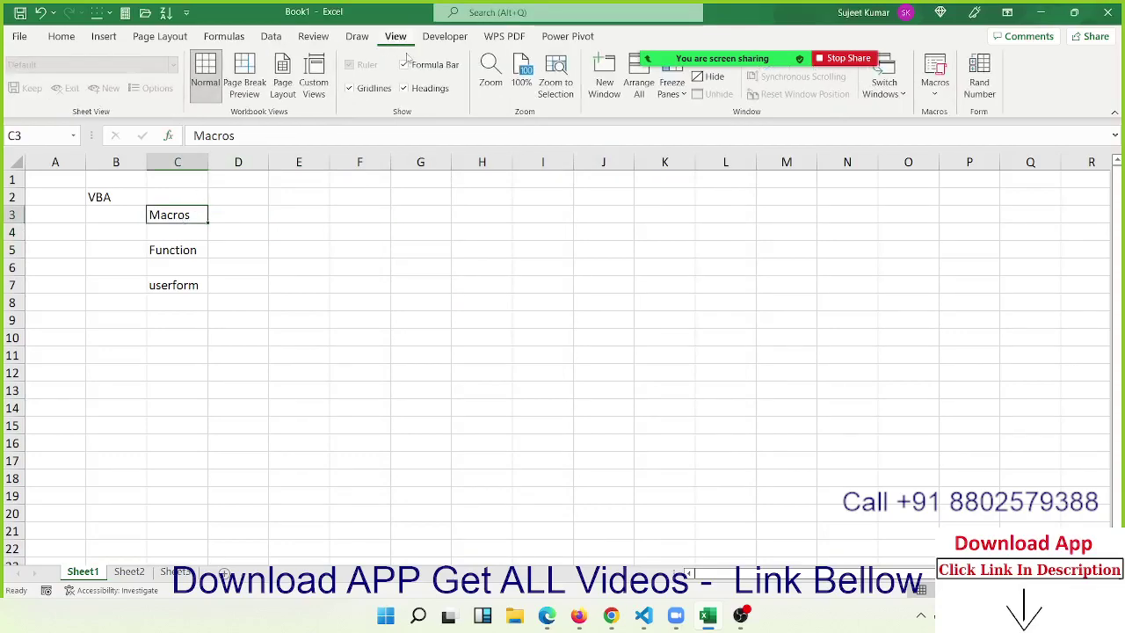
{"action": "left_click", "coordinate": [933, 95]}
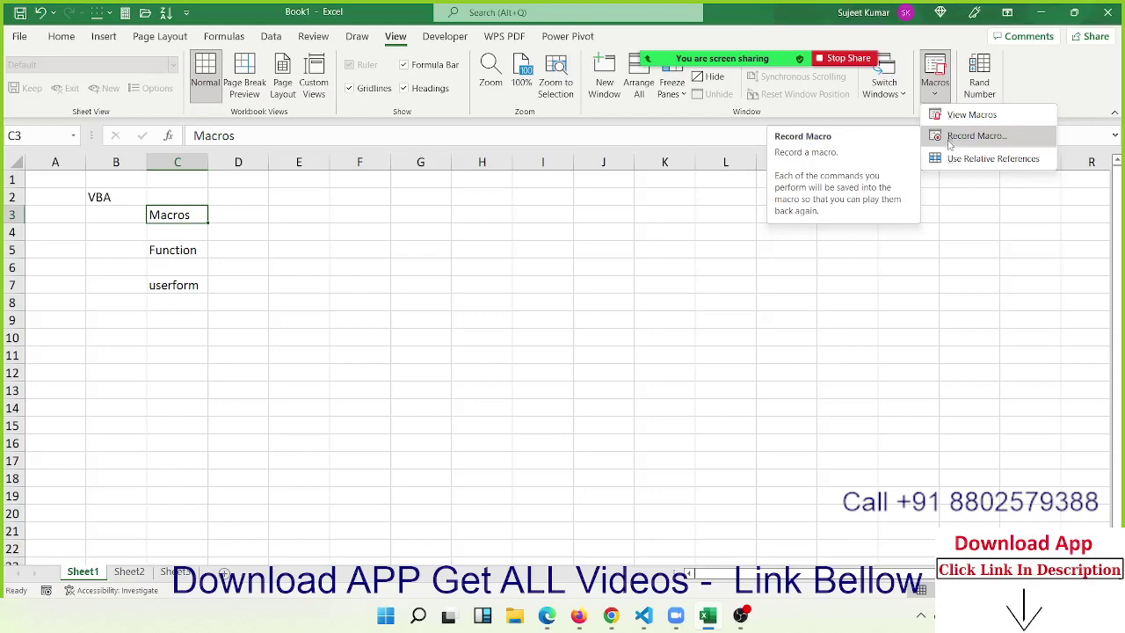
{"action": "left_click", "coordinate": [448, 217]}
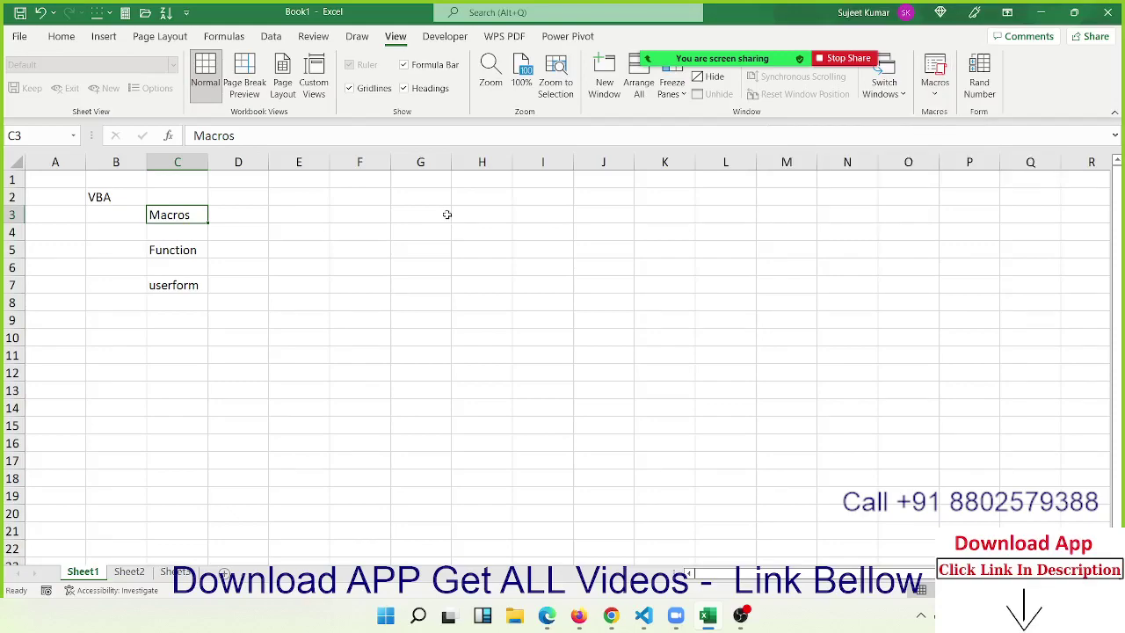
{"action": "left_click", "coordinate": [102, 196]}
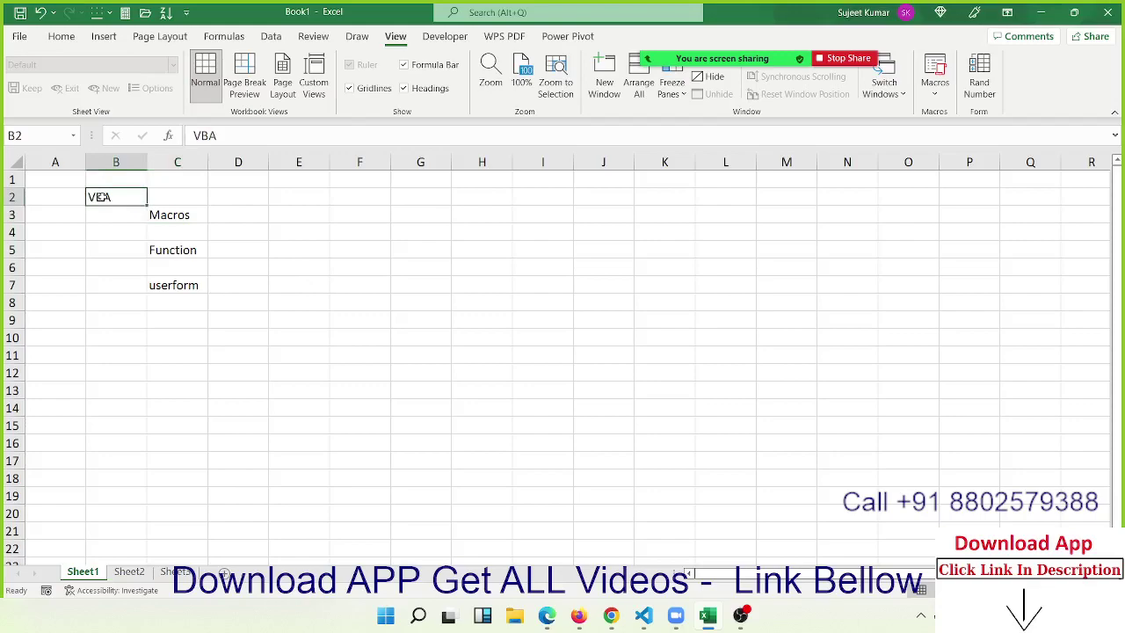
{"action": "left_click", "coordinate": [392, 214]}
{"action": "left_click", "coordinate": [934, 88]}
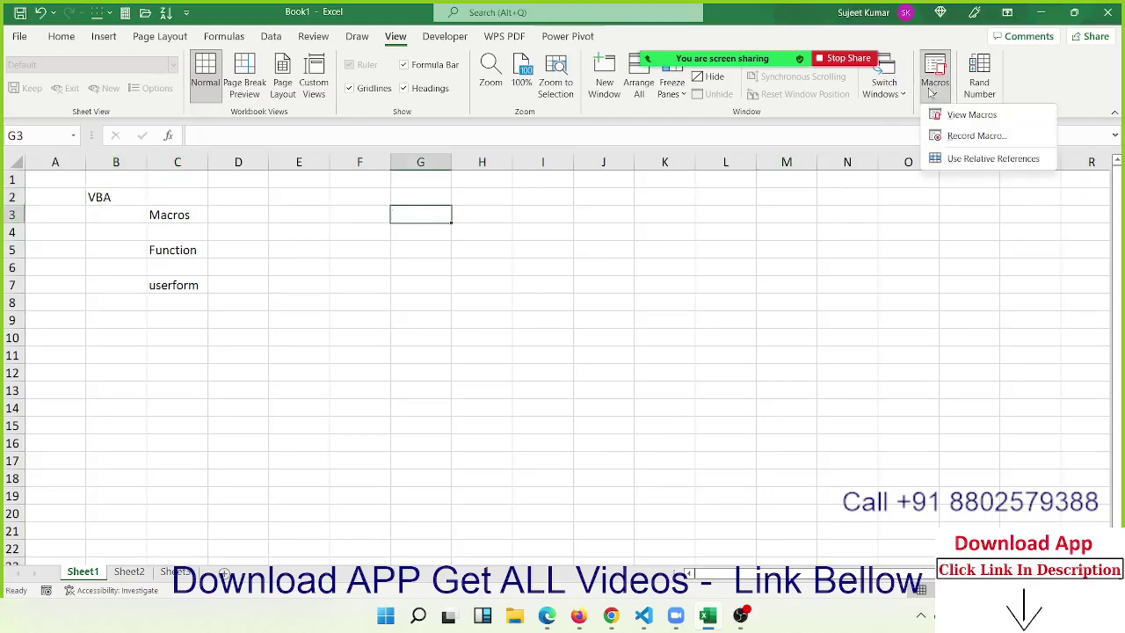
{"action": "left_click", "coordinate": [974, 136]}
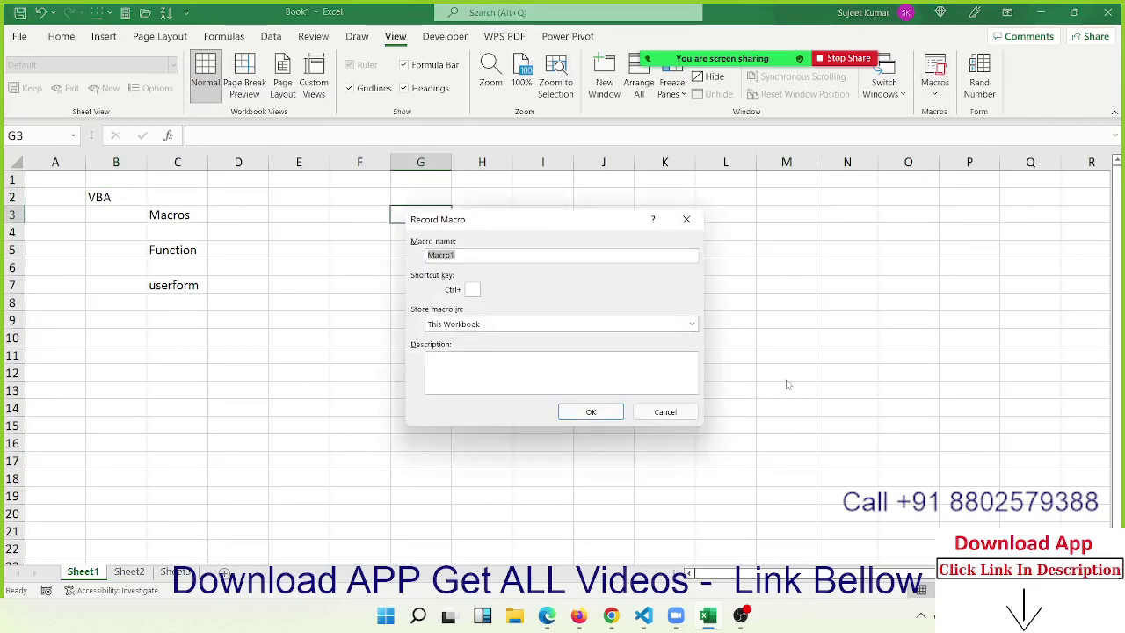
Step: Accept Macro1's default settings and record typing Name into cell H1
{"action": "left_click", "coordinate": [588, 412]}
{"action": "left_click", "coordinate": [481, 178]}
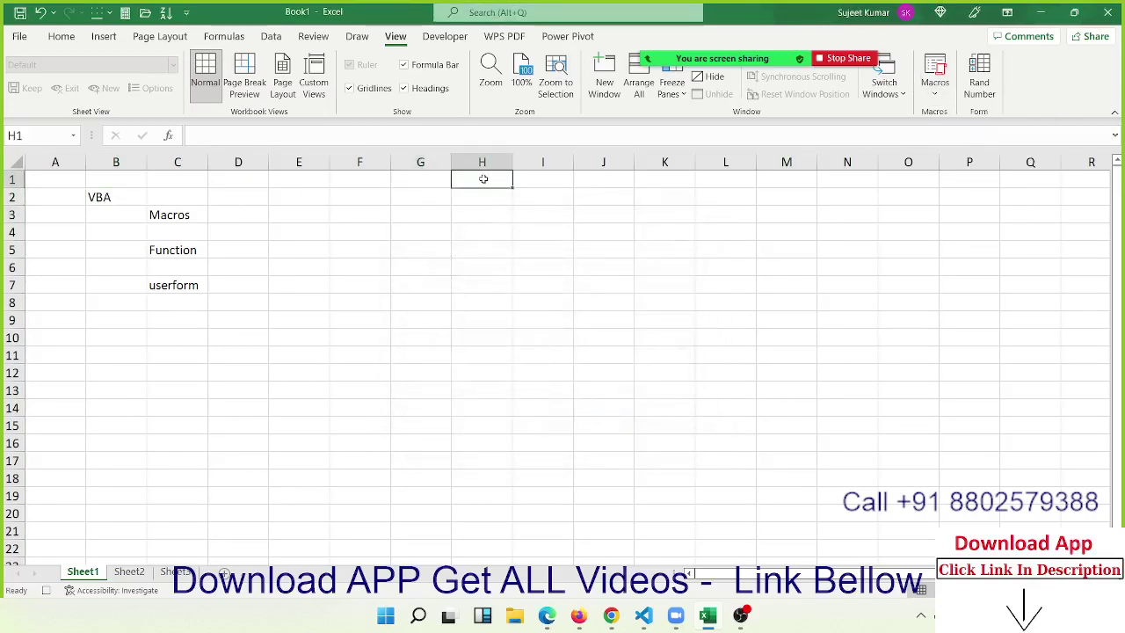
{"action": "type", "text": "Name"}
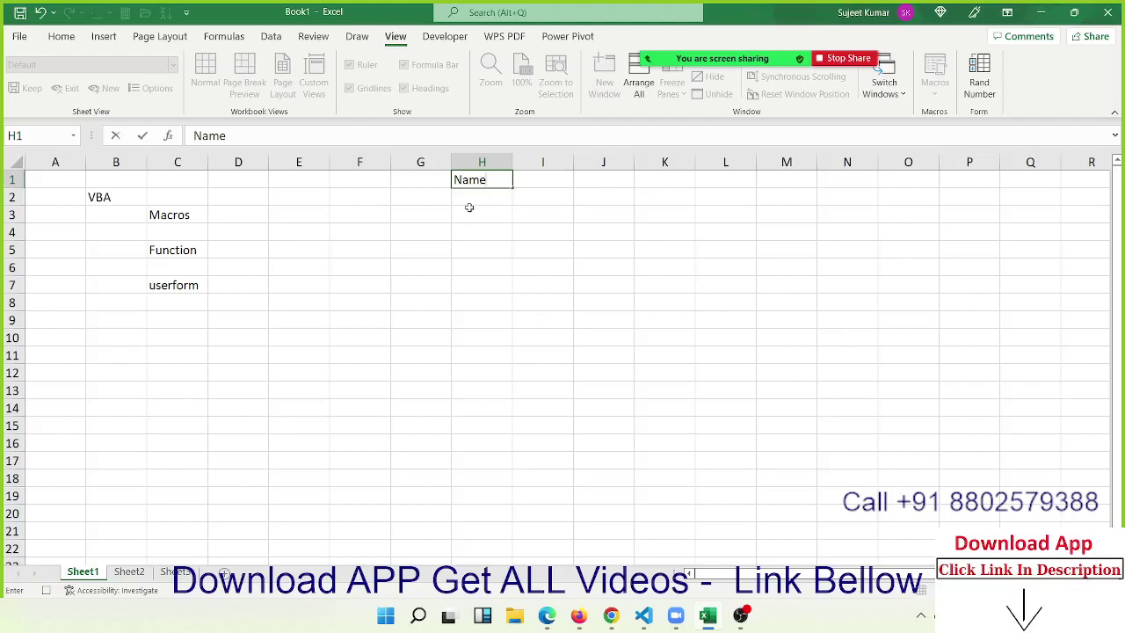
{"action": "left_click", "coordinate": [469, 211]}
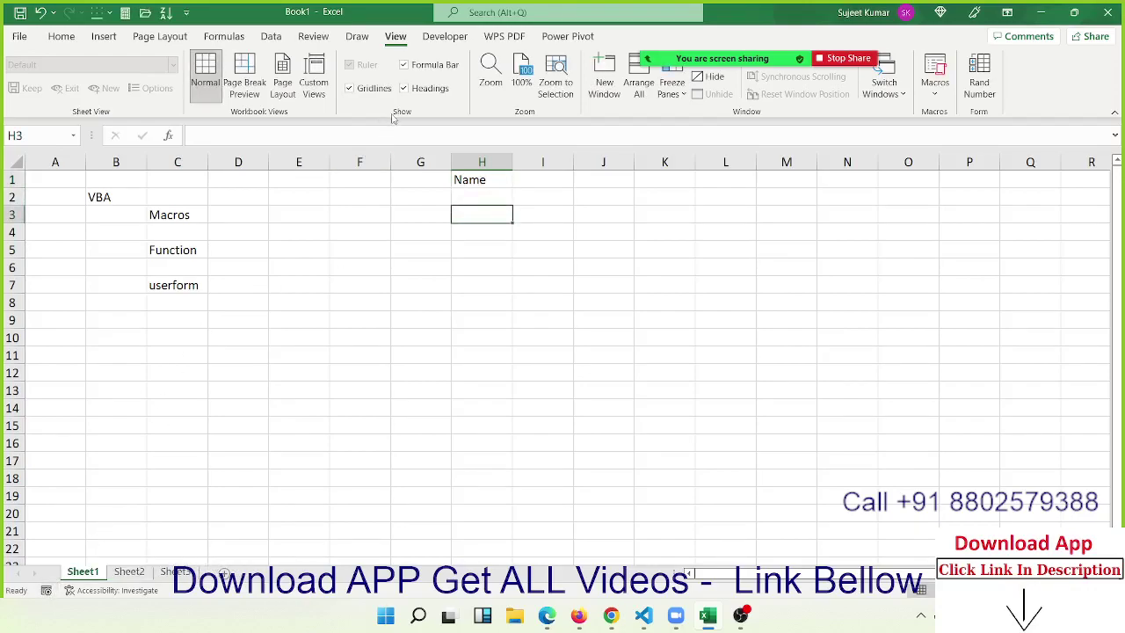
Step: Run Macro1 by double-clicking it in the View Macros list
{"action": "left_click", "coordinate": [934, 88]}
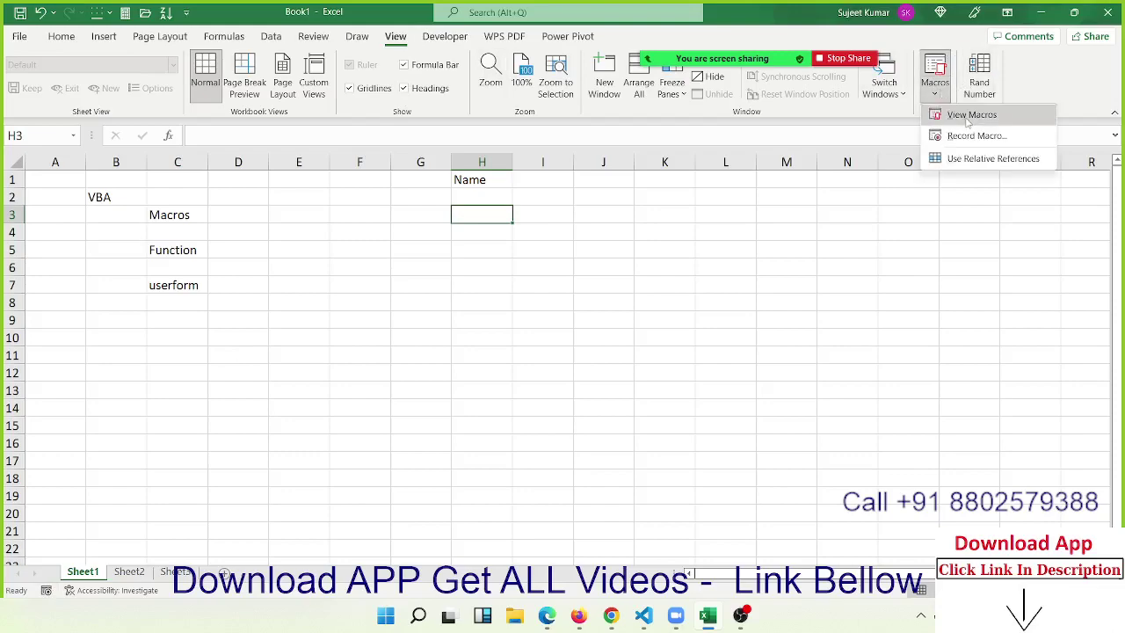
{"action": "left_click", "coordinate": [959, 114]}
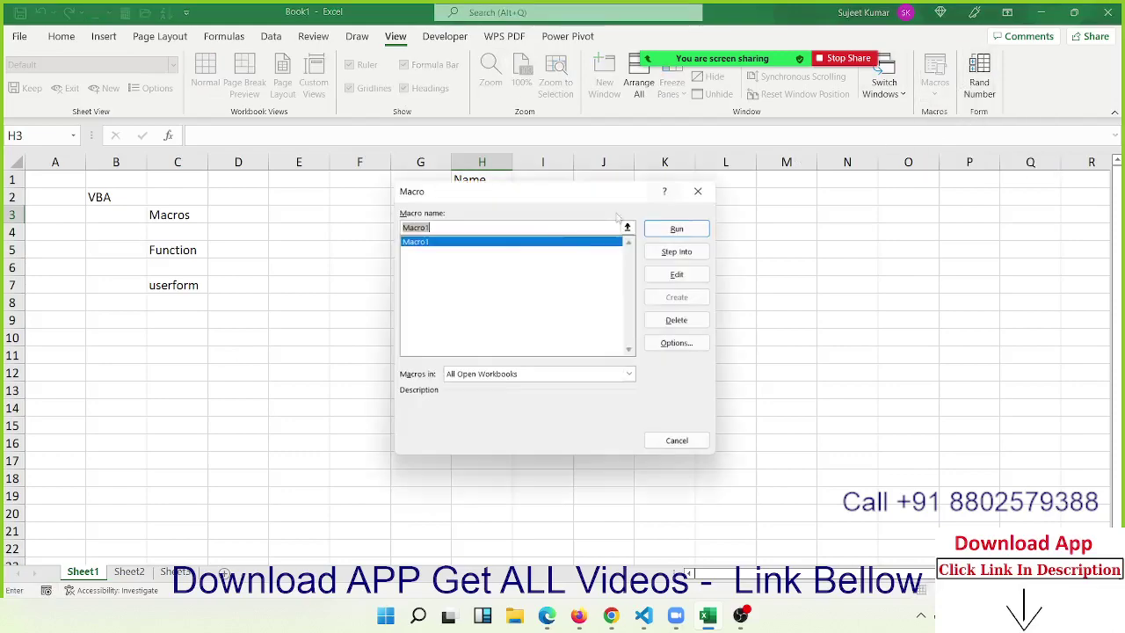
{"action": "double_click", "coordinate": [418, 241]}
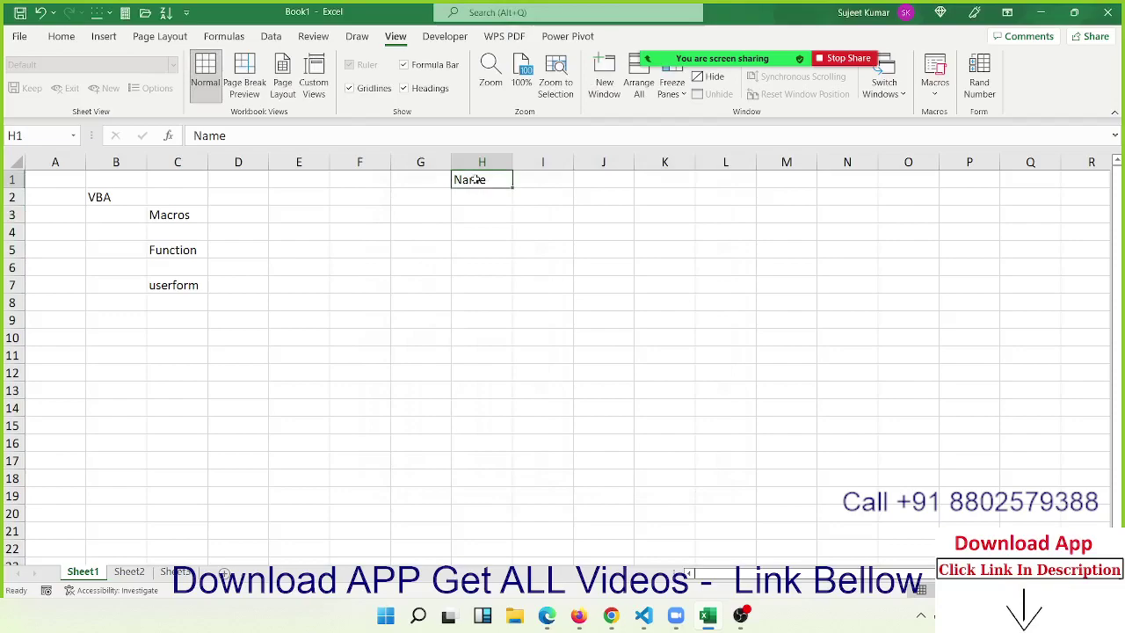
Step: Run Macro1 from View Macros, check that H1 shows Name, and clear it
{"action": "left_click", "coordinate": [934, 79]}
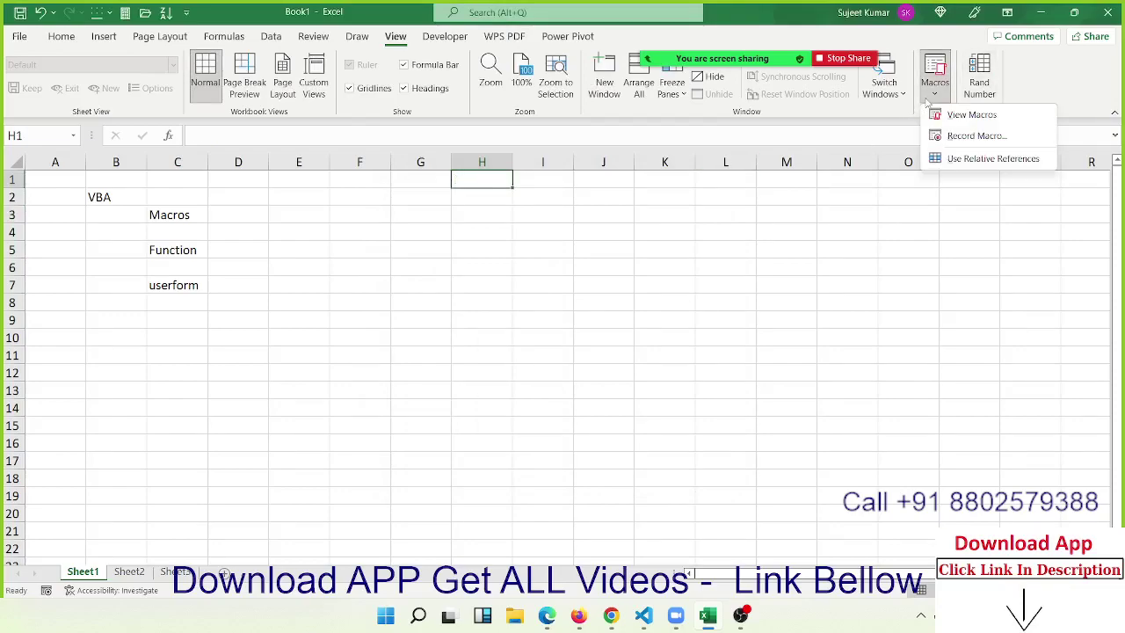
{"action": "left_click", "coordinate": [960, 114]}
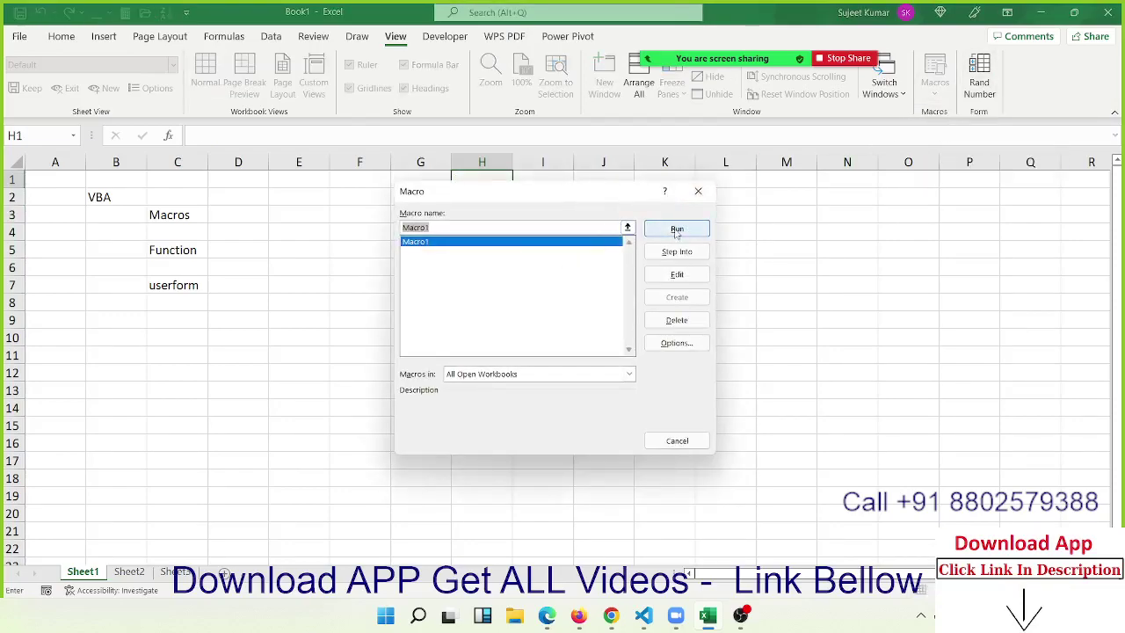
{"action": "left_click", "coordinate": [673, 232]}
{"action": "left_click", "coordinate": [474, 183]}
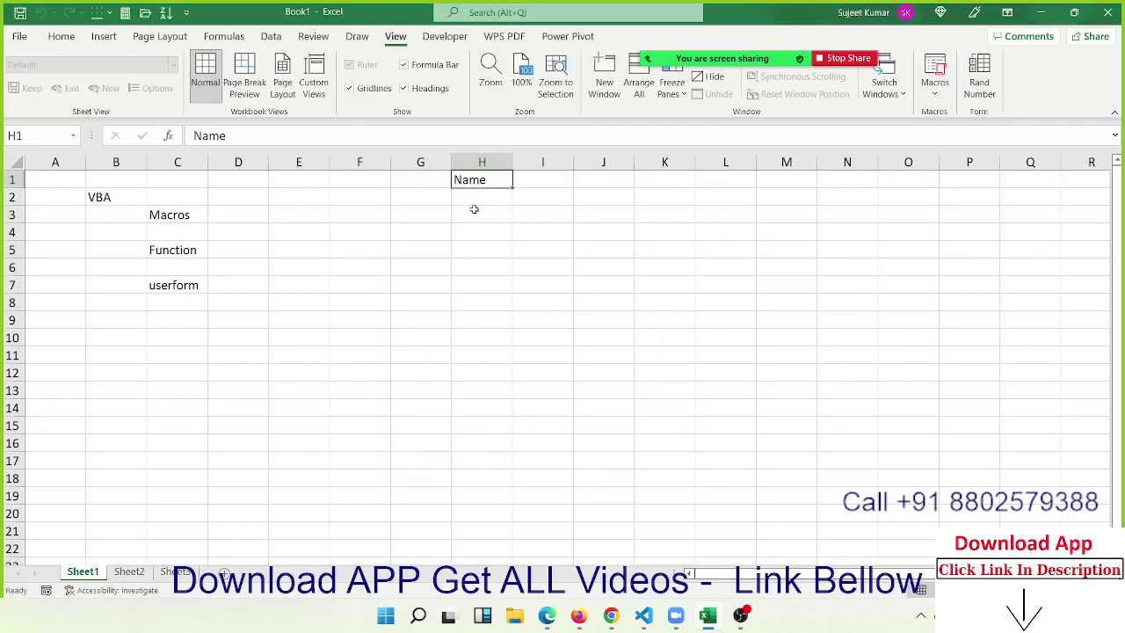
{"action": "key", "text": "Delete"}
Step: Open Macro1's code in the VBA editor via View Macros > Edit
{"action": "left_click", "coordinate": [936, 91]}
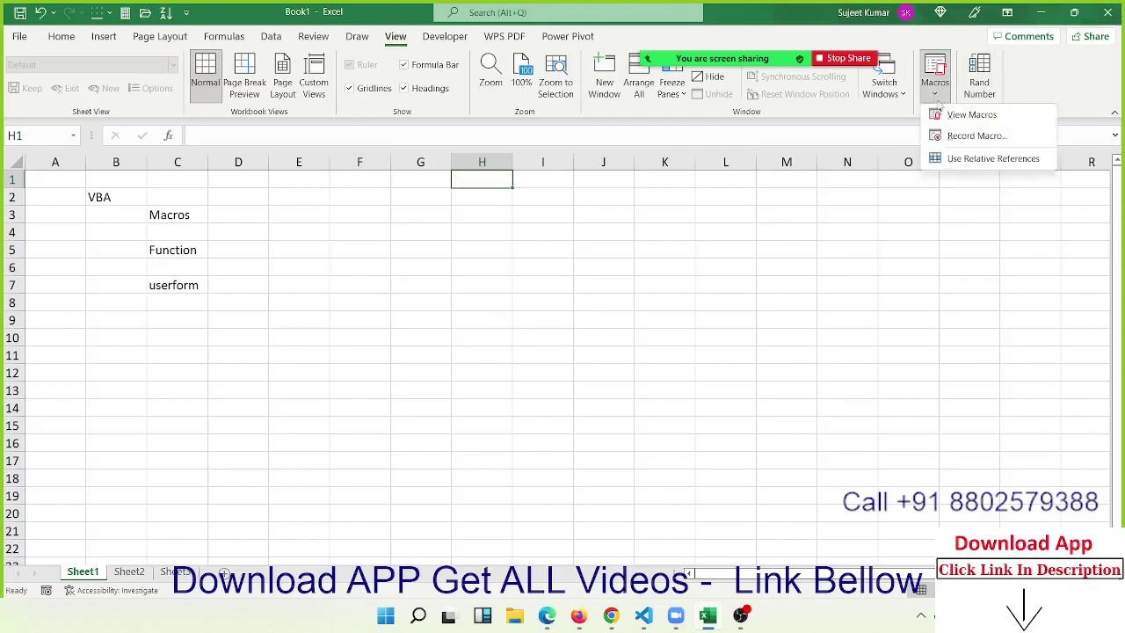
{"action": "left_click", "coordinate": [944, 117]}
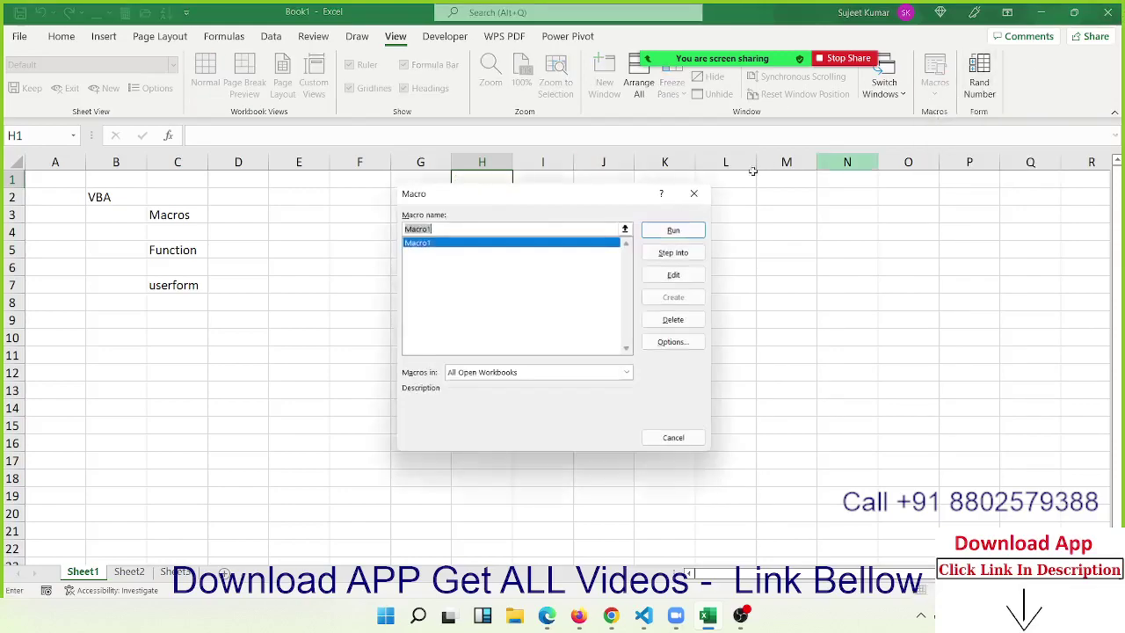
{"action": "left_click", "coordinate": [671, 279]}
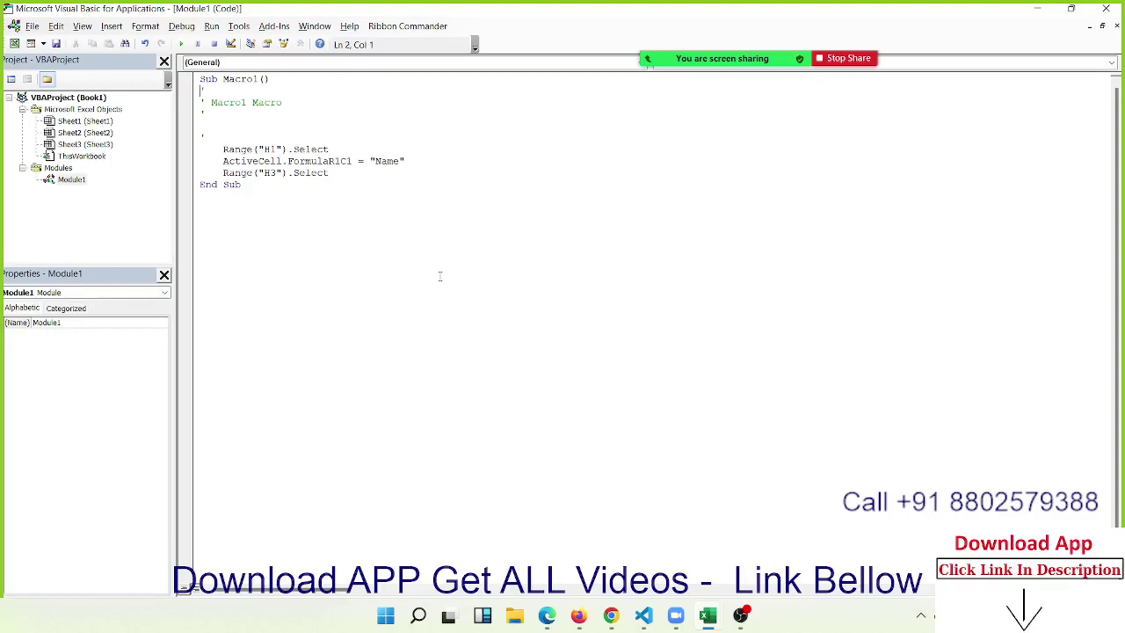
Step: Inspect Macro1's recorded lines, undoing an accidental End Sub deletion
{"action": "left_click", "coordinate": [198, 183]}
{"action": "key", "text": "Delete"}
{"action": "key", "text": "ctrl+z"}
{"action": "left_click", "coordinate": [316, 191]}
{"action": "mouse_move", "coordinate": [330, 187]}
{"action": "left_mouse_down"}
{"action": "mouse_move", "coordinate": [226, 162]}
{"action": "mouse_move", "coordinate": [417, 165]}
{"action": "left_mouse_up"}
{"action": "left_click", "coordinate": [240, 192]}
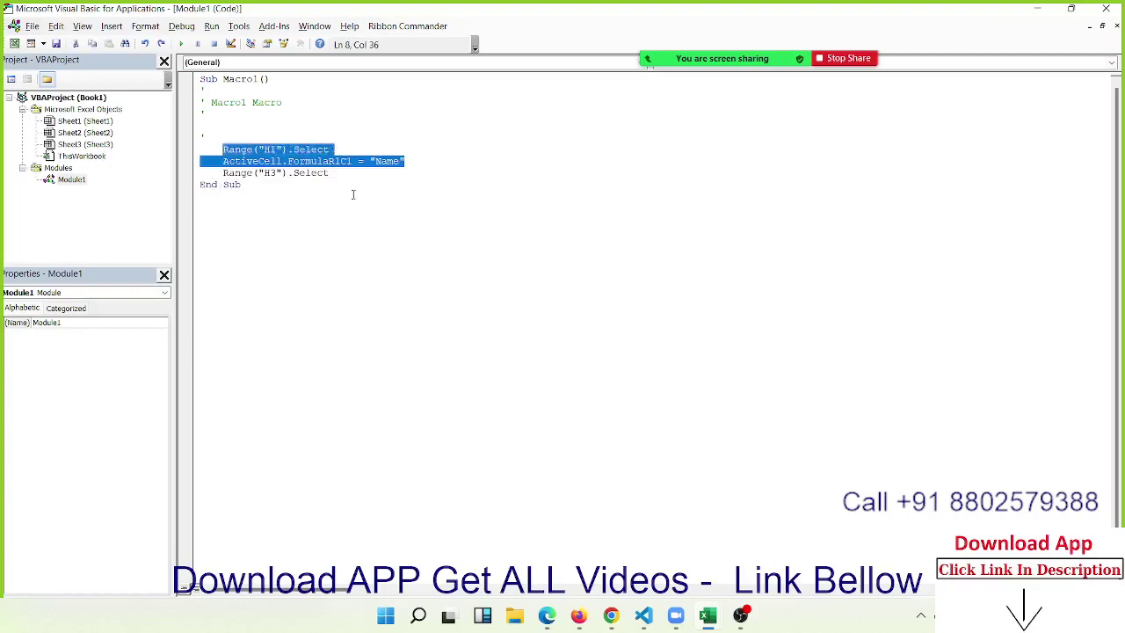
{"action": "left_click", "coordinate": [231, 219]}
Step: Below Macro1, write Sub rr containing Range("H1").Value = "Name"
{"action": "key", "text": "Return"}
{"action": "type", "text": "sub "}
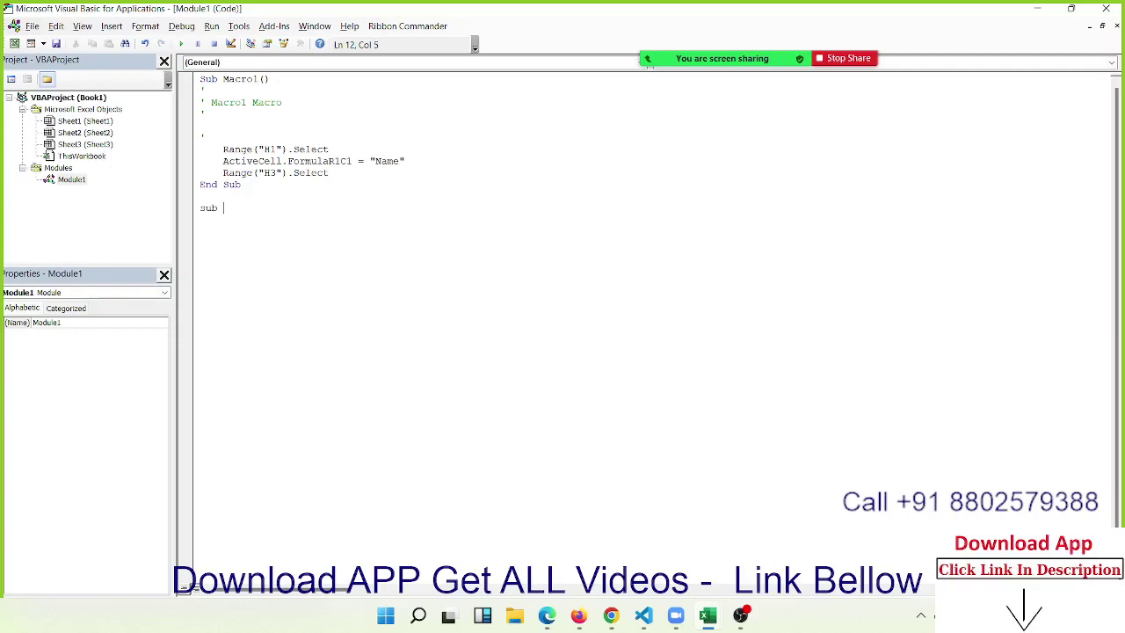
{"action": "type", "text": "rr("}
{"action": "key", "text": "Return"}
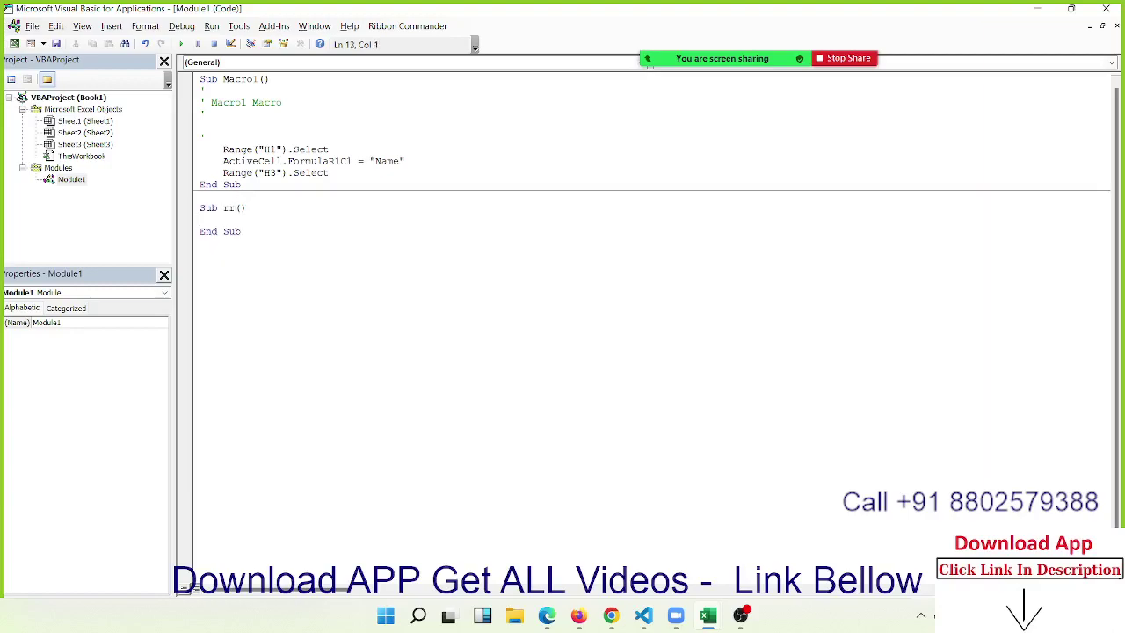
{"action": "key", "text": "Return"}
{"action": "key", "text": "Return"}
{"action": "key", "text": "Return"}
{"action": "key", "text": "Up"}
{"action": "key", "text": "Up"}
{"action": "type", "text": "ra"}
{"action": "type", "text": "nge(\""}
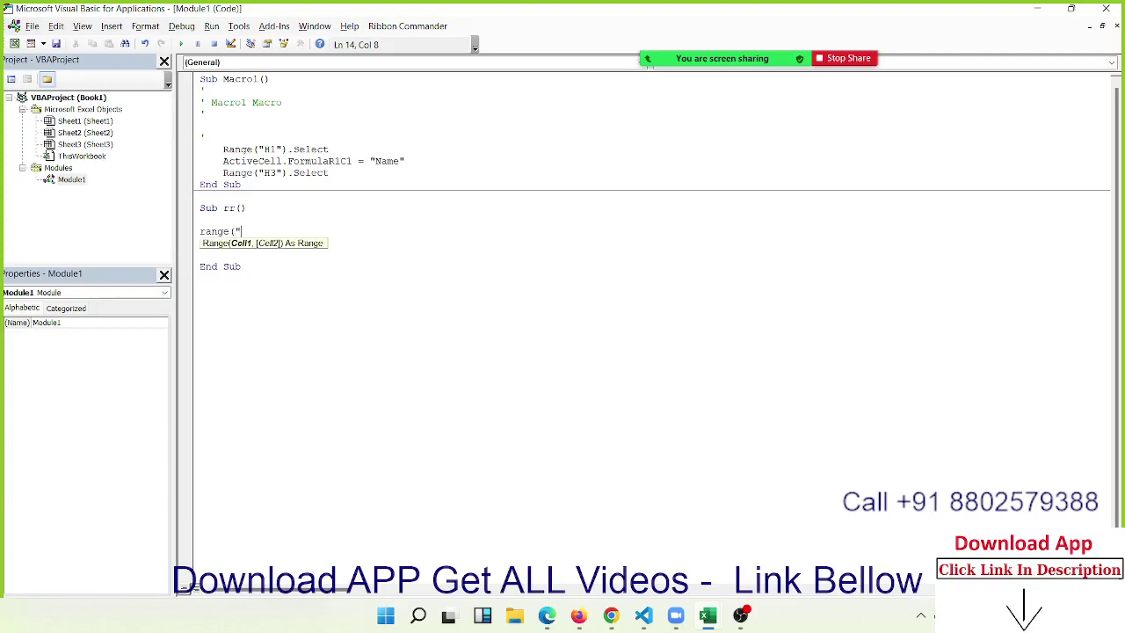
{"action": "type", "text": "H1\""}
{"action": "type", "text": ").valu"}
{"action": "key", "text": "Tab"}
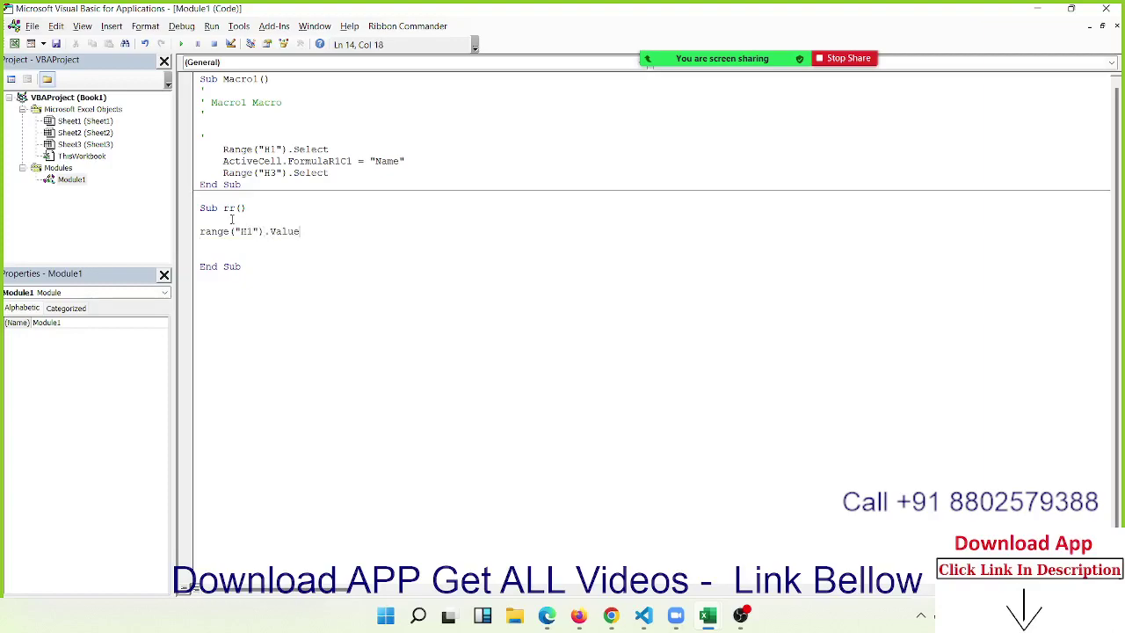
{"action": "type", "text": "=\"Name"}
{"action": "type", "text": "\""}
{"action": "left_click", "coordinate": [329, 346]}
Step: Compare the Macro1 and rr code, then return to Excel with Alt+F11
{"action": "left_click_drag", "start_coordinate": [269, 174], "coordinate": [183, 77]}
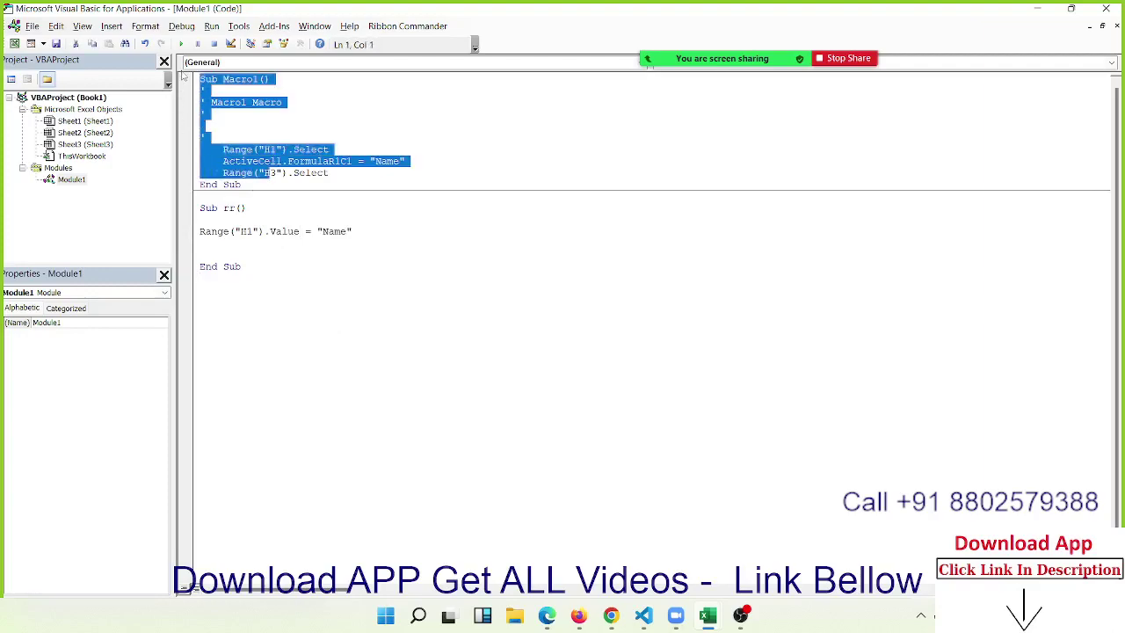
{"action": "left_click_drag", "start_coordinate": [250, 283], "coordinate": [186, 204]}
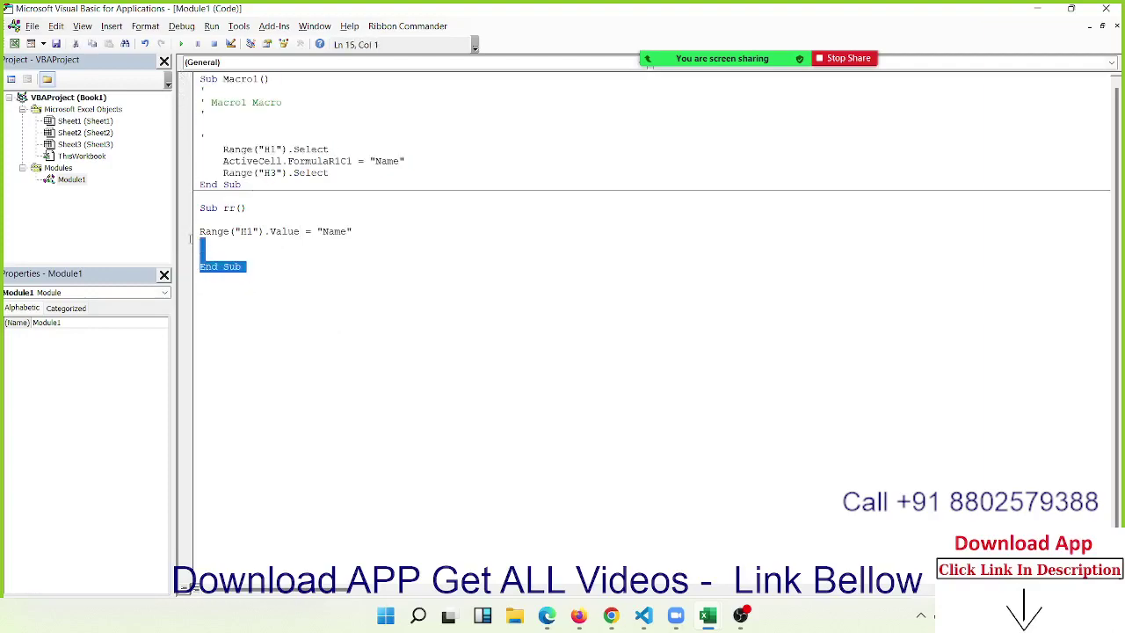
{"action": "key", "text": "alt+F11"}
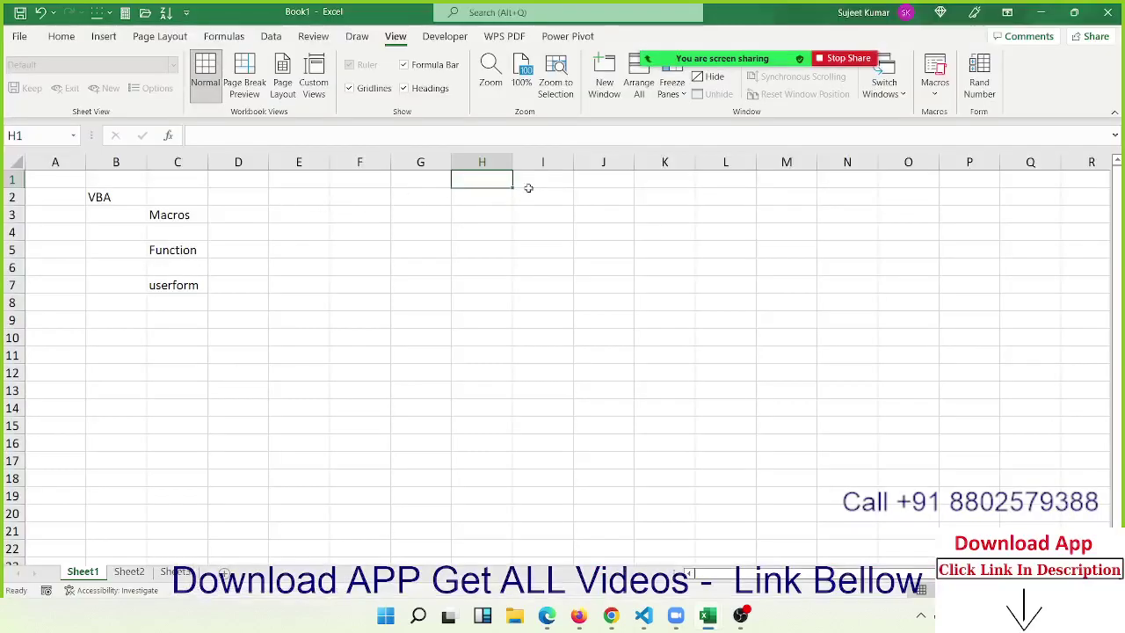
Step: Run Macro1 from View Macros and clear the Name it wrote into H1
{"action": "left_click", "coordinate": [933, 88]}
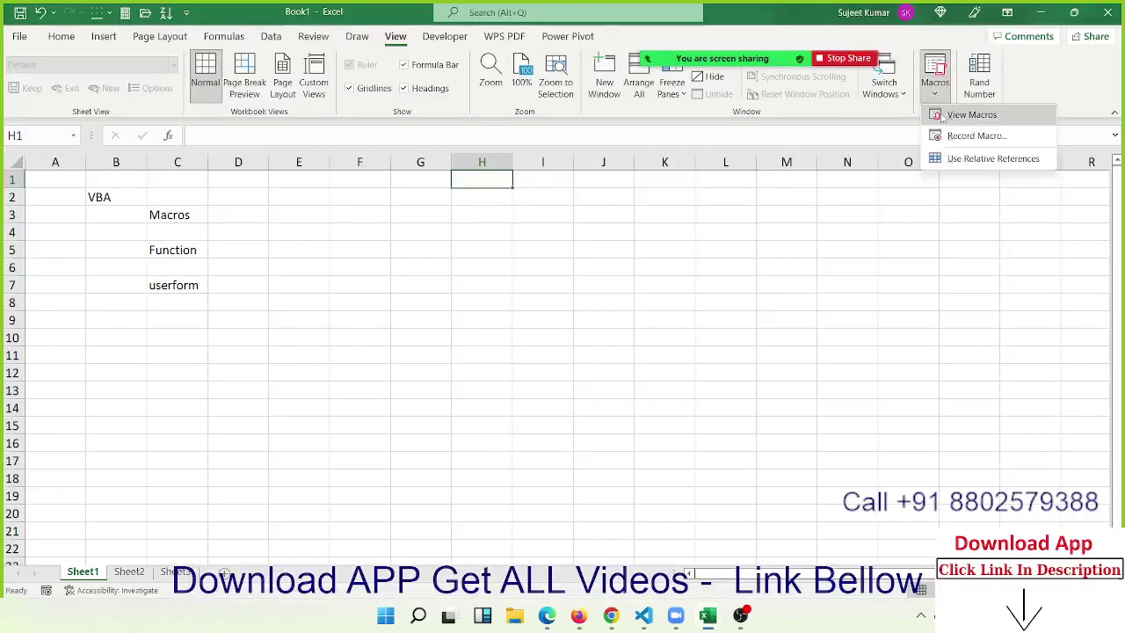
{"action": "left_click", "coordinate": [954, 114]}
{"action": "left_click", "coordinate": [650, 228]}
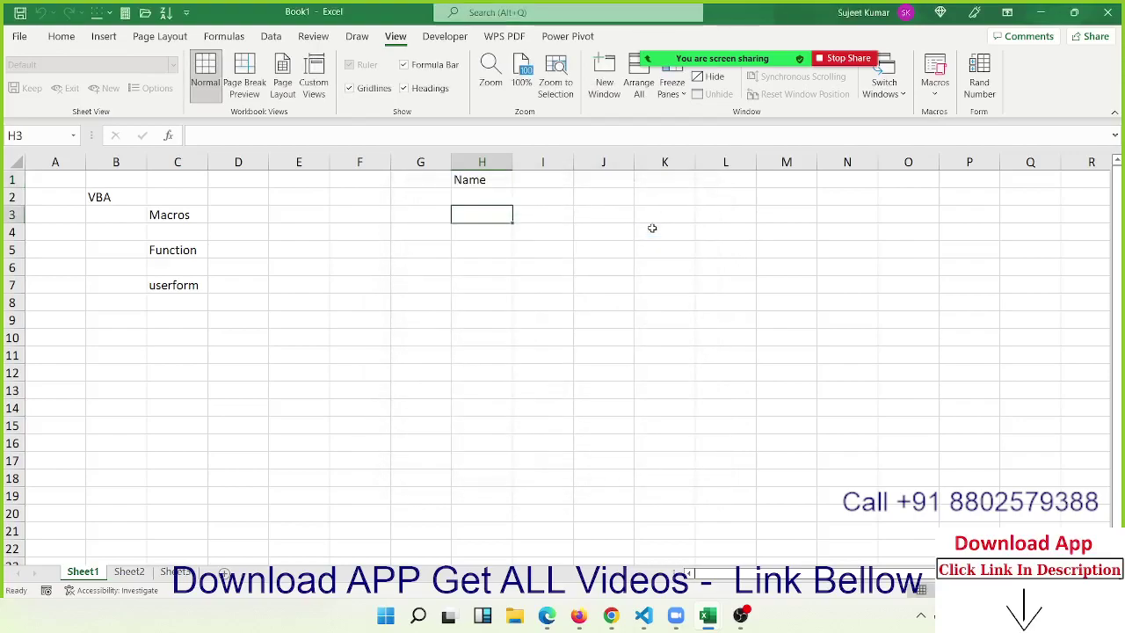
{"action": "left_click", "coordinate": [455, 181]}
{"action": "key", "text": "Delete"}
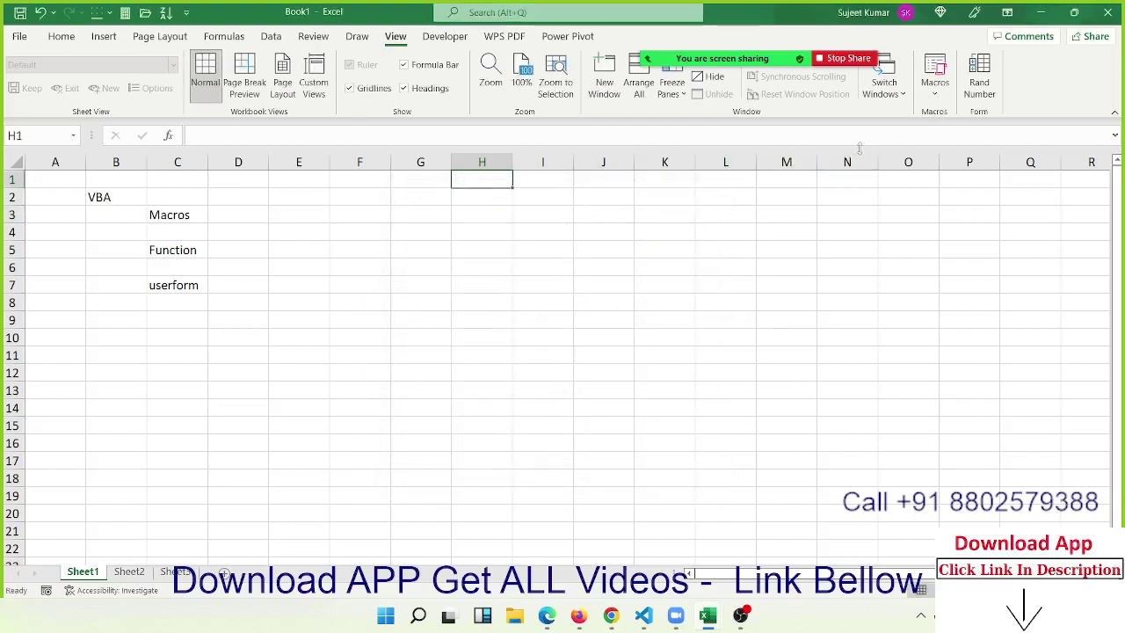
Step: Run rr from View Macros, delete Name from H1, and return to the VBA editor
{"action": "left_click", "coordinate": [934, 101]}
{"action": "left_click", "coordinate": [947, 114]}
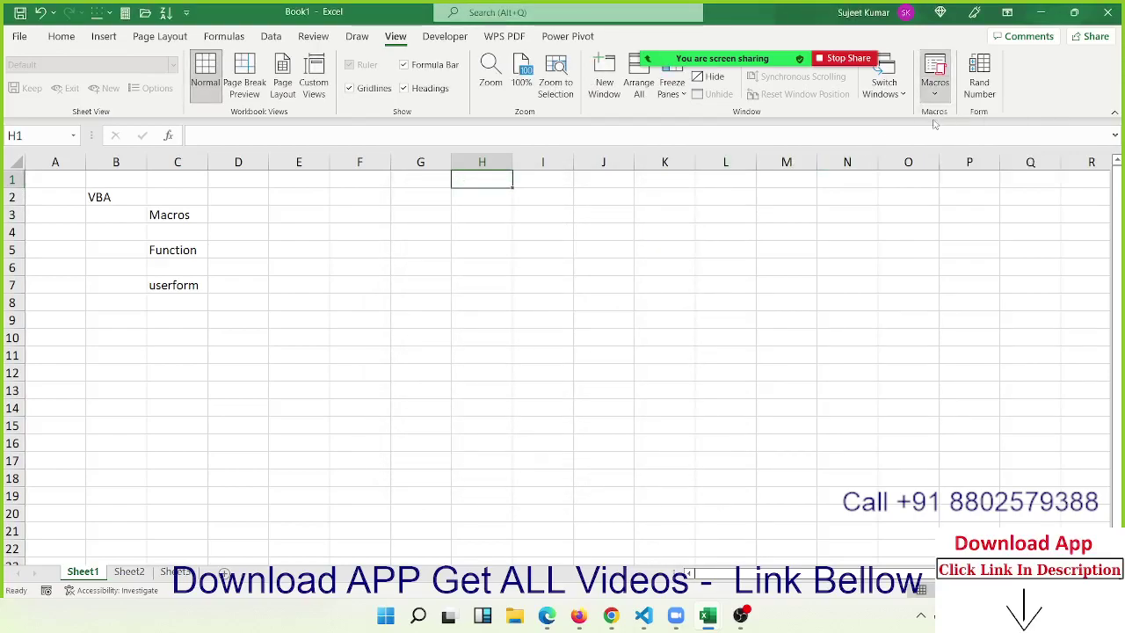
{"action": "left_click", "coordinate": [408, 253]}
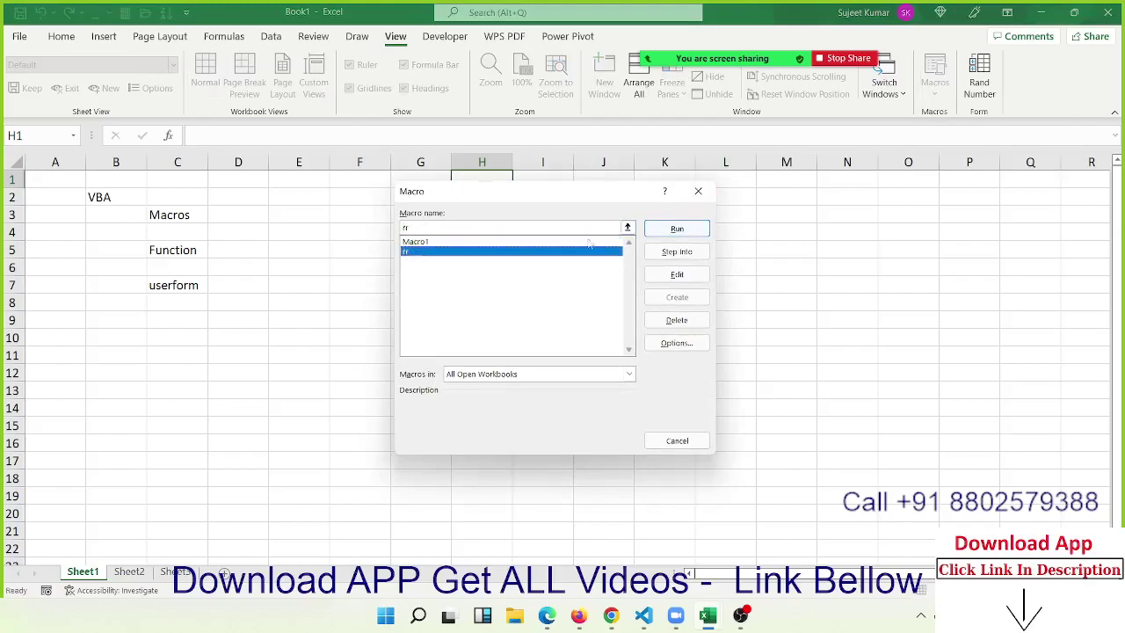
{"action": "left_click", "coordinate": [657, 232]}
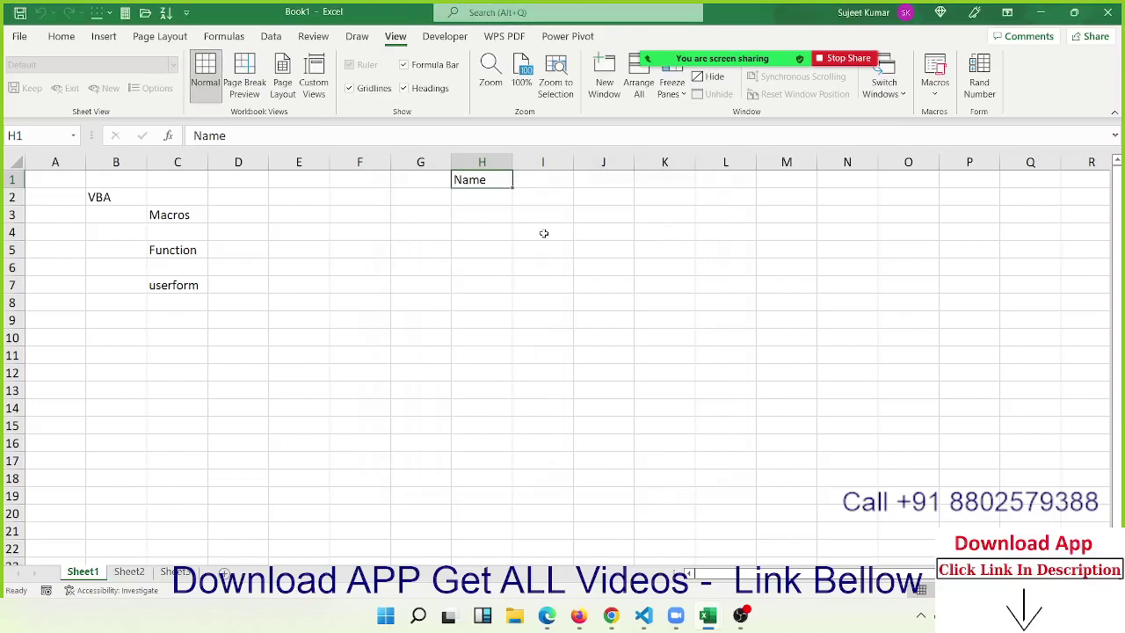
{"action": "key", "text": "Delete"}
{"action": "key", "text": "alt+Tab"}
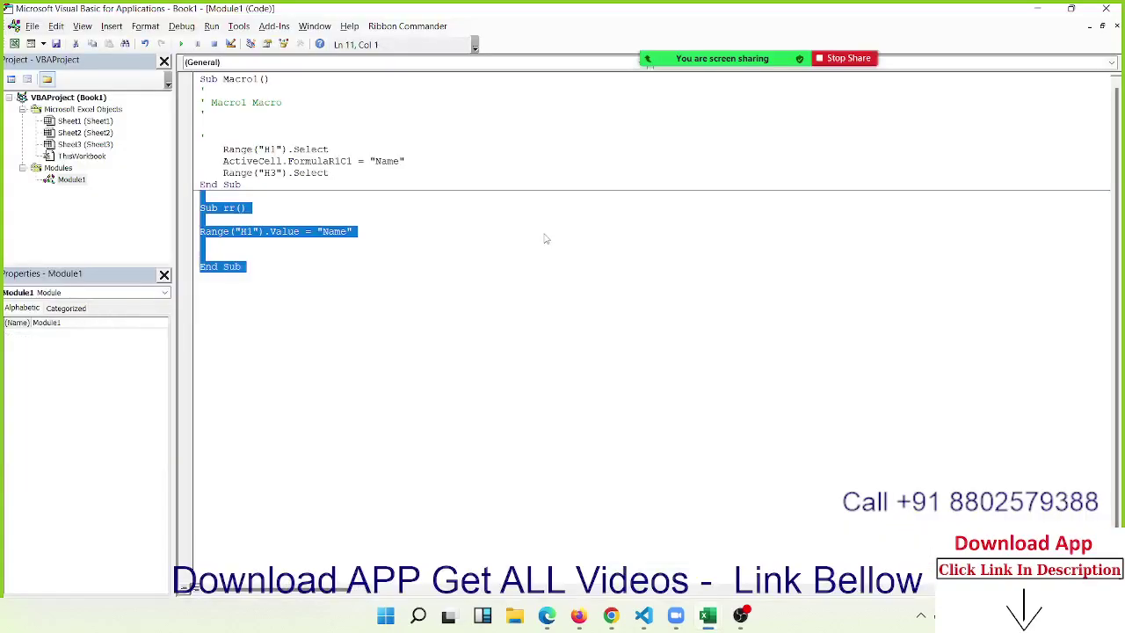
{"action": "left_click", "coordinate": [538, 266]}
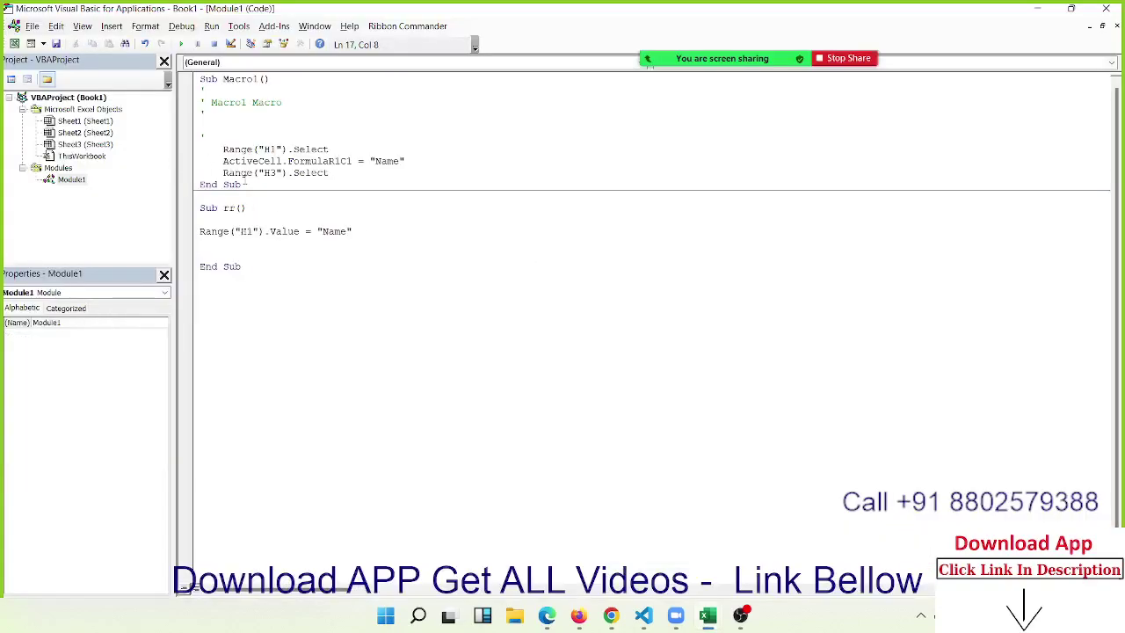
{"action": "left_click_drag", "start_coordinate": [349, 178], "coordinate": [217, 136]}
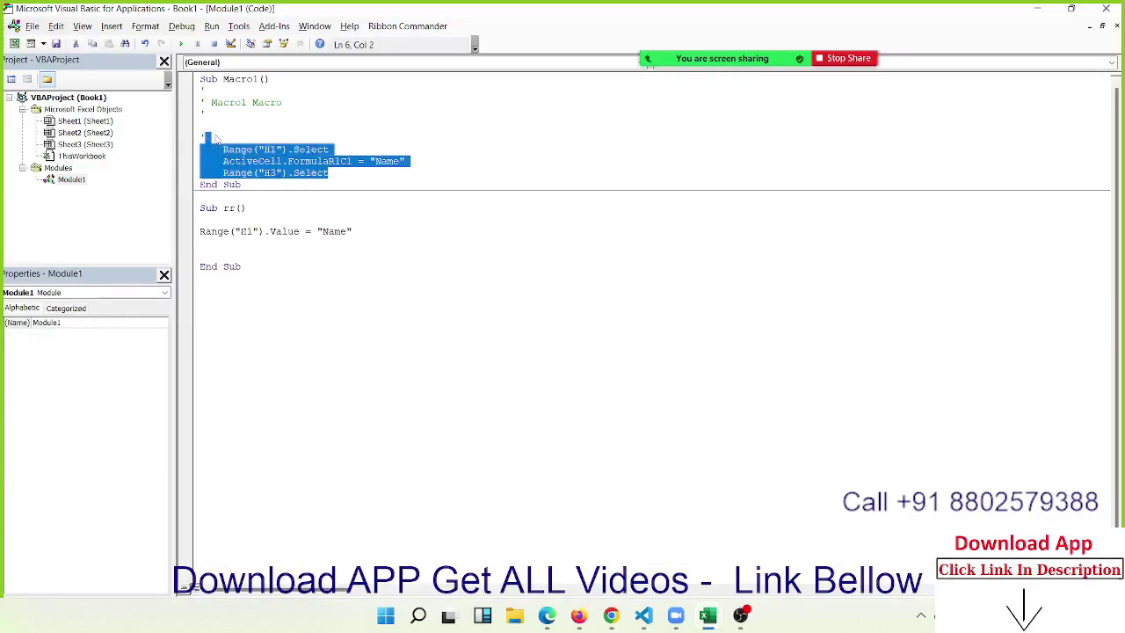
{"action": "left_click", "coordinate": [202, 231]}
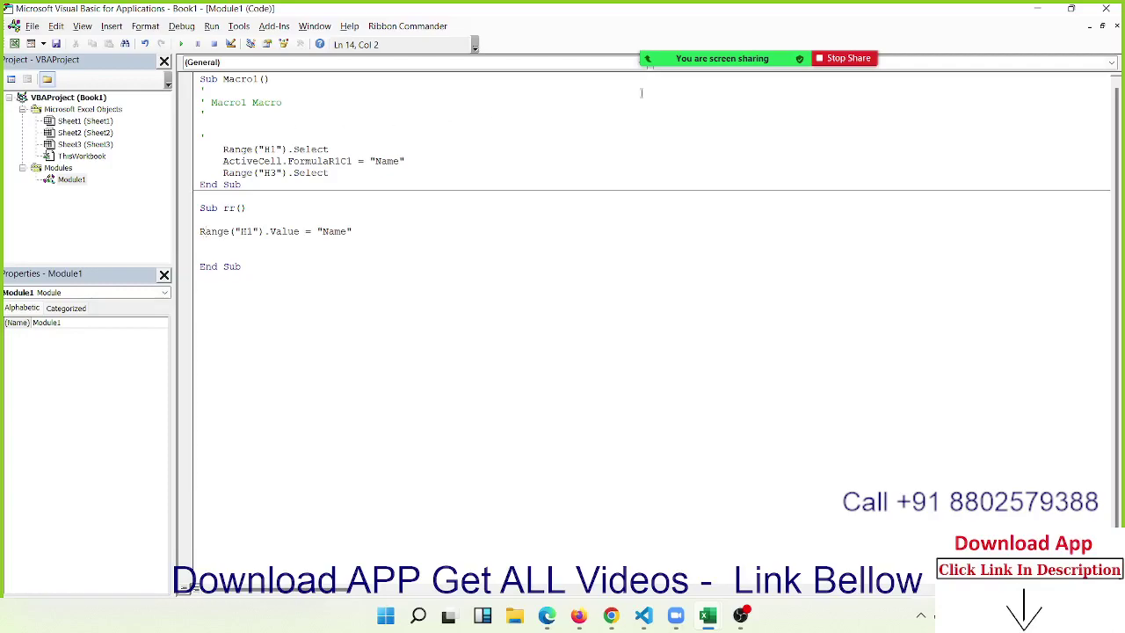
{"action": "mouse_move", "coordinate": [705, 54]}
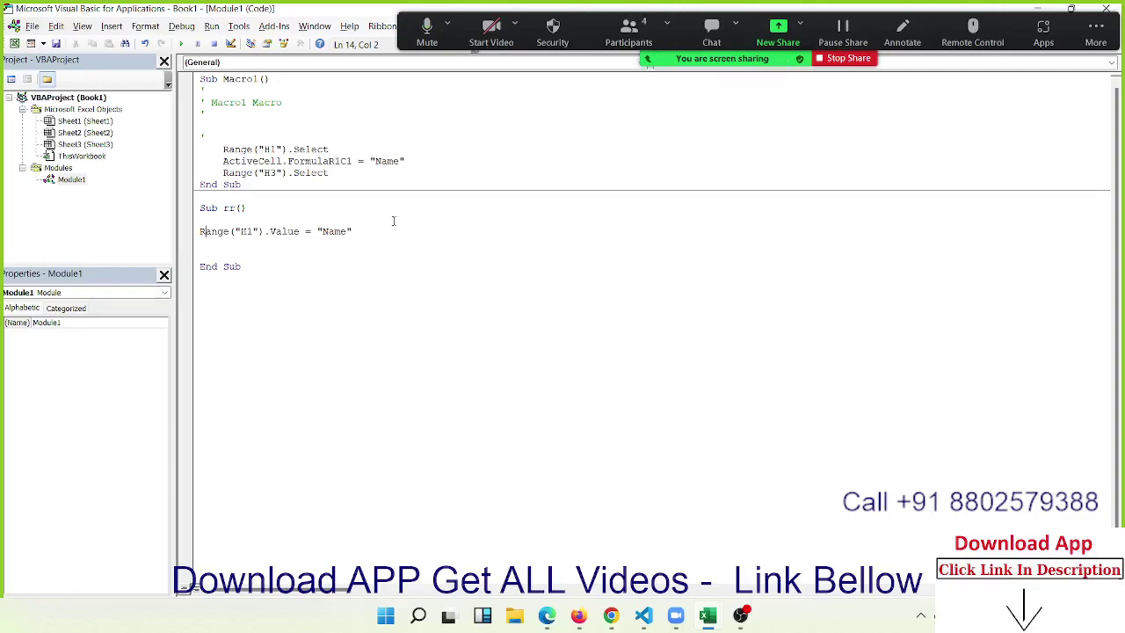
{"action": "left_click", "coordinate": [339, 265]}
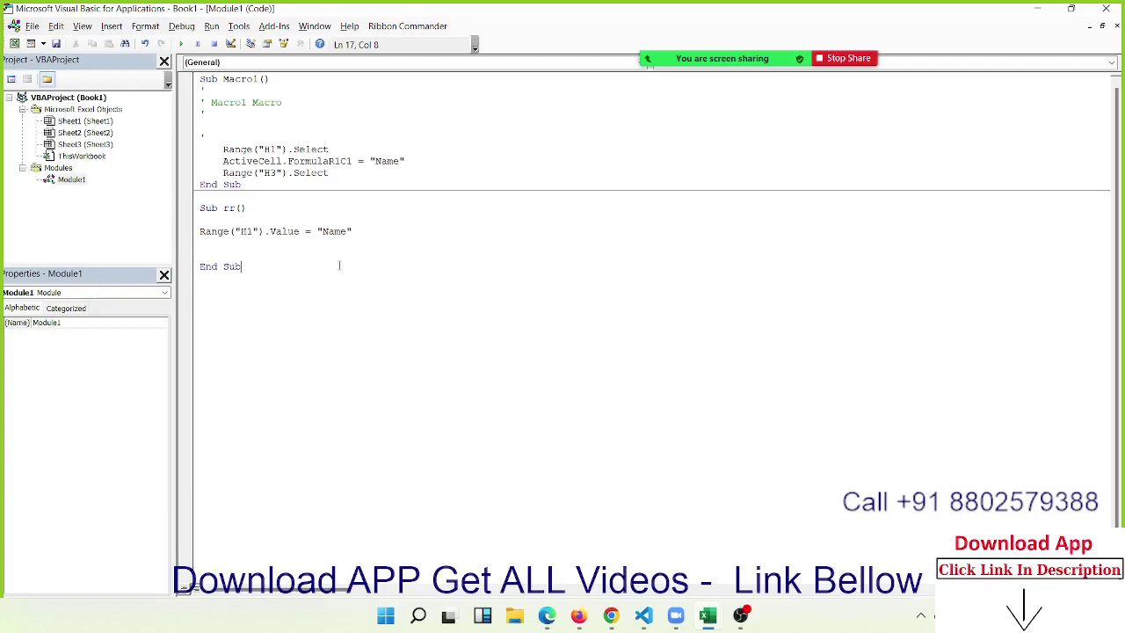
{"action": "mouse_move", "coordinate": [692, 60]}
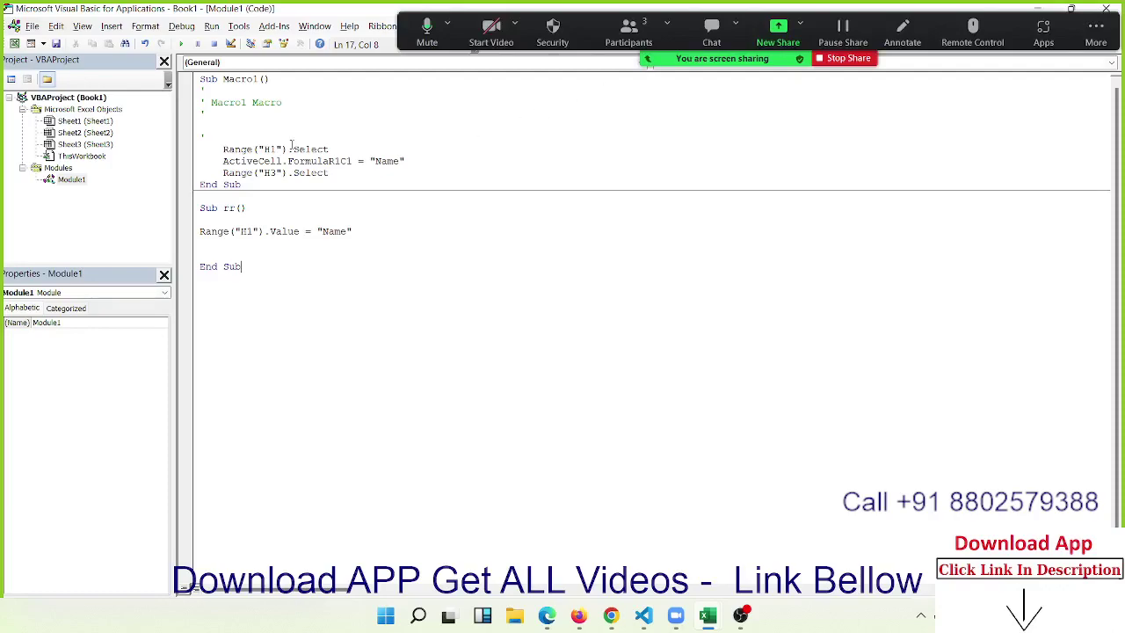
{"action": "mouse_move", "coordinate": [200, 184]}
{"action": "left_mouse_down"}
{"action": "mouse_move", "coordinate": [246, 161]}
{"action": "mouse_move", "coordinate": [198, 79]}
{"action": "left_mouse_up"}
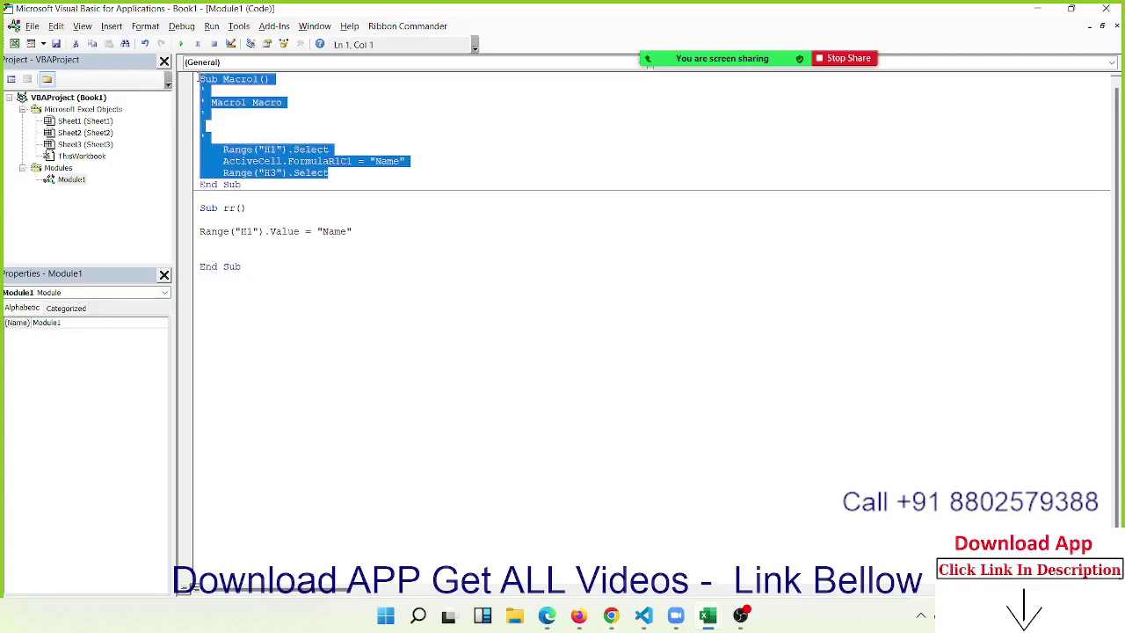
{"action": "mouse_move", "coordinate": [202, 244]}
{"action": "left_mouse_down"}
{"action": "mouse_move", "coordinate": [192, 209]}
{"action": "mouse_move", "coordinate": [193, 223]}
{"action": "left_mouse_up"}
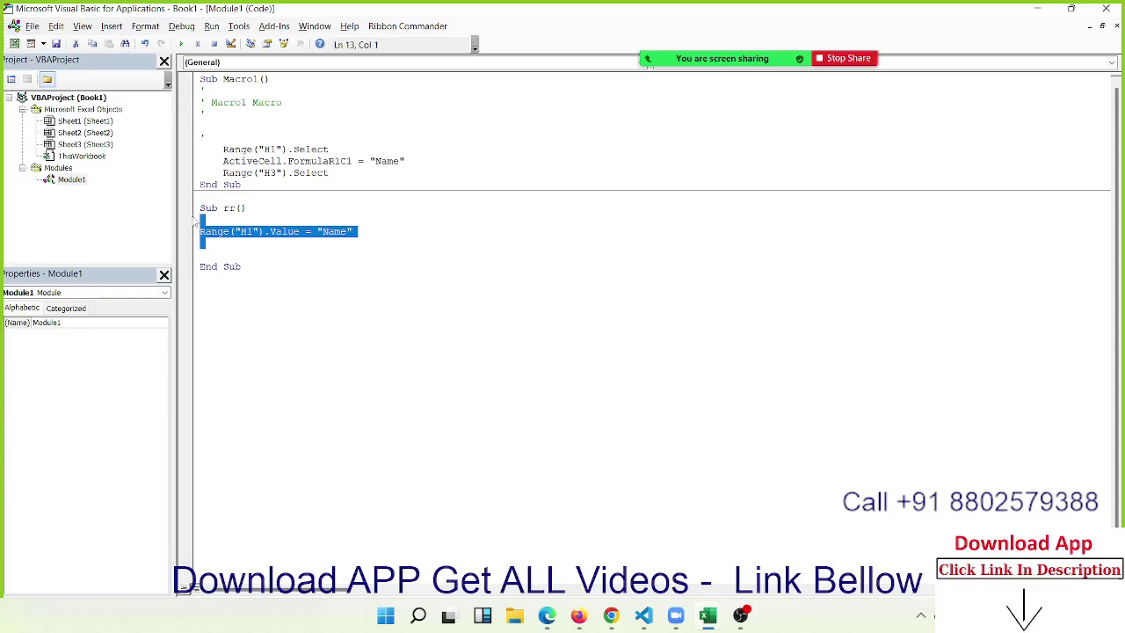
Step: Close the meeting participants panel and bring the code editor back into focus
{"action": "mouse_move", "coordinate": [687, 59]}
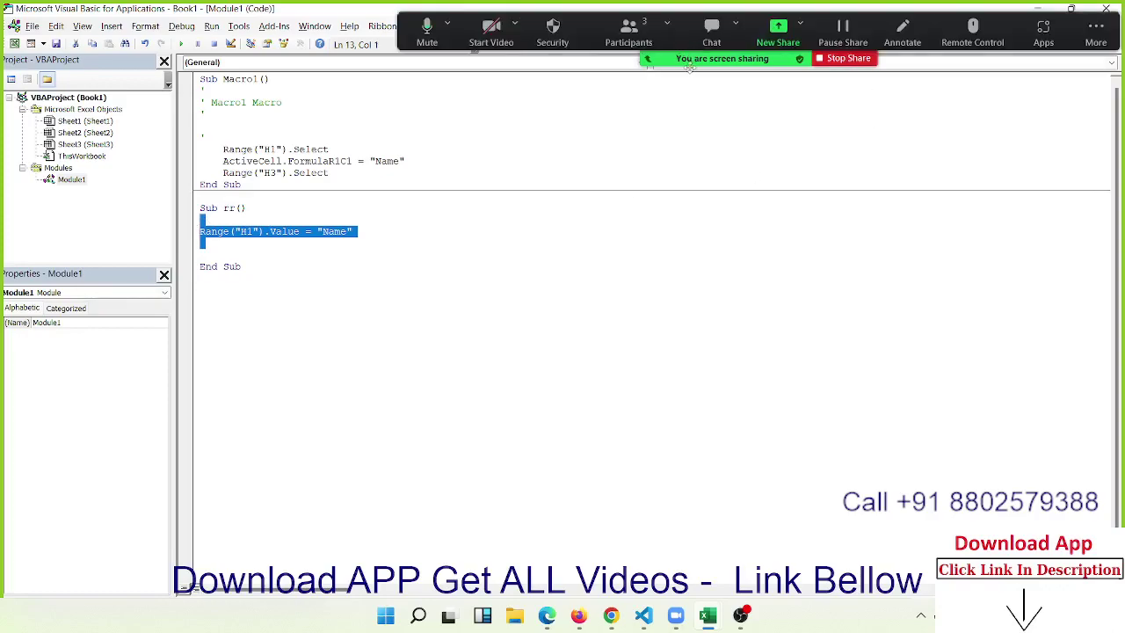
{"action": "left_click", "coordinate": [641, 44]}
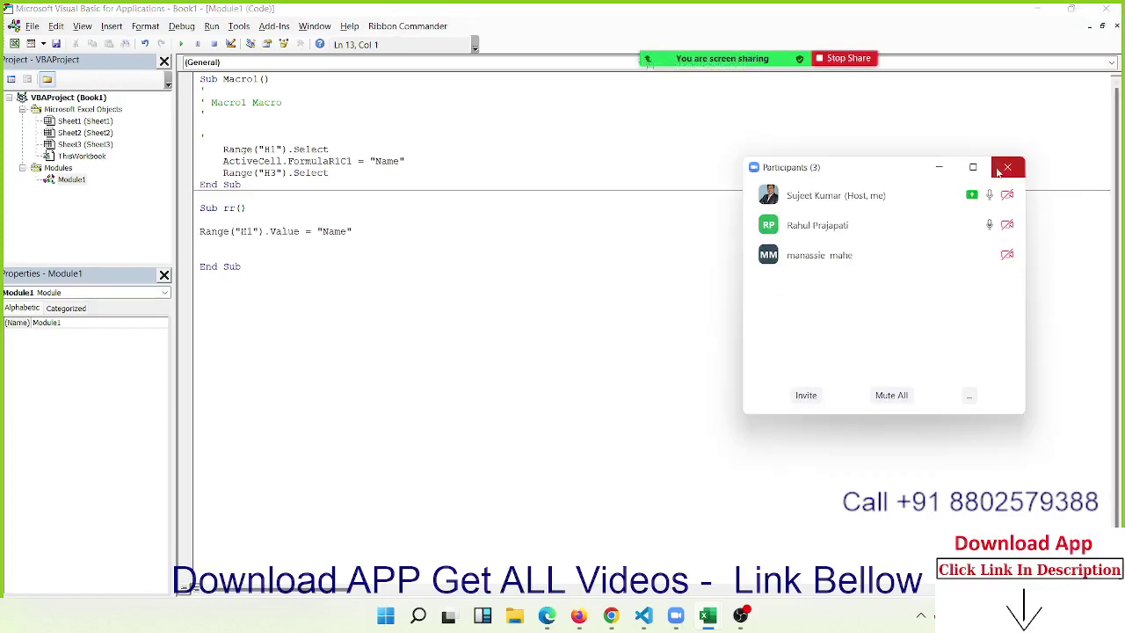
{"action": "left_click", "coordinate": [1000, 167]}
{"action": "key", "text": "alt+Tab"}
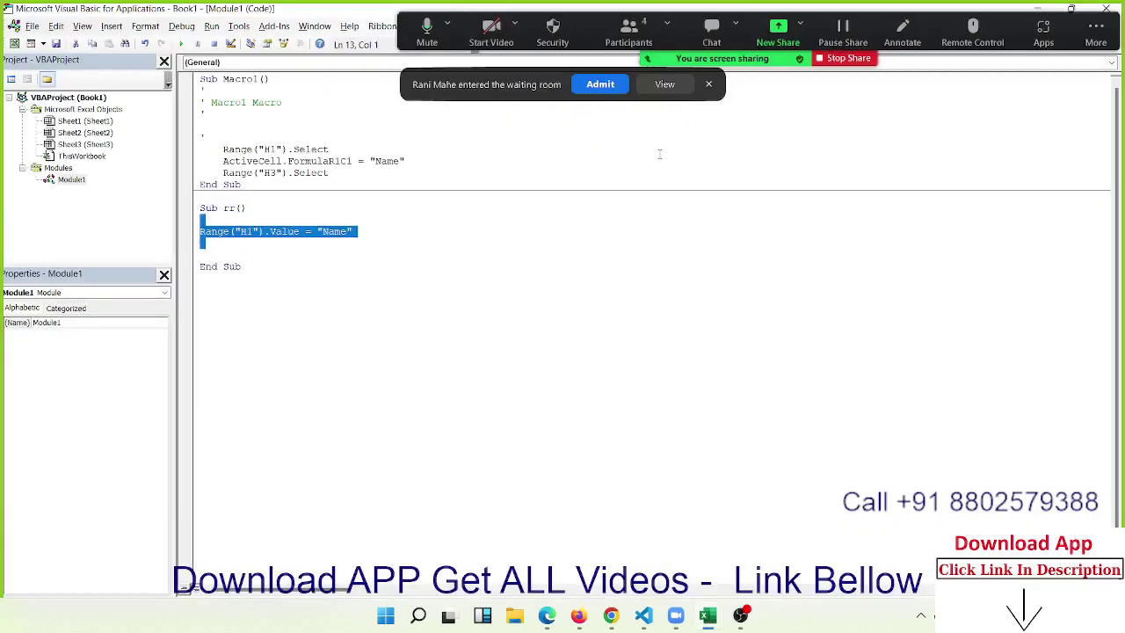
{"action": "left_click", "coordinate": [626, 39]}
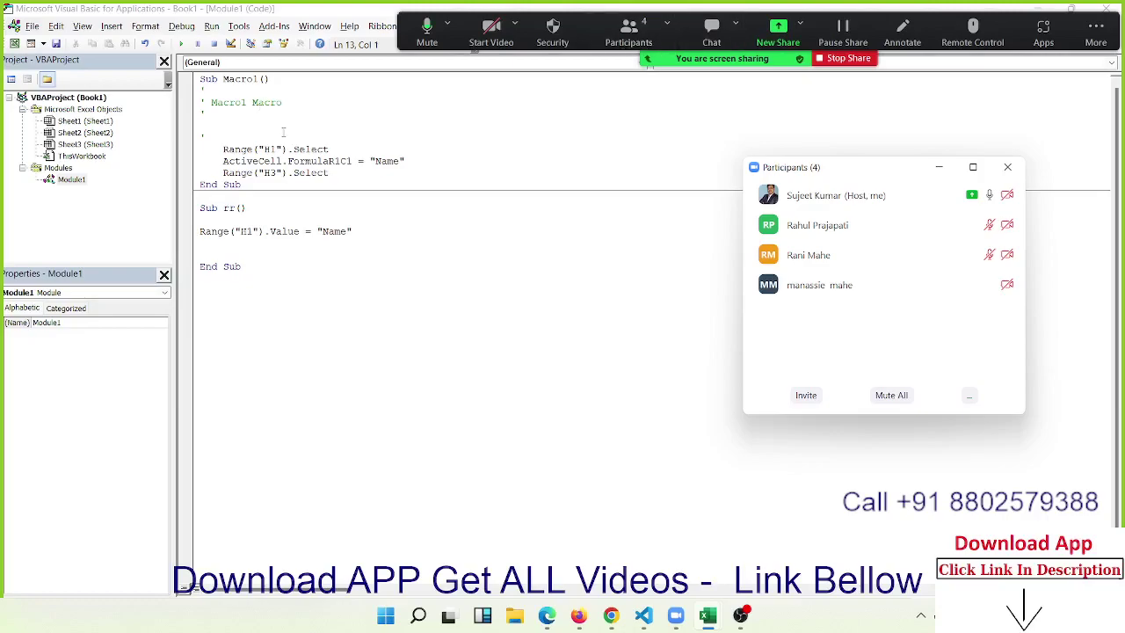
Step: Highlight Macro1's recorded lines and rr's H1 = "Name" line, then deselect
{"action": "left_click", "coordinate": [416, 173]}
{"action": "left_click_drag", "start_coordinate": [329, 174], "coordinate": [240, 140]}
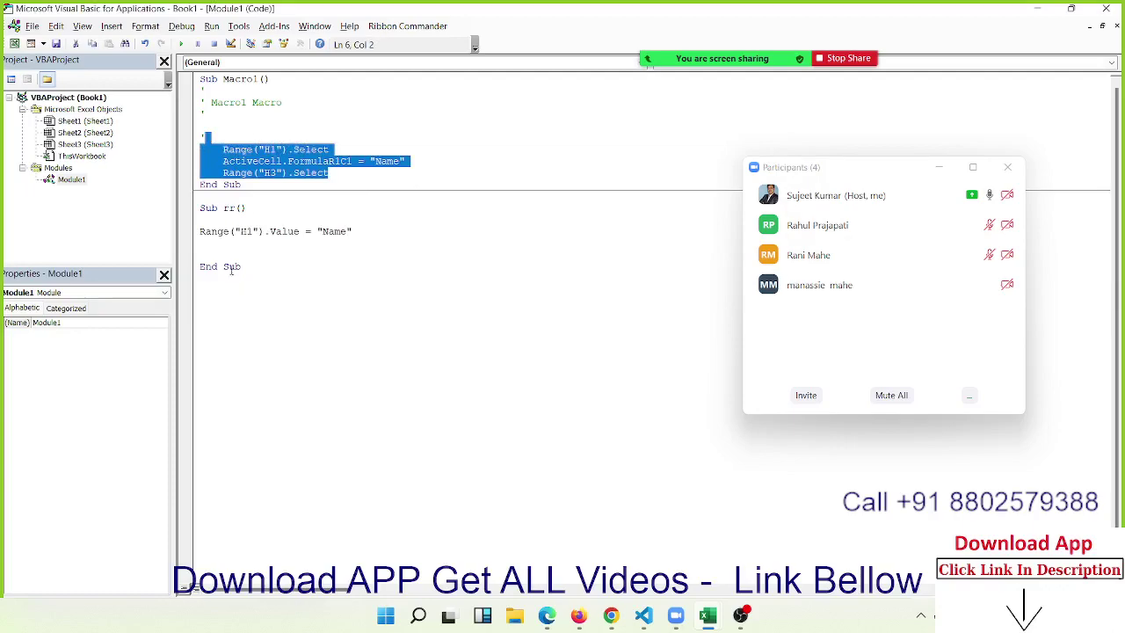
{"action": "left_click_drag", "start_coordinate": [205, 248], "coordinate": [201, 220]}
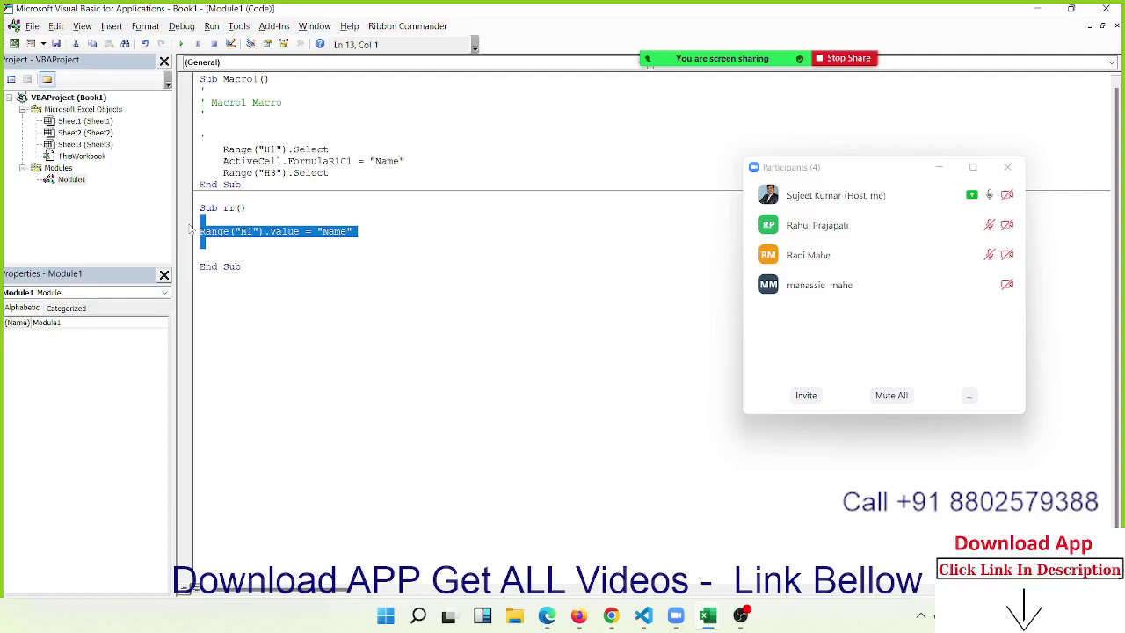
{"action": "left_click", "coordinate": [507, 208]}
{"action": "left_click", "coordinate": [1035, 9]}
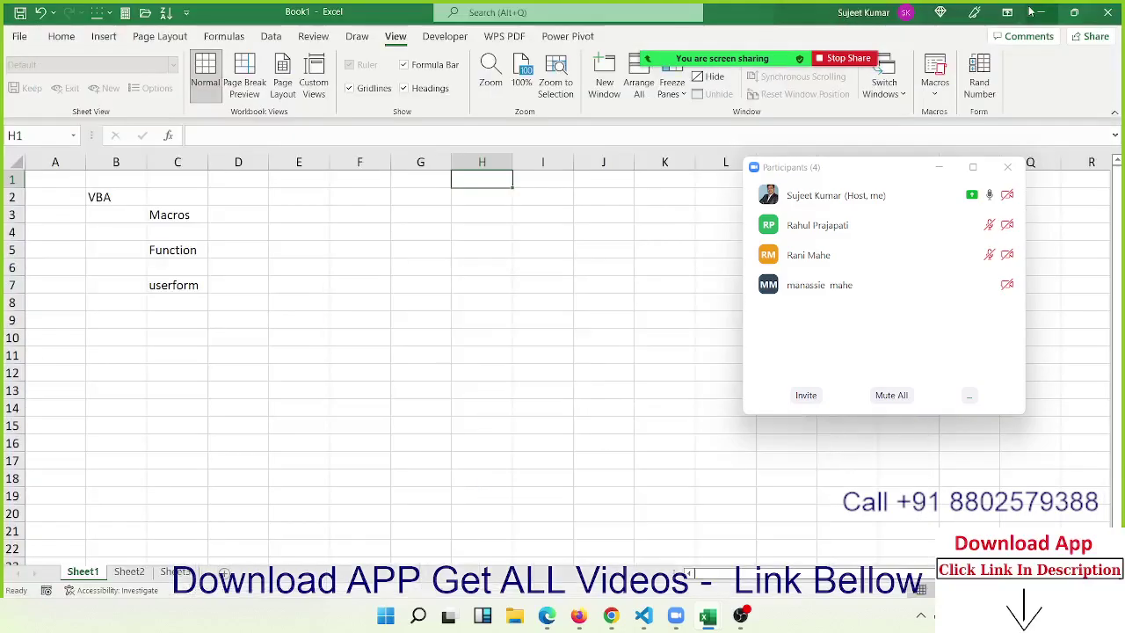
{"action": "left_click", "coordinate": [561, 297]}
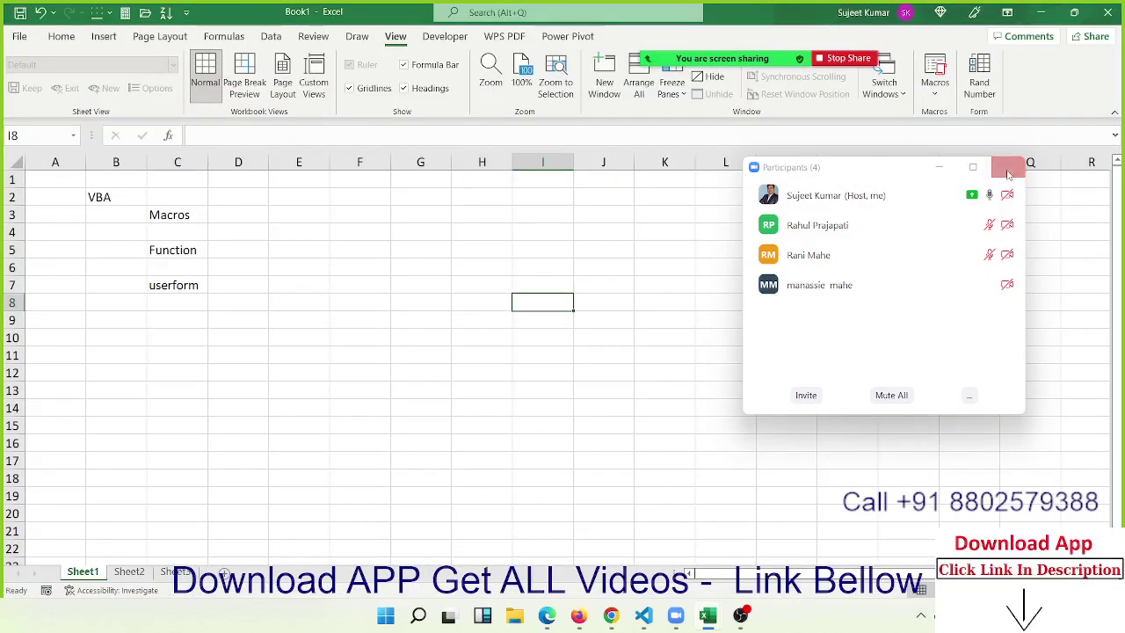
{"action": "left_click", "coordinate": [1007, 167]}
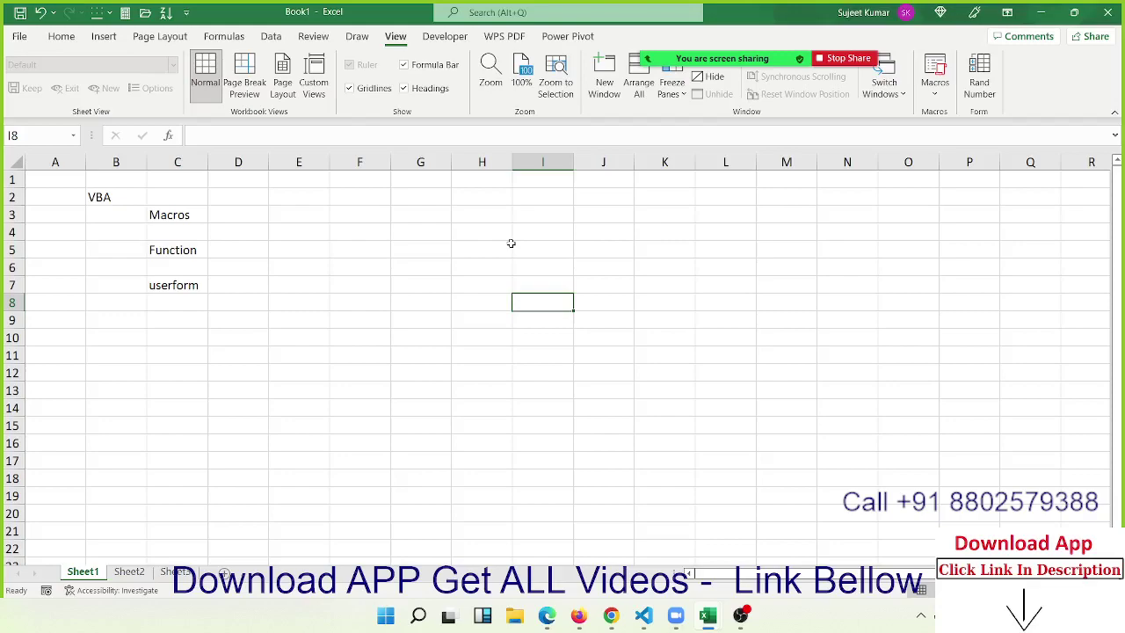
{"action": "left_click", "coordinate": [73, 44]}
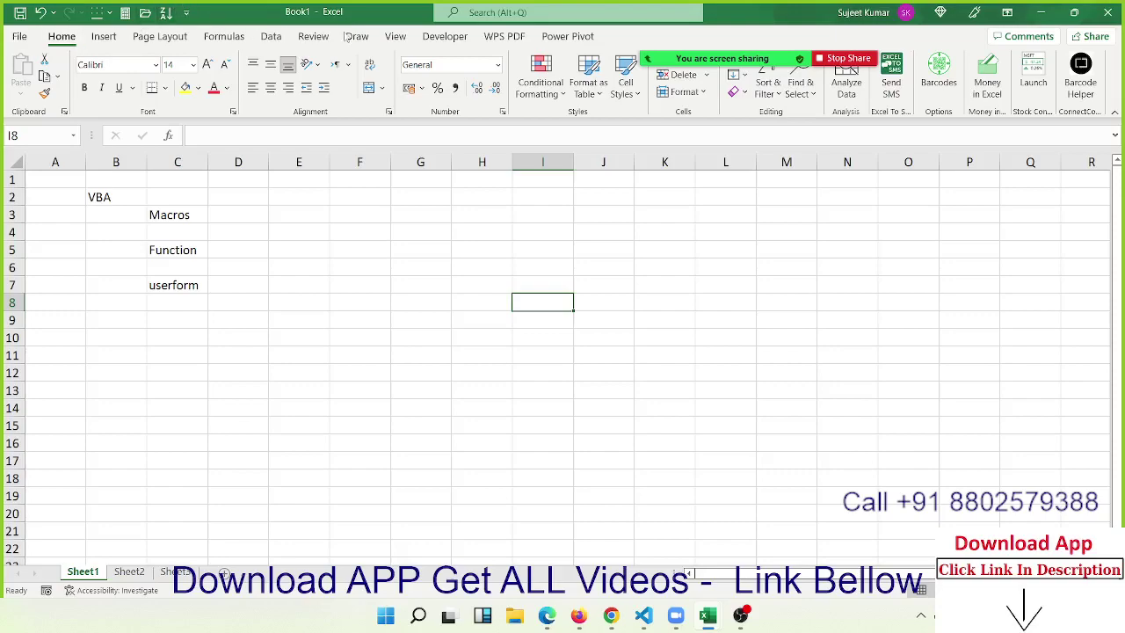
{"action": "left_click", "coordinate": [394, 36]}
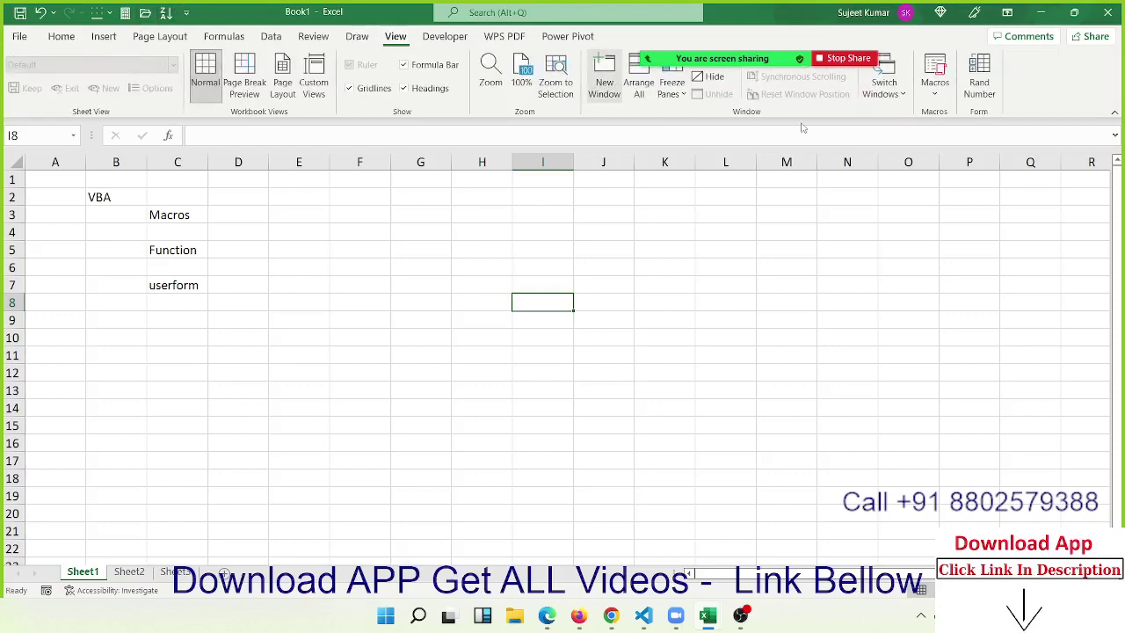
Step: Start recording a new macro, Macro2, from View > Macros
{"action": "left_click", "coordinate": [938, 93]}
{"action": "left_click", "coordinate": [970, 137]}
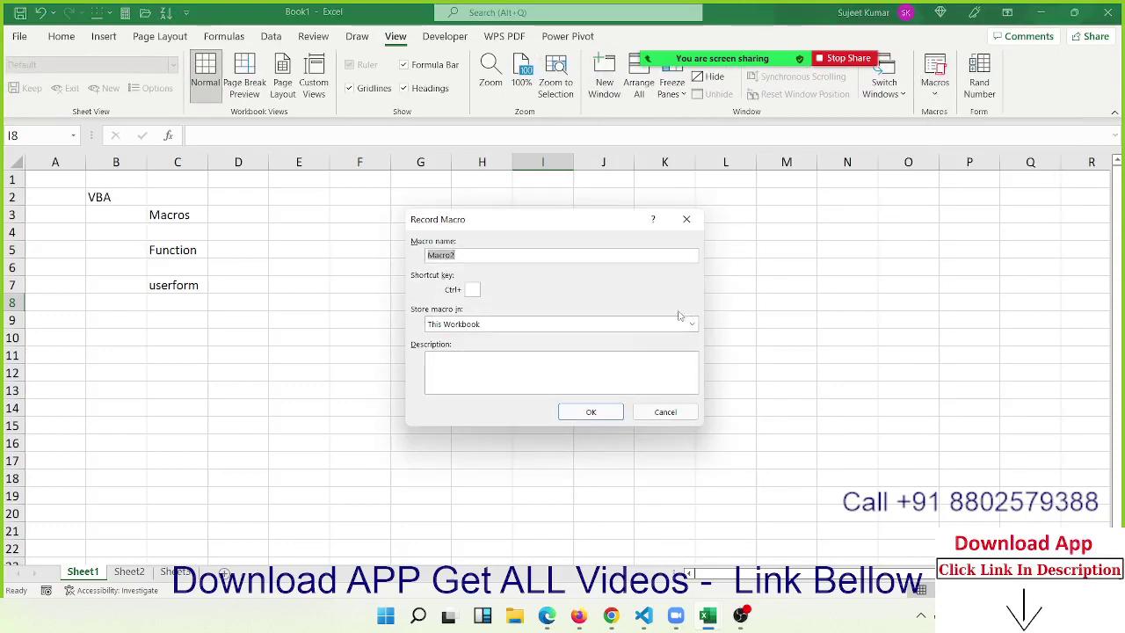
{"action": "left_click", "coordinate": [583, 412]}
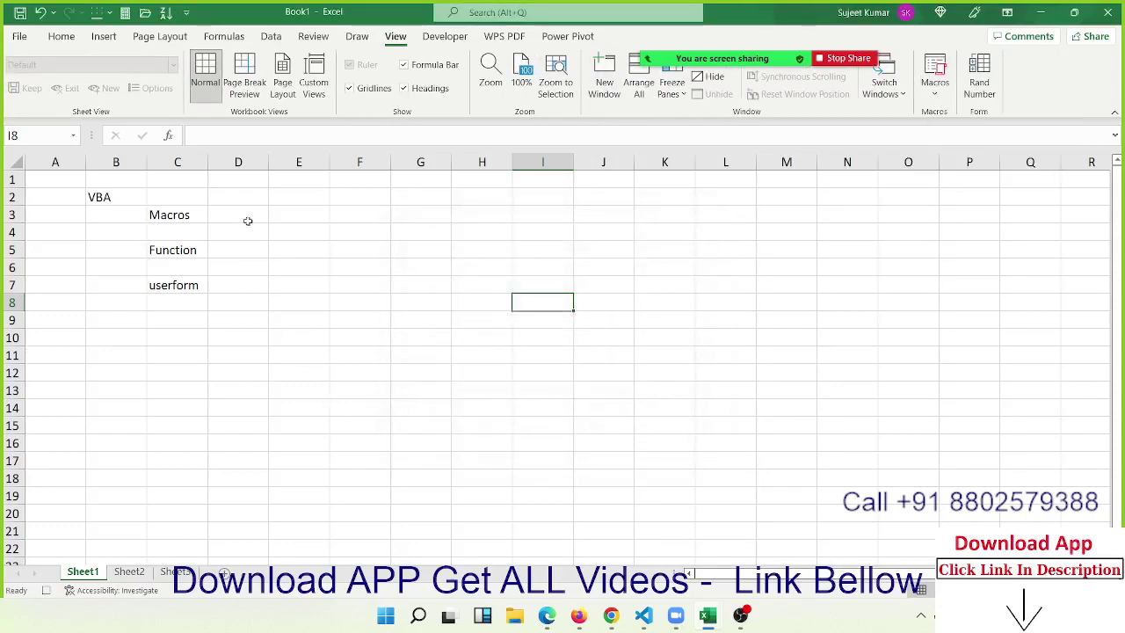
Step: Copy Macros from C3 and paste it as values only into G3
{"action": "left_click", "coordinate": [203, 216]}
{"action": "key", "text": "ctrl+c"}
{"action": "right_click", "coordinate": [427, 206]}
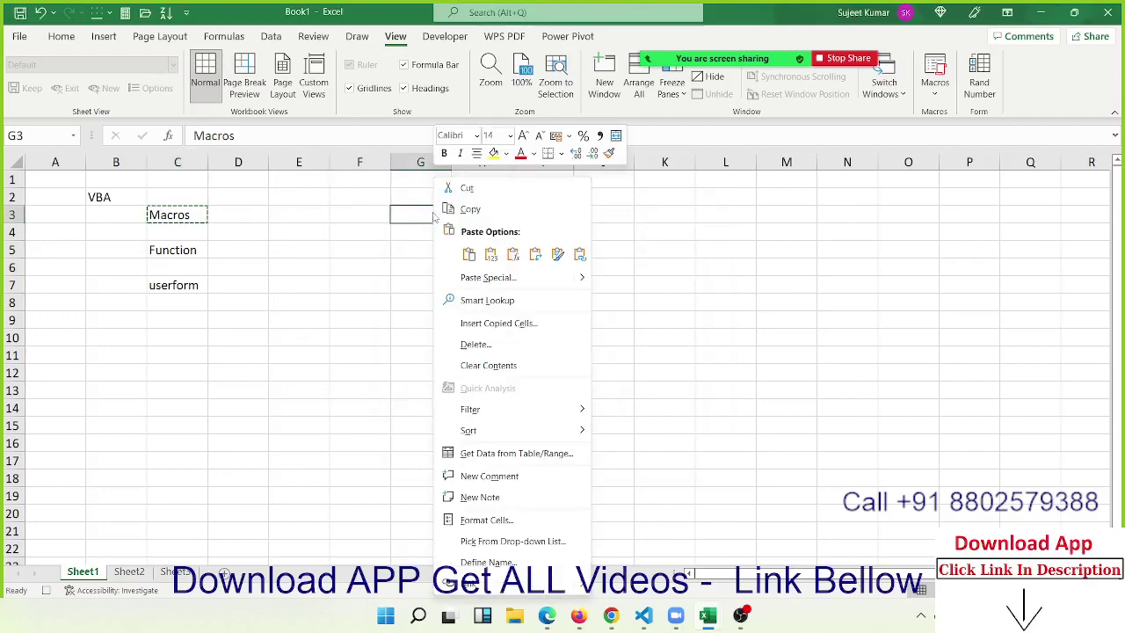
{"action": "left_click", "coordinate": [470, 276]}
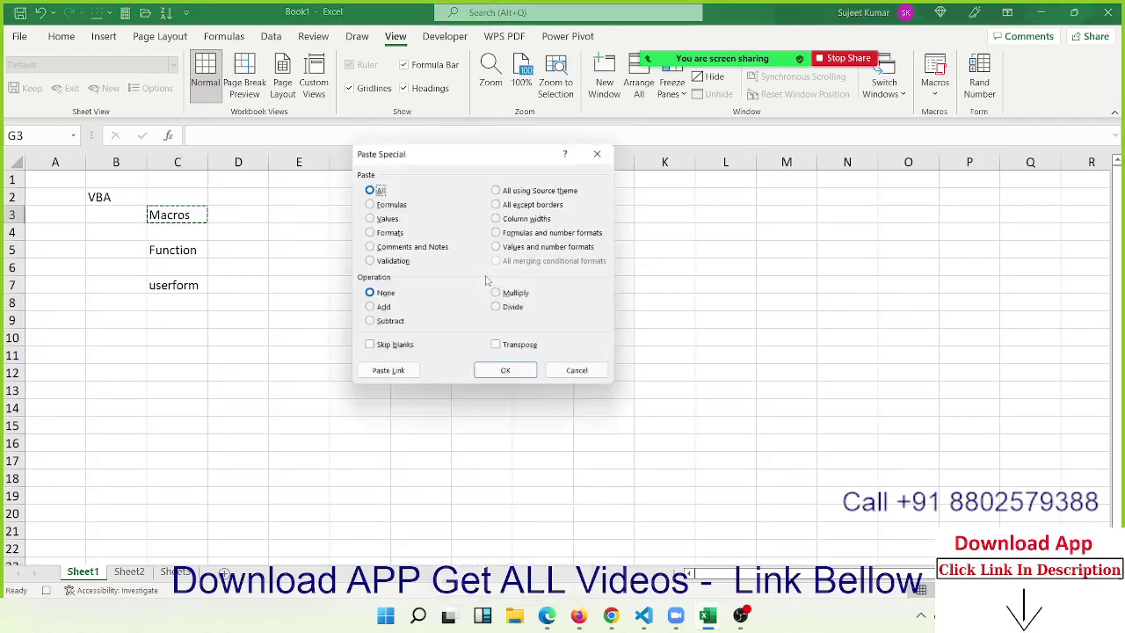
{"action": "left_click", "coordinate": [385, 218]}
{"action": "left_click", "coordinate": [508, 375]}
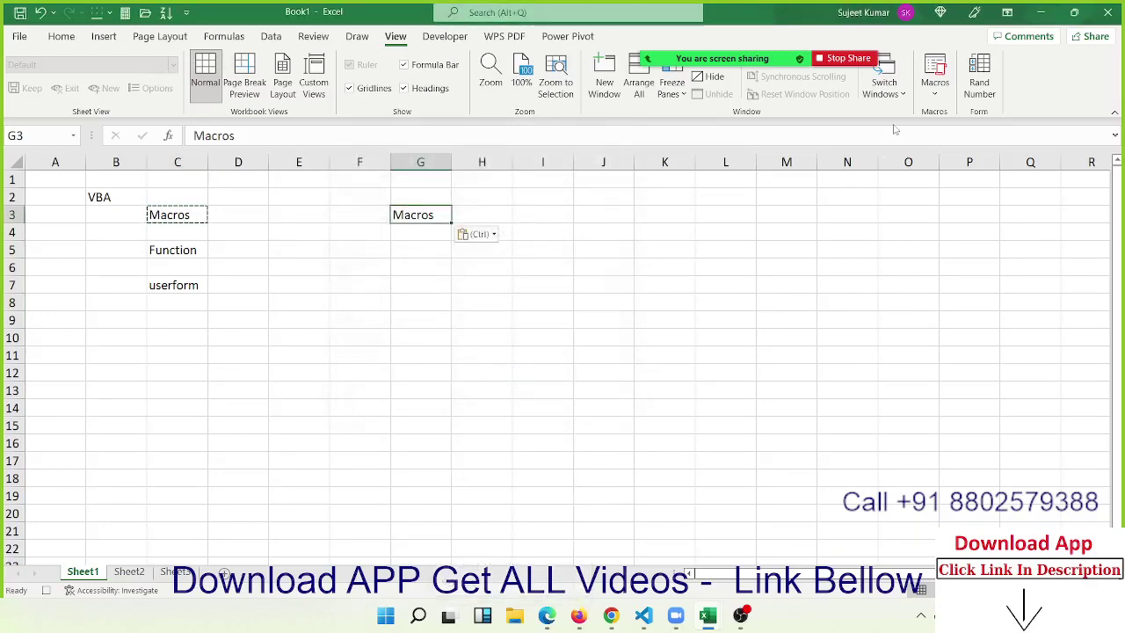
Step: Stop the Macro2 recording
{"action": "left_click", "coordinate": [934, 93]}
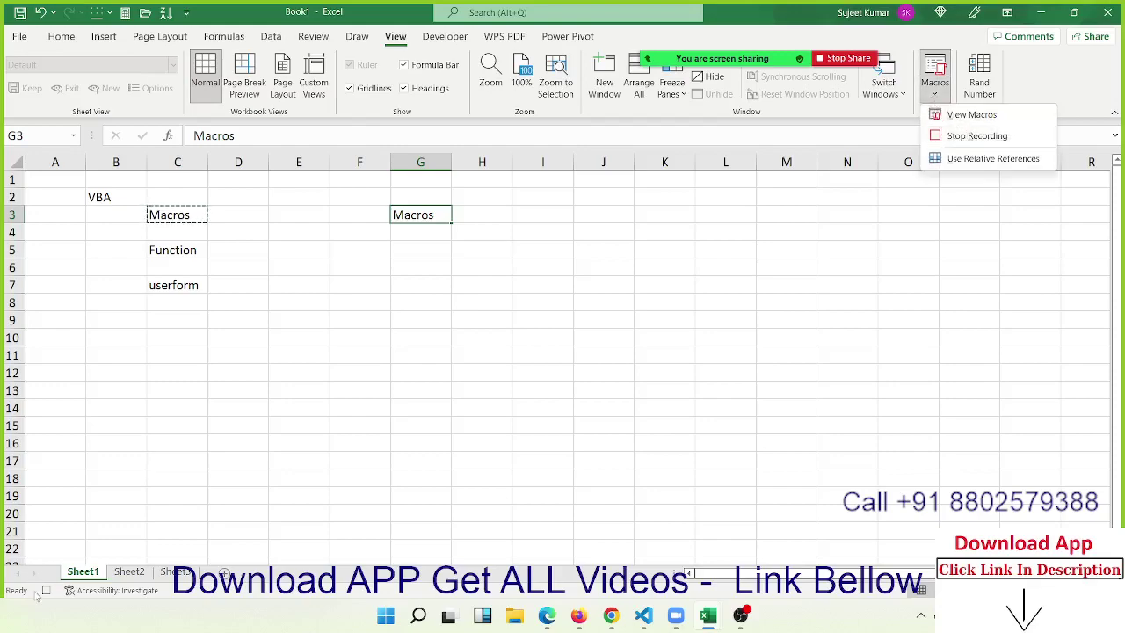
{"action": "left_click", "coordinate": [975, 135]}
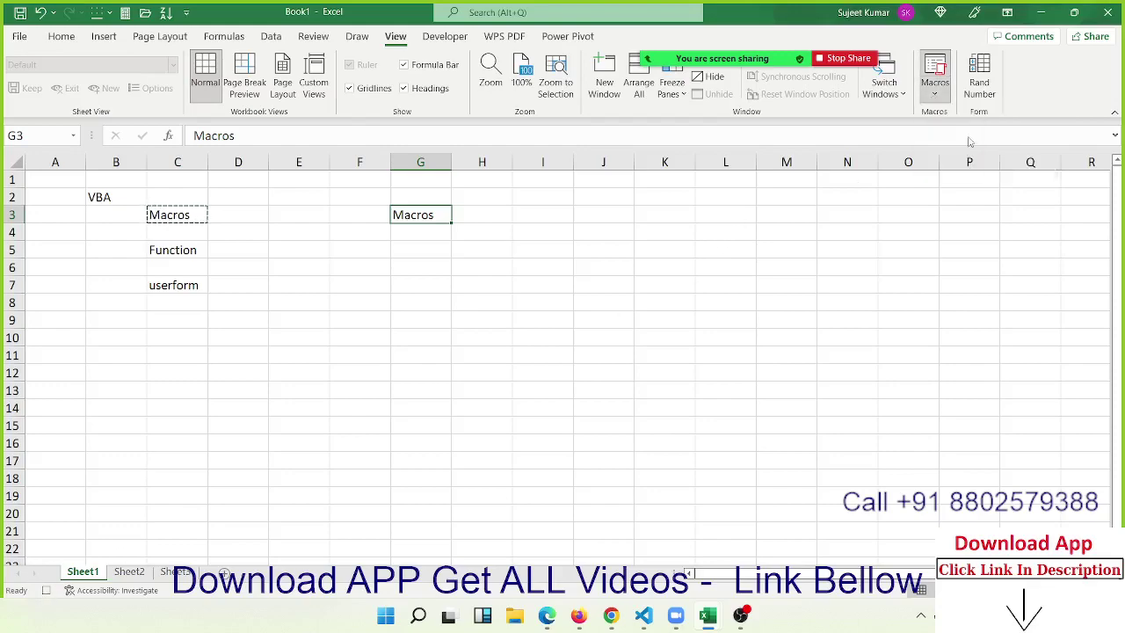
{"action": "left_click", "coordinate": [940, 95]}
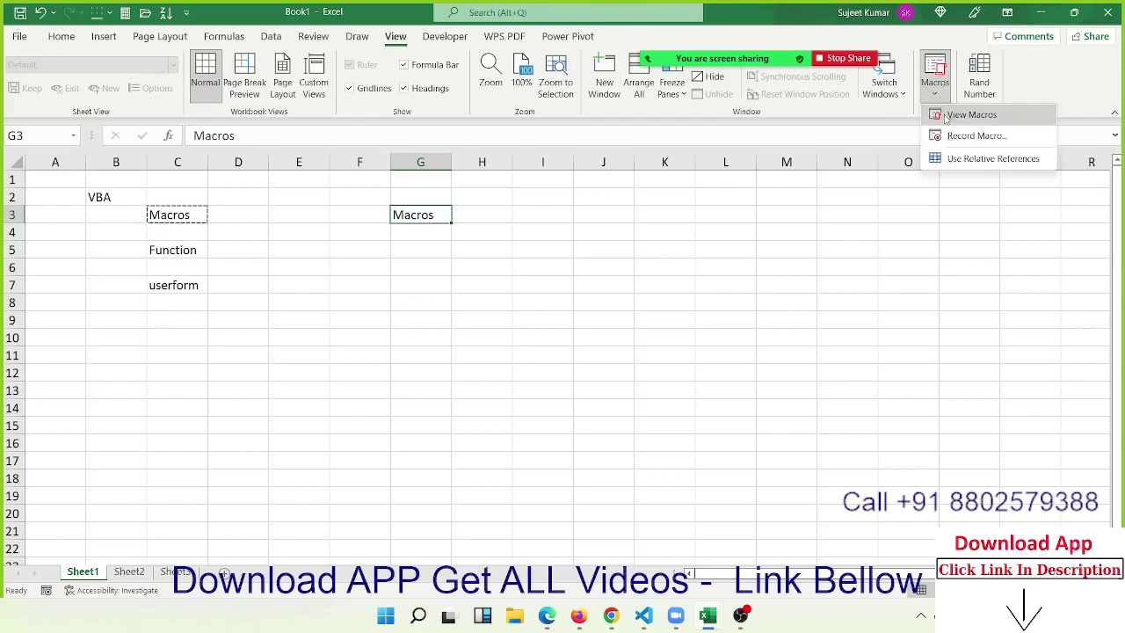
Step: Open Macro2's code from View Macros and highlight its PasteSpecial statement
{"action": "left_click", "coordinate": [942, 115]}
{"action": "left_click", "coordinate": [420, 262]}
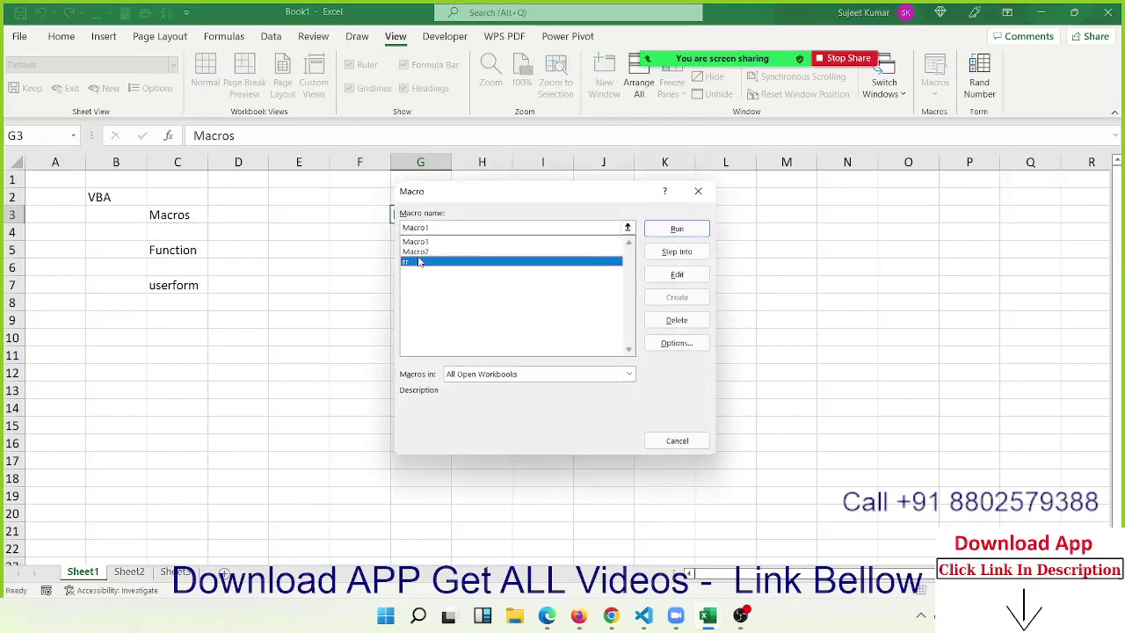
{"action": "left_click", "coordinate": [420, 252]}
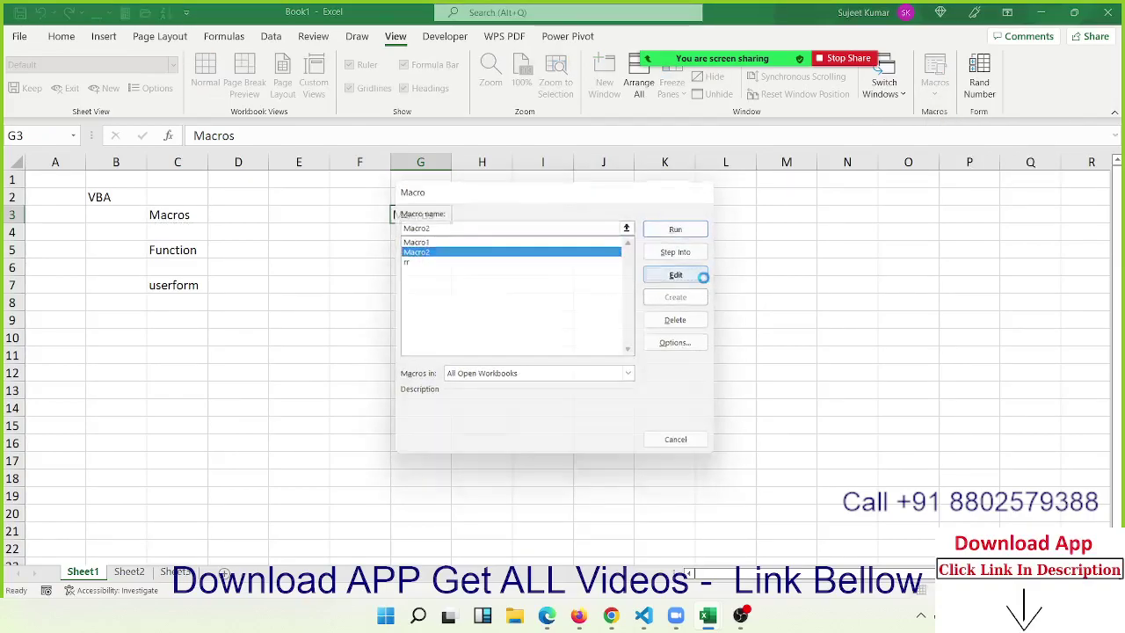
{"action": "left_click", "coordinate": [698, 275]}
{"action": "left_click_drag", "start_coordinate": [226, 384], "coordinate": [661, 395]}
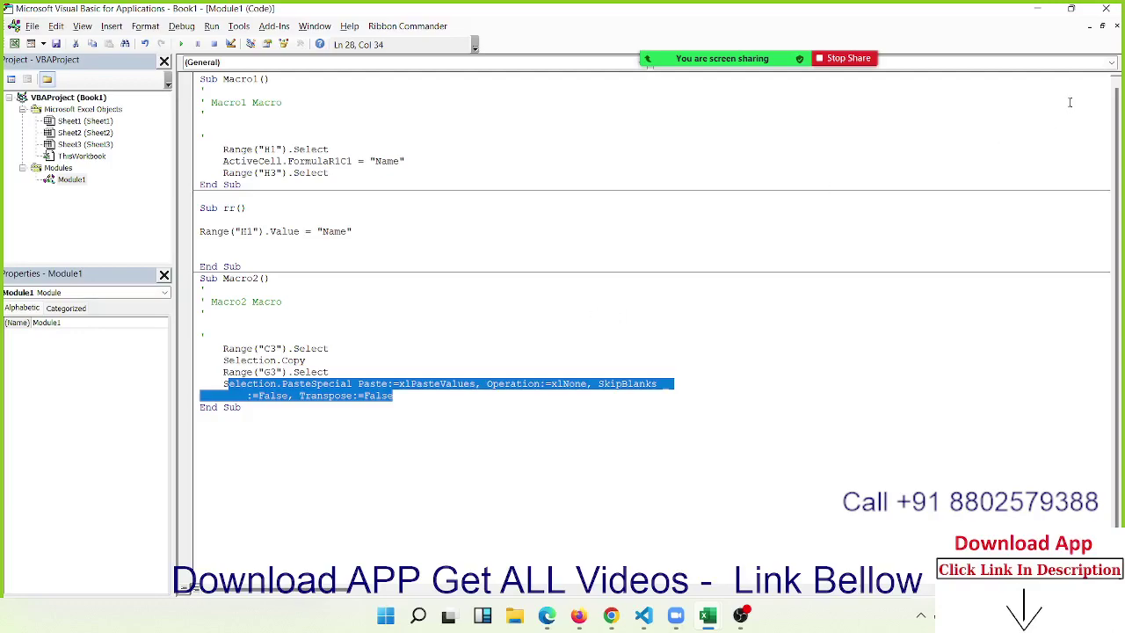
Step: Close the VBA editor to return to the Book1 worksheet
{"action": "left_click", "coordinate": [1116, 14]}
{"action": "left_click", "coordinate": [633, 262]}
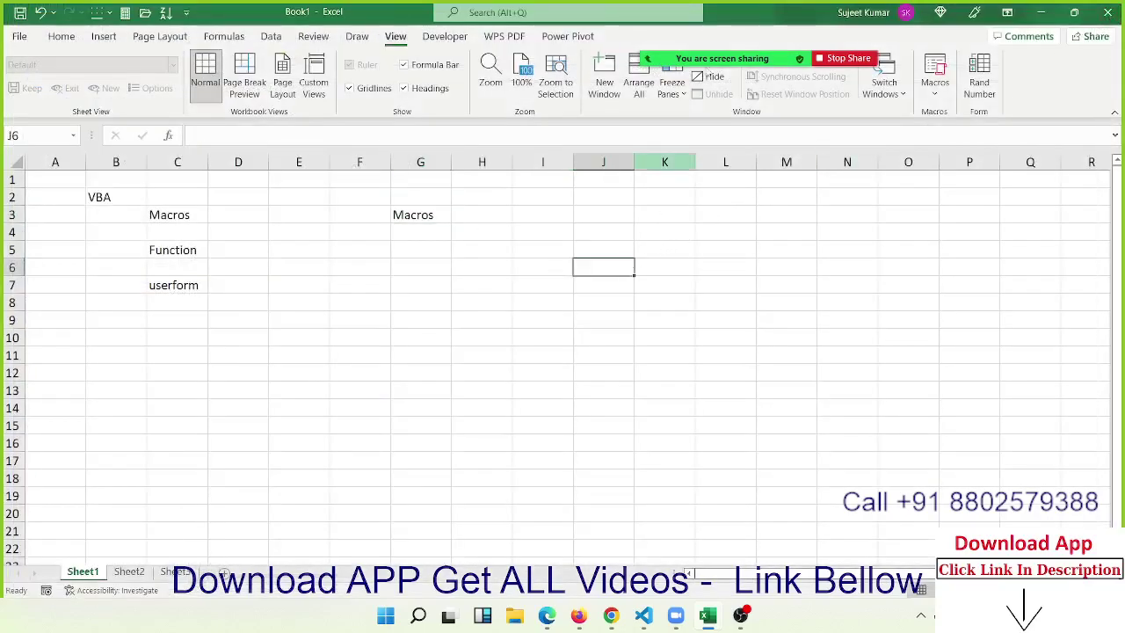
{"action": "left_click", "coordinate": [629, 31]}
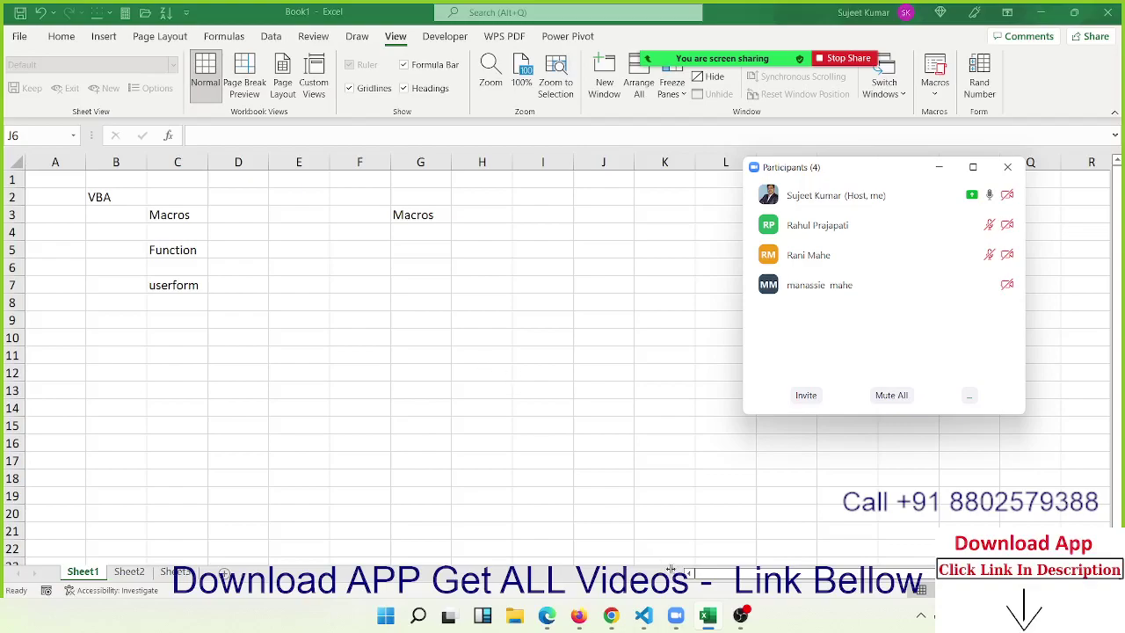
{"action": "left_click", "coordinate": [1007, 167]}
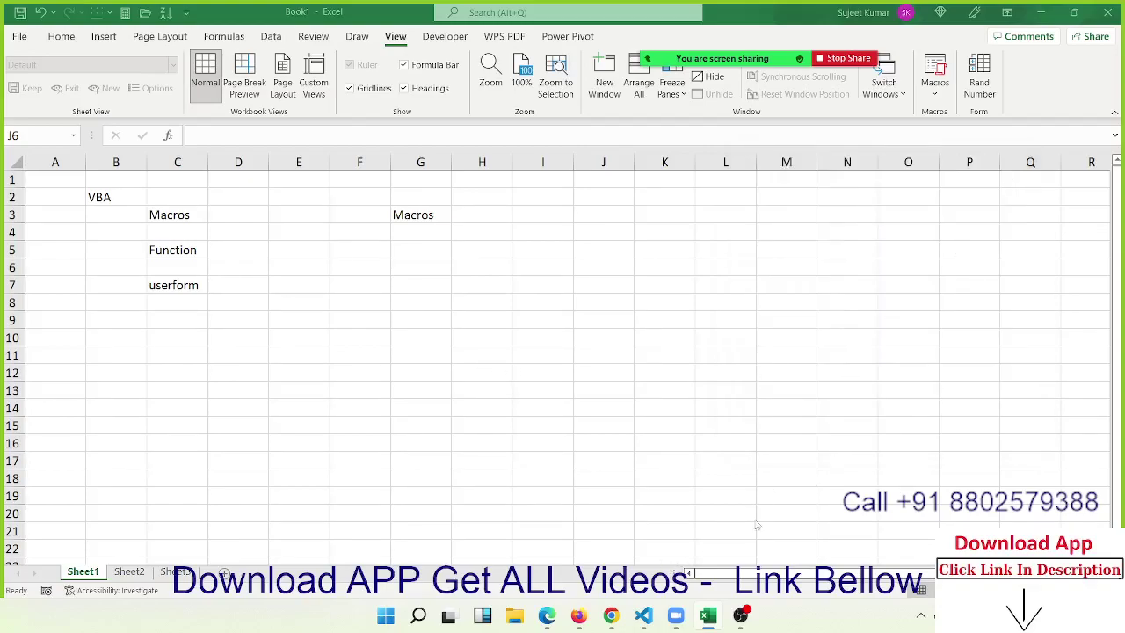
{"action": "left_click", "coordinate": [708, 615]}
{"action": "left_click", "coordinate": [706, 618]}
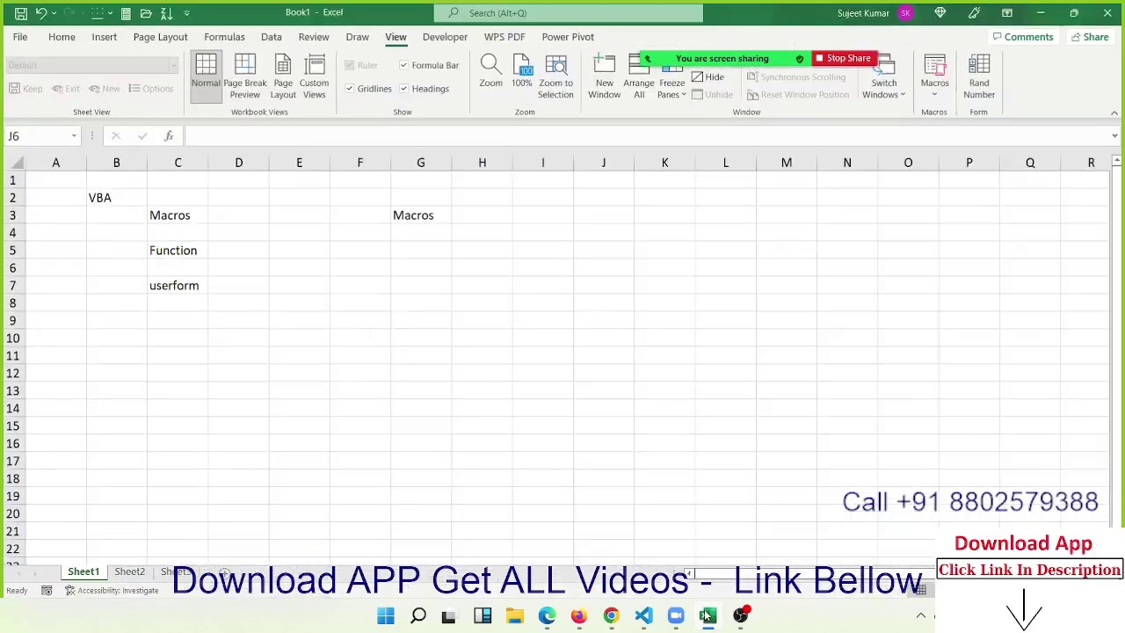
Step: Open SData, copy the Data sheet's A1:T791 table, and switch back to Book1
{"action": "left_click", "coordinate": [19, 36]}
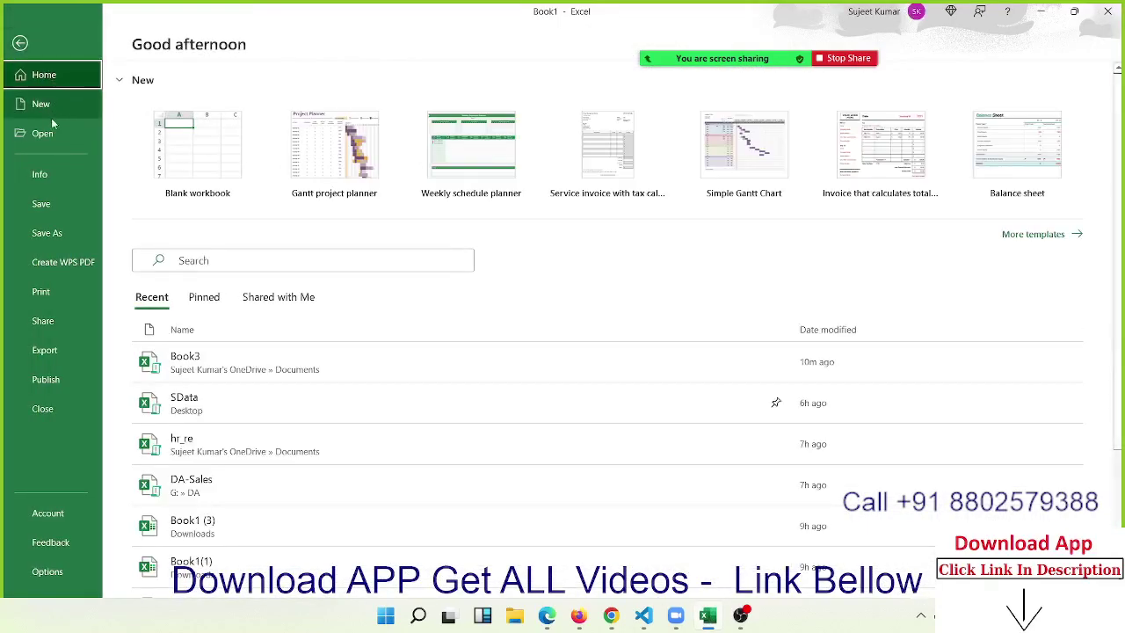
{"action": "key", "text": "Escape"}
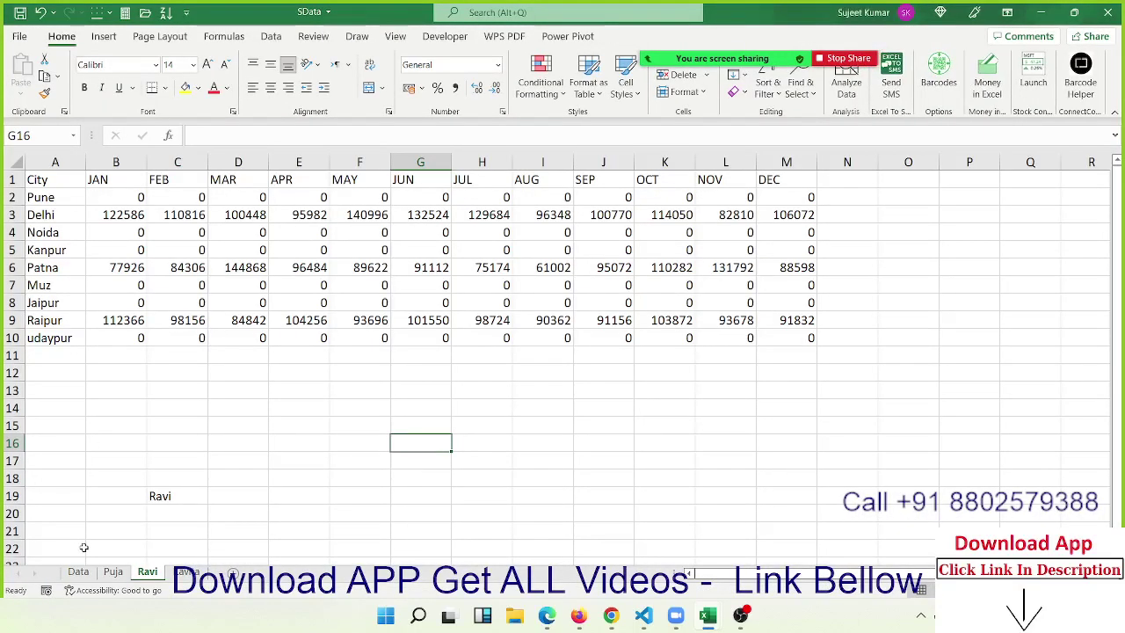
{"action": "left_click", "coordinate": [78, 571]}
{"action": "left_click", "coordinate": [104, 180]}
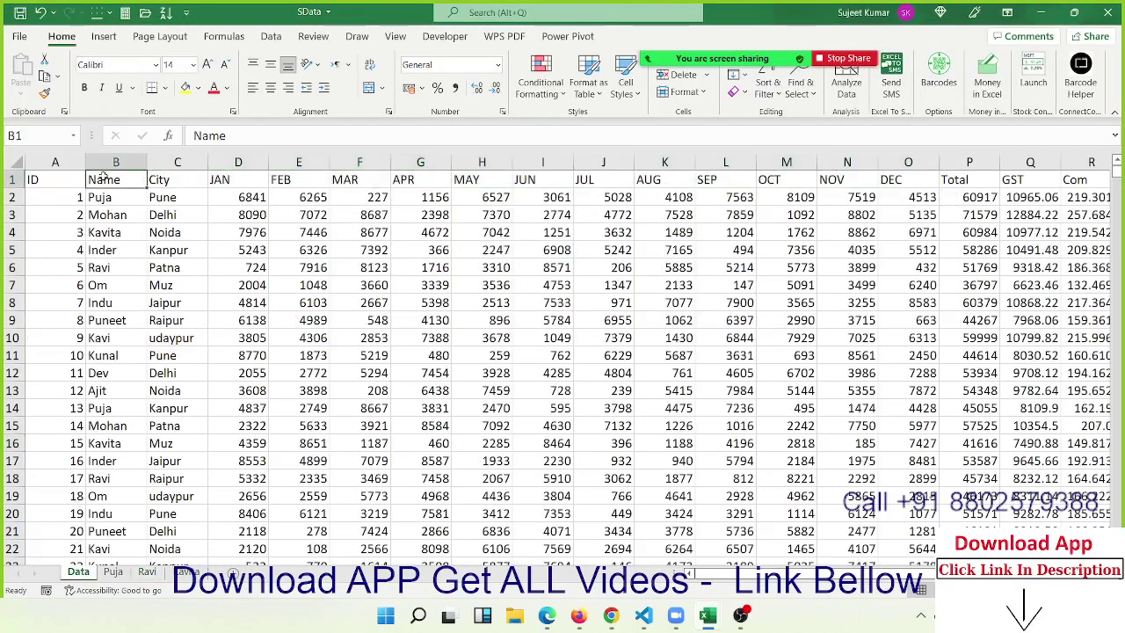
{"action": "key", "text": "Left"}
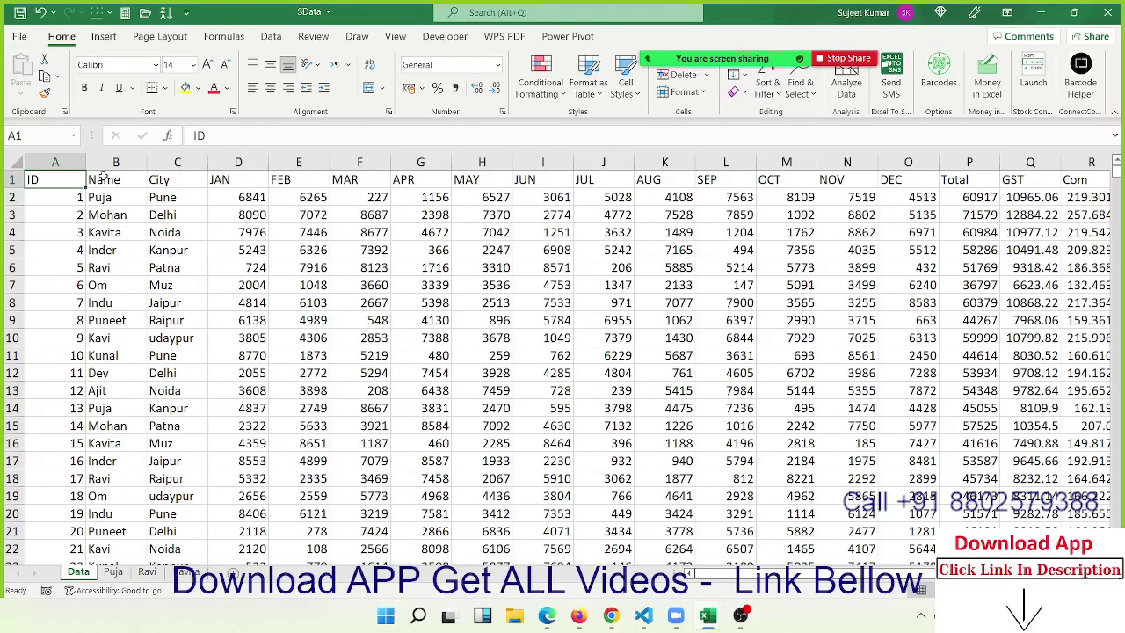
{"action": "key", "text": "ctrl+shift+Right"}
{"action": "key", "text": "ctrl+shift+Down"}
{"action": "key", "text": "ctrl+c"}
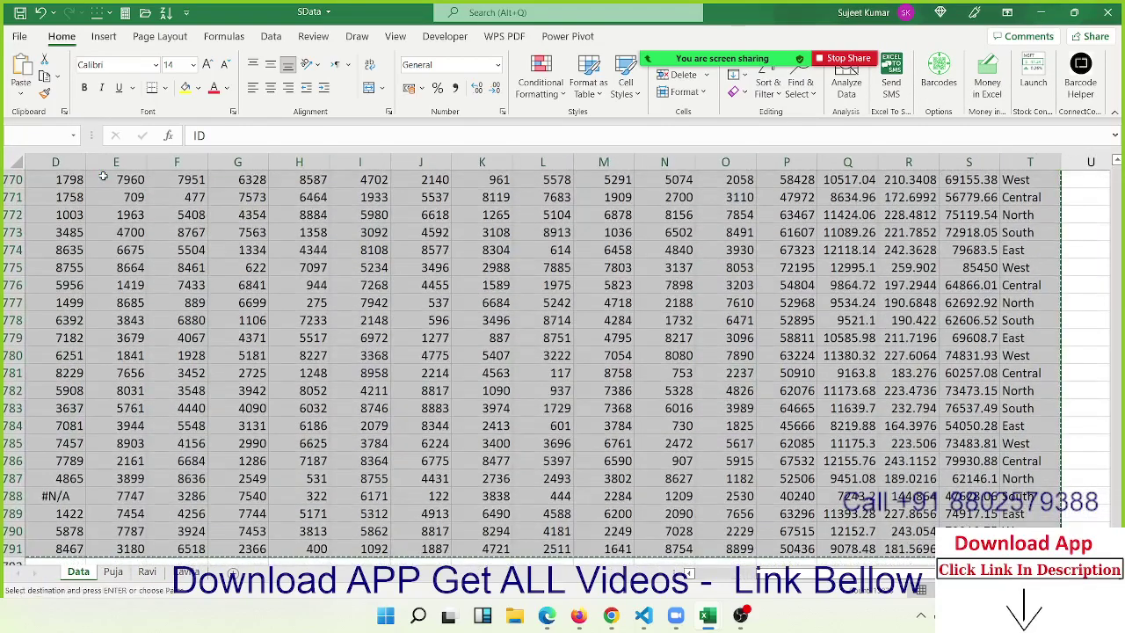
{"action": "key", "text": "alt+Tab"}
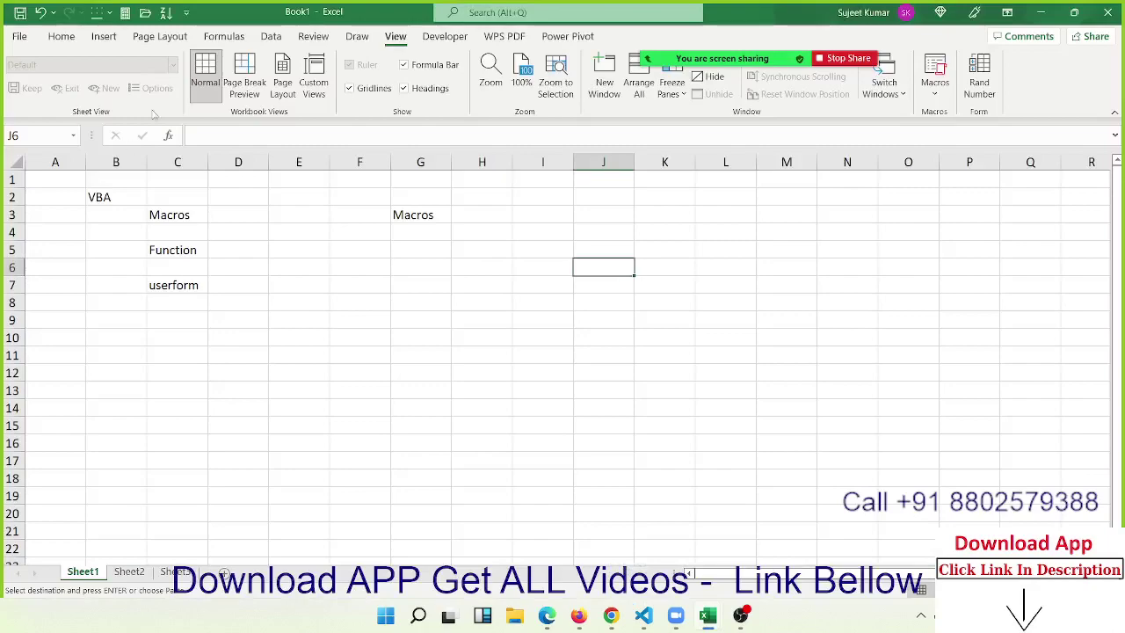
Step: Paste the table into Sheet2 and delete the JAN to DEC month columns
{"action": "left_click", "coordinate": [140, 572]}
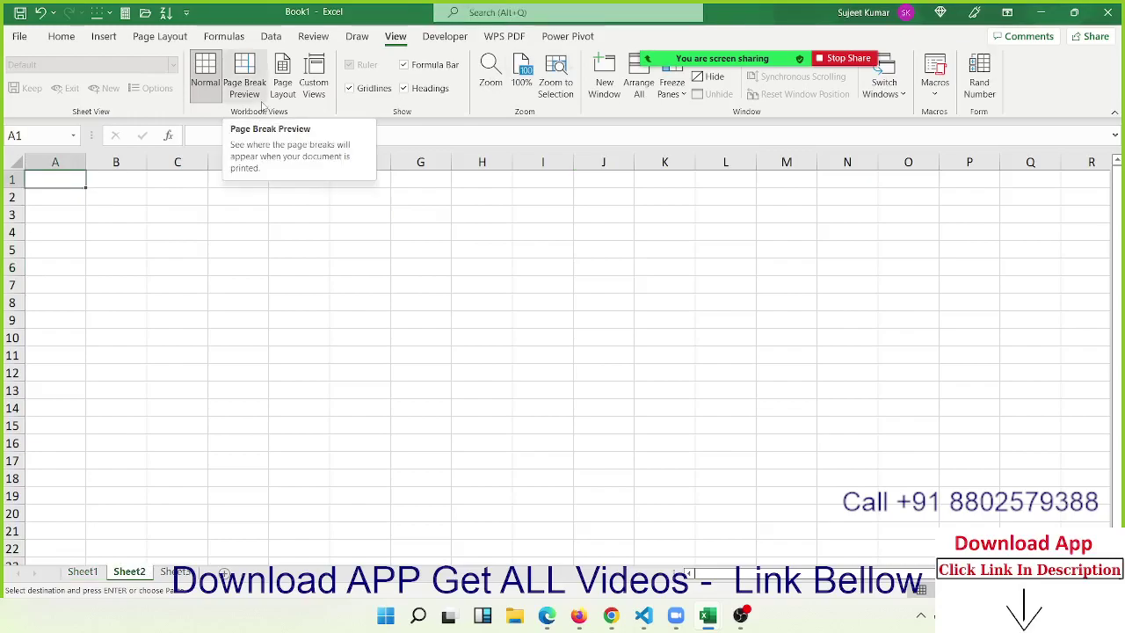
{"action": "key", "text": "ctrl+v"}
{"action": "left_click", "coordinate": [427, 201]}
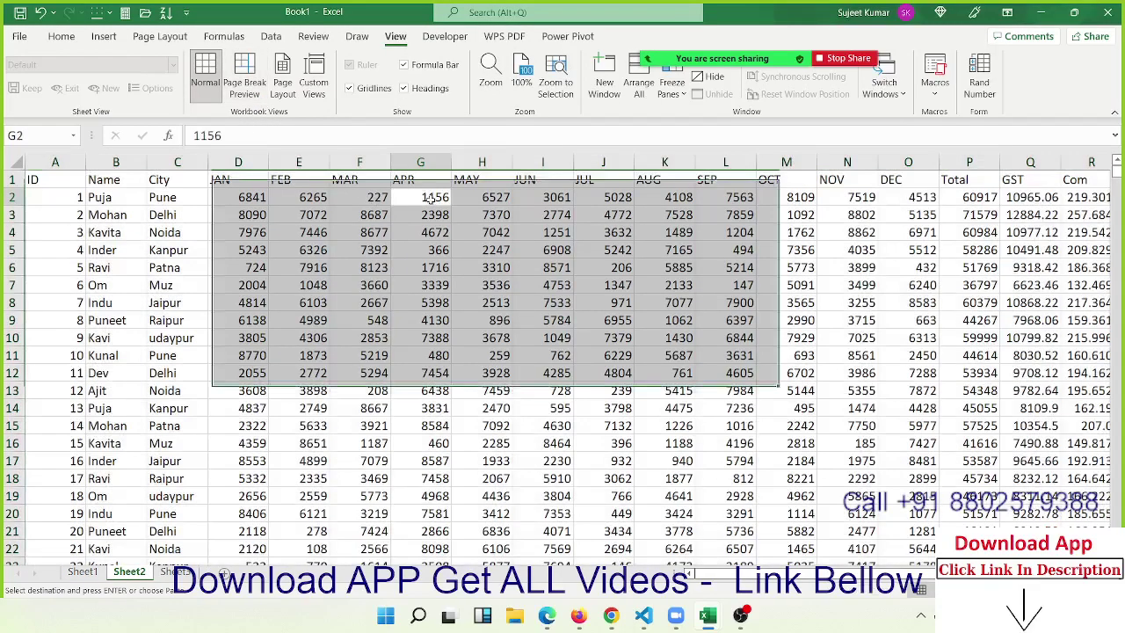
{"action": "left_click", "coordinate": [246, 163]}
{"action": "left_click_drag", "start_coordinate": [298, 165], "coordinate": [884, 161]}
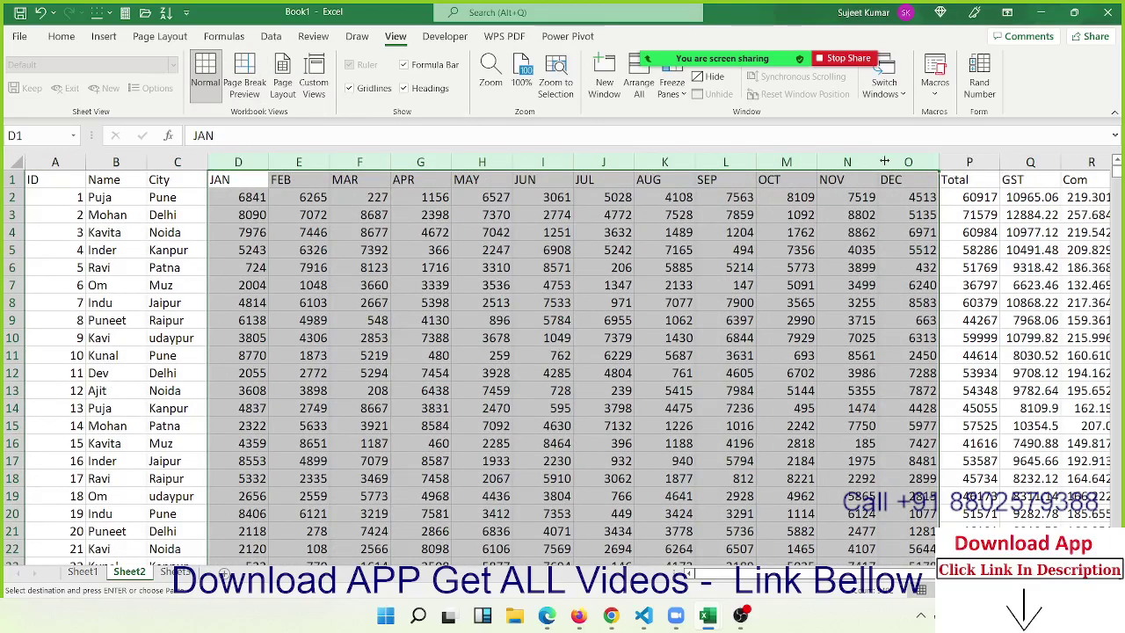
{"action": "key", "text": "ctrl+minus"}
{"action": "left_click", "coordinate": [472, 269]}
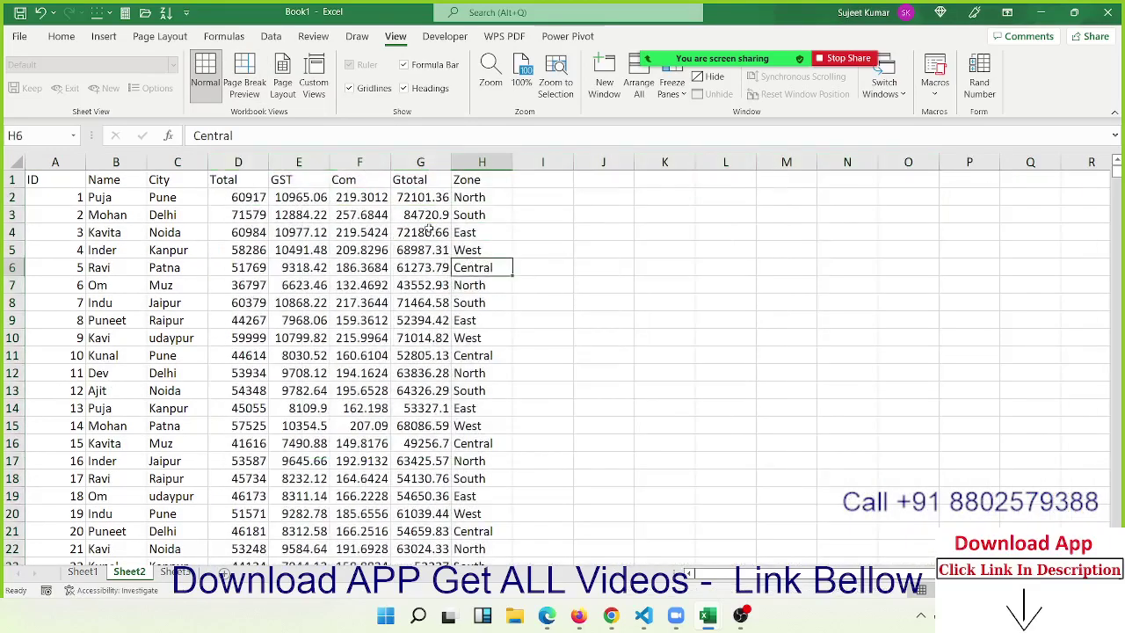
{"action": "left_click", "coordinate": [423, 232]}
{"action": "left_click", "coordinate": [356, 246]}
{"action": "left_click", "coordinate": [174, 211]}
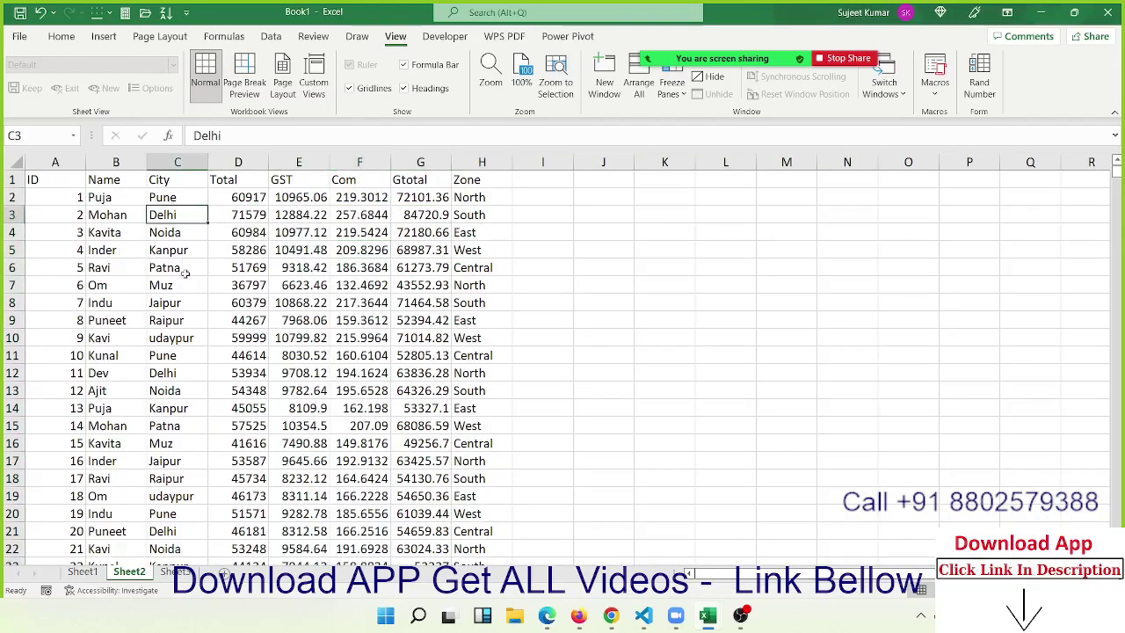
{"action": "scroll", "coordinate": [185, 281], "scroll_direction": "down", "scroll_amount": 10}
{"action": "scroll", "coordinate": [185, 281], "scroll_direction": "up", "scroll_amount": 10}
Step: Rename Sheet2 to 'Data'
{"action": "left_click", "coordinate": [83, 571]}
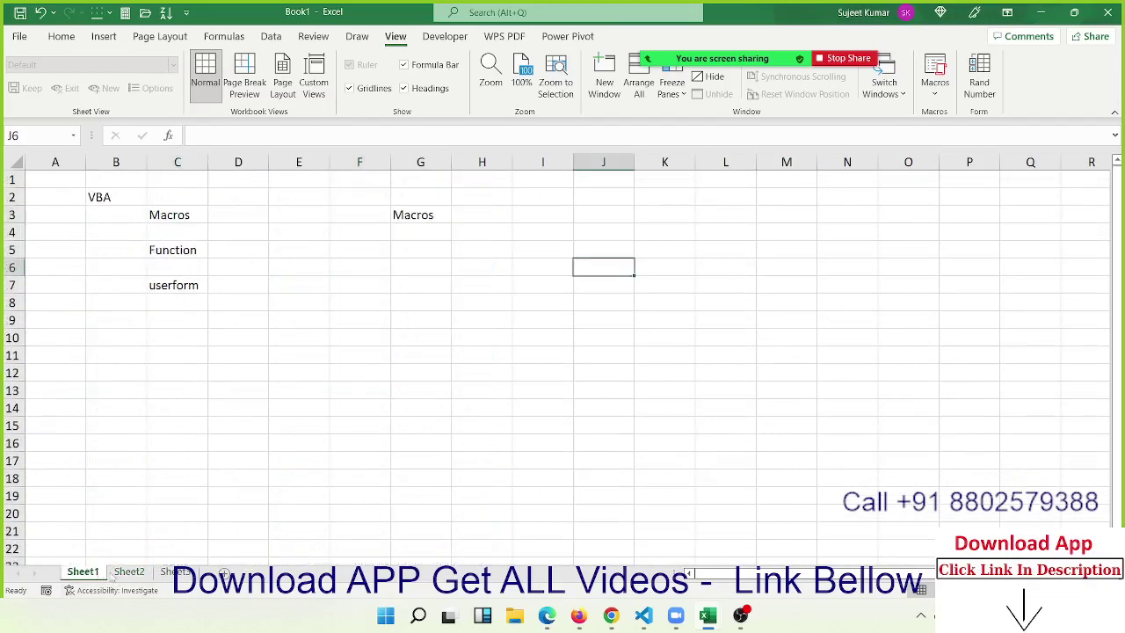
{"action": "left_click", "coordinate": [132, 572]}
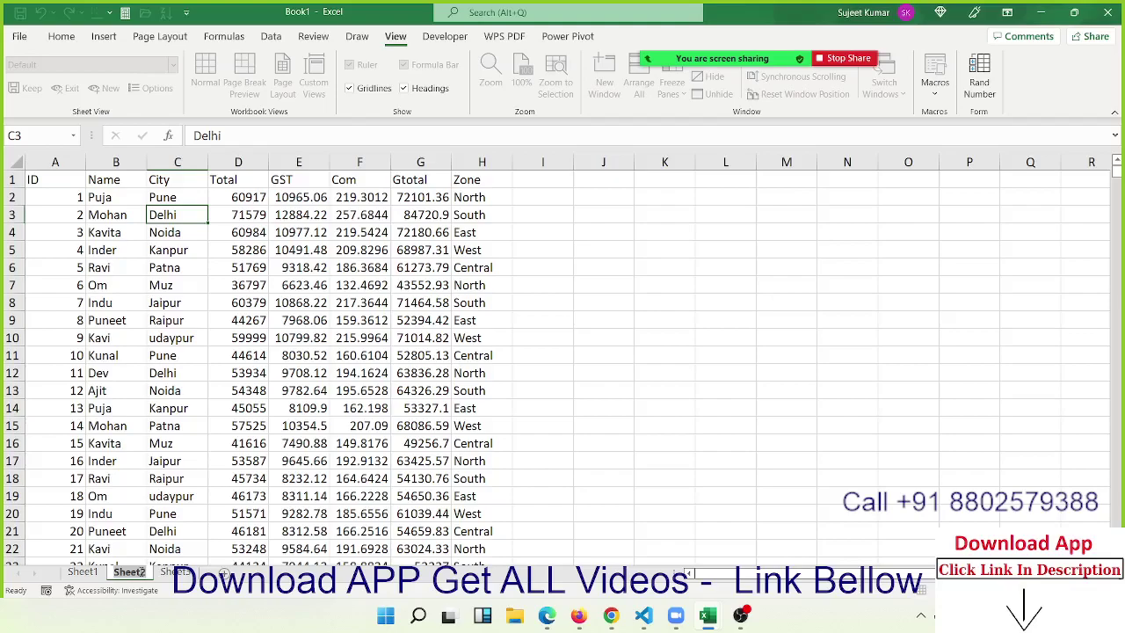
{"action": "double_click", "coordinate": [129, 572]}
{"action": "type", "text": "Data"}
{"action": "key", "text": "Return"}
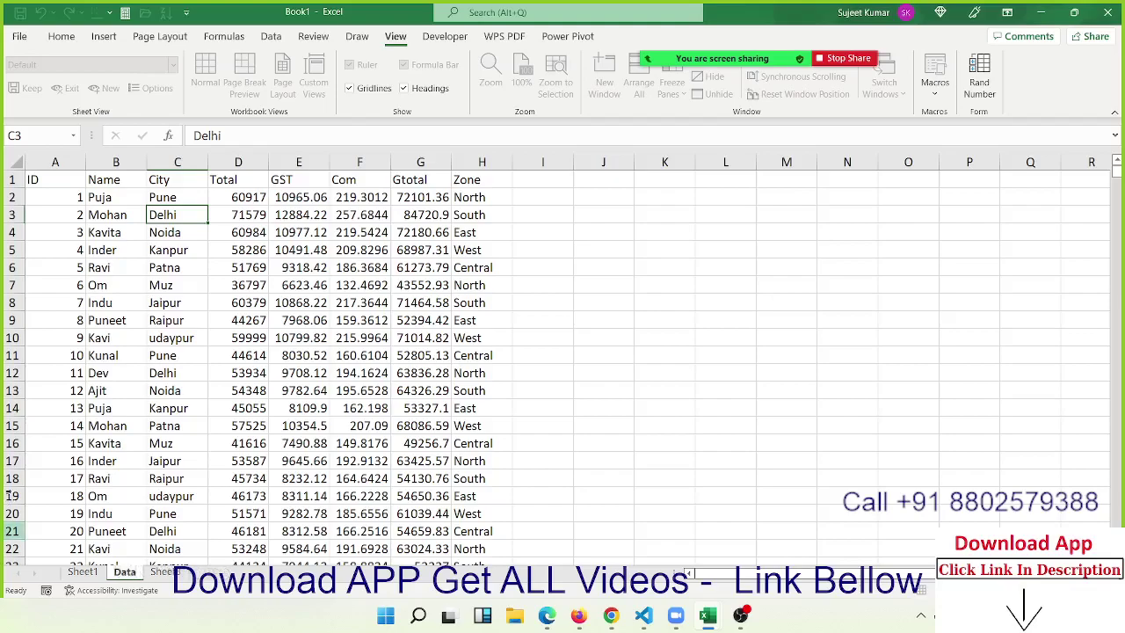
{"action": "left_click", "coordinate": [129, 318]}
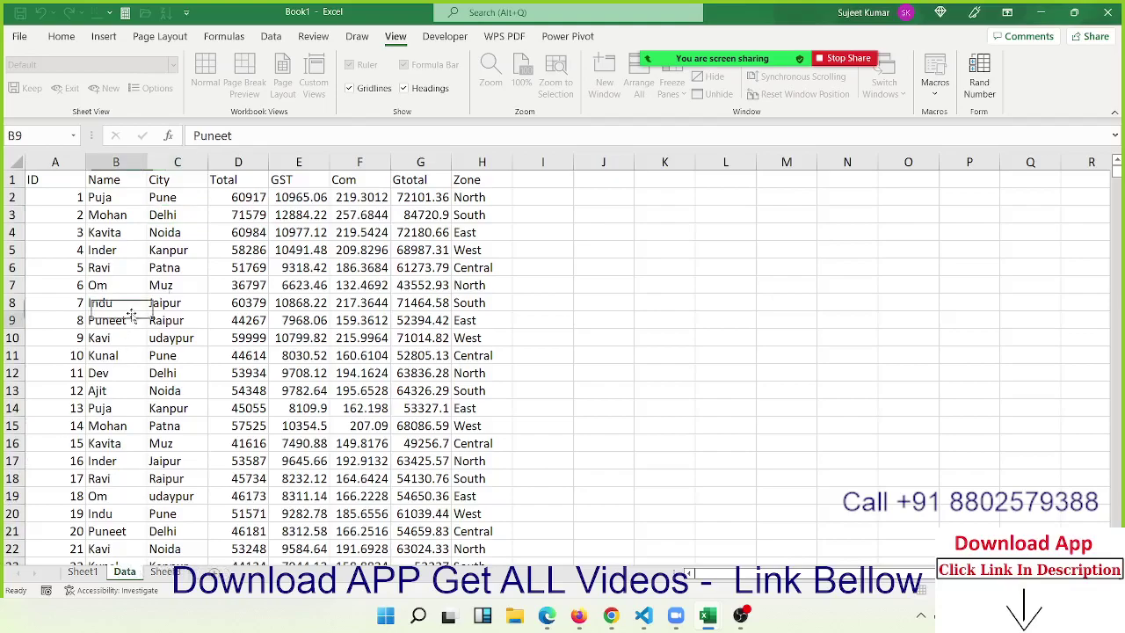
{"action": "left_click", "coordinate": [213, 234]}
{"action": "left_click", "coordinate": [266, 198]}
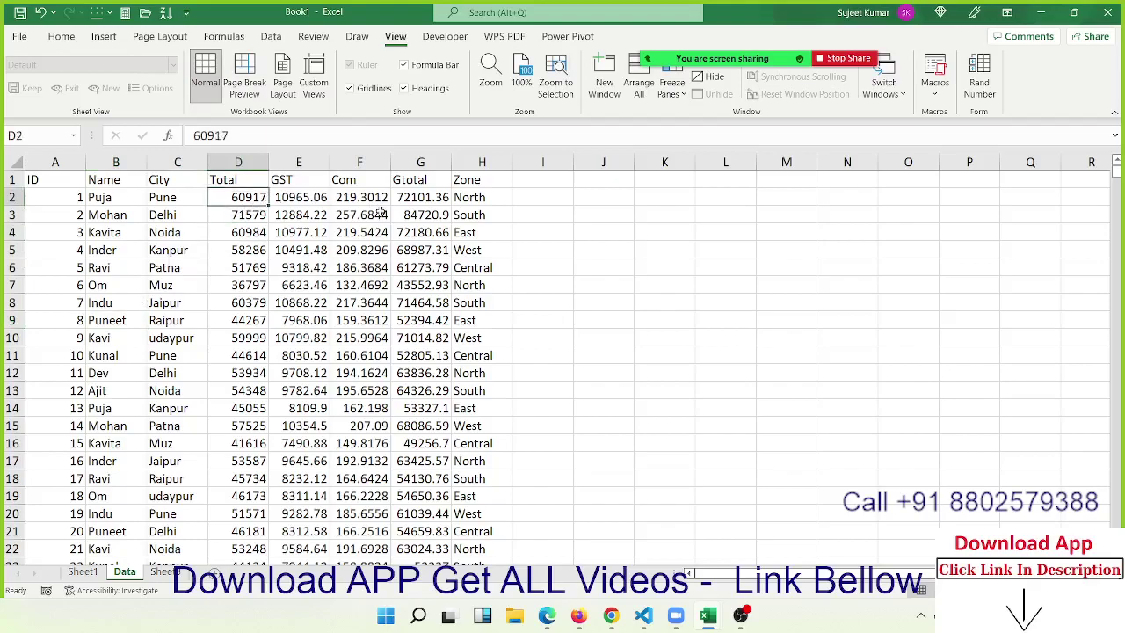
{"action": "left_click", "coordinate": [380, 210]}
{"action": "left_click", "coordinate": [465, 216]}
{"action": "left_click_drag", "start_coordinate": [40, 180], "coordinate": [494, 538]}
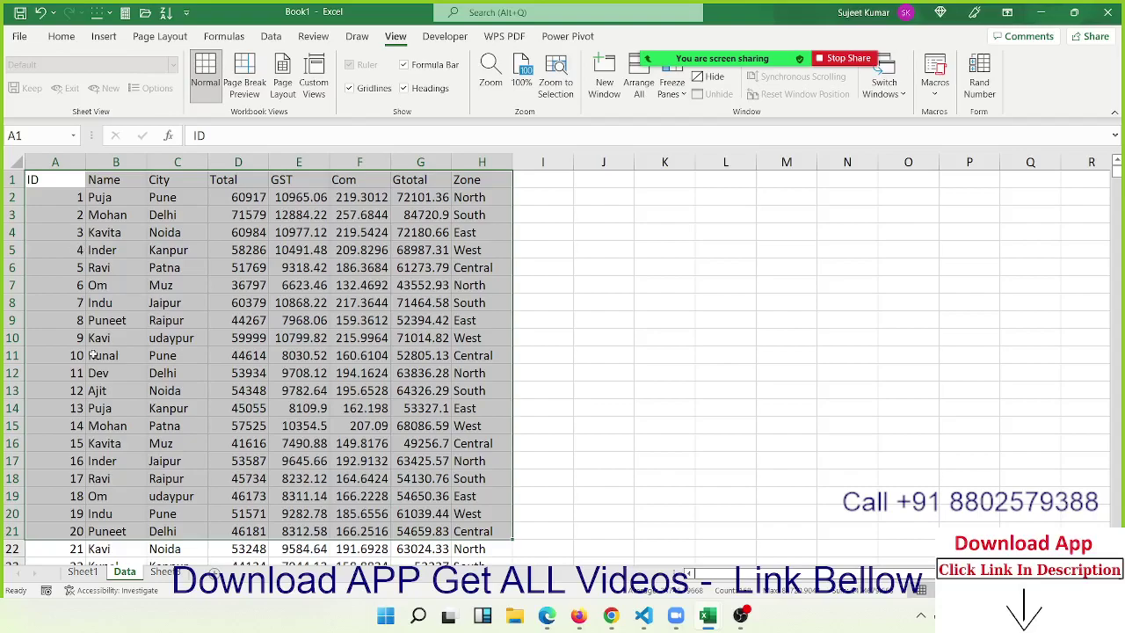
{"action": "left_click", "coordinate": [114, 220]}
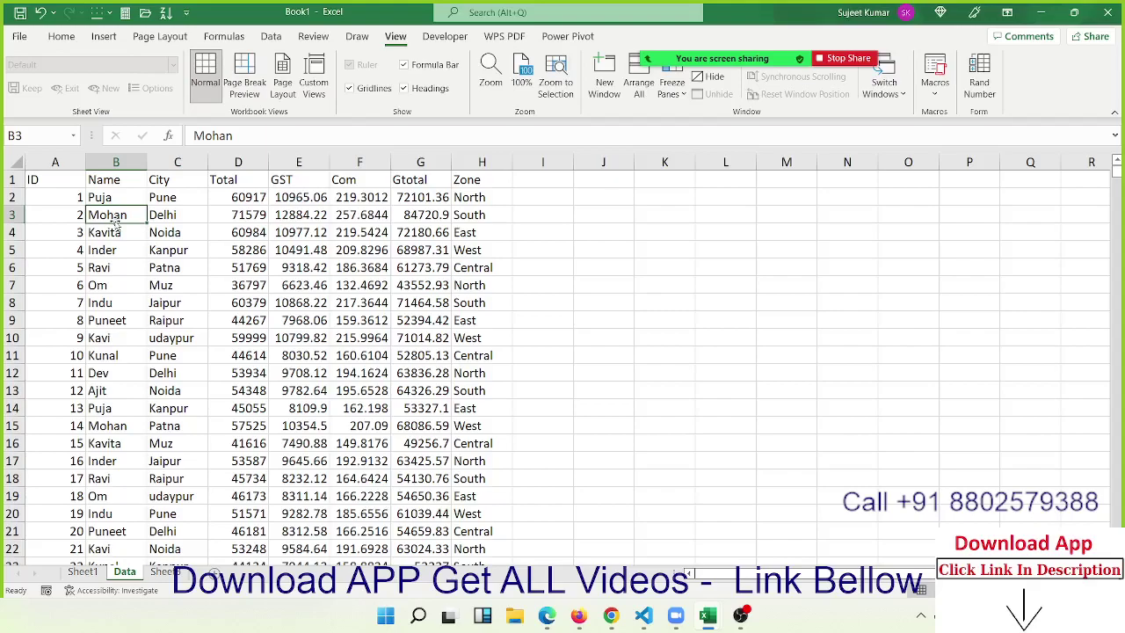
{"action": "mouse_move", "coordinate": [686, 60]}
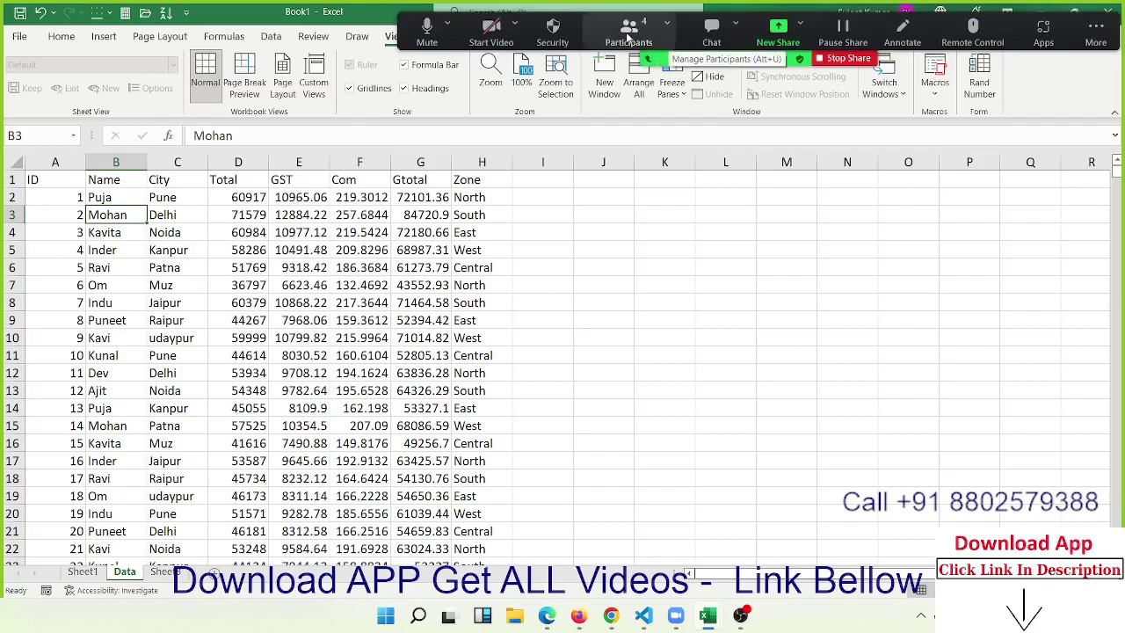
{"action": "left_click", "coordinate": [629, 35]}
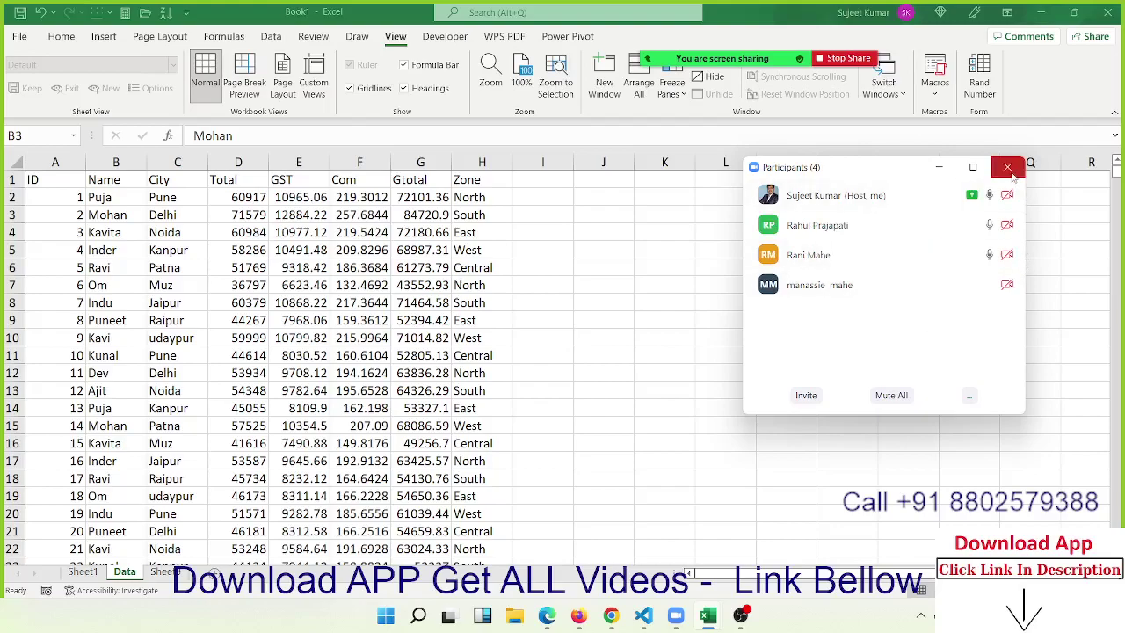
{"action": "left_click", "coordinate": [1007, 167]}
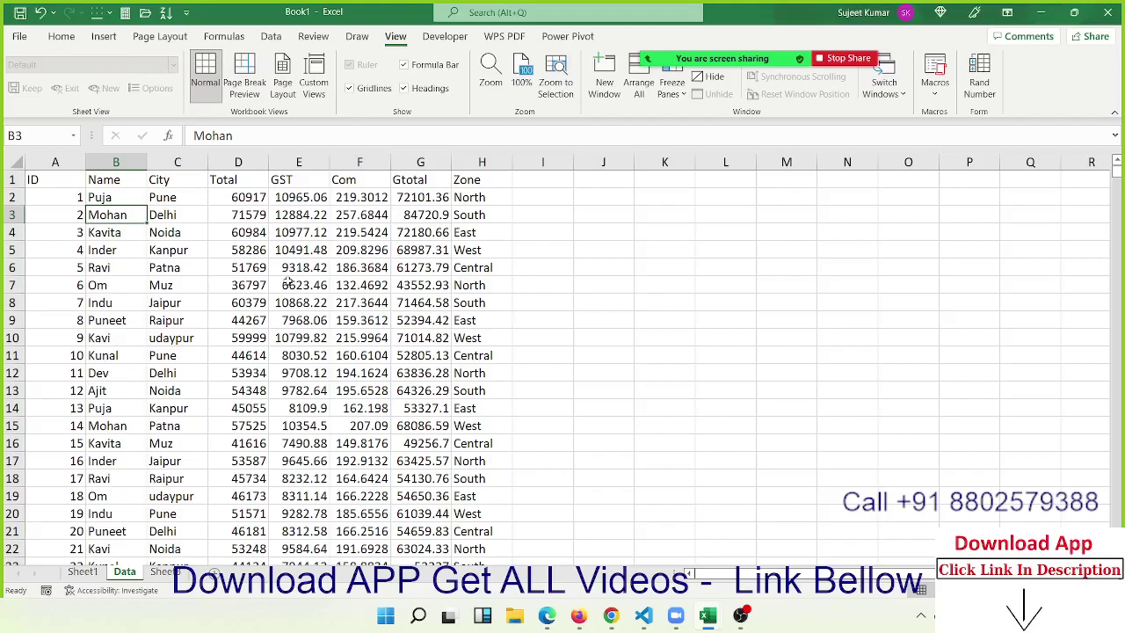
{"action": "left_click", "coordinate": [354, 248]}
{"action": "left_click", "coordinate": [475, 249]}
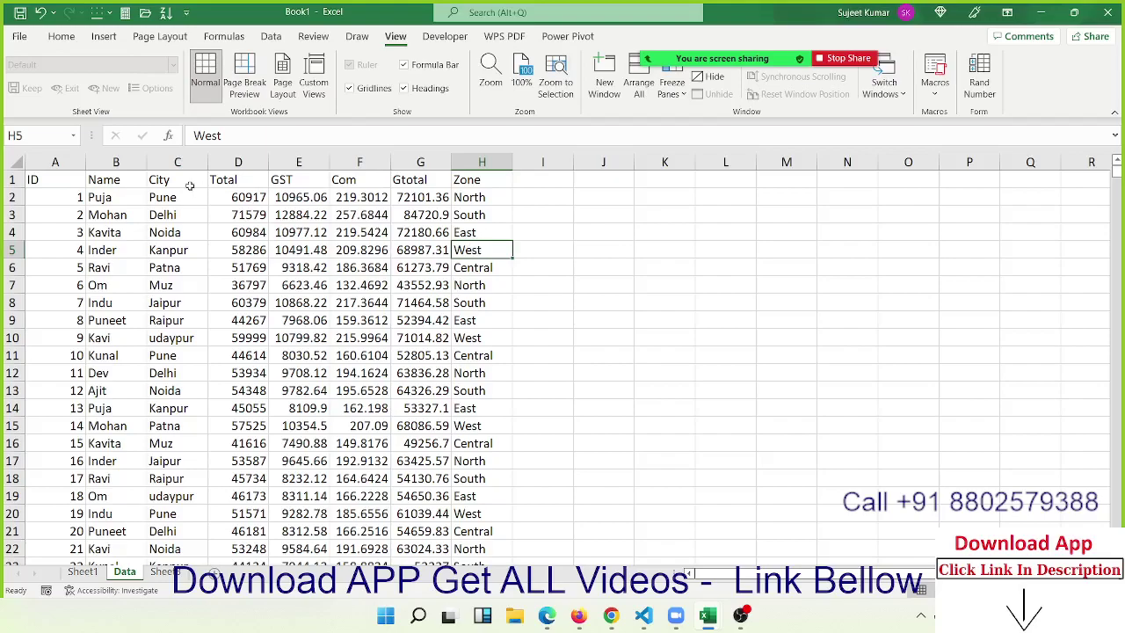
{"action": "left_click", "coordinate": [81, 181]}
{"action": "left_click", "coordinate": [61, 38]}
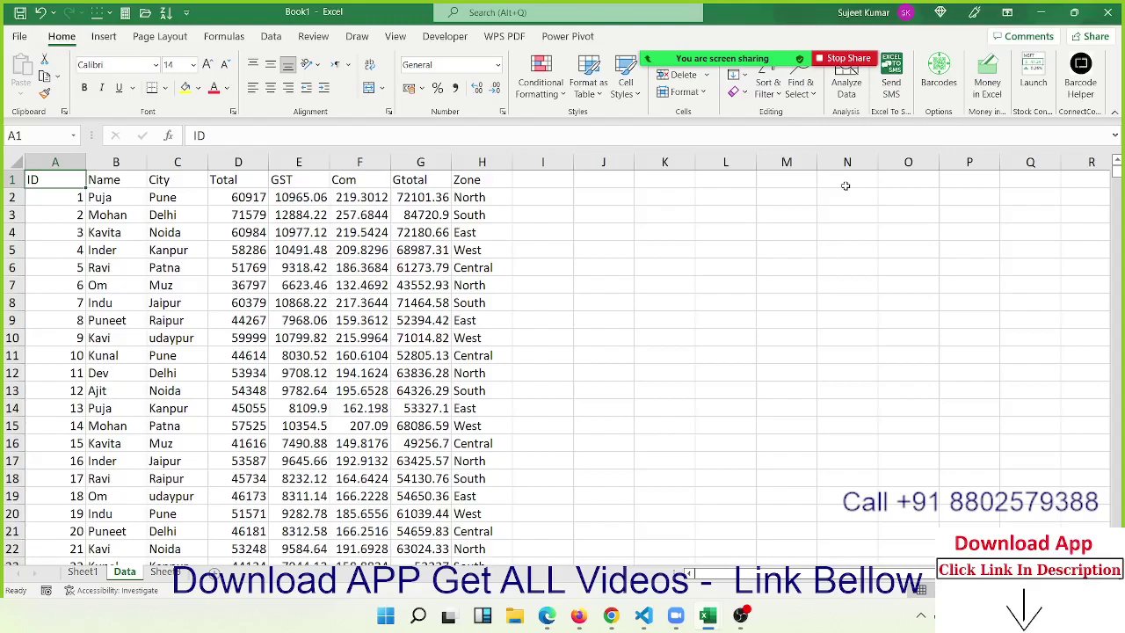
{"action": "left_click", "coordinate": [404, 39]}
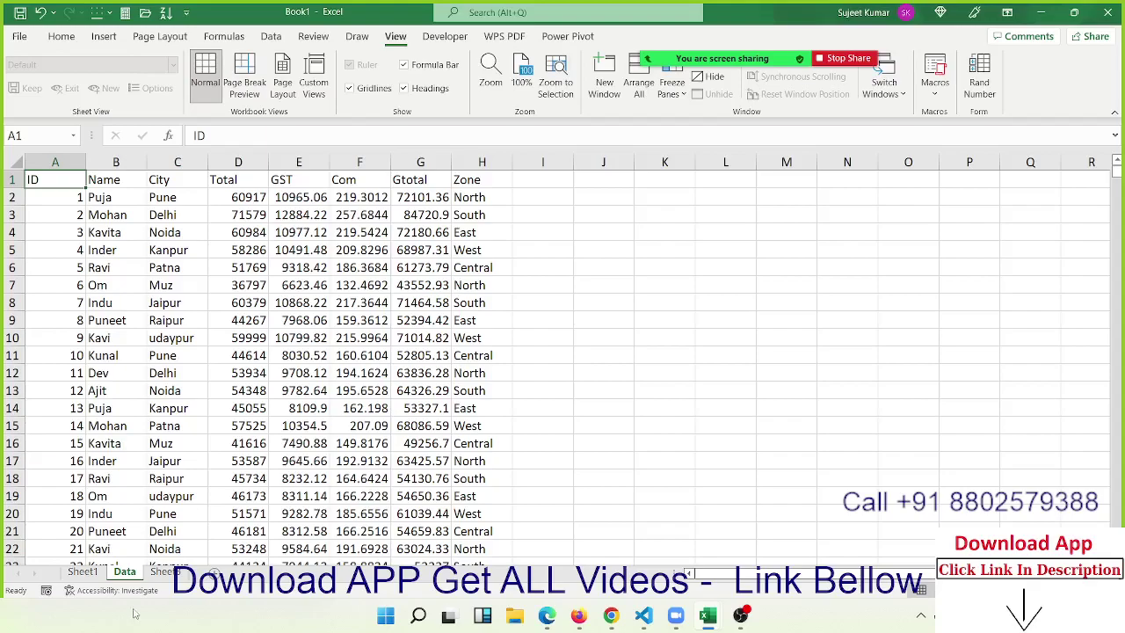
{"action": "left_click", "coordinate": [167, 572]}
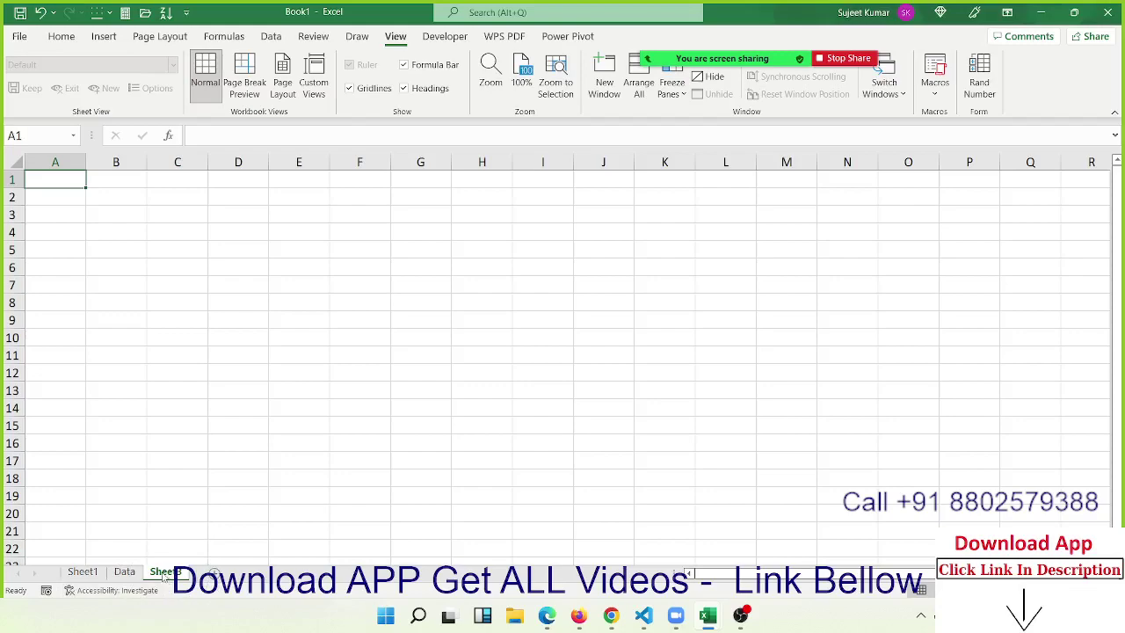
{"action": "left_click", "coordinate": [123, 572]}
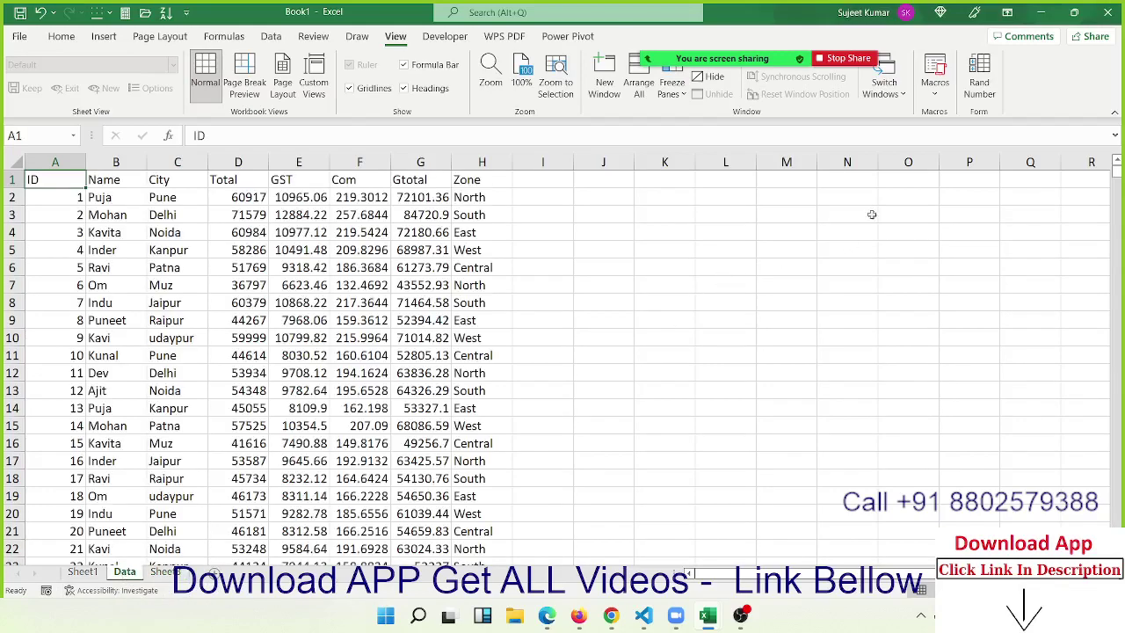
Step: Begin recording Macro3, stored in This Workbook, from the View tab's Macros menu
{"action": "left_click", "coordinate": [935, 88]}
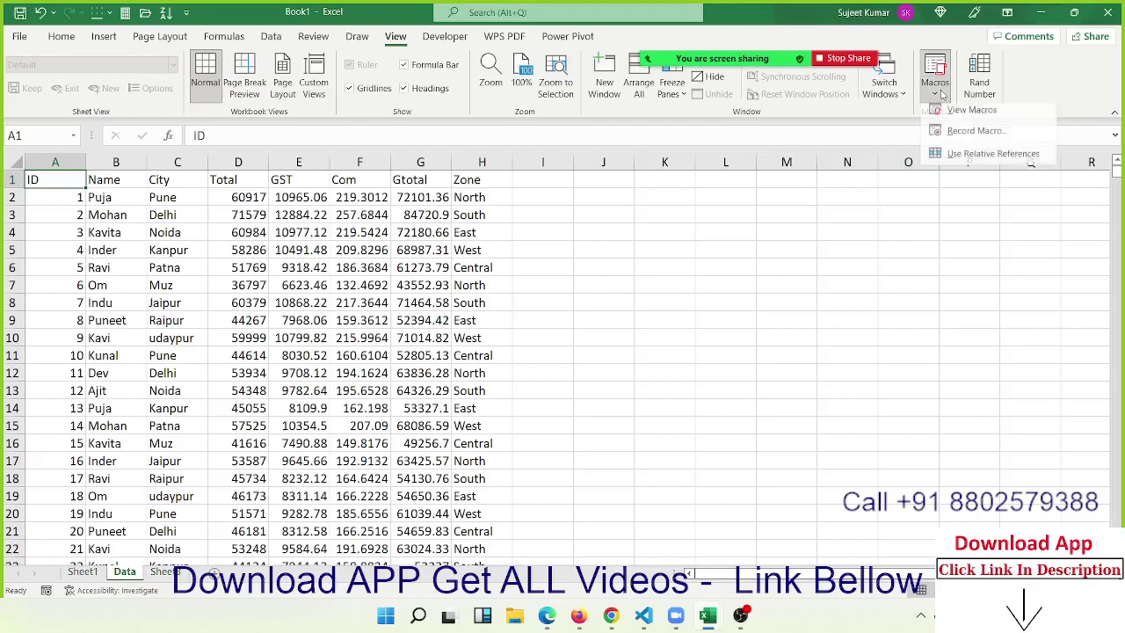
{"action": "left_click", "coordinate": [993, 135]}
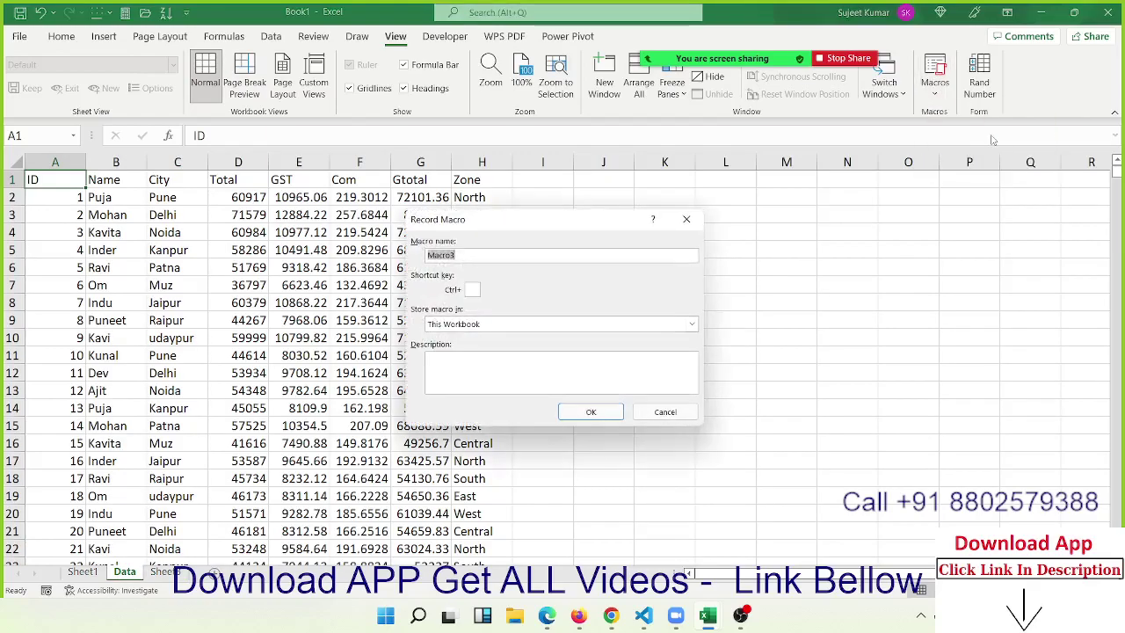
{"action": "left_click", "coordinate": [590, 412]}
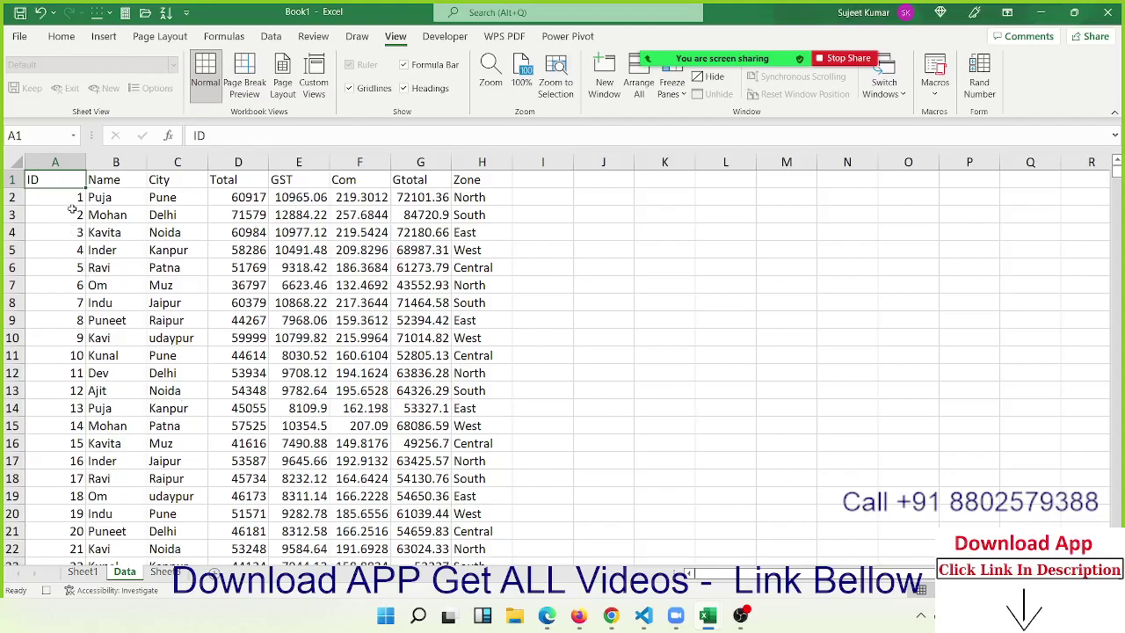
Step: Turn on filtering and filter the Name column to show only Ajit
{"action": "key", "text": "ctrl+shift+l"}
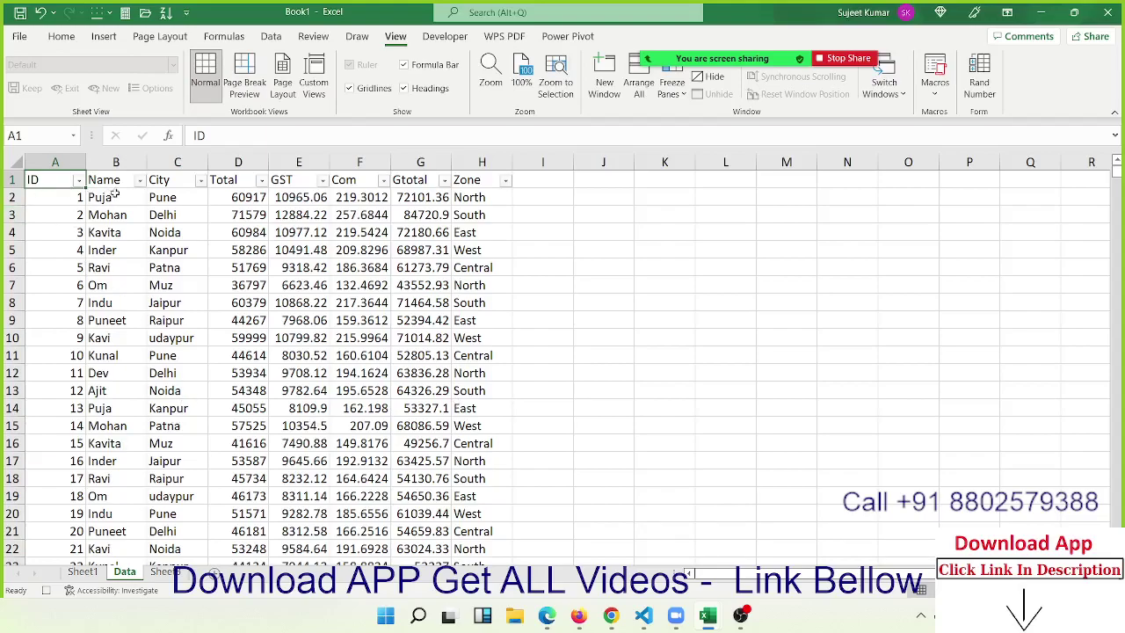
{"action": "left_click", "coordinate": [138, 180]}
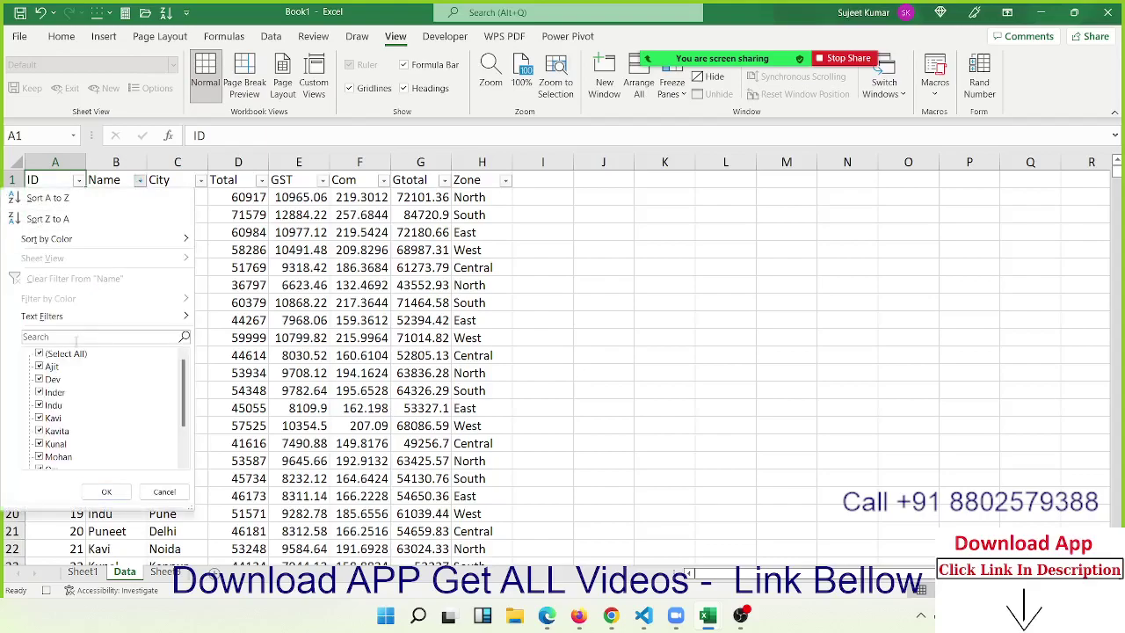
{"action": "left_click", "coordinate": [66, 353]}
{"action": "left_click", "coordinate": [52, 366]}
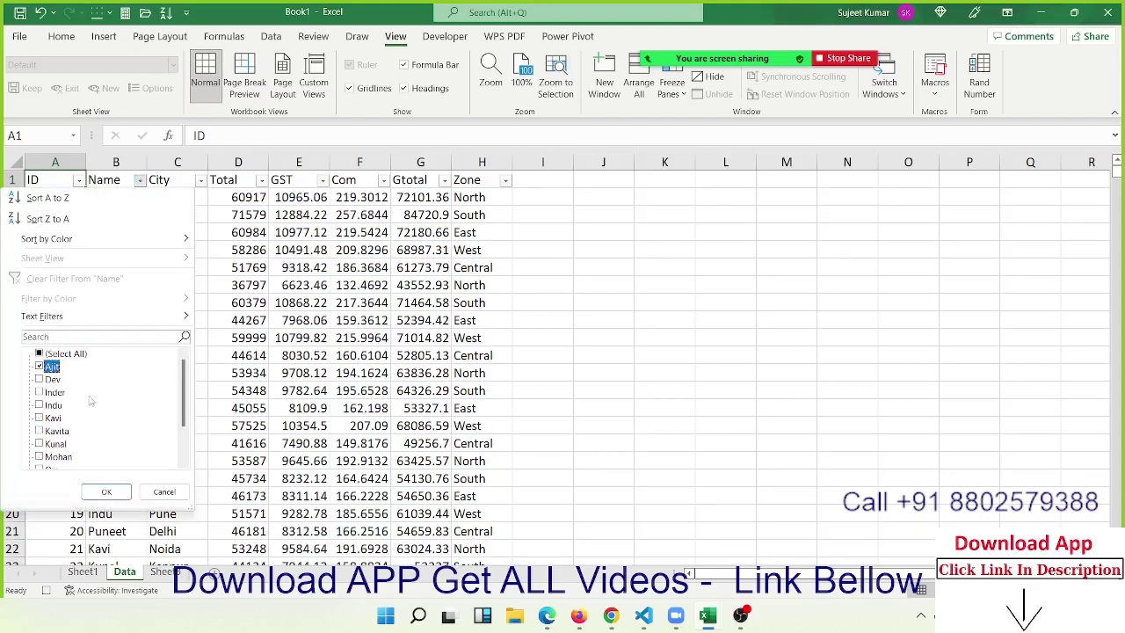
{"action": "left_click", "coordinate": [106, 492]}
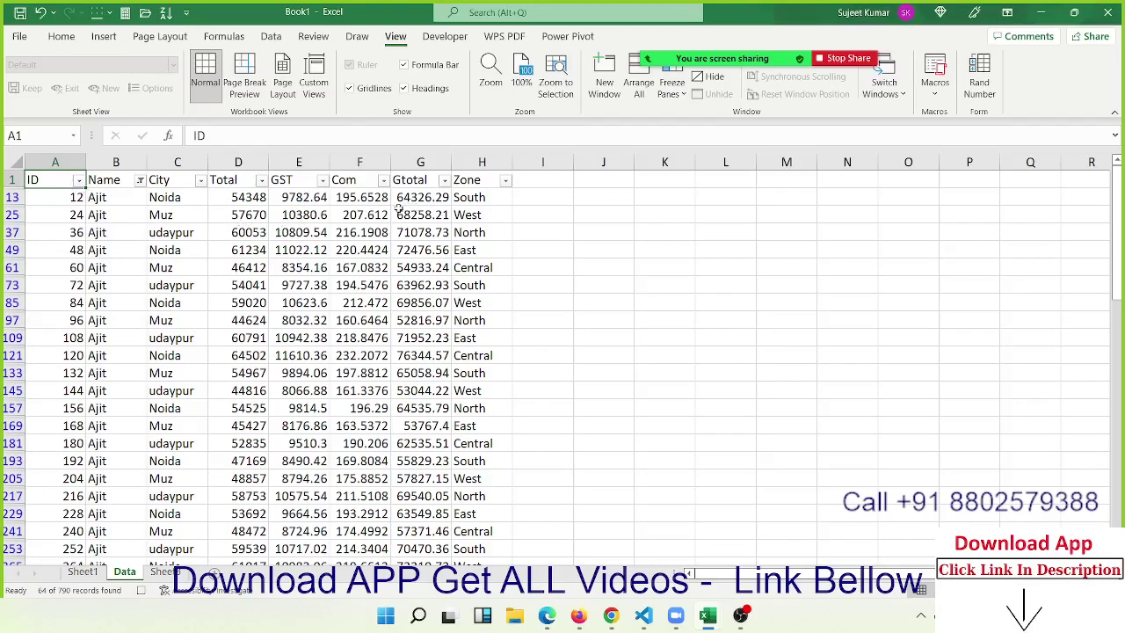
Step: Select the filtered table from A1 across to the last column and down to the last row
{"action": "left_click", "coordinate": [77, 196]}
{"action": "left_click", "coordinate": [67, 183]}
{"action": "key", "text": "ctrl+shift+Right"}
{"action": "key", "text": "ctrl+shift+Down"}
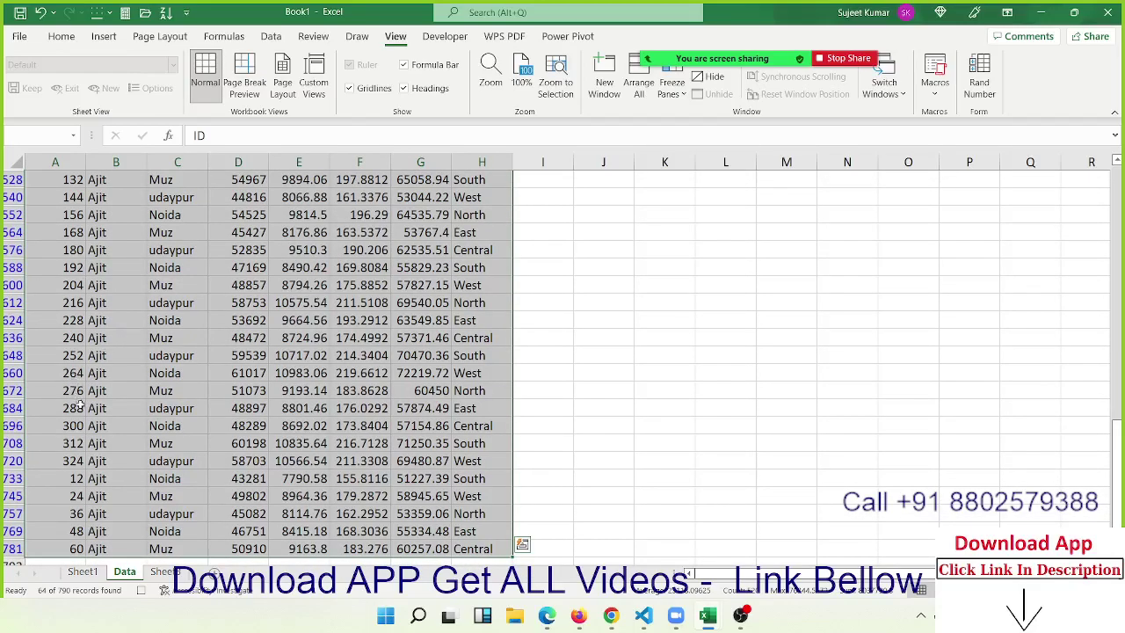
Step: Select only the visible filtered cells with Go To Special and copy them
{"action": "key", "text": "ctrl+g"}
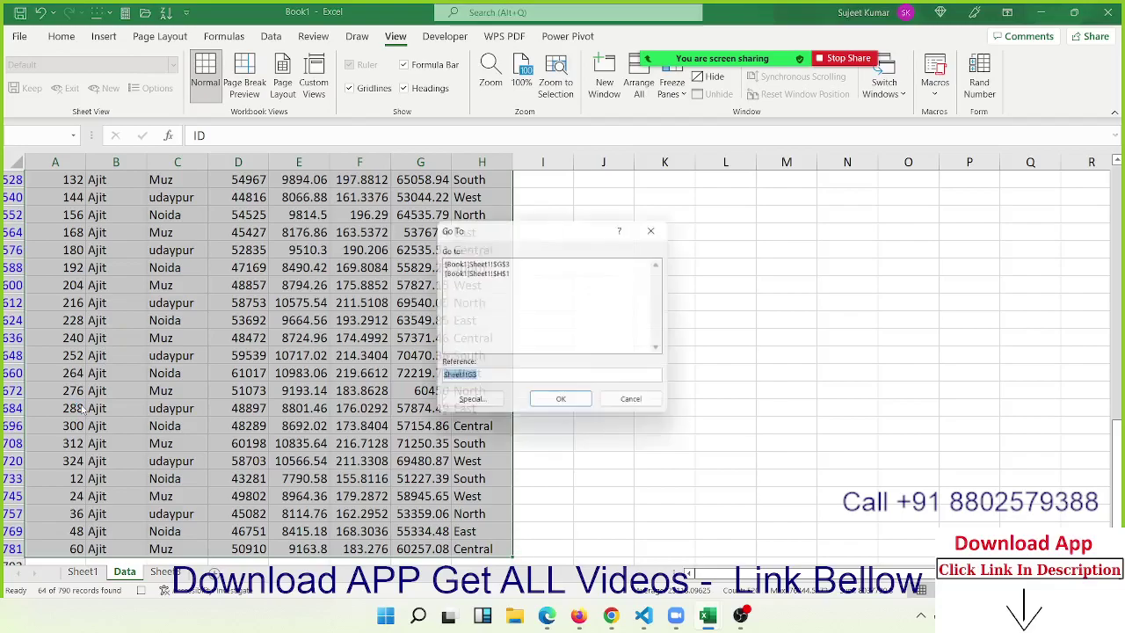
{"action": "left_click", "coordinate": [470, 405]}
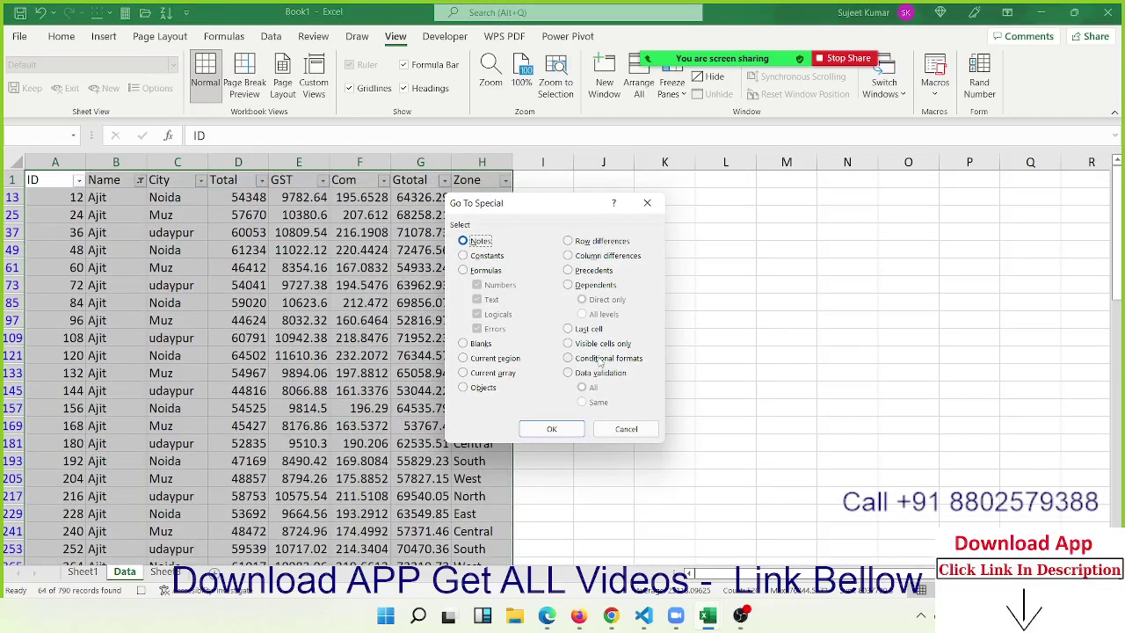
{"action": "left_click", "coordinate": [602, 348]}
{"action": "left_click", "coordinate": [567, 431]}
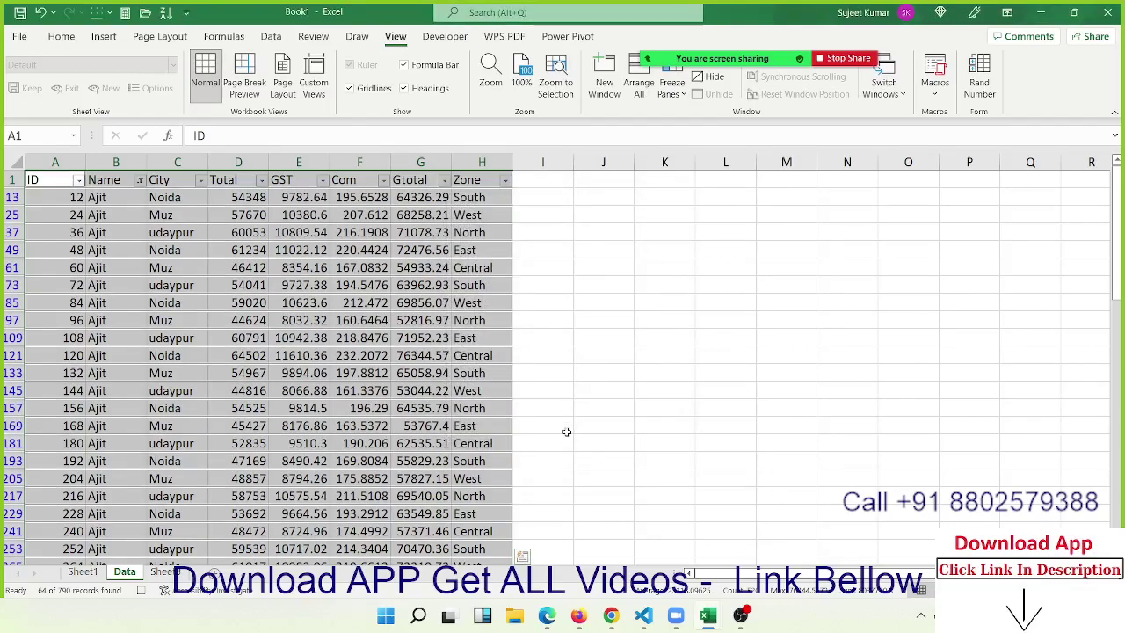
{"action": "key", "text": "ctrl+c"}
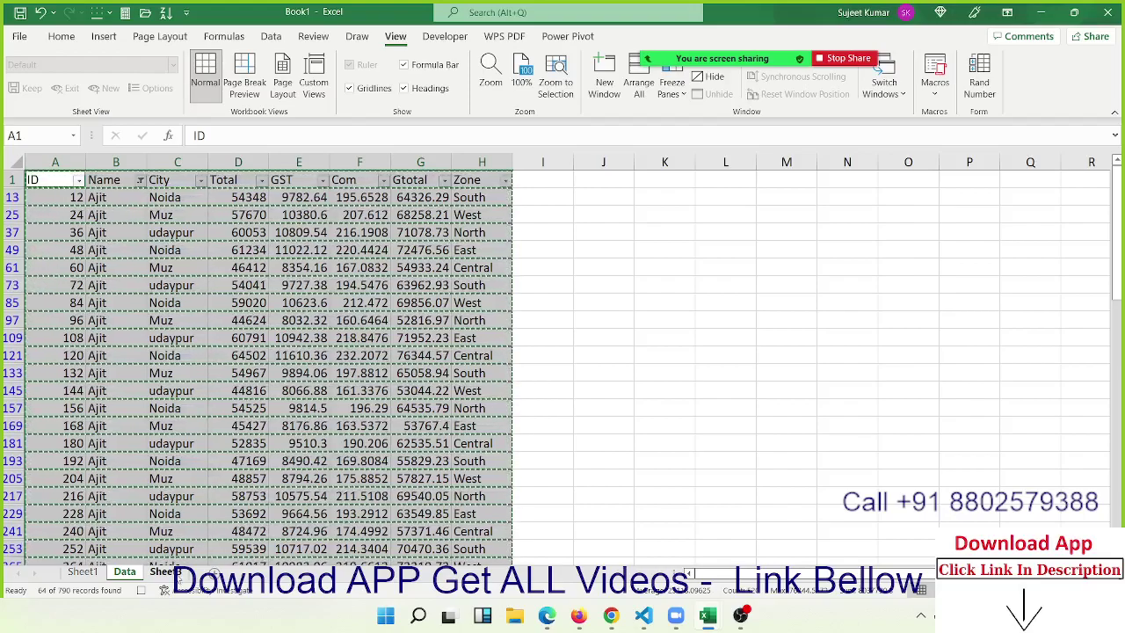
Step: Paste the copied Ajit rows into Sheet4 at A1
{"action": "left_click", "coordinate": [165, 571]}
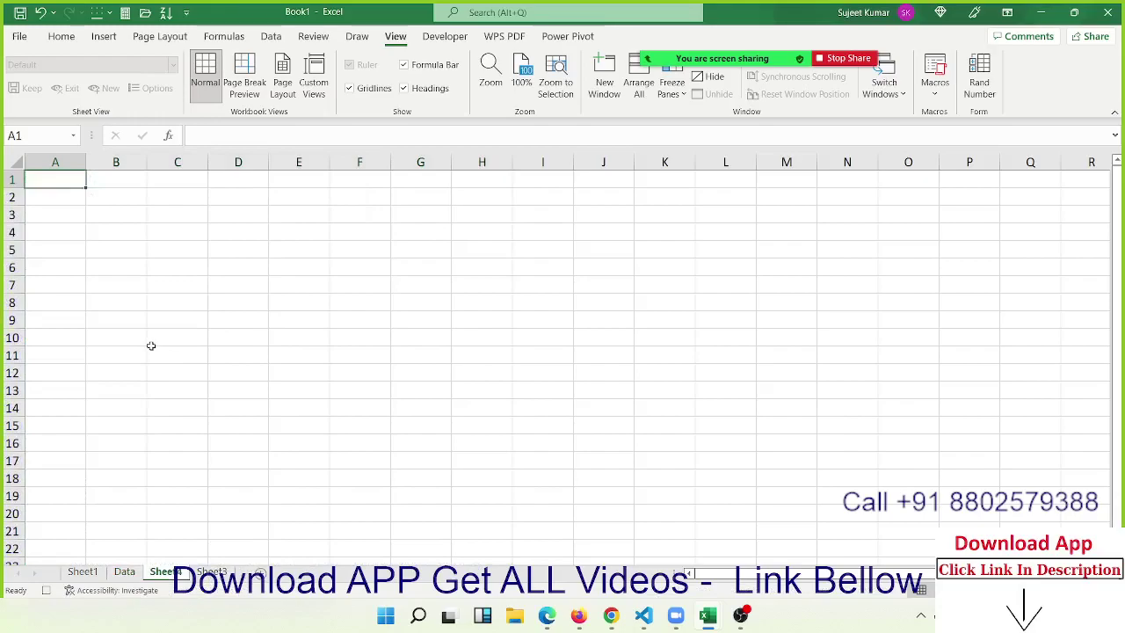
{"action": "key", "text": "ctrl+v"}
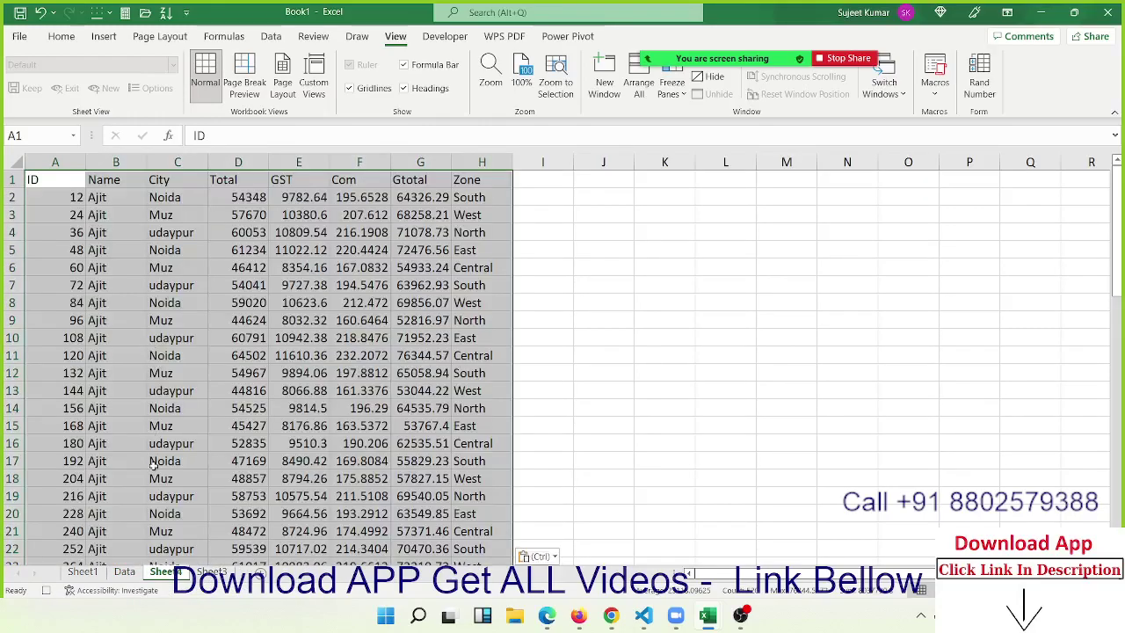
{"action": "right_click", "coordinate": [166, 572]}
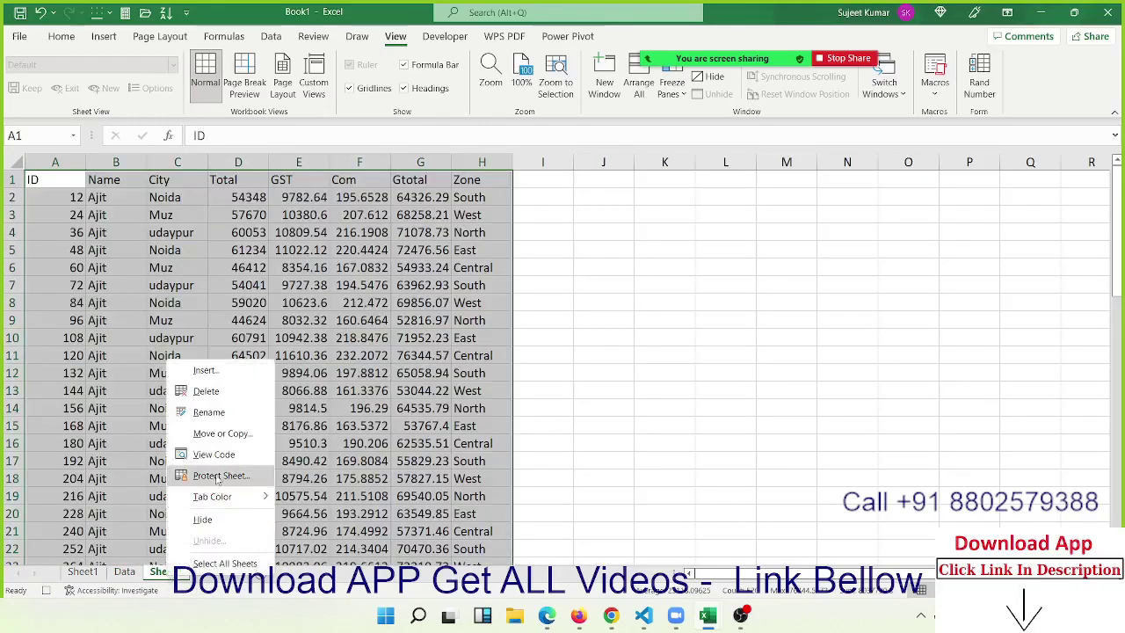
Step: Move Sheet4 into a new workbook
{"action": "left_click", "coordinate": [223, 433]}
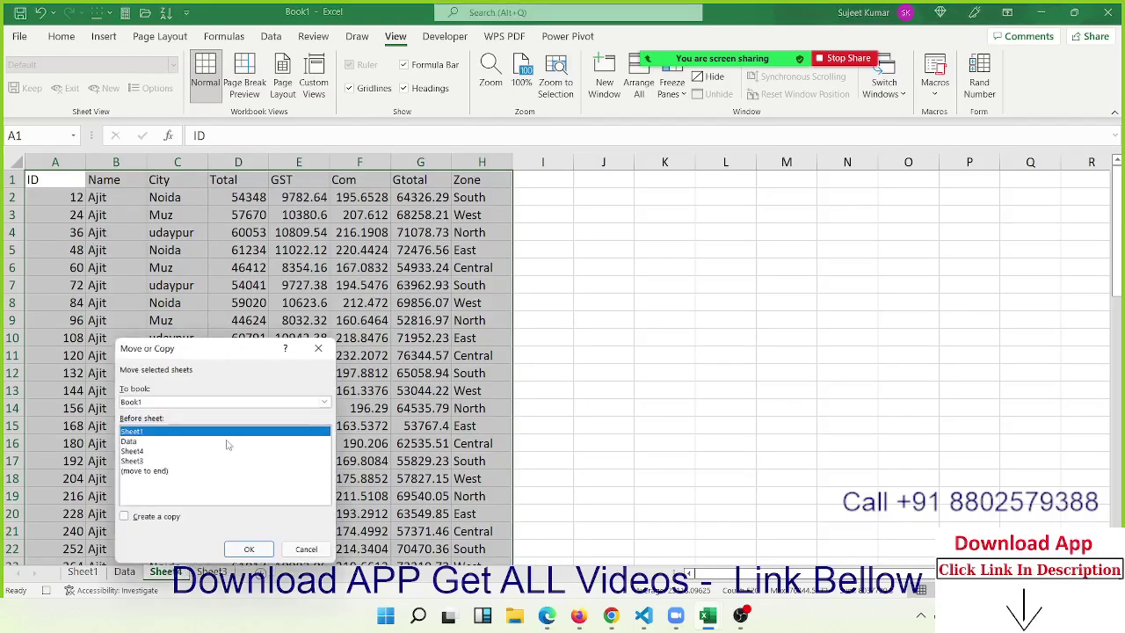
{"action": "left_click", "coordinate": [150, 517]}
{"action": "left_click", "coordinate": [138, 518]}
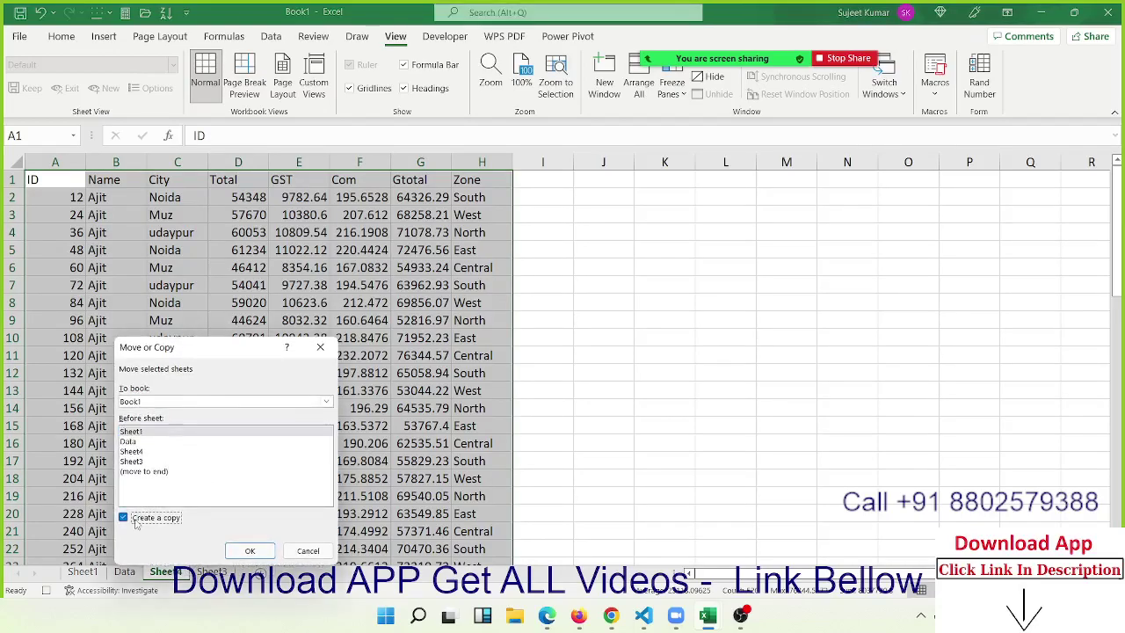
{"action": "left_click", "coordinate": [151, 401]}
{"action": "left_click", "coordinate": [149, 416]}
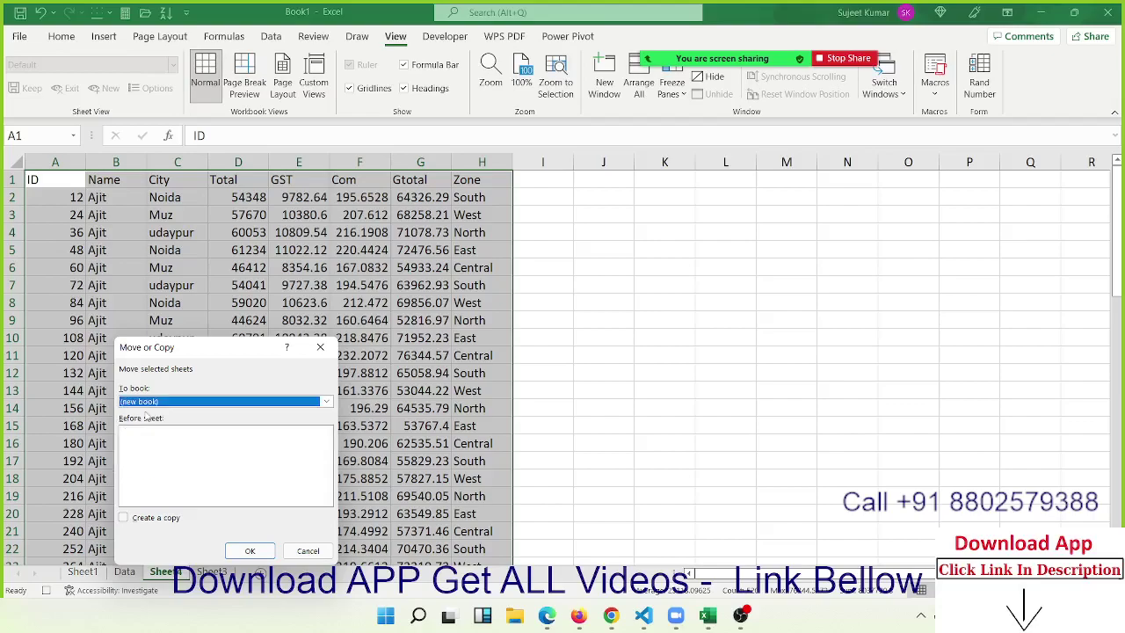
{"action": "left_click", "coordinate": [260, 548]}
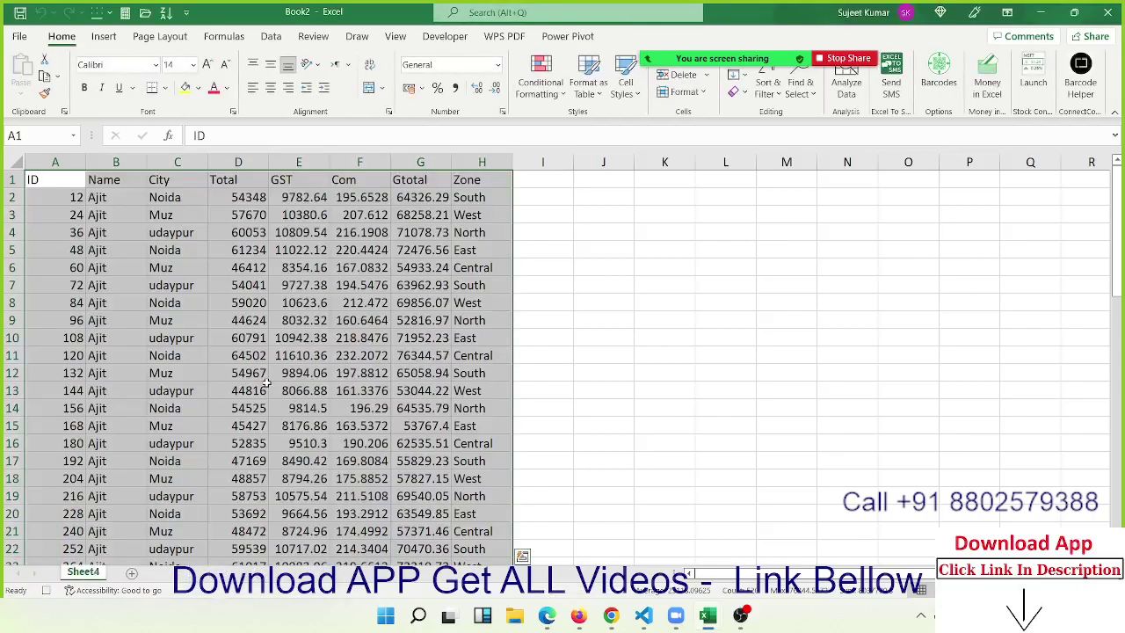
Step: Save the new workbook as Ajit.xlsx on drive F:, replacing the existing file
{"action": "key", "text": "ctrl+s"}
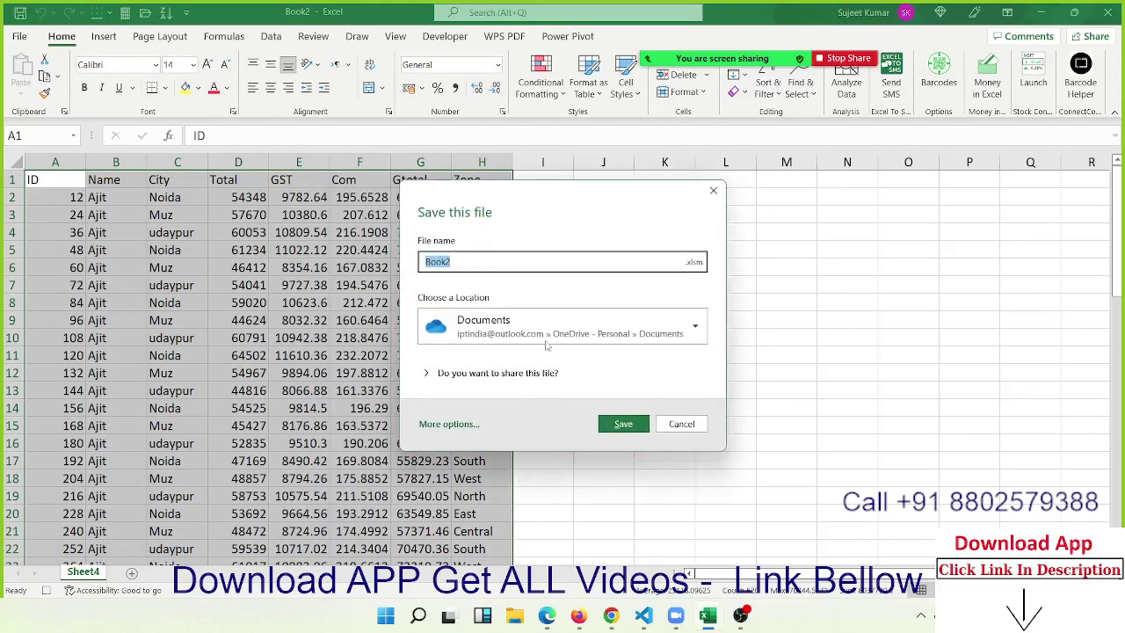
{"action": "left_click", "coordinate": [694, 261]}
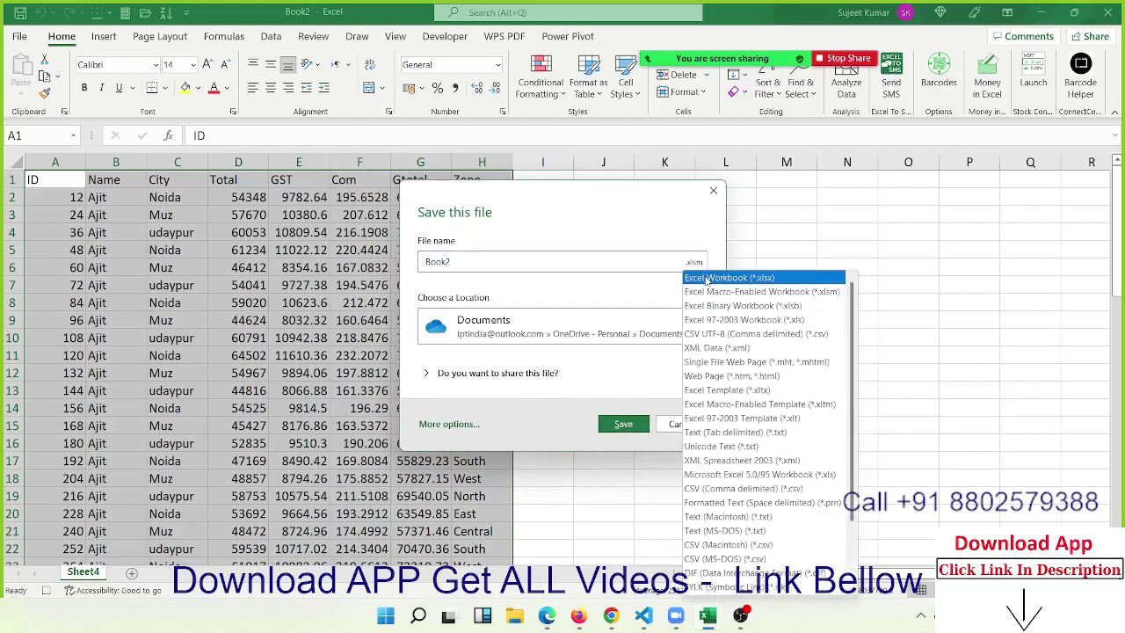
{"action": "left_click", "coordinate": [707, 275]}
{"action": "left_click", "coordinate": [528, 340]}
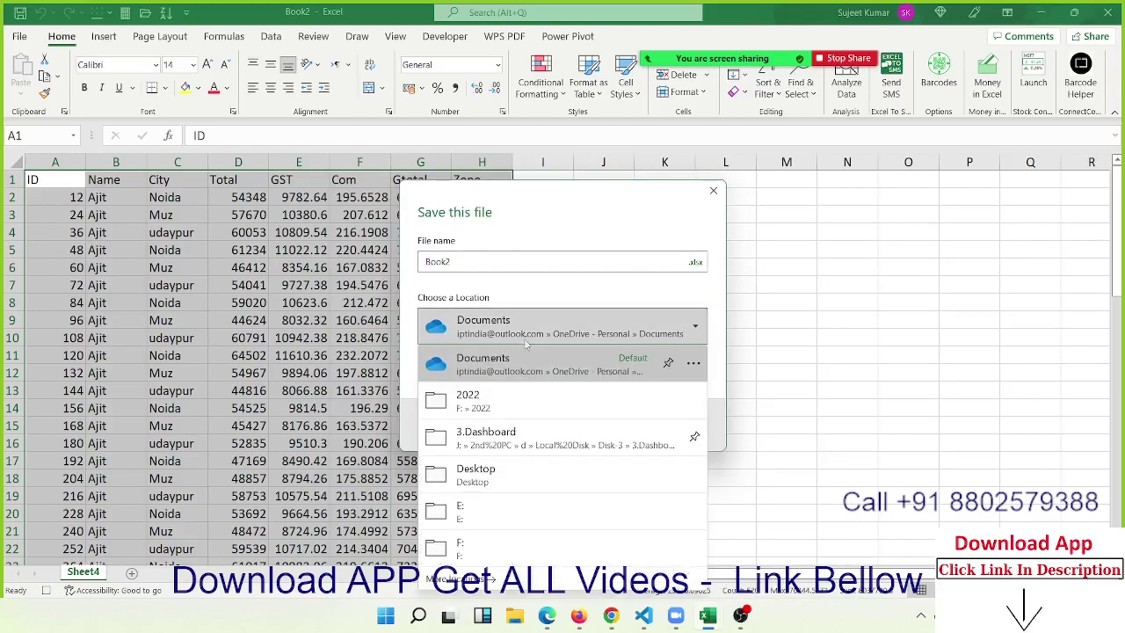
{"action": "left_click", "coordinate": [482, 549]}
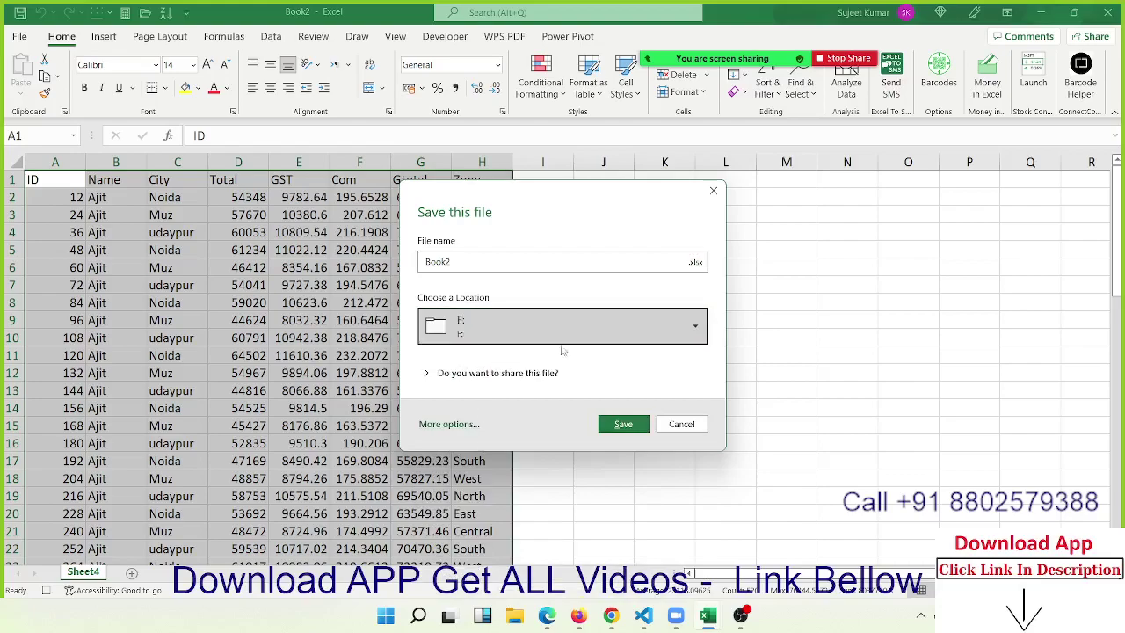
{"action": "left_click", "coordinate": [629, 426]}
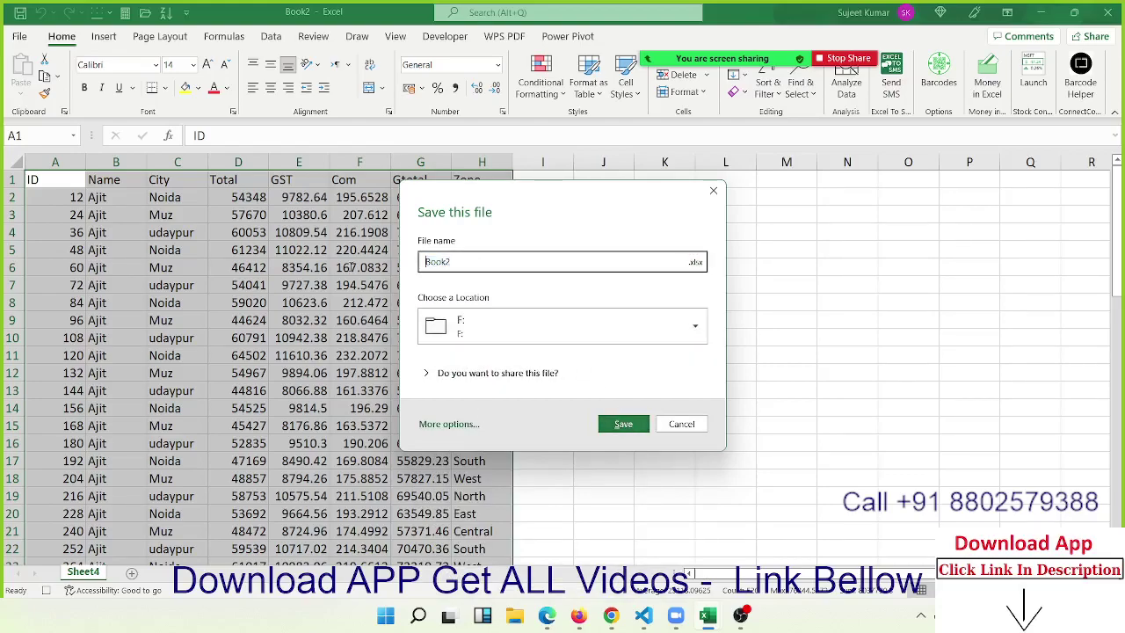
{"action": "double_click", "coordinate": [483, 269]}
{"action": "type", "text": "Ajit"}
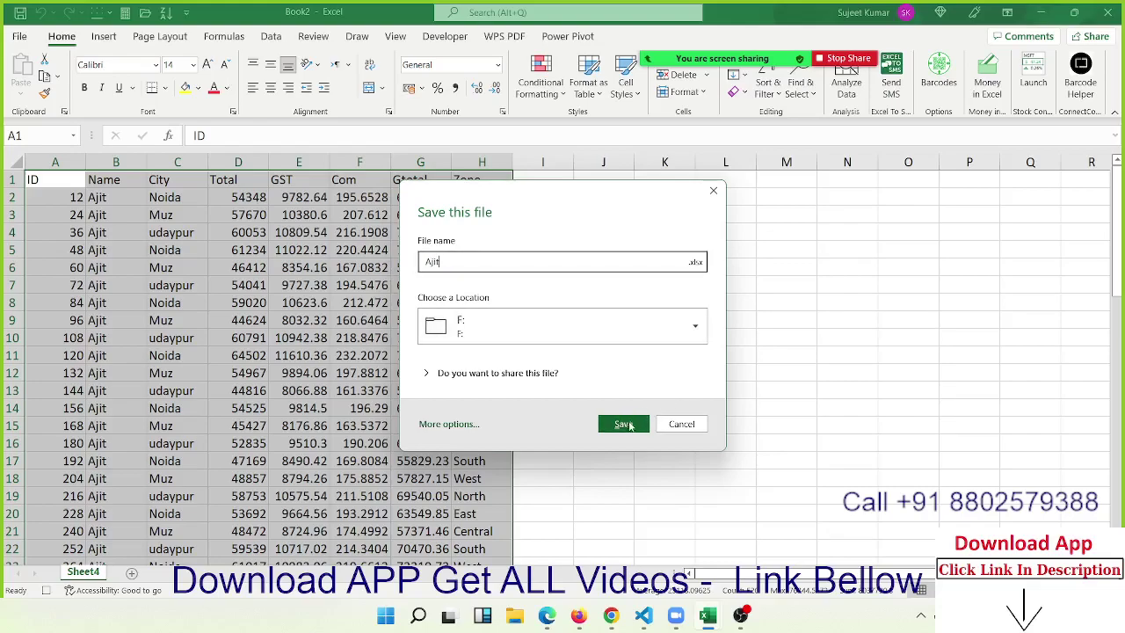
{"action": "left_click", "coordinate": [629, 425]}
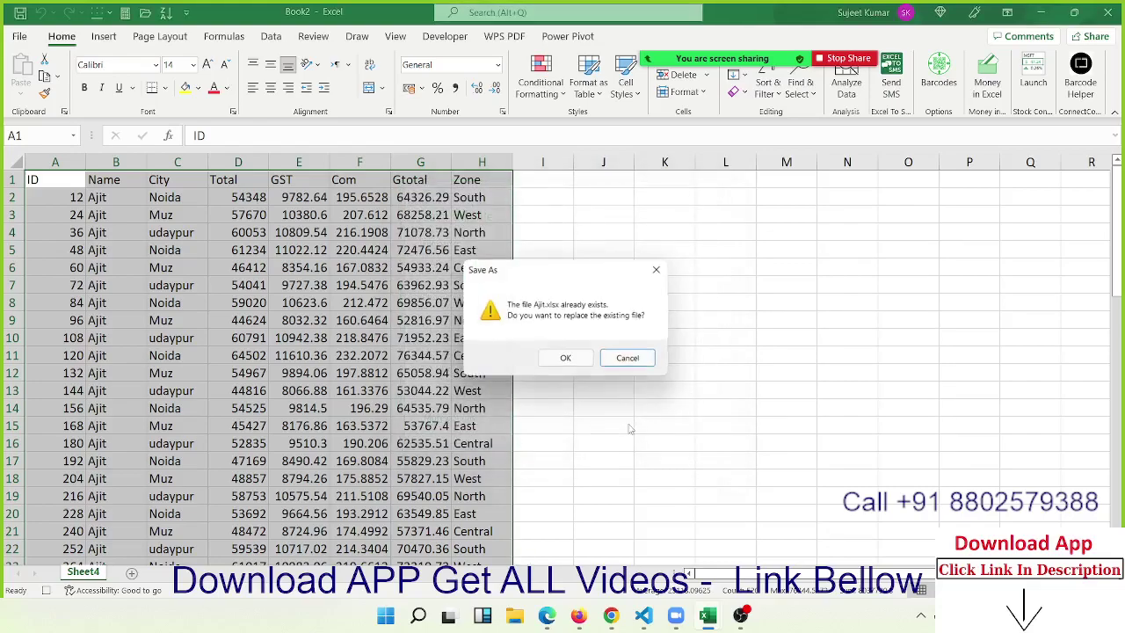
{"action": "left_click", "coordinate": [571, 360]}
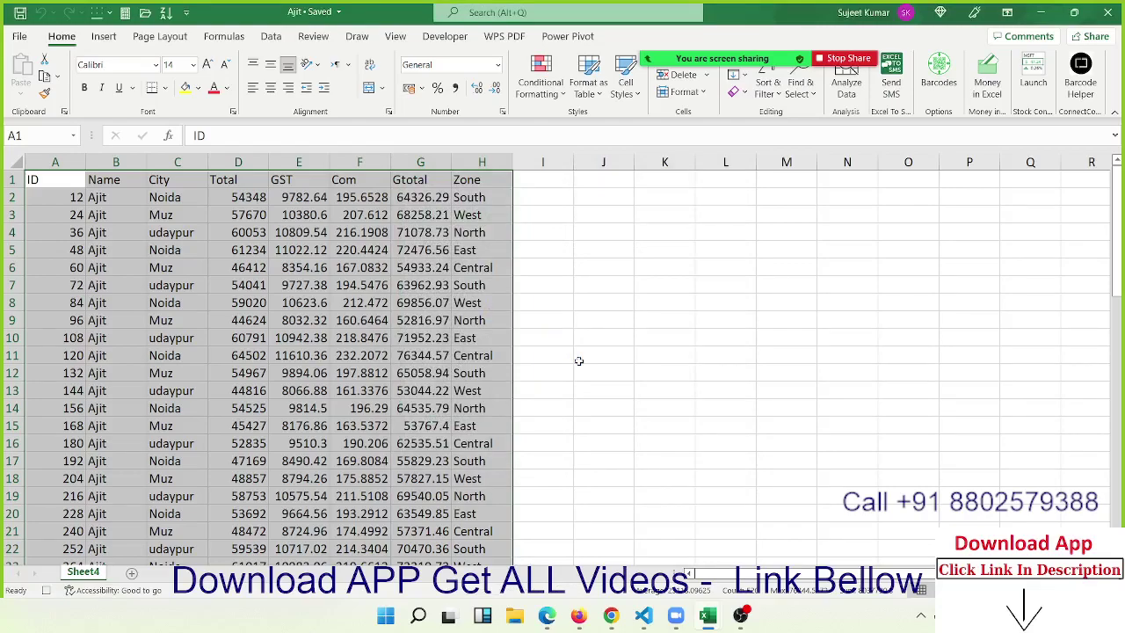
Step: Close the Ajit workbook and clear the filter on Book1's Data sheet
{"action": "left_click", "coordinate": [1113, 18]}
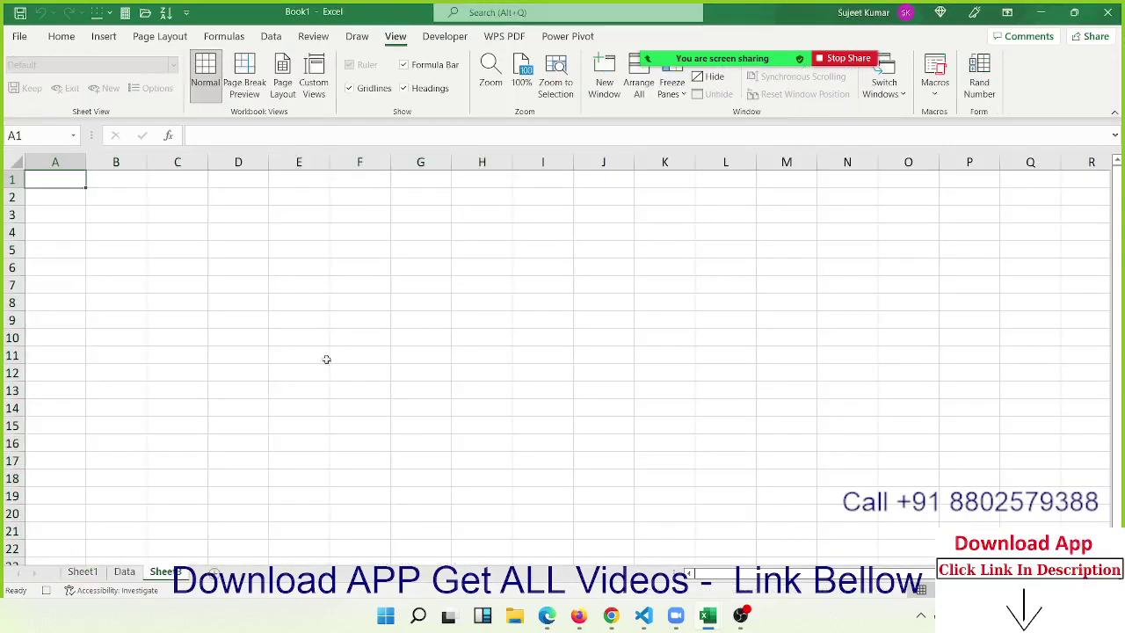
{"action": "left_click", "coordinate": [125, 572]}
{"action": "left_click", "coordinate": [139, 275]}
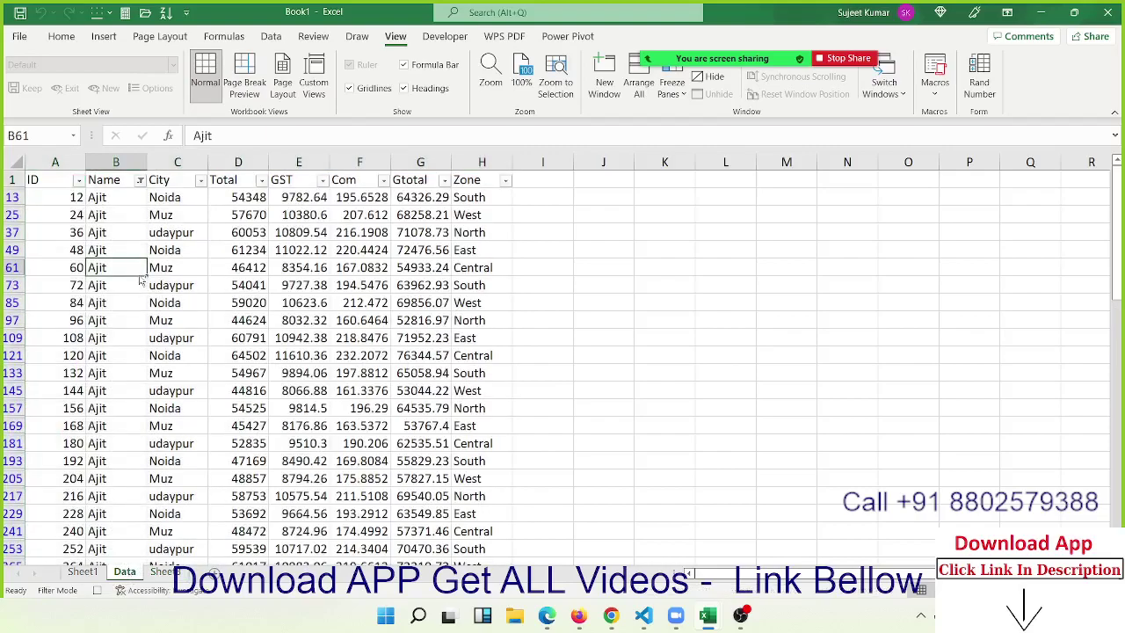
{"action": "key", "text": "ctrl+shift+l"}
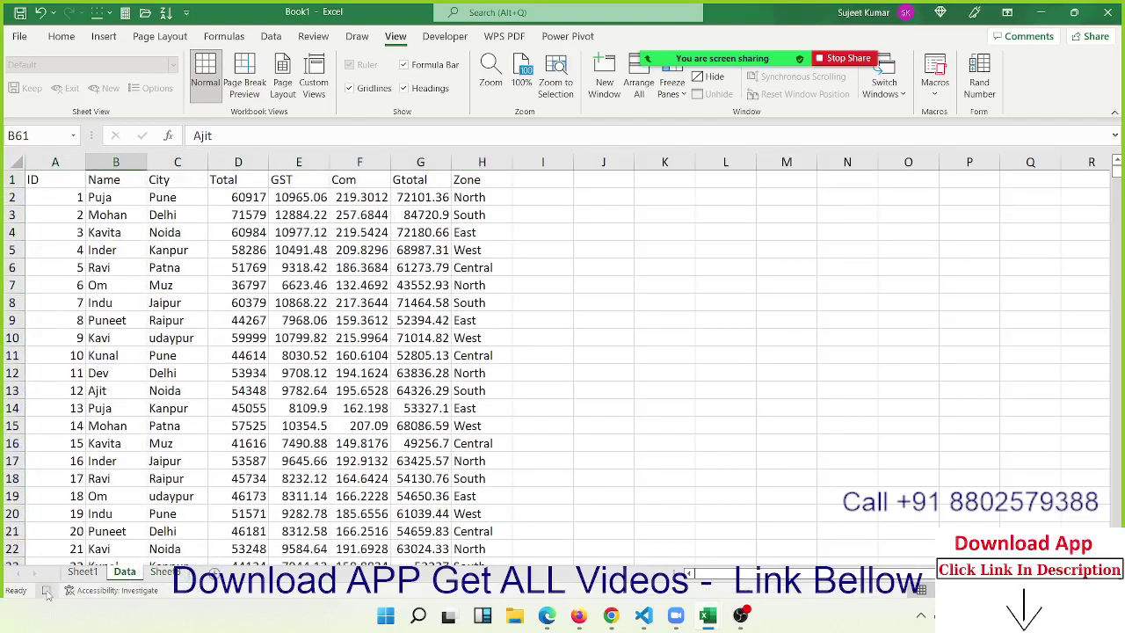
{"action": "left_click", "coordinate": [291, 234]}
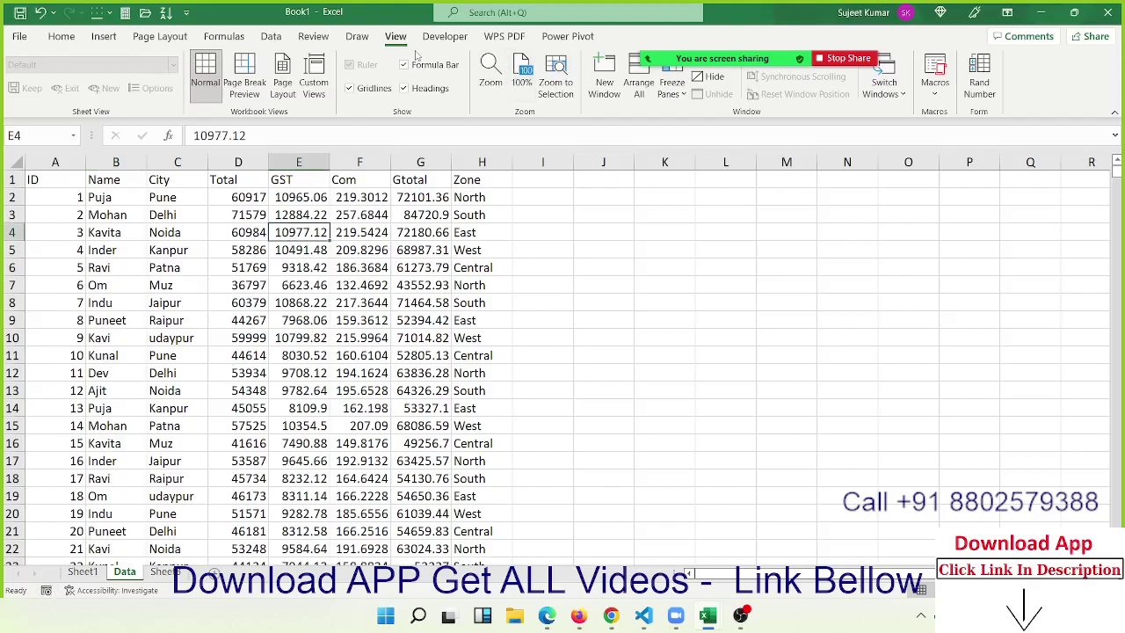
Step: Check that Macro3 appears in the macro list, then close it without running
{"action": "left_click", "coordinate": [936, 95]}
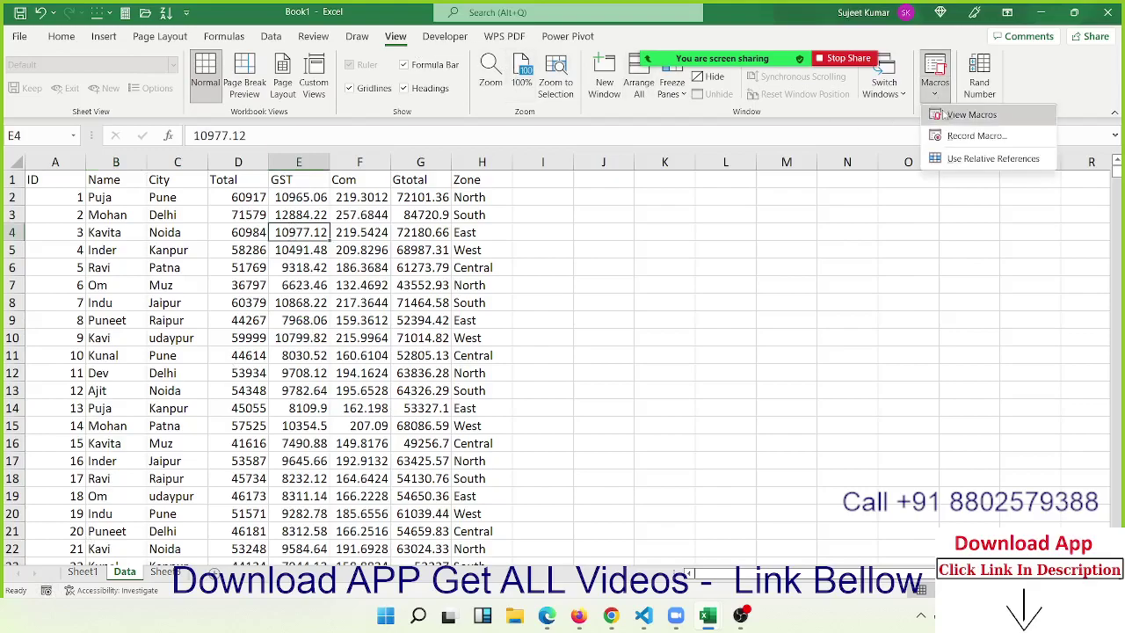
{"action": "left_click", "coordinate": [949, 115]}
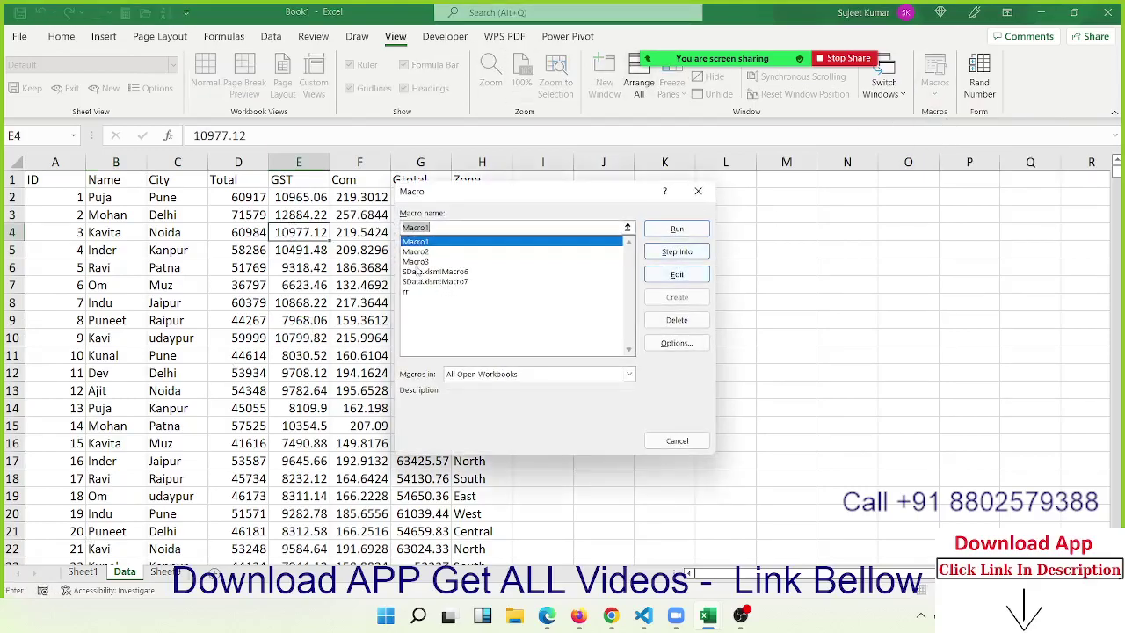
{"action": "left_click", "coordinate": [417, 261]}
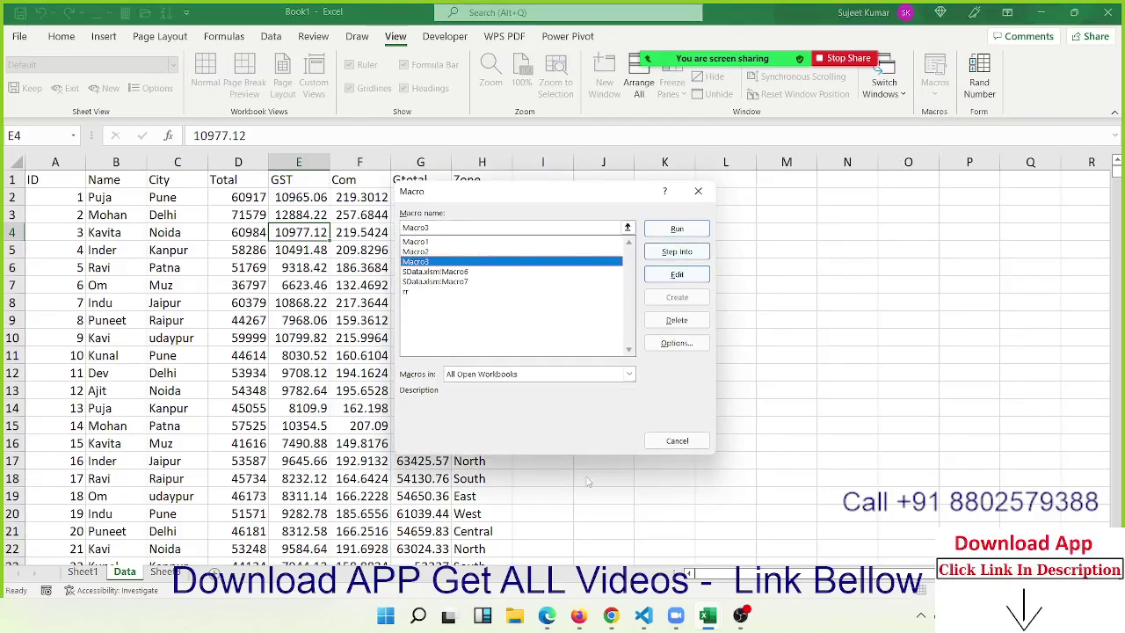
{"action": "mouse_move", "coordinate": [711, 618]}
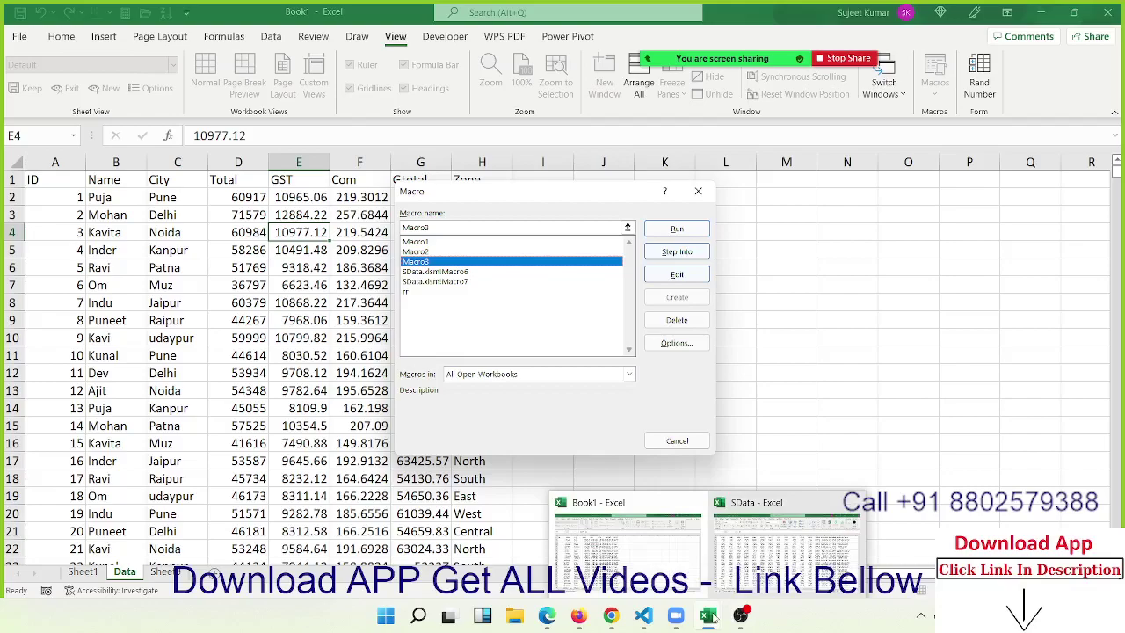
{"action": "left_click", "coordinate": [709, 199]}
Step: Close the SData workbook without saving changes
{"action": "mouse_move", "coordinate": [714, 615]}
{"action": "left_click", "coordinate": [807, 567]}
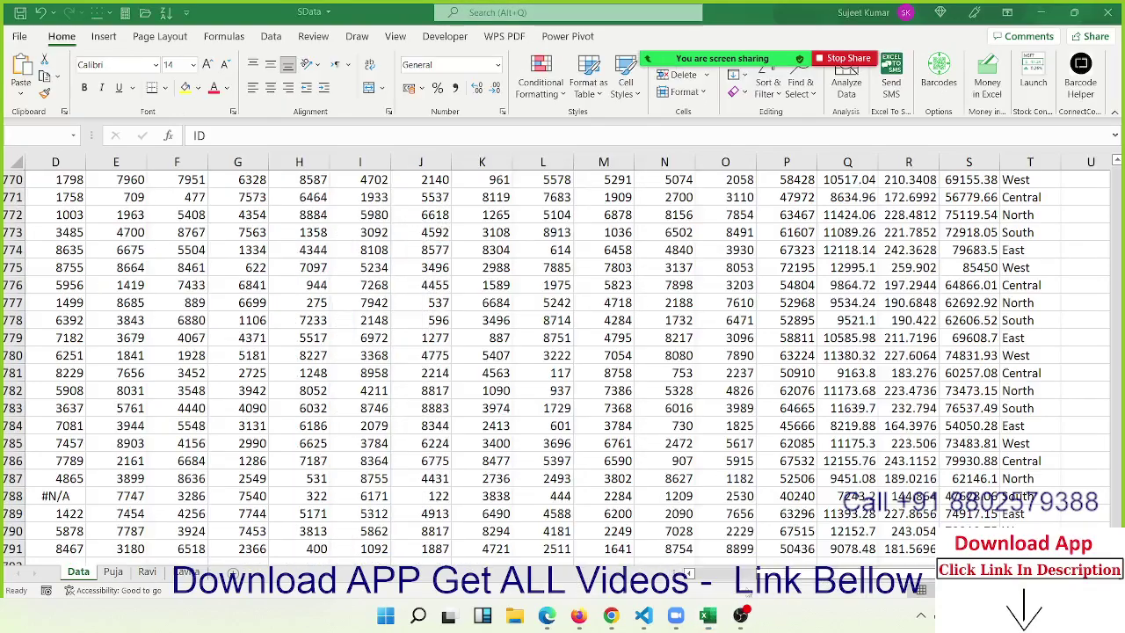
{"action": "left_click", "coordinate": [1107, 12]}
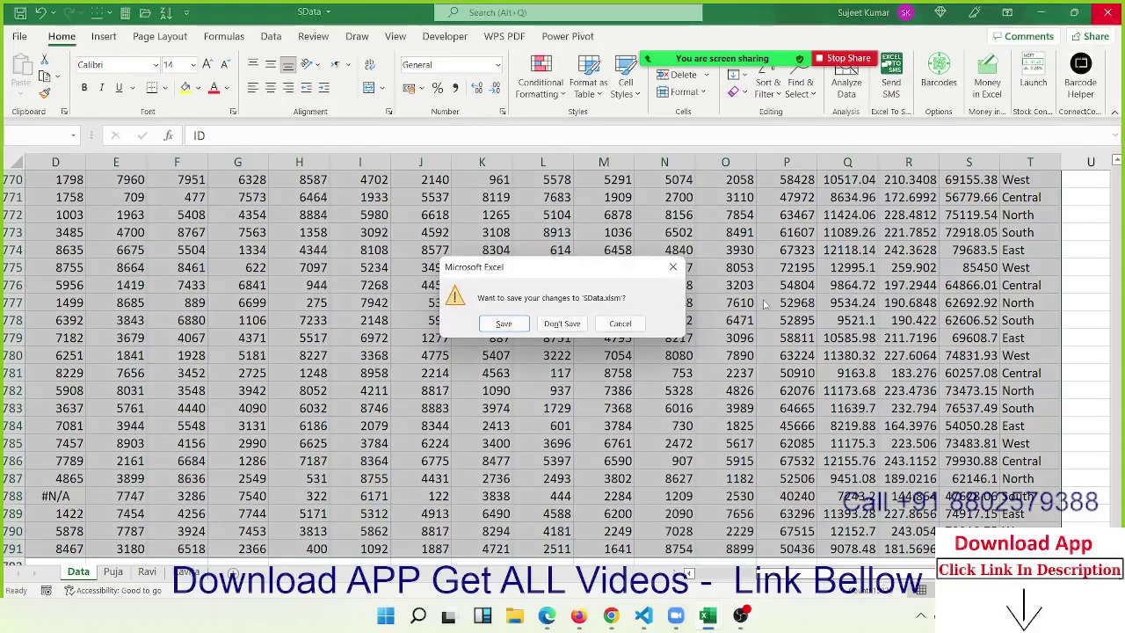
{"action": "left_click", "coordinate": [567, 323]}
{"action": "left_click", "coordinate": [360, 233]}
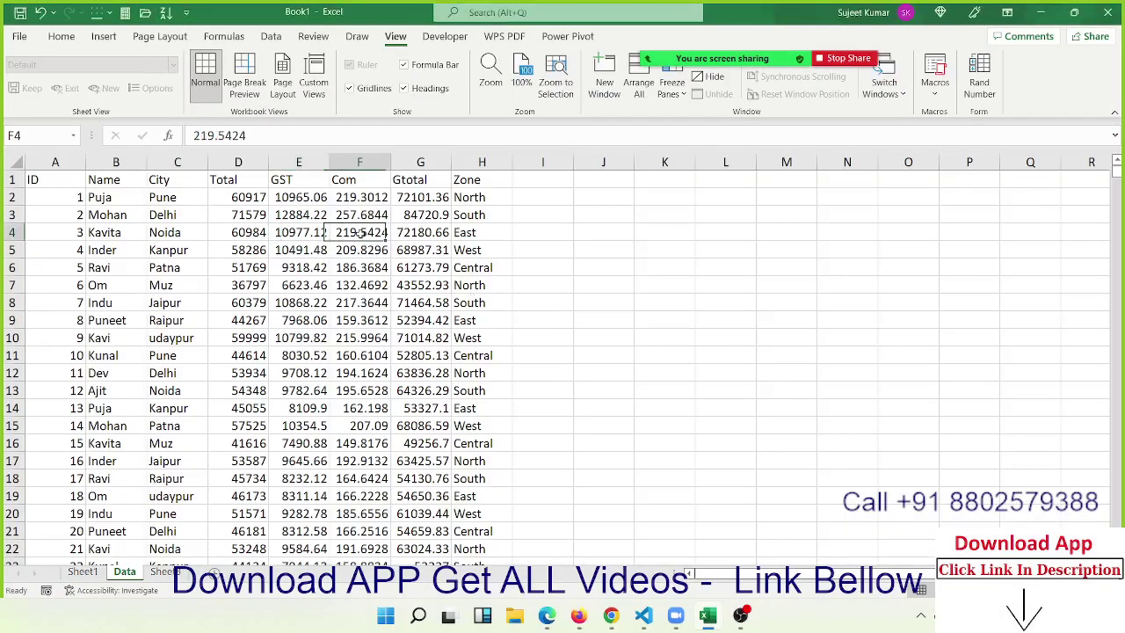
Step: Open Macro3 for editing and examine its Selection.AutoFilter and criteria lines
{"action": "left_click", "coordinate": [934, 82]}
{"action": "left_click", "coordinate": [957, 115]}
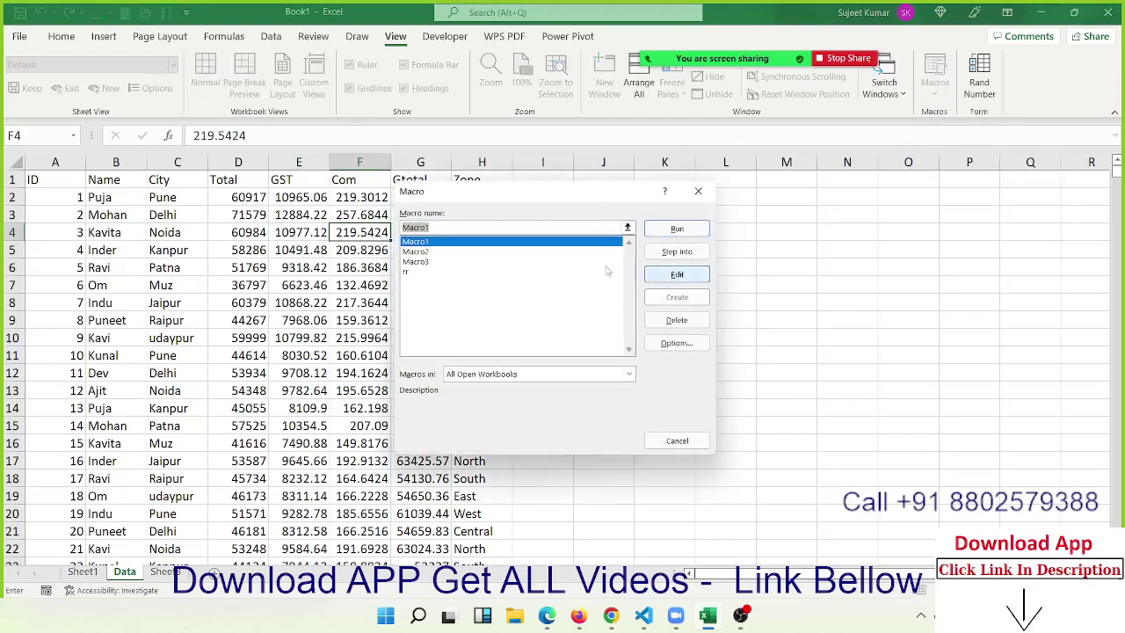
{"action": "left_click", "coordinate": [436, 262]}
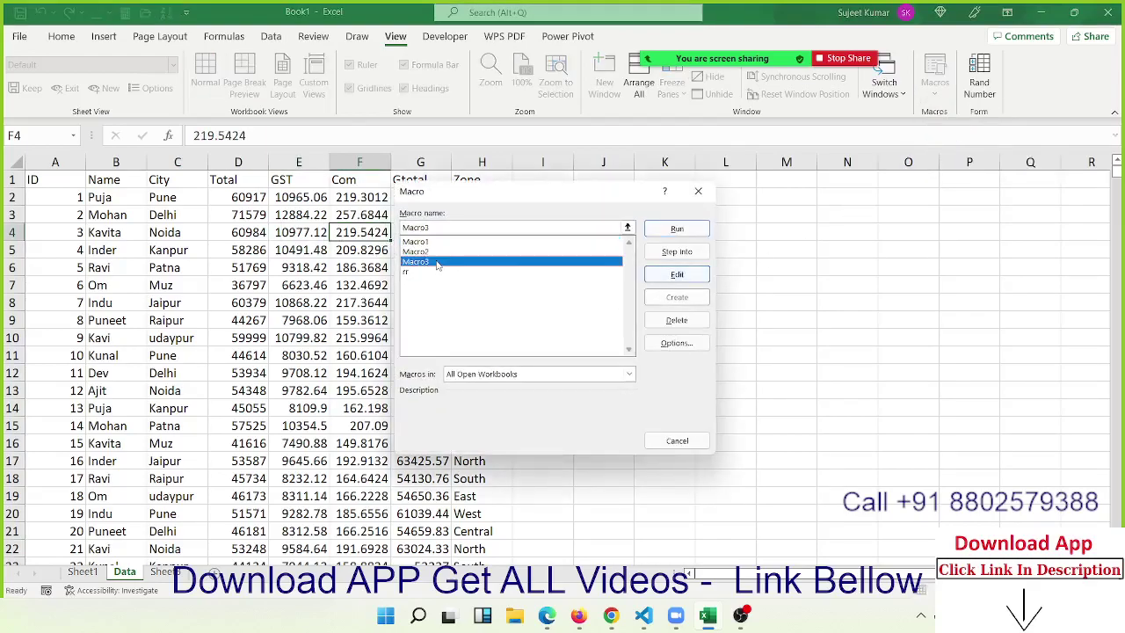
{"action": "left_click", "coordinate": [661, 274]}
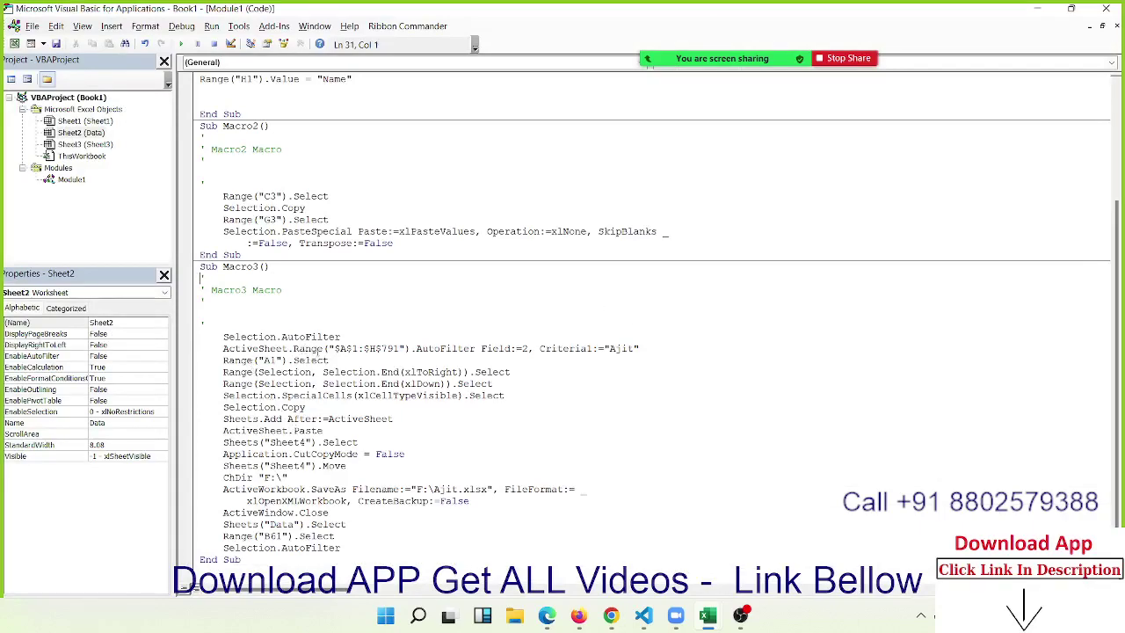
{"action": "left_click_drag", "start_coordinate": [351, 337], "coordinate": [223, 336]}
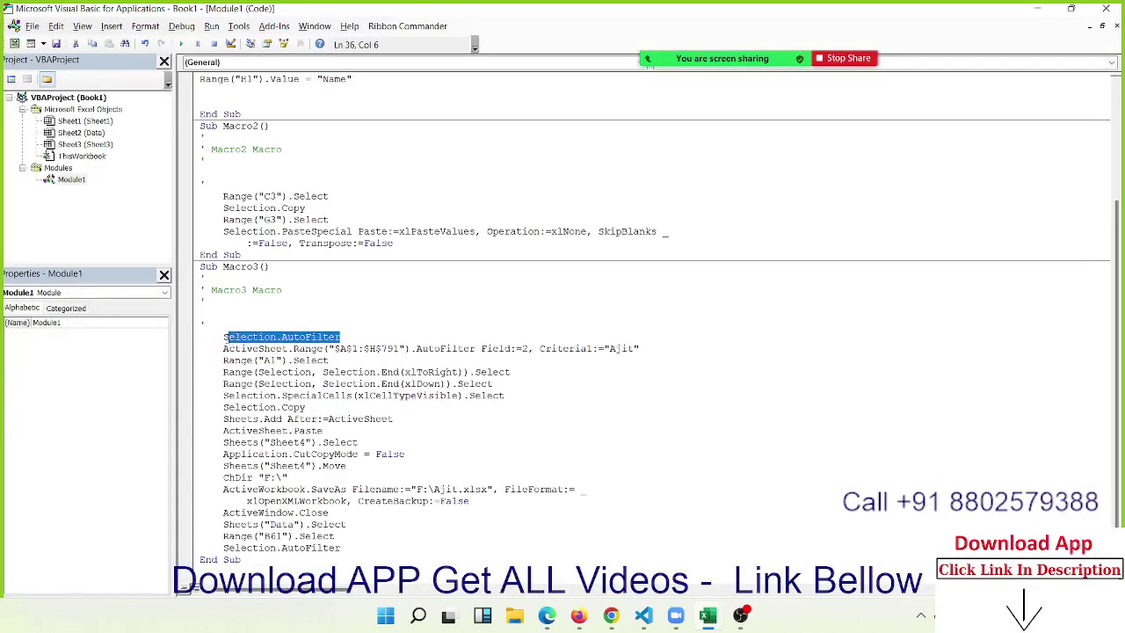
{"action": "double_click", "coordinate": [432, 349]}
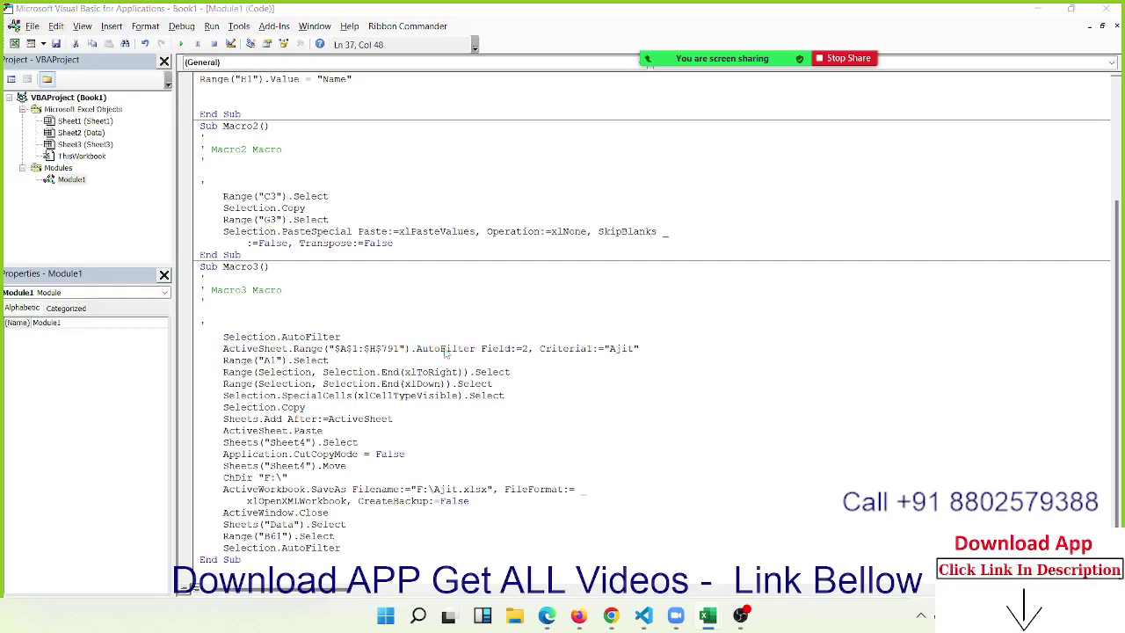
Step: Return to the Data sheet and turn filtering on from cell B2
{"action": "key", "text": "alt+F11"}
{"action": "left_click", "coordinate": [88, 197]}
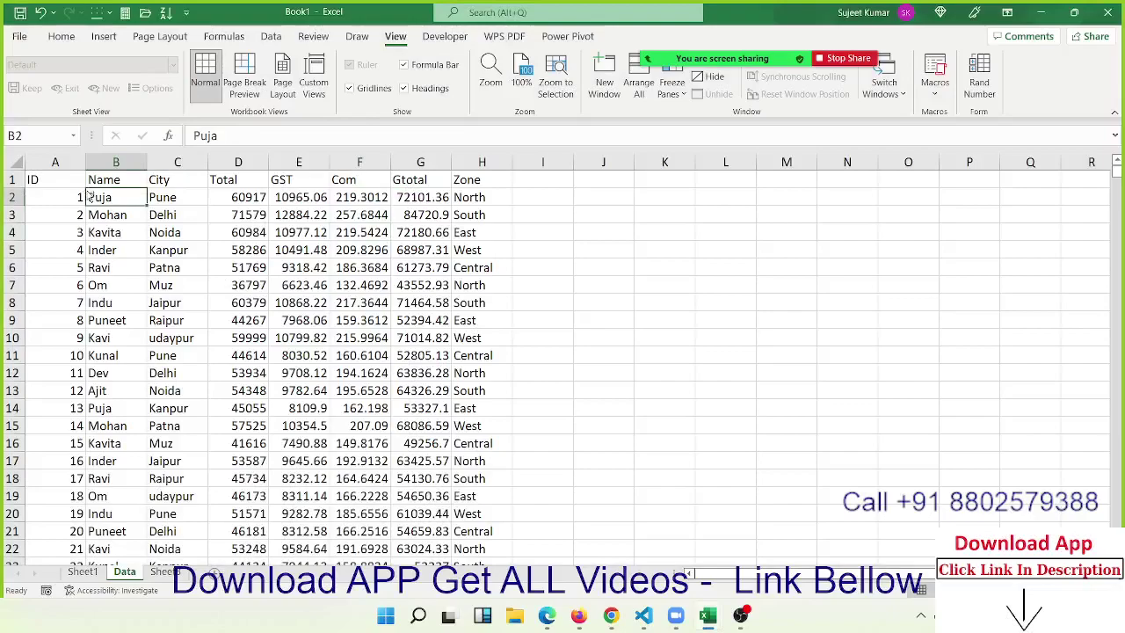
{"action": "key", "text": "ctrl+shift+l"}
{"action": "key", "text": "ctrl+shift+l"}
Step: Delete the opening Selection.AutoFilter line from Macro3
{"action": "key", "text": "alt+F11"}
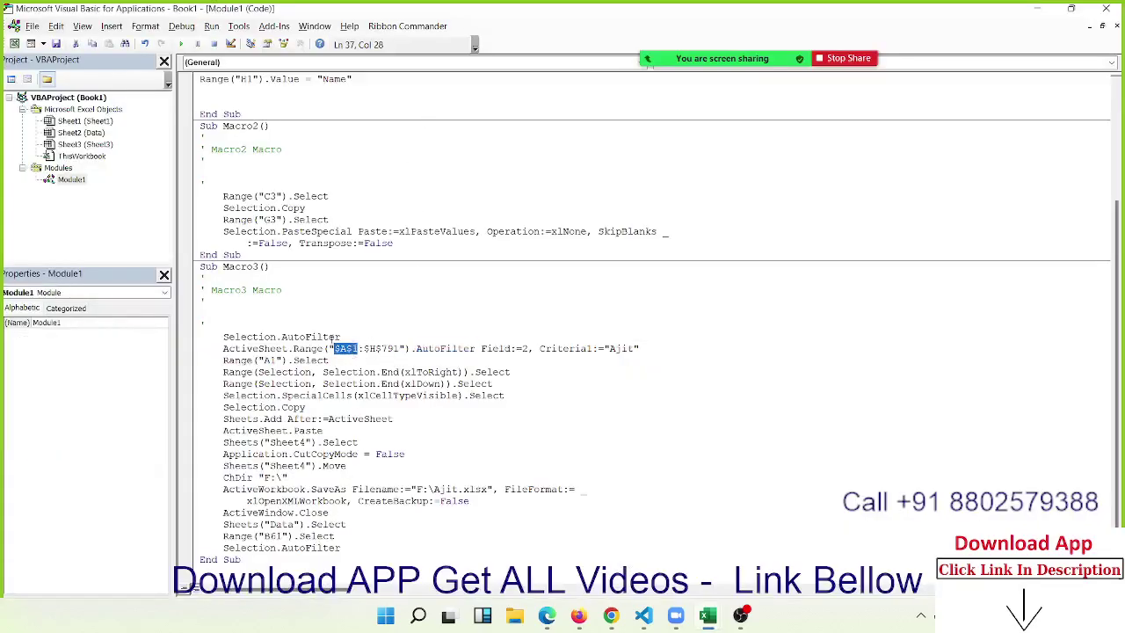
{"action": "double_click", "coordinate": [323, 336]}
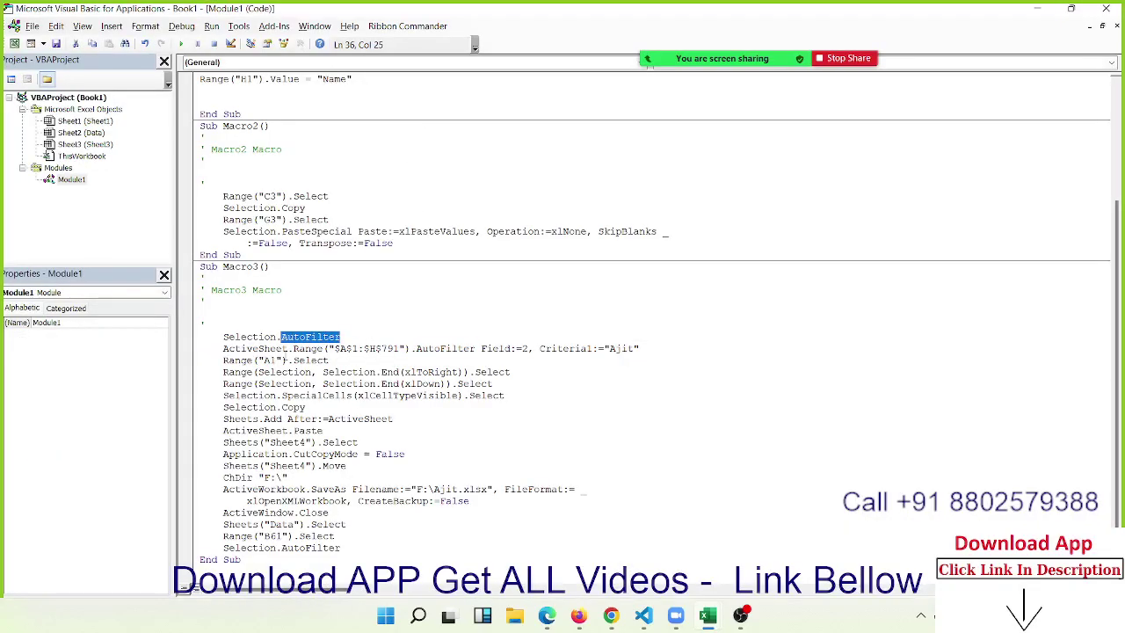
{"action": "double_click", "coordinate": [439, 348]}
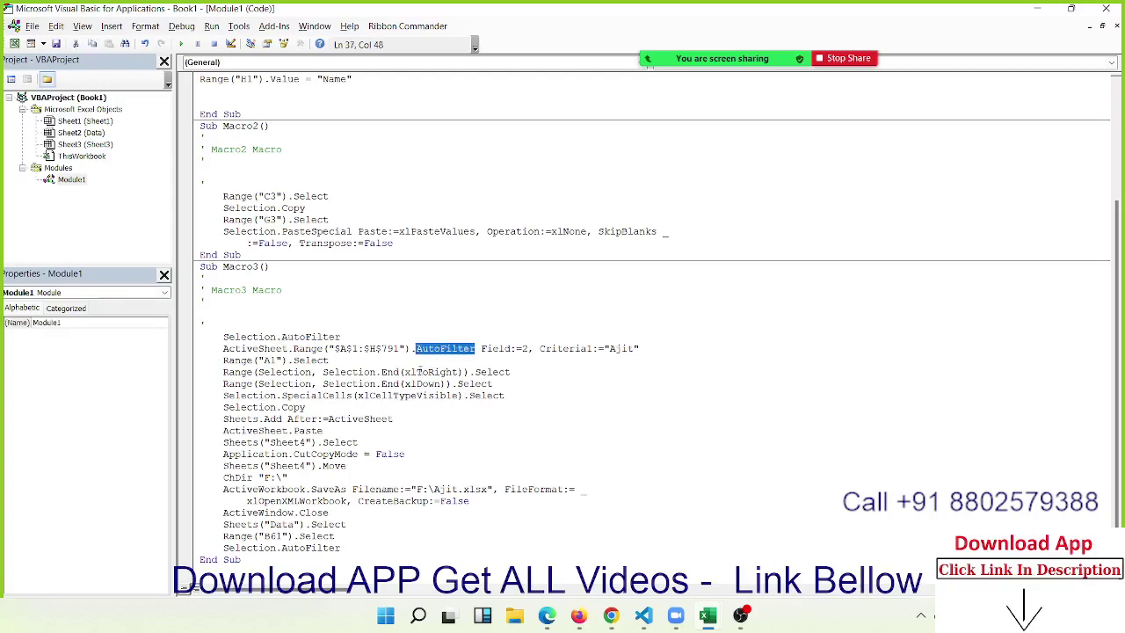
{"action": "left_click_drag", "start_coordinate": [342, 336], "coordinate": [202, 336]}
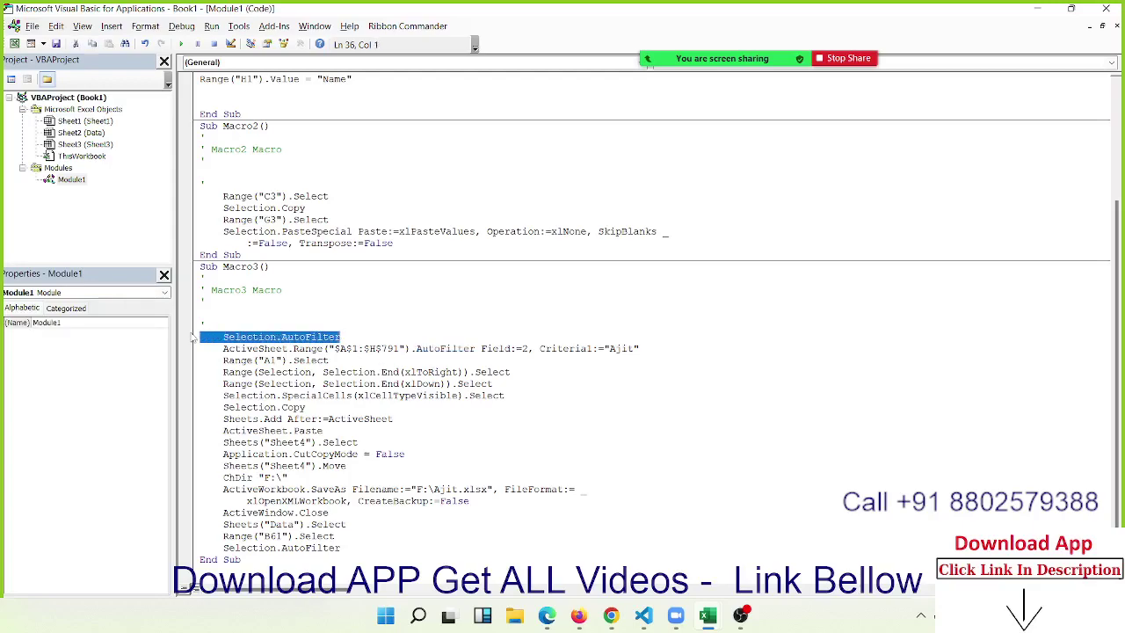
{"action": "key", "text": "Delete"}
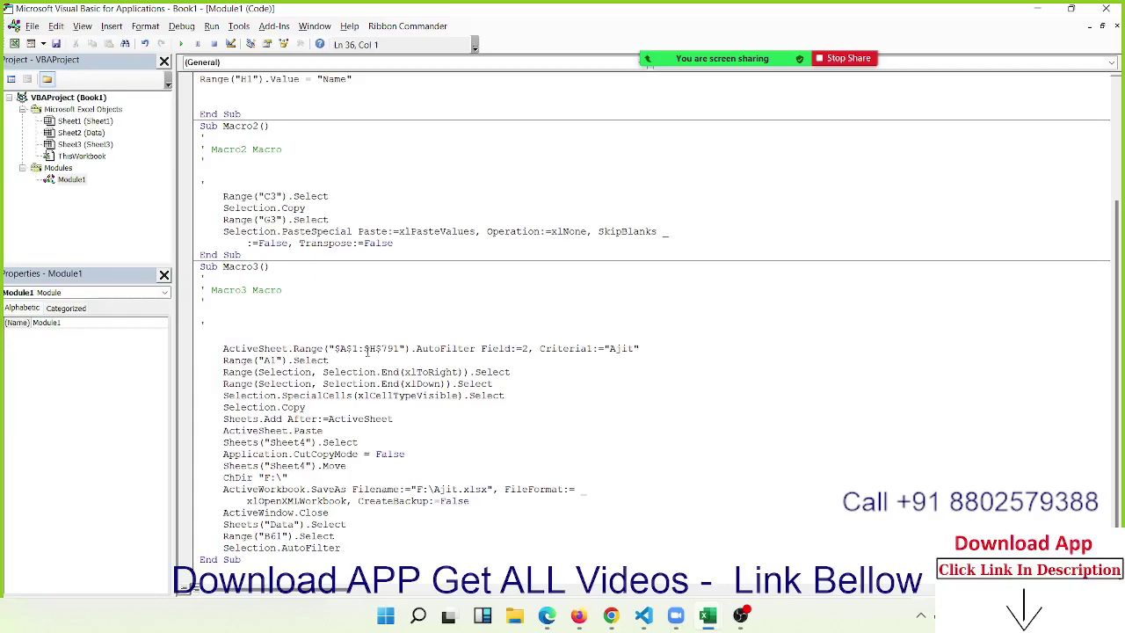
Step: Check the table's extent against the $A$1:$H$791 range and switch filtering on at A1
{"action": "left_click_drag", "start_coordinate": [333, 348], "coordinate": [399, 348]}
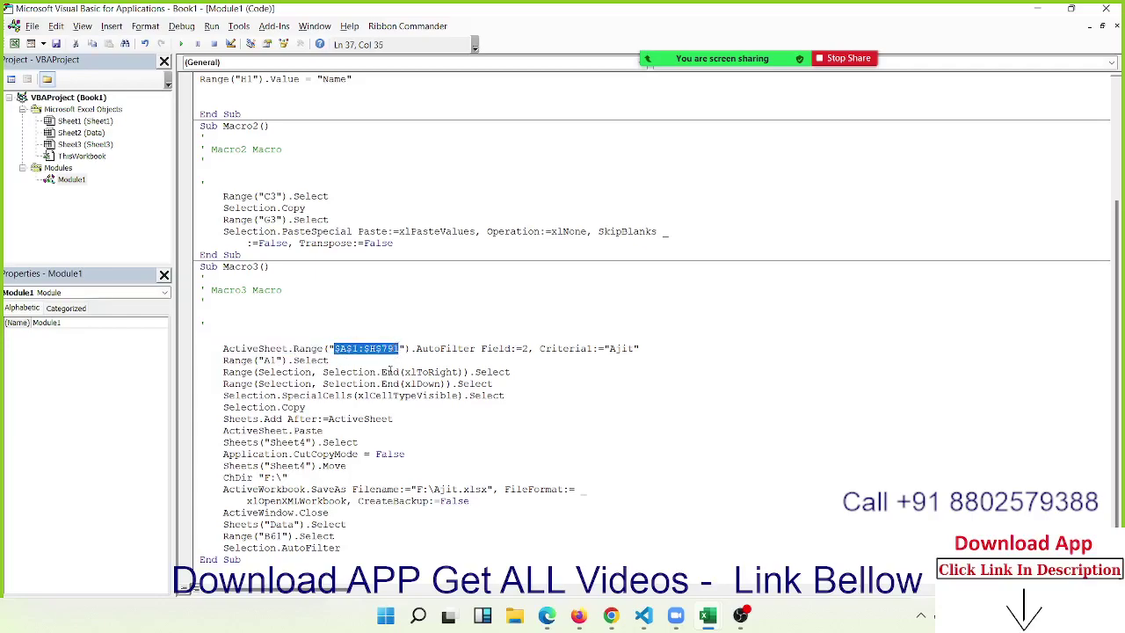
{"action": "key", "text": "alt+F11"}
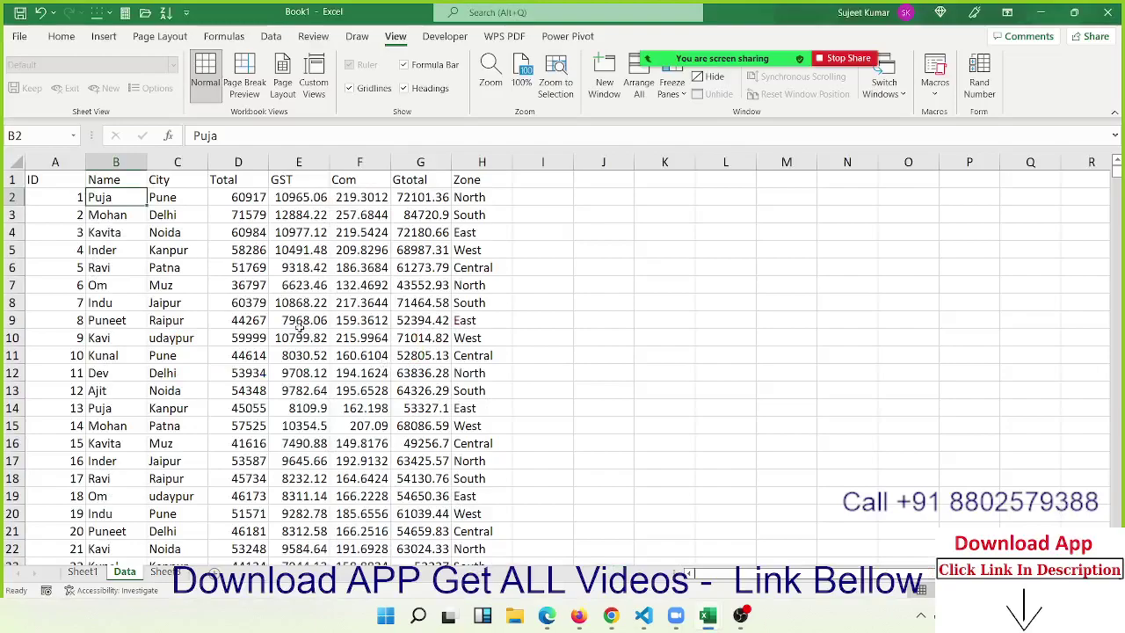
{"action": "key", "text": "ctrl+Down"}
{"action": "key", "text": "ctrl+Up"}
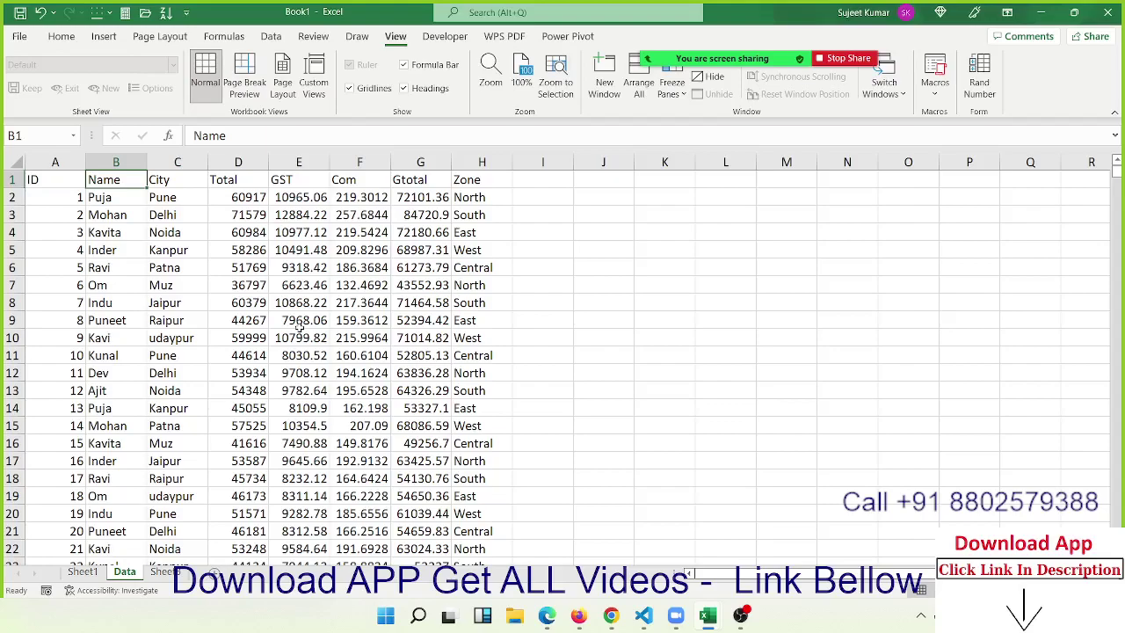
{"action": "key", "text": "ctrl+Left"}
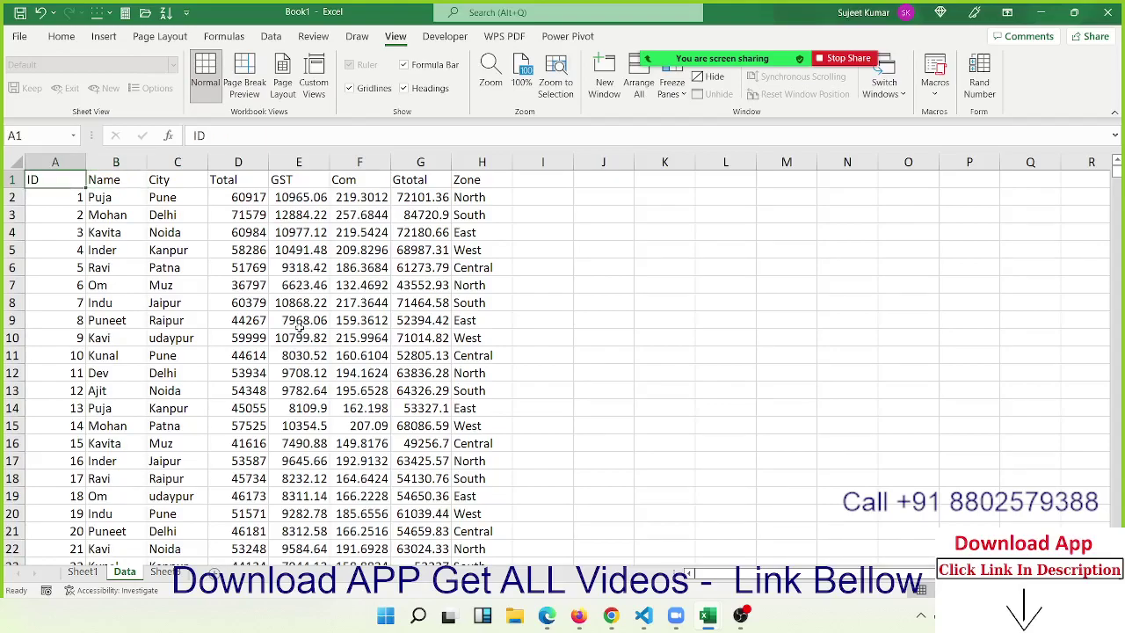
{"action": "key", "text": "ctrl+shift+l"}
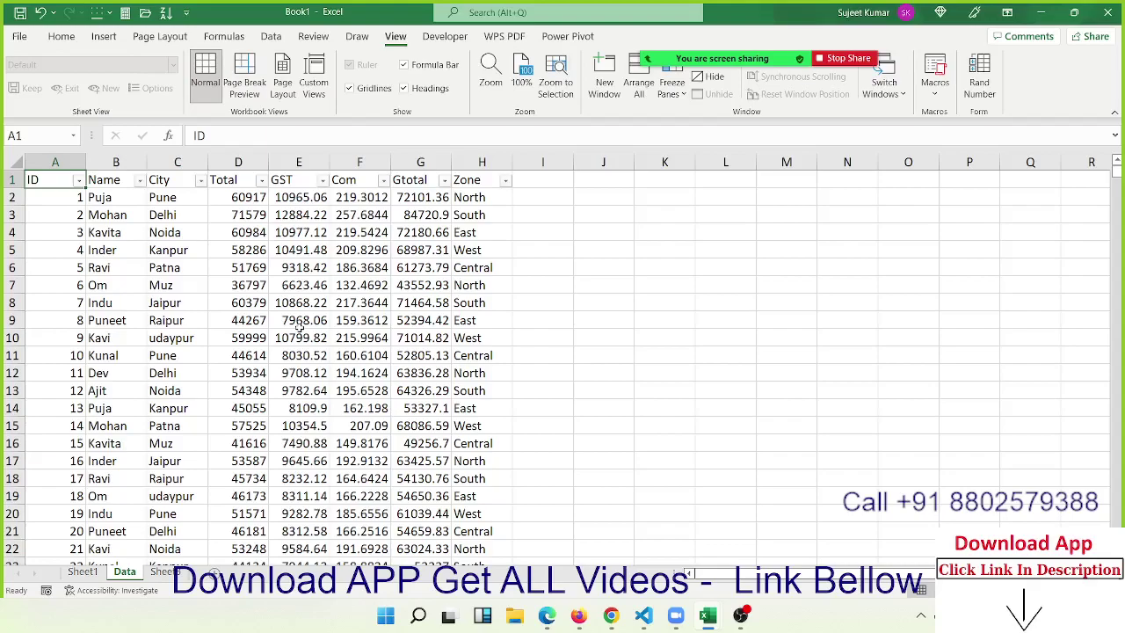
Step: Shorten the filter range from Range("$A$1:$H$791") to Range("$A$1")
{"action": "key", "text": "alt+F11"}
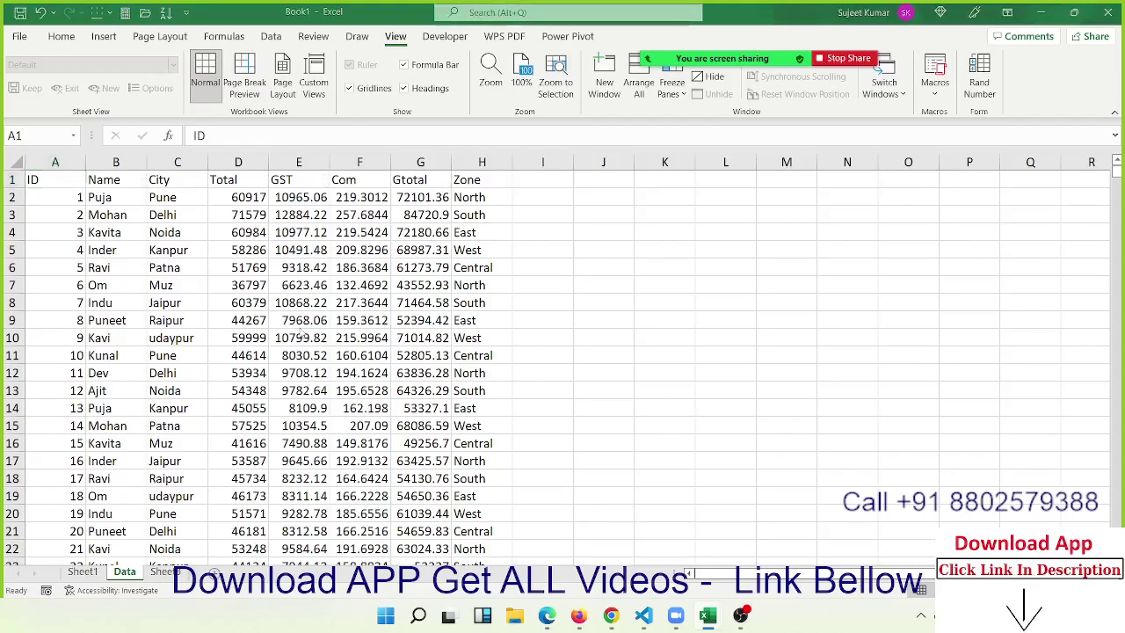
{"action": "left_click", "coordinate": [356, 348]}
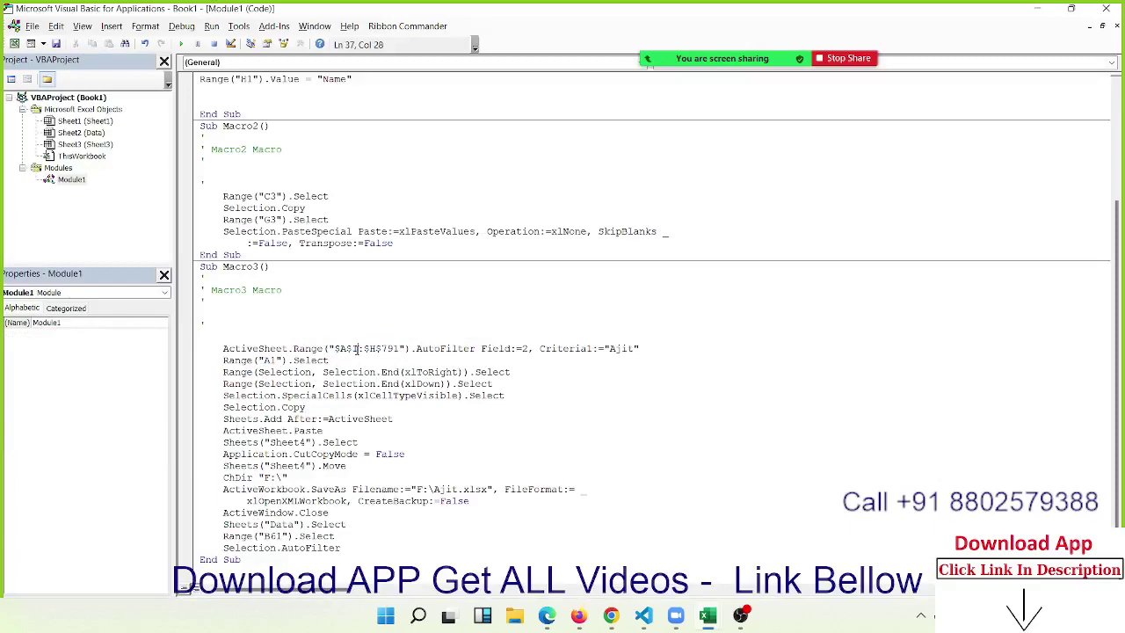
{"action": "key", "text": "Delete"}
{"action": "key", "text": "Delete"}
{"action": "key", "text": "Delete"}
{"action": "key", "text": "Delete"}
{"action": "key", "text": "Delete"}
{"action": "key", "text": "Delete"}
{"action": "key", "text": "Delete"}
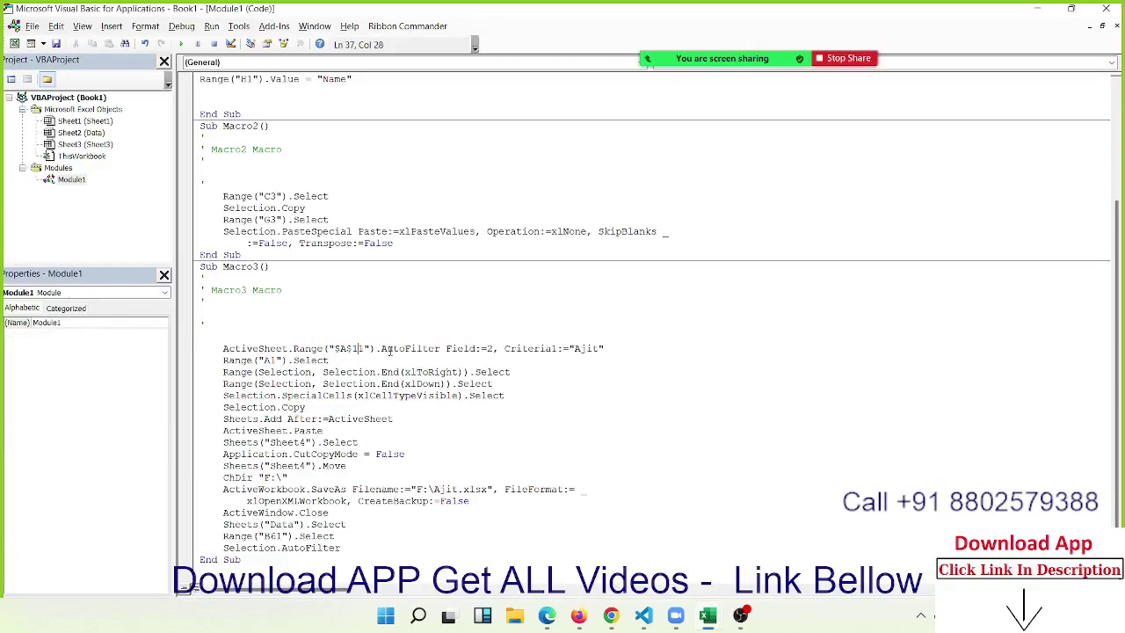
{"action": "key", "text": "Delete"}
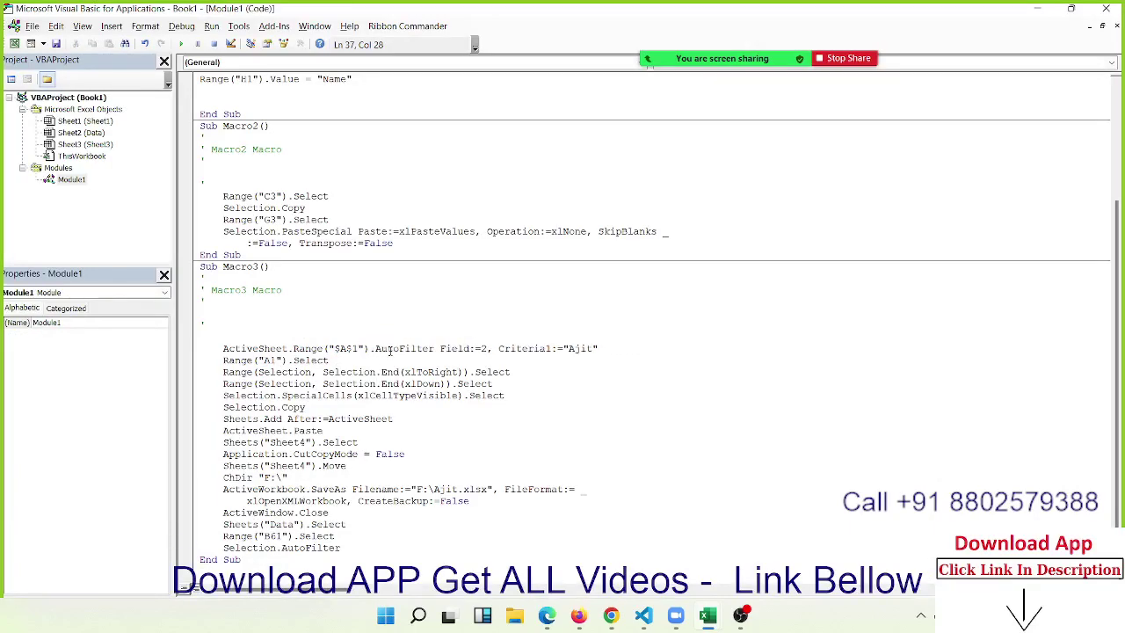
Step: Review the xlToRight, SpecialCells, Copy and Paste lines, adding a blank line after ActiveSheet.Paste
{"action": "left_click", "coordinate": [489, 371]}
{"action": "left_click", "coordinate": [325, 361]}
{"action": "double_click", "coordinate": [325, 372]}
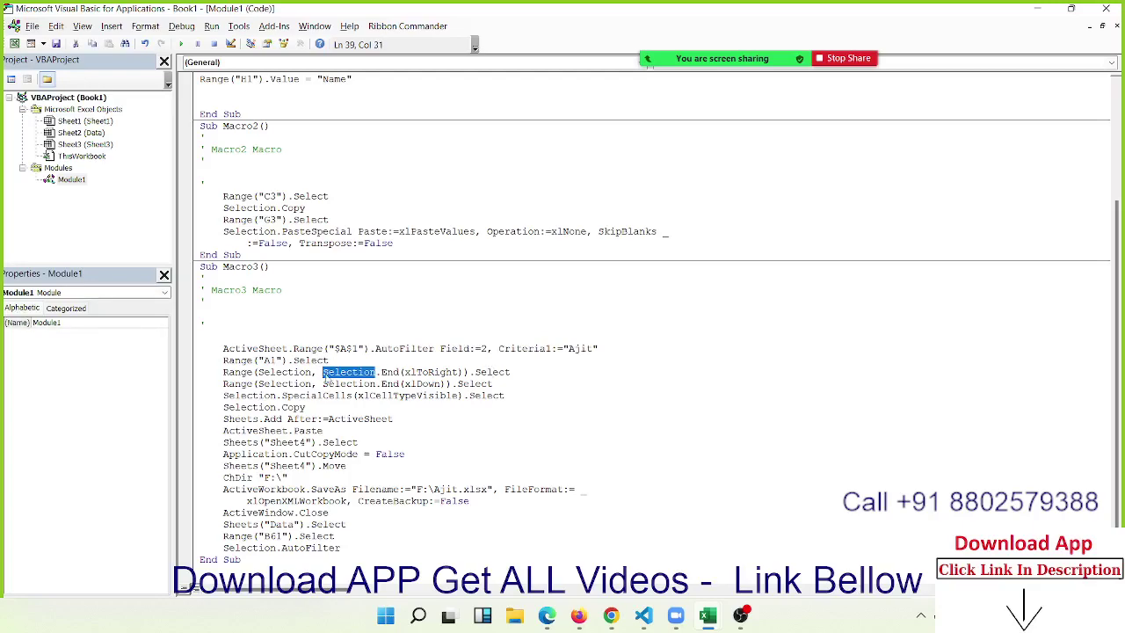
{"action": "left_click", "coordinate": [323, 395]}
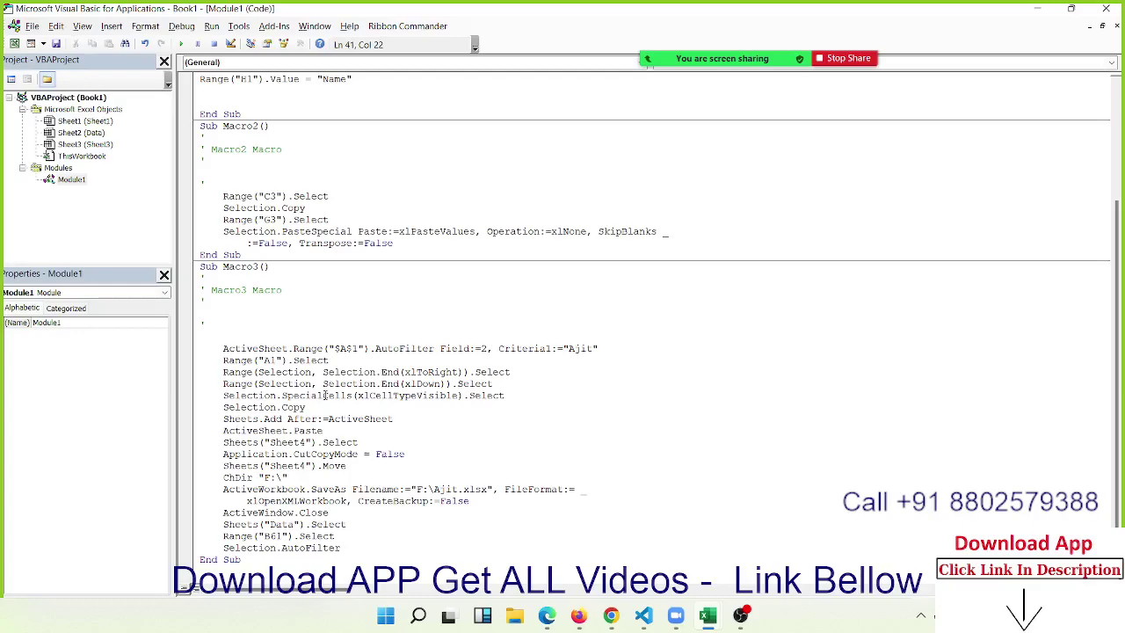
{"action": "double_click", "coordinate": [325, 396]}
{"action": "double_click", "coordinate": [303, 406]}
{"action": "double_click", "coordinate": [279, 430]}
{"action": "left_click", "coordinate": [338, 429]}
{"action": "key", "text": "Return"}
{"action": "left_click_drag", "start_coordinate": [323, 430], "coordinate": [215, 340]}
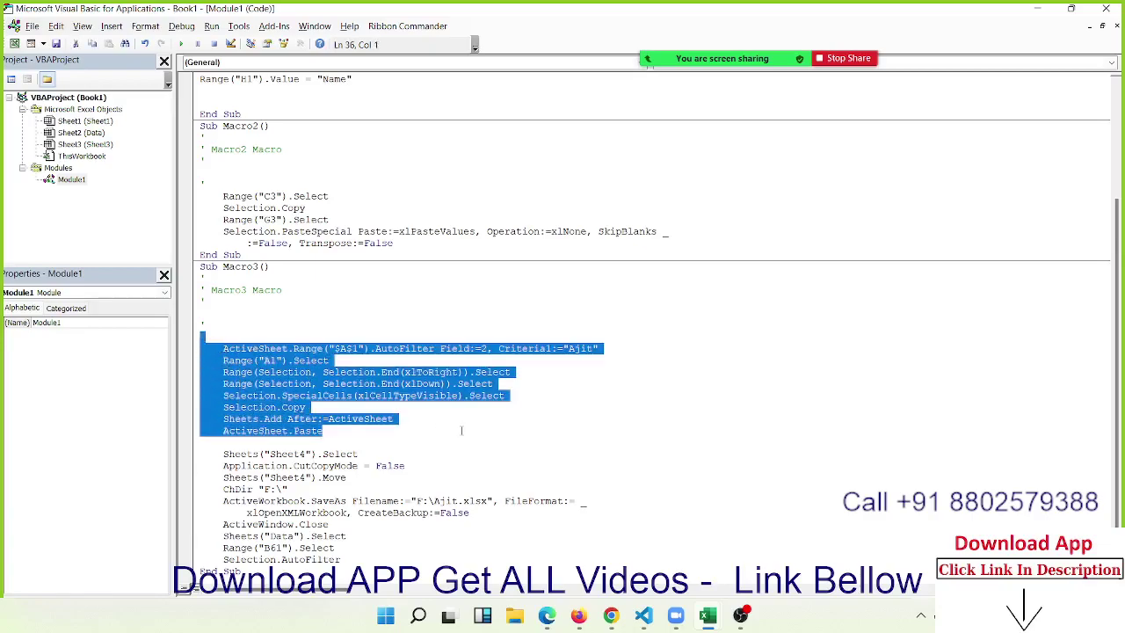
Step: Delete the Sheets("Sheet4").Select line and return to the workbook
{"action": "left_click_drag", "start_coordinate": [361, 453], "coordinate": [299, 465]}
{"action": "mouse_move", "coordinate": [233, 454]}
{"action": "left_mouse_down"}
{"action": "mouse_move", "coordinate": [224, 454]}
{"action": "mouse_move", "coordinate": [401, 416]}
{"action": "left_mouse_up"}
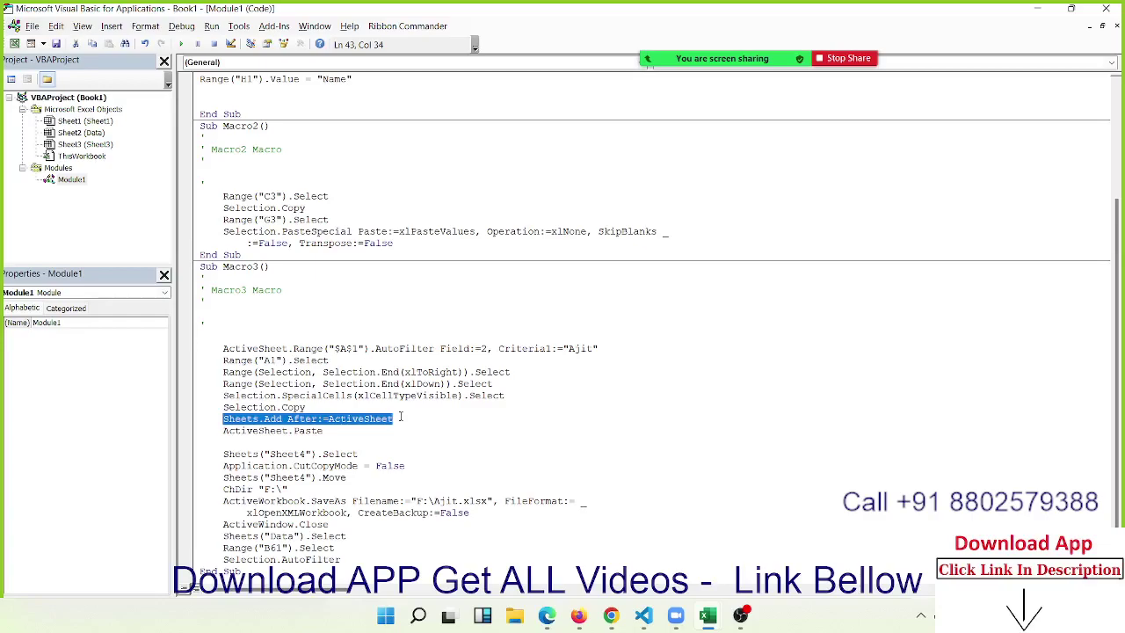
{"action": "left_click_drag", "start_coordinate": [359, 454], "coordinate": [223, 455]}
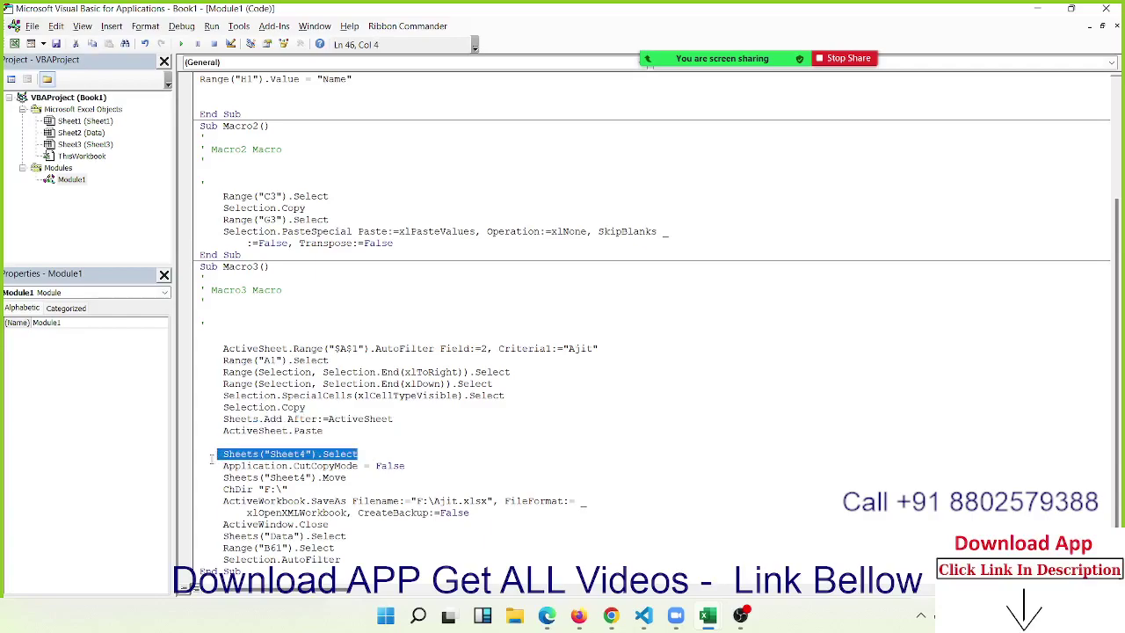
{"action": "key", "text": "BackSpace"}
{"action": "key", "text": "BackSpace"}
{"action": "double_click", "coordinate": [290, 477]}
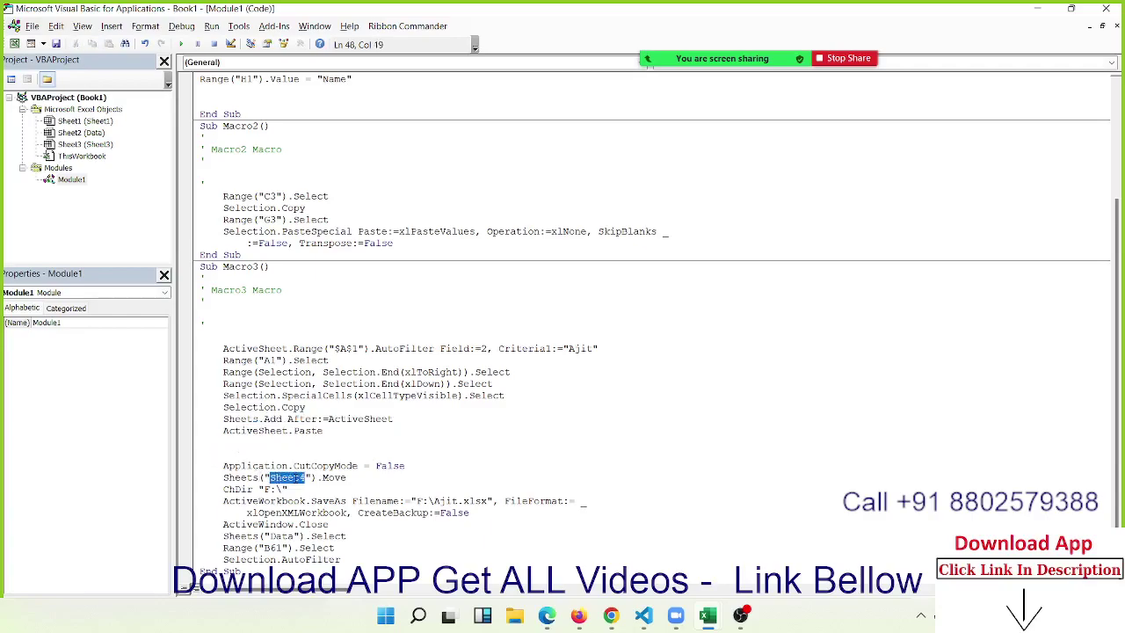
{"action": "double_click", "coordinate": [334, 477]}
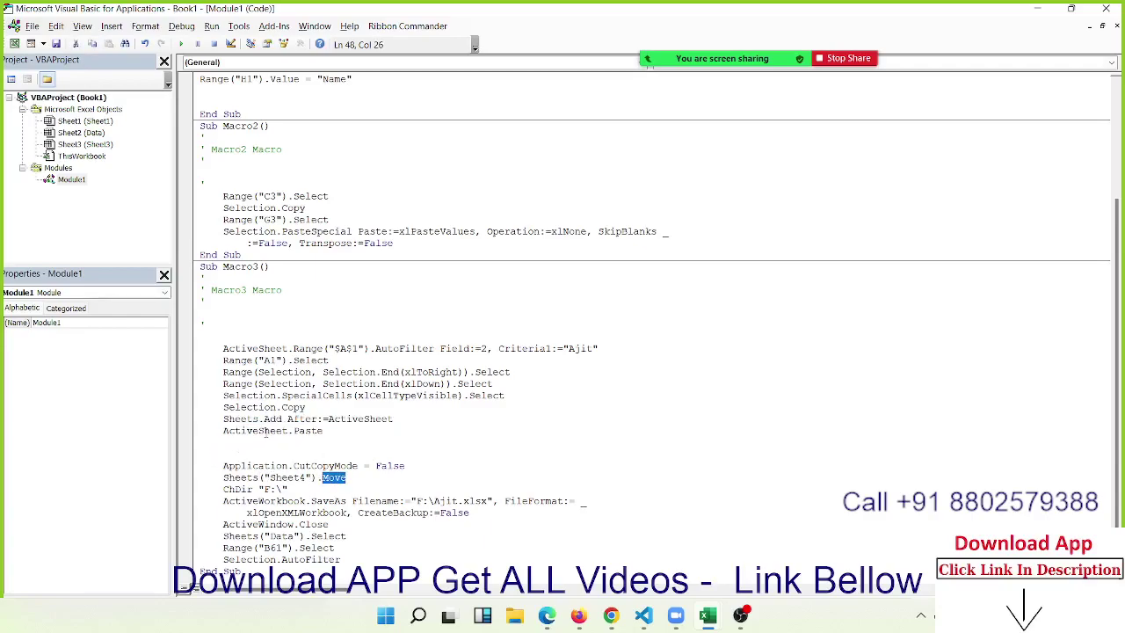
{"action": "double_click", "coordinate": [266, 432]}
{"action": "key", "text": "ctrl+c"}
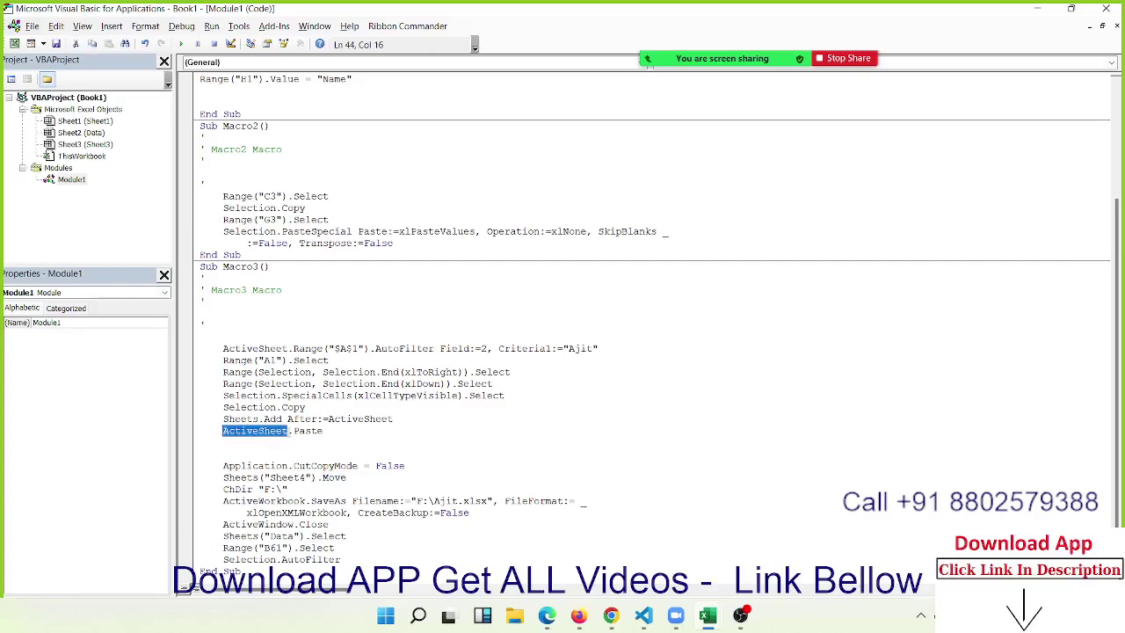
{"action": "key", "text": "alt+F11"}
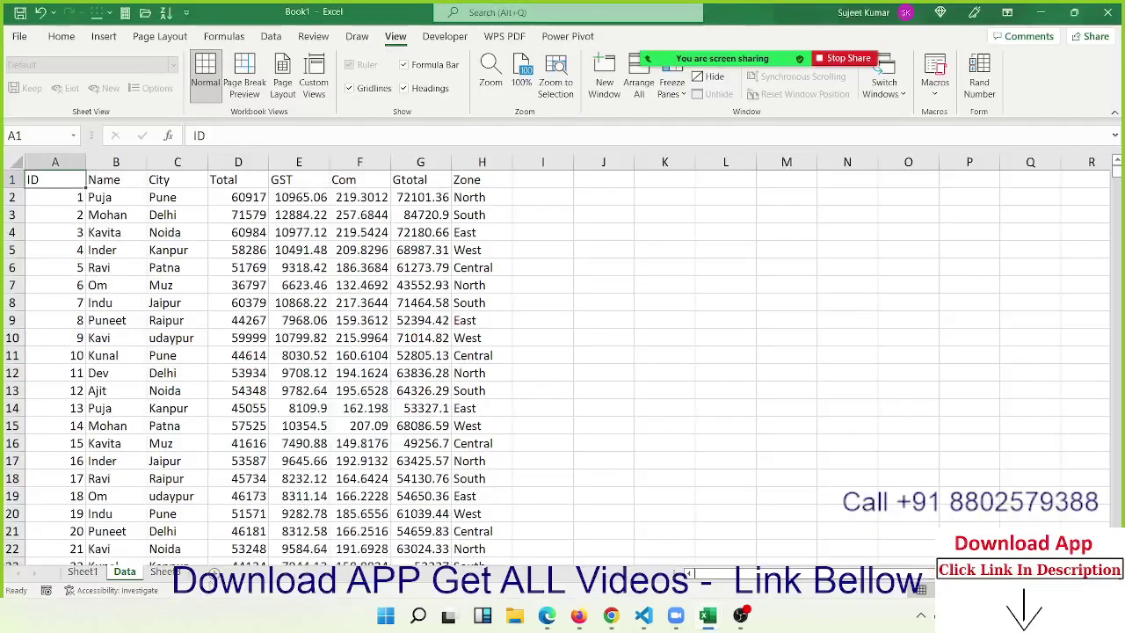
Step: Delete the blank Sheet5 next to Data, then go back to Macro3's code
{"action": "left_click", "coordinate": [164, 572]}
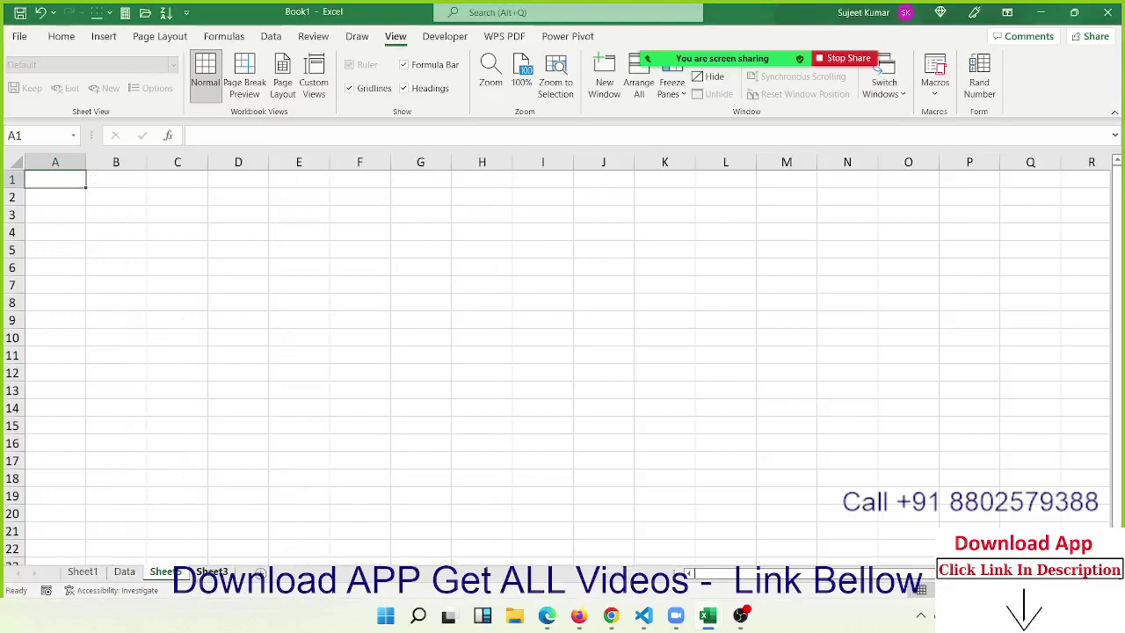
{"action": "right_click", "coordinate": [181, 573]}
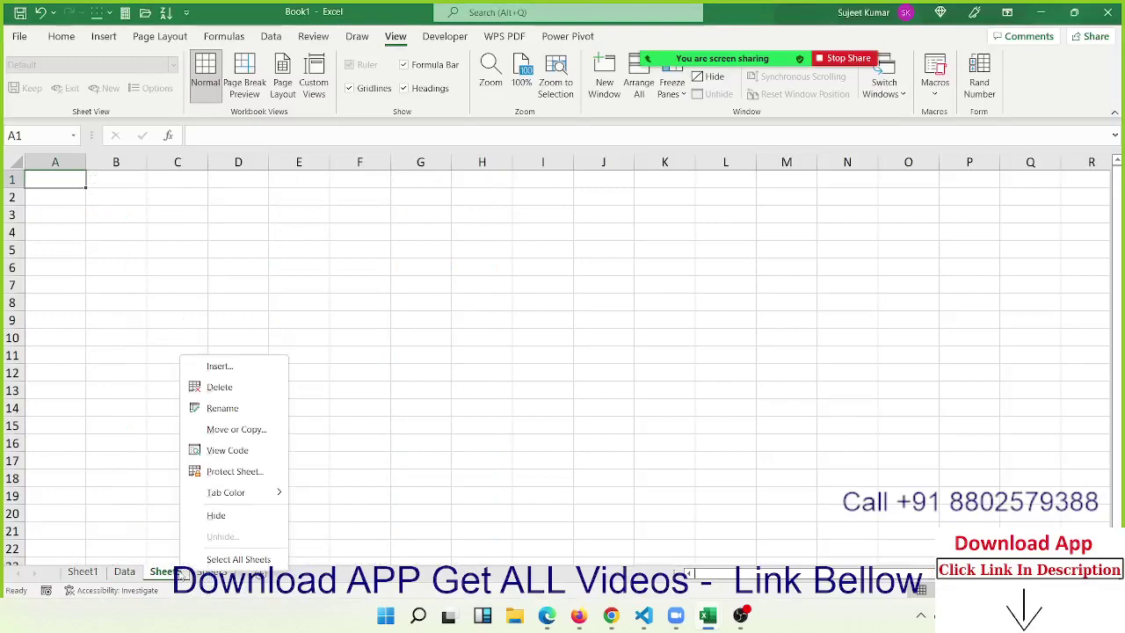
{"action": "left_click", "coordinate": [233, 389]}
{"action": "left_click", "coordinate": [537, 347]}
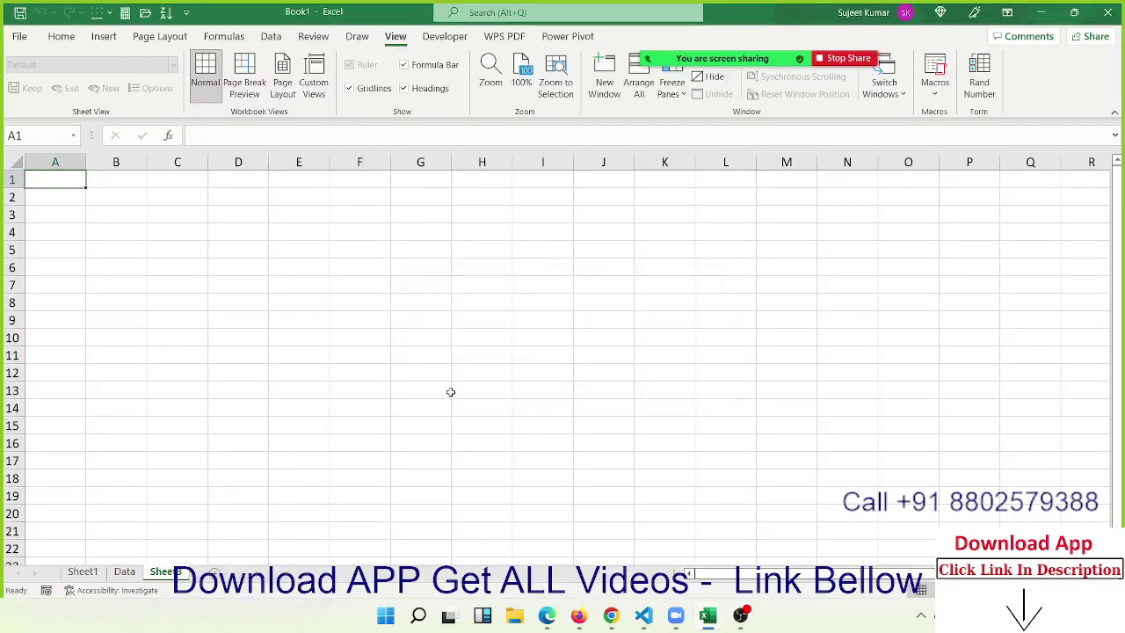
{"action": "key", "text": "alt+F11"}
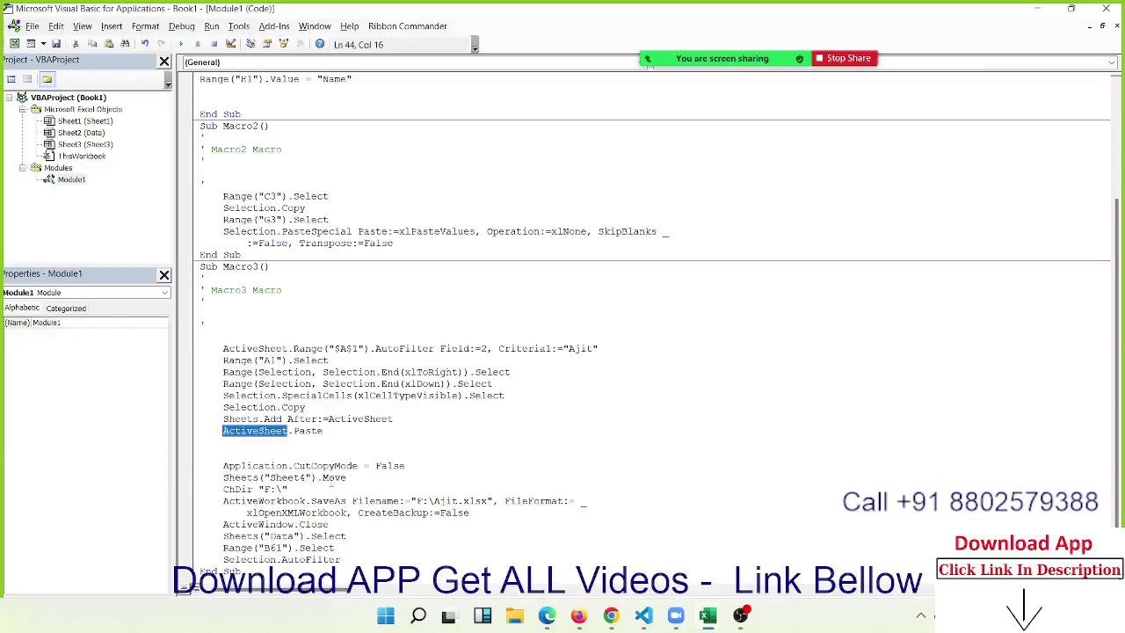
Step: Replace Sheets("Sheet4") with ActiveSheet in the Move line and delete the ChDir "F:\" line
{"action": "left_click", "coordinate": [313, 477]}
{"action": "left_click_drag", "start_coordinate": [315, 477], "coordinate": [223, 477]}
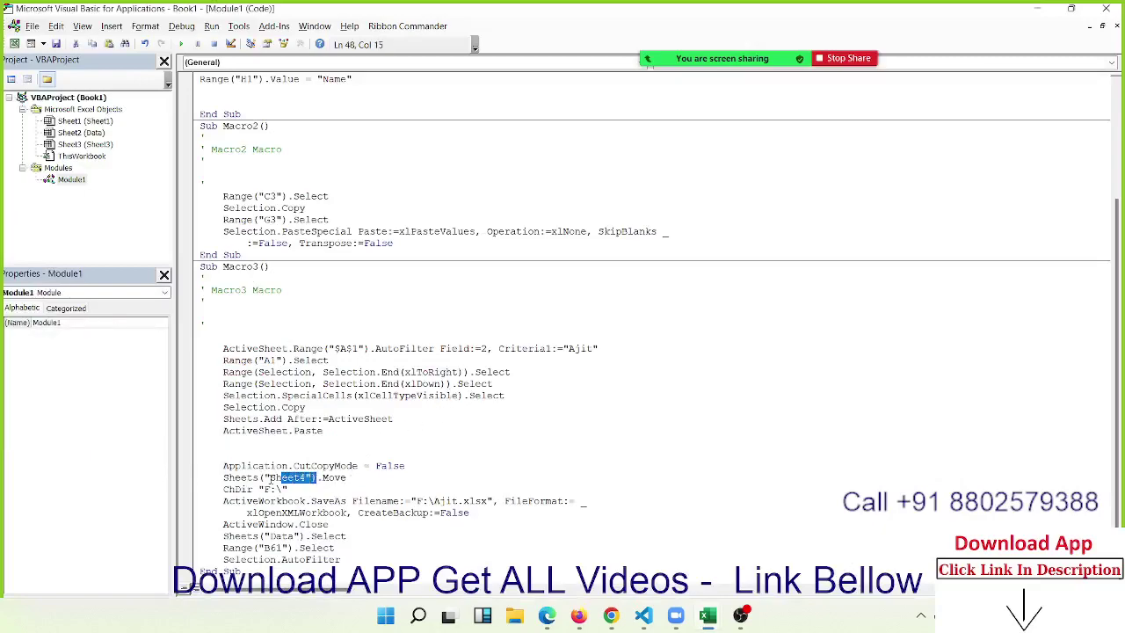
{"action": "key", "text": "ctrl+v"}
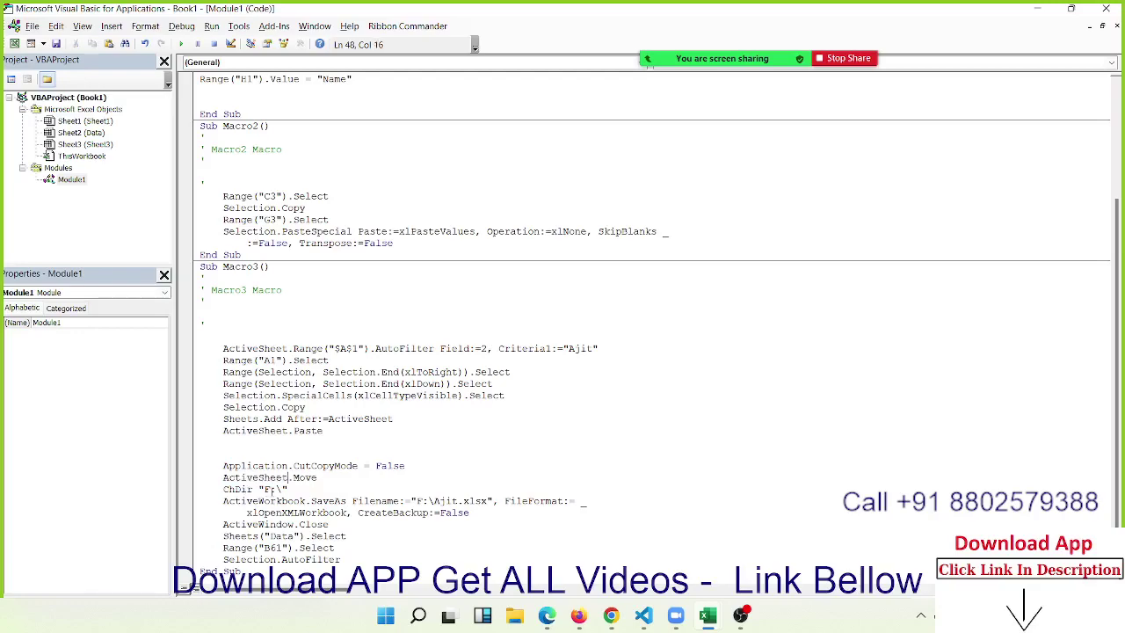
{"action": "left_click_drag", "start_coordinate": [288, 488], "coordinate": [221, 488]}
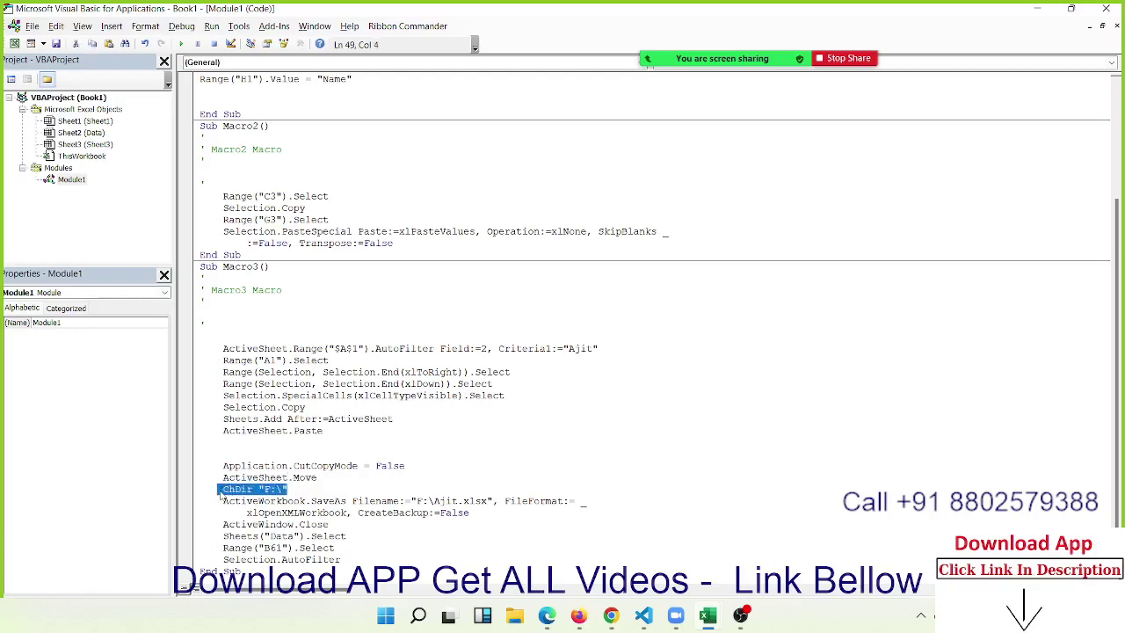
{"action": "key", "text": "Delete"}
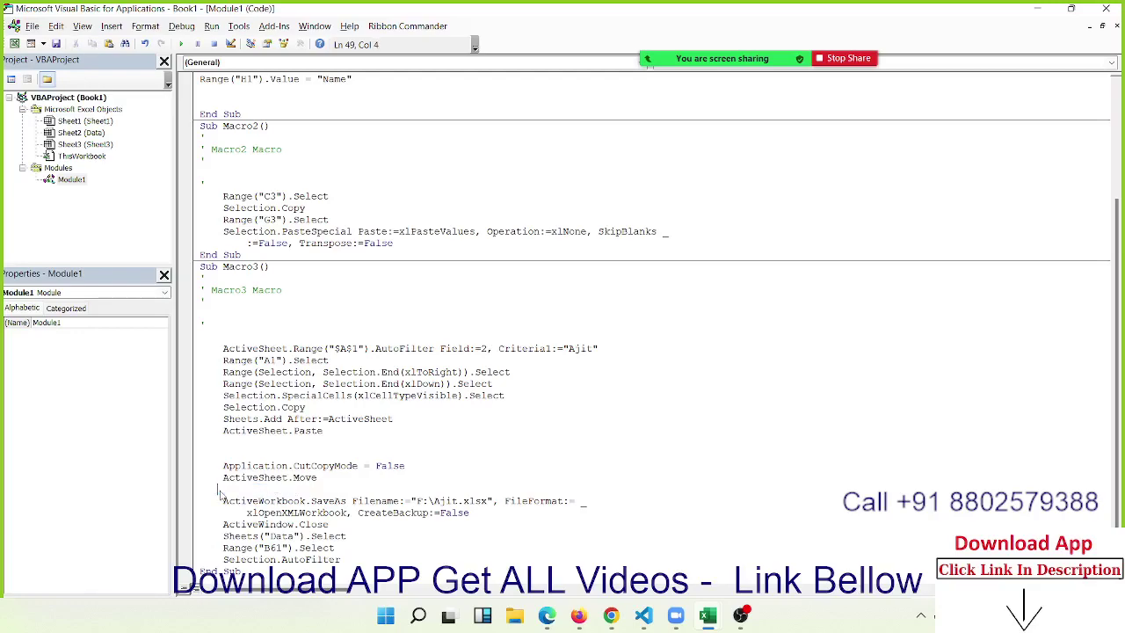
Step: Remove the blank lines after ActiveSheet.Paste and insert blank lines above the AutoFilter line
{"action": "left_click", "coordinate": [355, 535]}
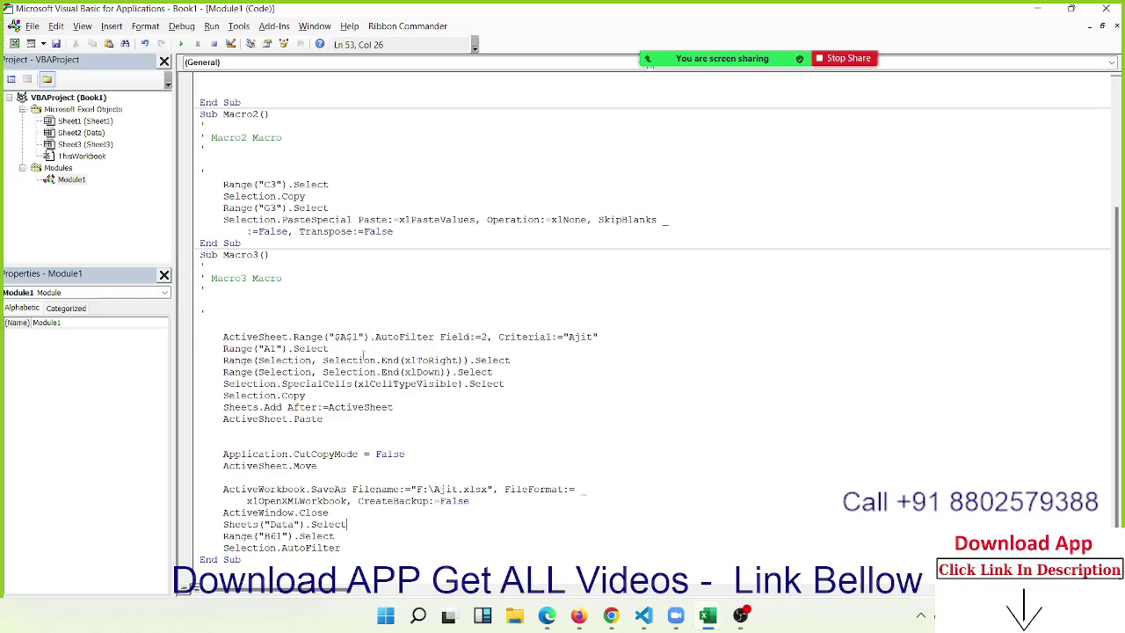
{"action": "left_click", "coordinate": [376, 475]}
{"action": "left_click_drag", "start_coordinate": [568, 337], "coordinate": [627, 347]}
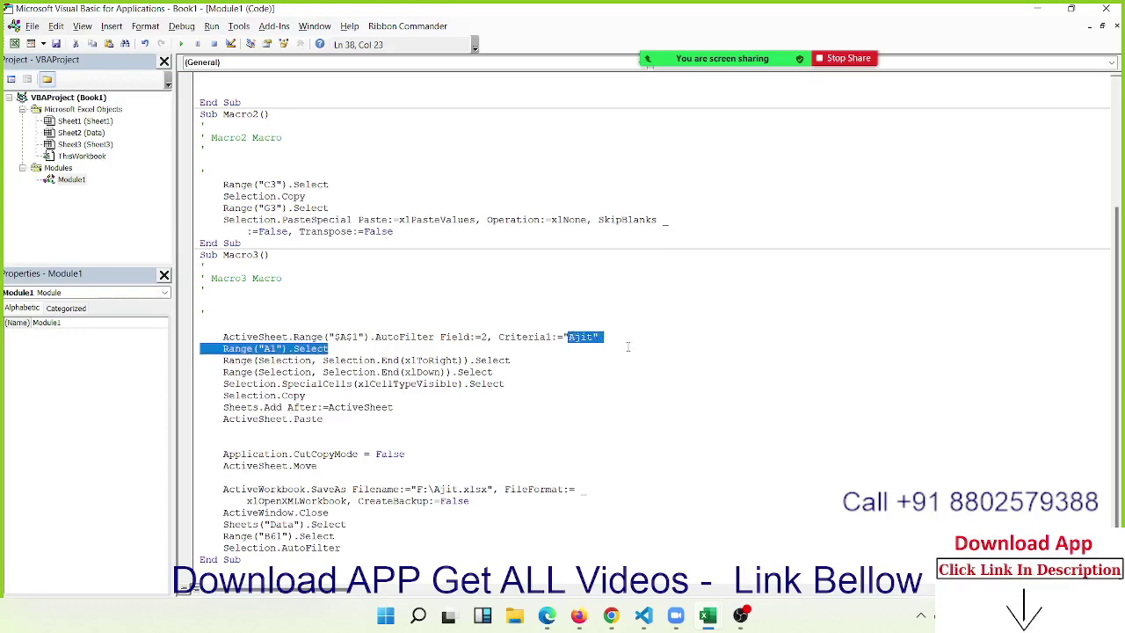
{"action": "left_click", "coordinate": [431, 540]}
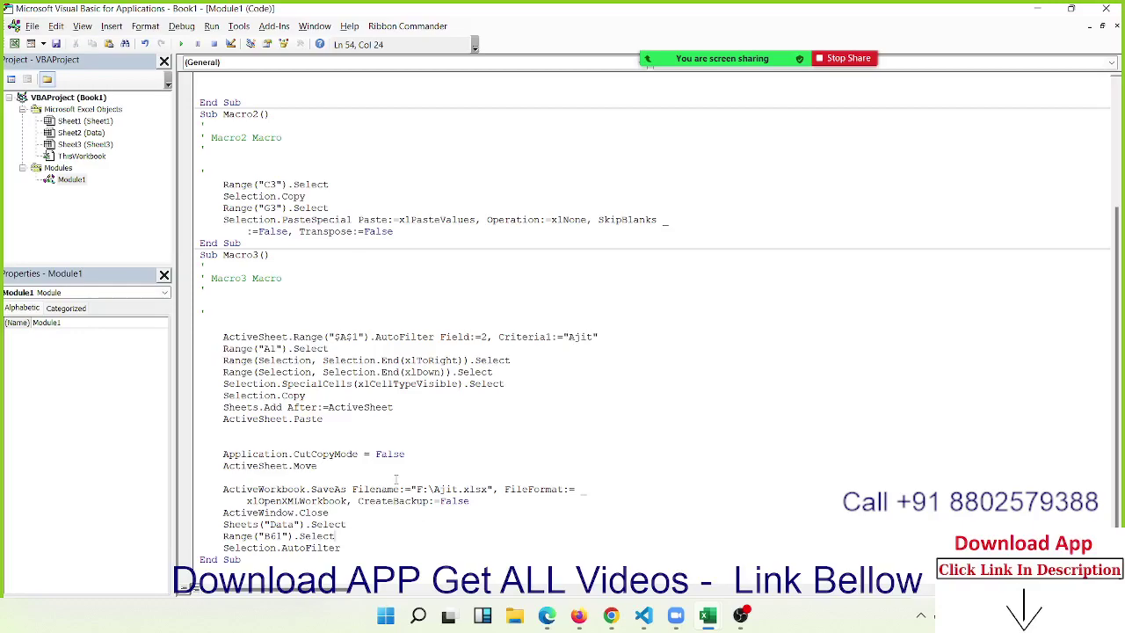
{"action": "left_click", "coordinate": [248, 430]}
{"action": "key", "text": "Delete"}
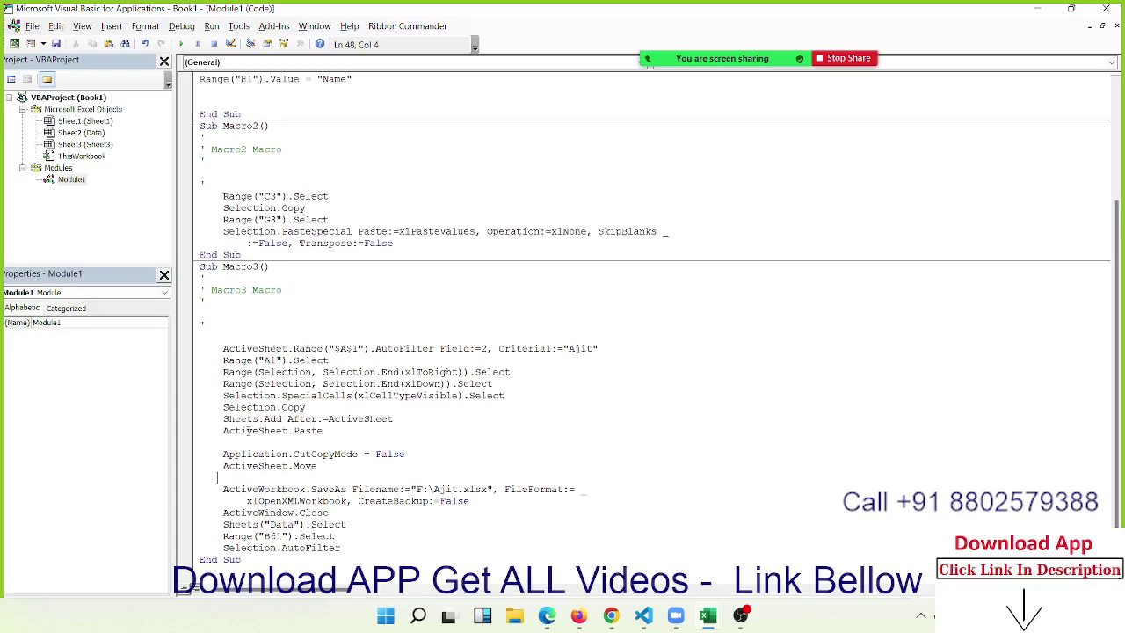
{"action": "key", "text": "Delete"}
{"action": "key", "text": "Up"}
{"action": "key", "text": "Up"}
{"action": "key", "text": "Up"}
{"action": "key", "text": "Up"}
{"action": "key", "text": "Up"}
{"action": "key", "text": "Up"}
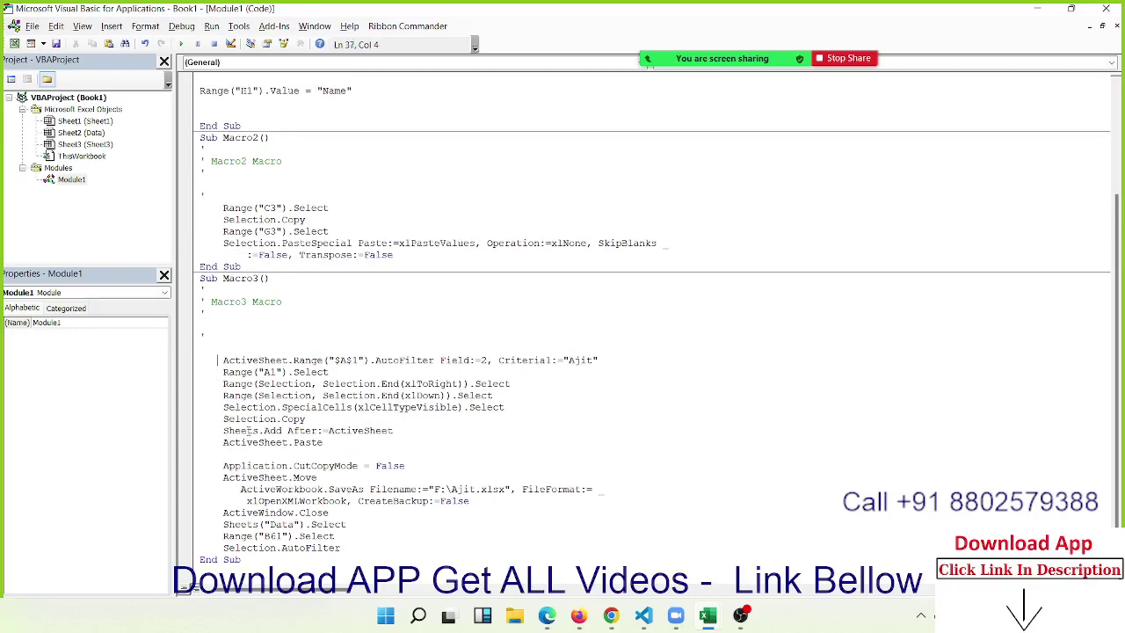
{"action": "key", "text": "Return"}
{"action": "key", "text": "Return"}
{"action": "key", "text": "Up"}
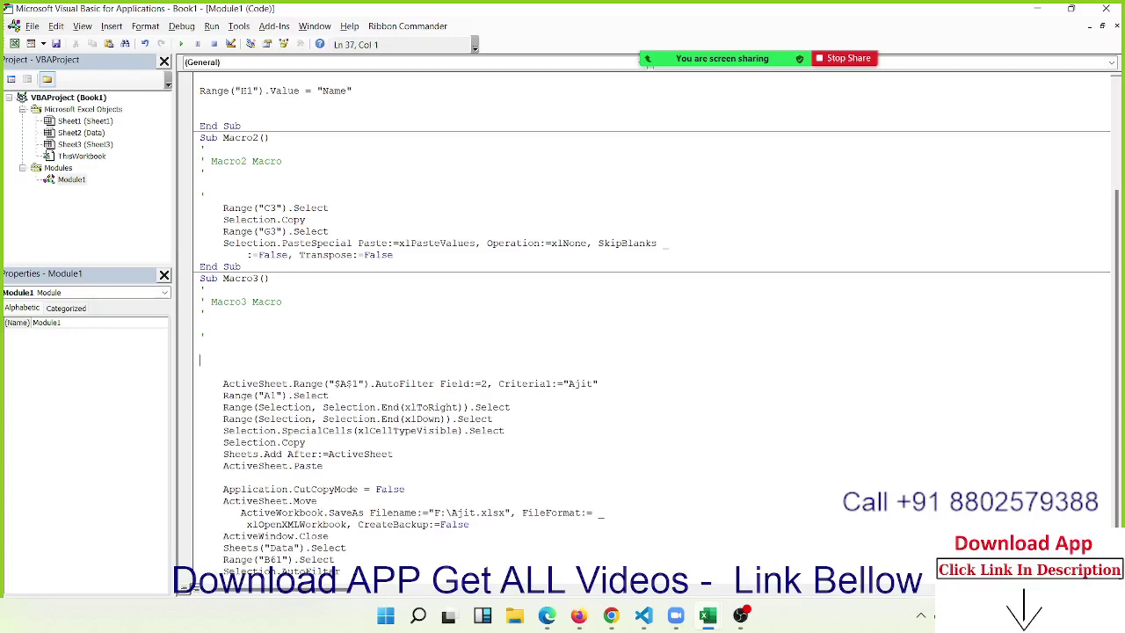
Step: Add n = InputBox("Enter Name") as the first line of Macro3's body
{"action": "type", "text": "n=in"}
{"action": "type", "text": "putb"}
{"action": "type", "text": "ox(\""}
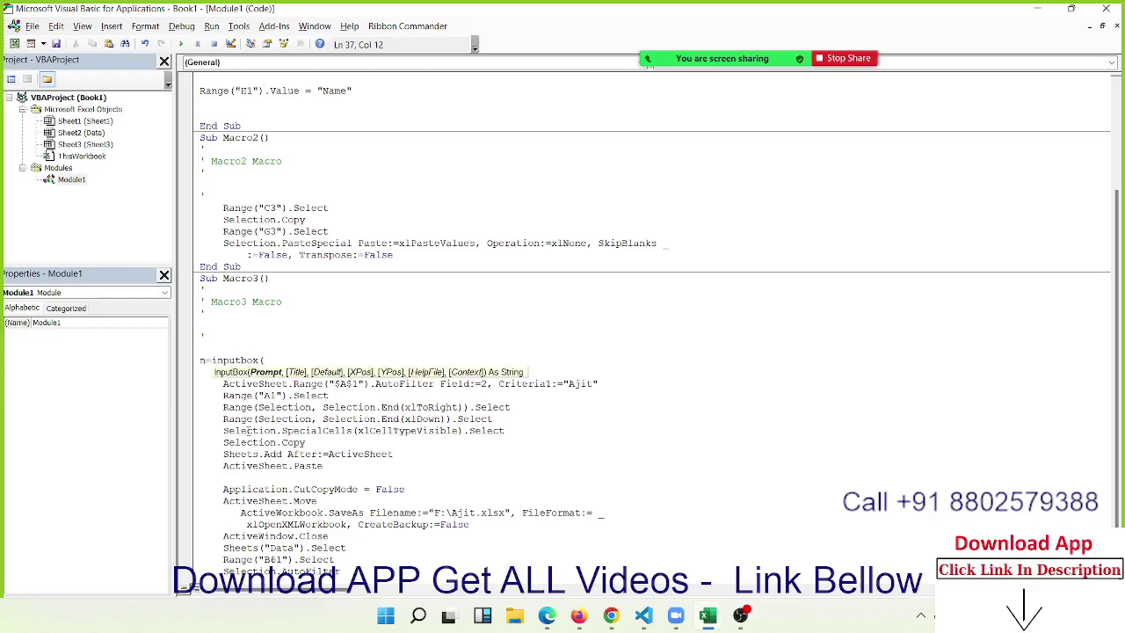
{"action": "type", "text": "Ex"}
{"action": "key", "text": "BackSpace"}
{"action": "type", "text": "n"}
{"action": "type", "text": "ter Na"}
{"action": "type", "text": "me\""}
{"action": "type", "text": ")"}
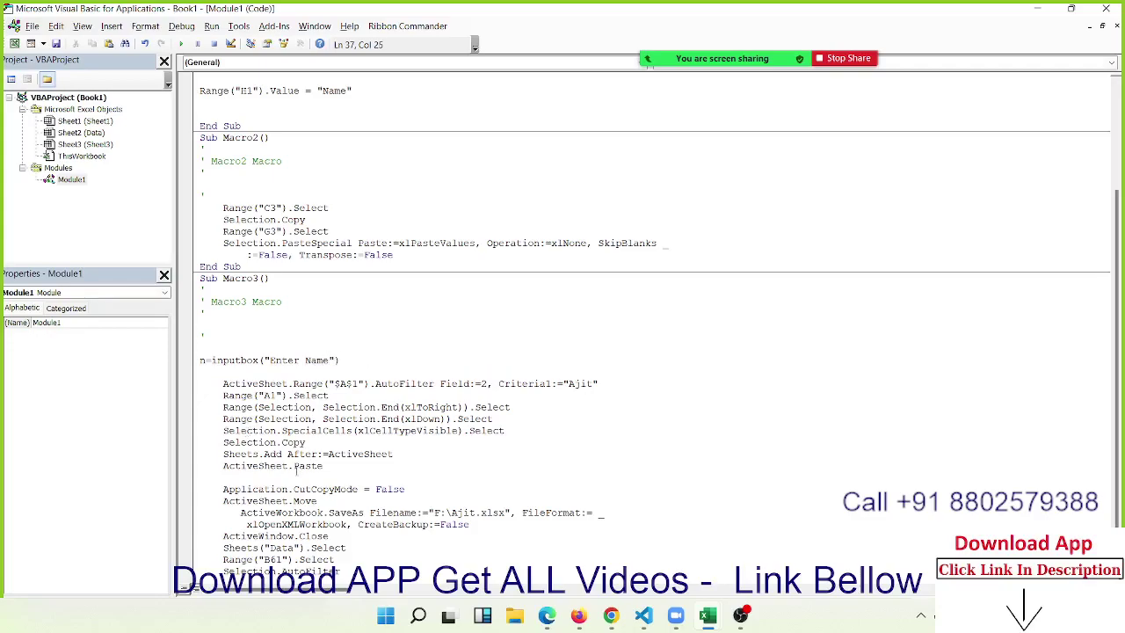
{"action": "left_click", "coordinate": [300, 443]}
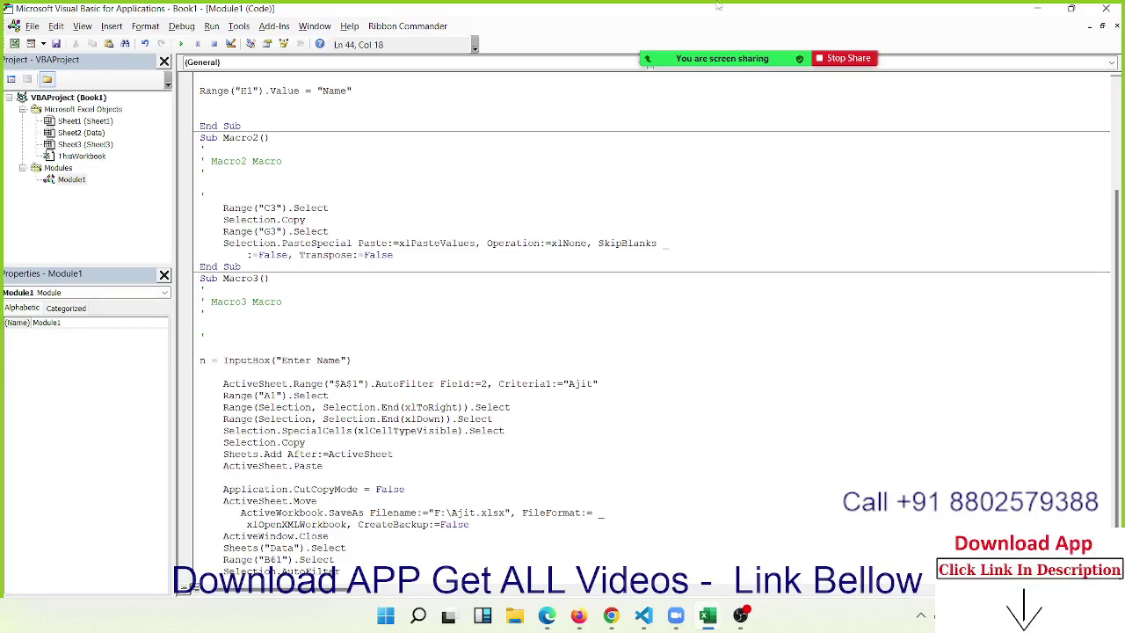
{"action": "mouse_move", "coordinate": [666, 49]}
{"action": "left_click", "coordinate": [890, 35]}
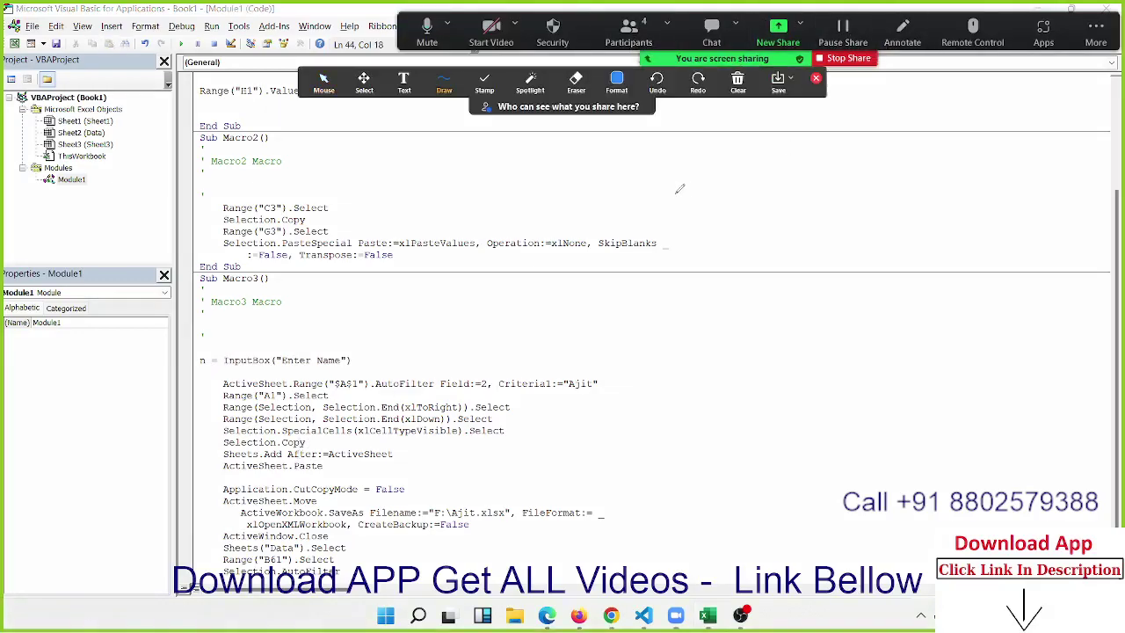
{"action": "mouse_move", "coordinate": [671, 183]}
{"action": "left_mouse_down"}
{"action": "mouse_move", "coordinate": [753, 212]}
{"action": "mouse_move", "coordinate": [780, 185]}
{"action": "mouse_move", "coordinate": [812, 199]}
{"action": "left_mouse_up"}
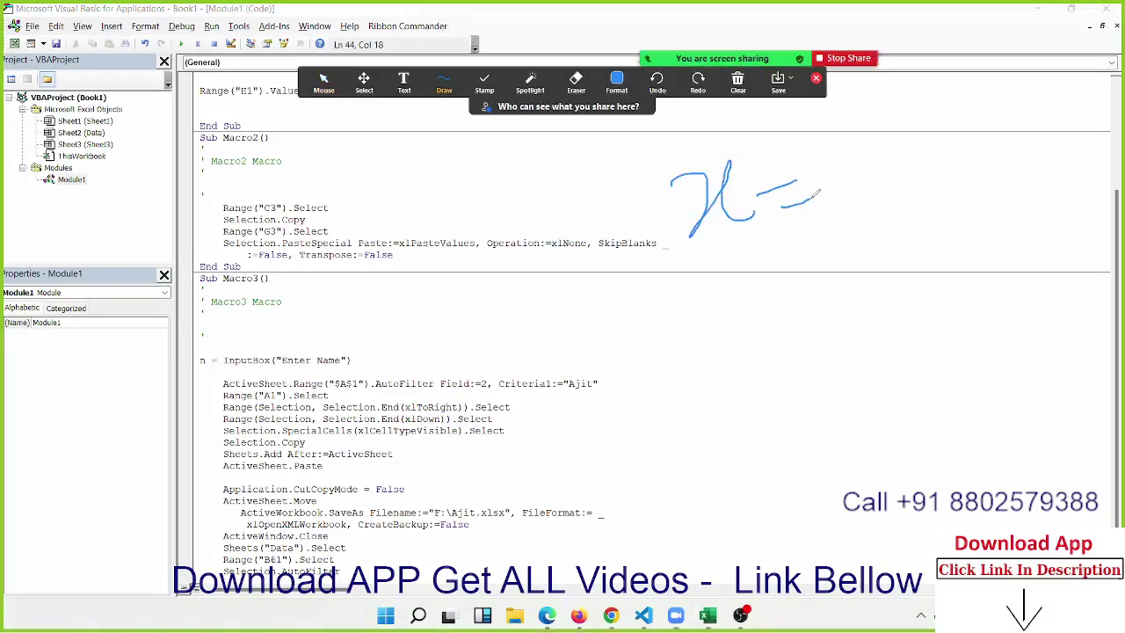
{"action": "left_click_drag", "start_coordinate": [843, 151], "coordinate": [866, 209]}
{"action": "mouse_move", "coordinate": [879, 151]}
{"action": "left_mouse_down"}
{"action": "mouse_move", "coordinate": [958, 170]}
{"action": "mouse_move", "coordinate": [925, 146]}
{"action": "left_mouse_up"}
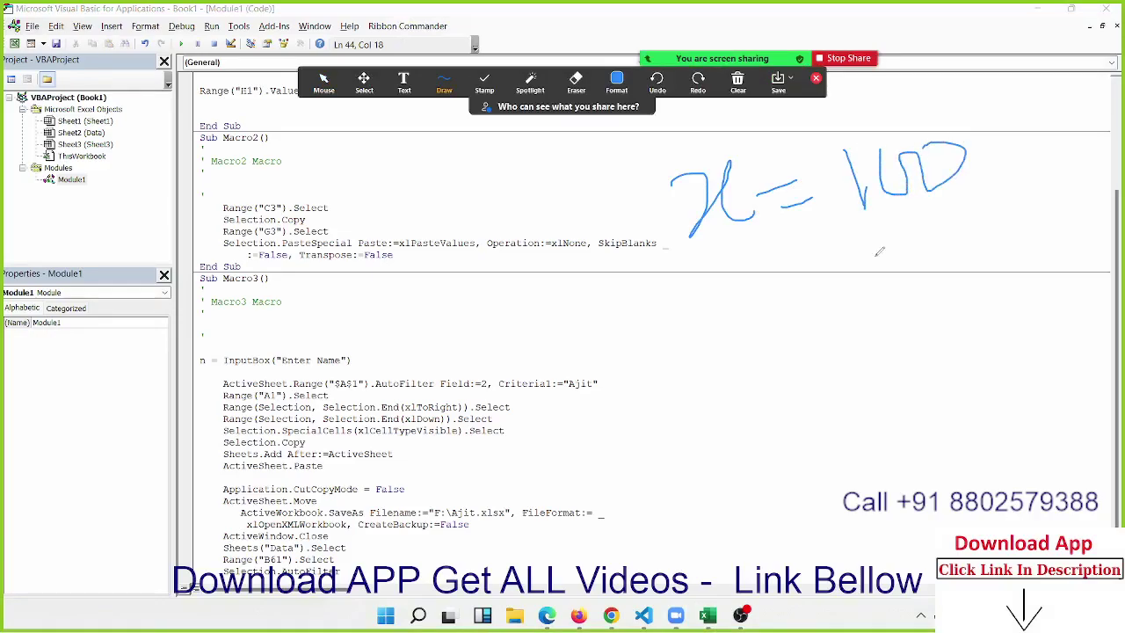
{"action": "mouse_move", "coordinate": [701, 361]}
{"action": "left_mouse_down"}
{"action": "mouse_move", "coordinate": [768, 324]}
{"action": "mouse_move", "coordinate": [796, 374]}
{"action": "mouse_move", "coordinate": [831, 334]}
{"action": "mouse_move", "coordinate": [835, 365]}
{"action": "left_mouse_up"}
{"action": "left_click_drag", "start_coordinate": [869, 308], "coordinate": [893, 351]}
{"action": "left_click_drag", "start_coordinate": [905, 299], "coordinate": [924, 300]}
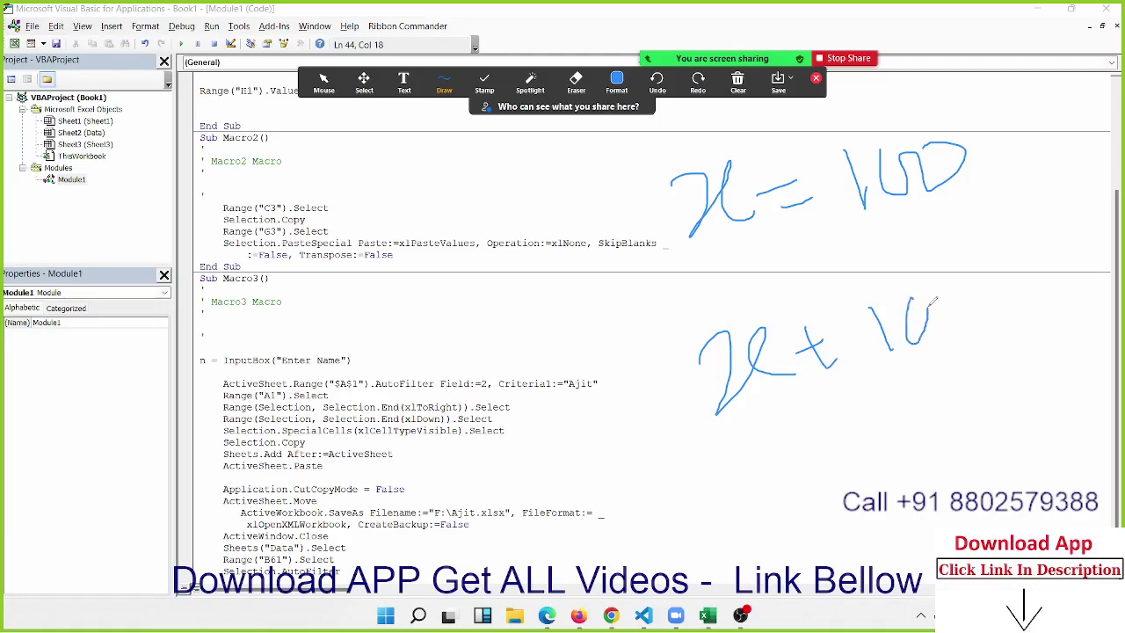
{"action": "mouse_move", "coordinate": [754, 466]}
{"action": "left_mouse_down"}
{"action": "mouse_move", "coordinate": [796, 452]}
{"action": "mouse_move", "coordinate": [796, 476]}
{"action": "mouse_move", "coordinate": [866, 428]}
{"action": "mouse_move", "coordinate": [891, 483]}
{"action": "left_mouse_up"}
{"action": "left_click_drag", "start_coordinate": [899, 431], "coordinate": [905, 423]}
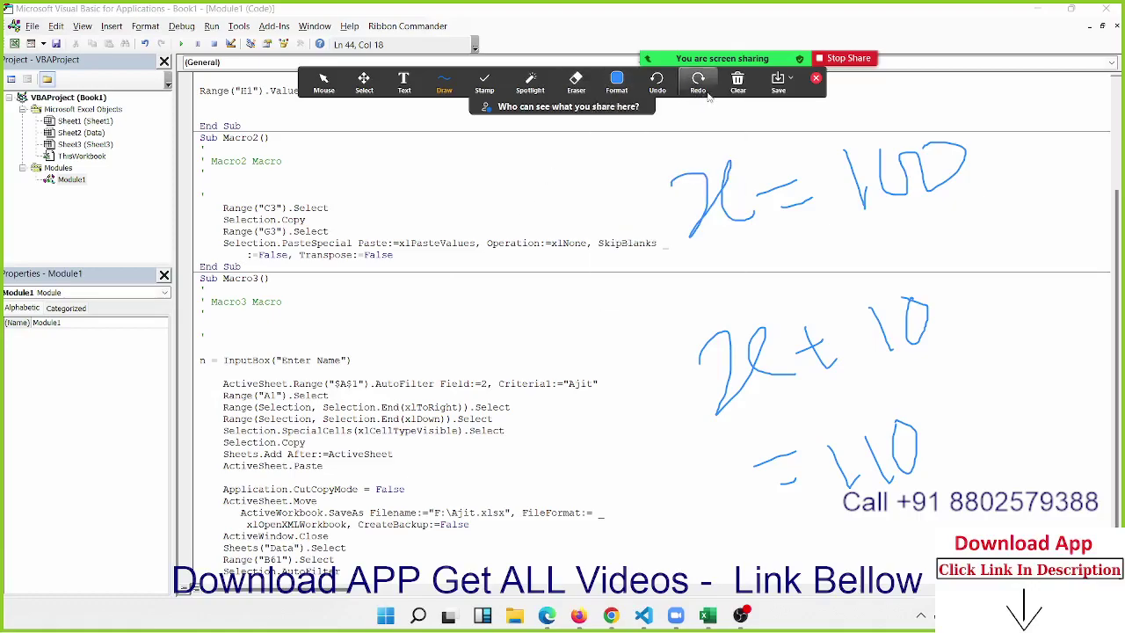
{"action": "left_click", "coordinate": [737, 84]}
{"action": "left_click", "coordinate": [743, 135]}
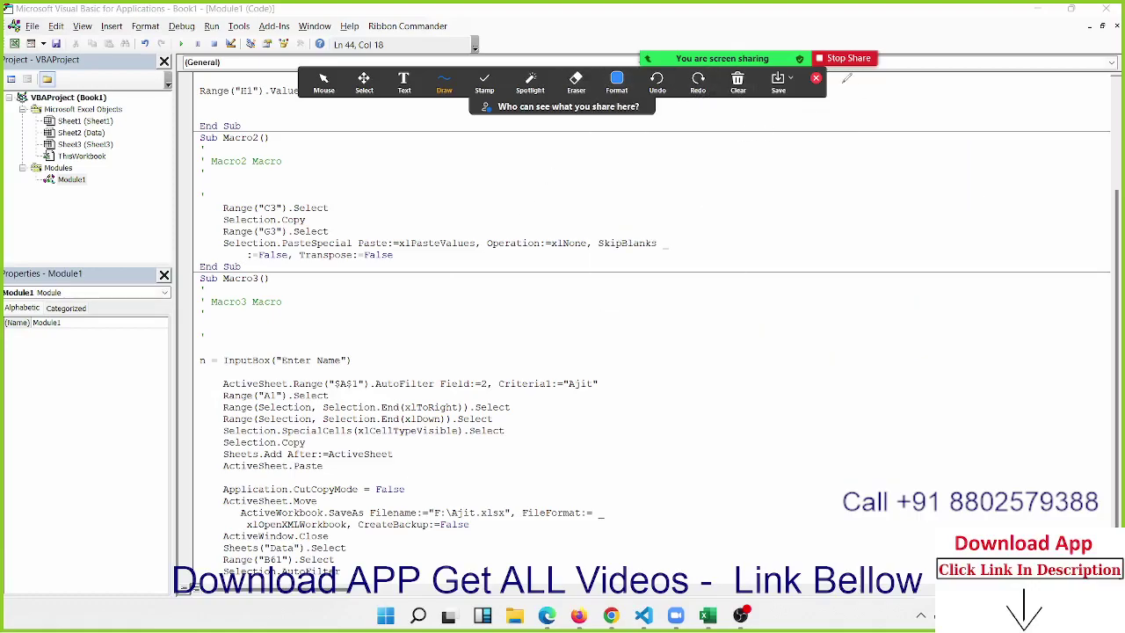
Step: Replace the fixed name Ajit with n in the Criteria1 filter and the SaveAs file name
{"action": "left_click", "coordinate": [815, 78]}
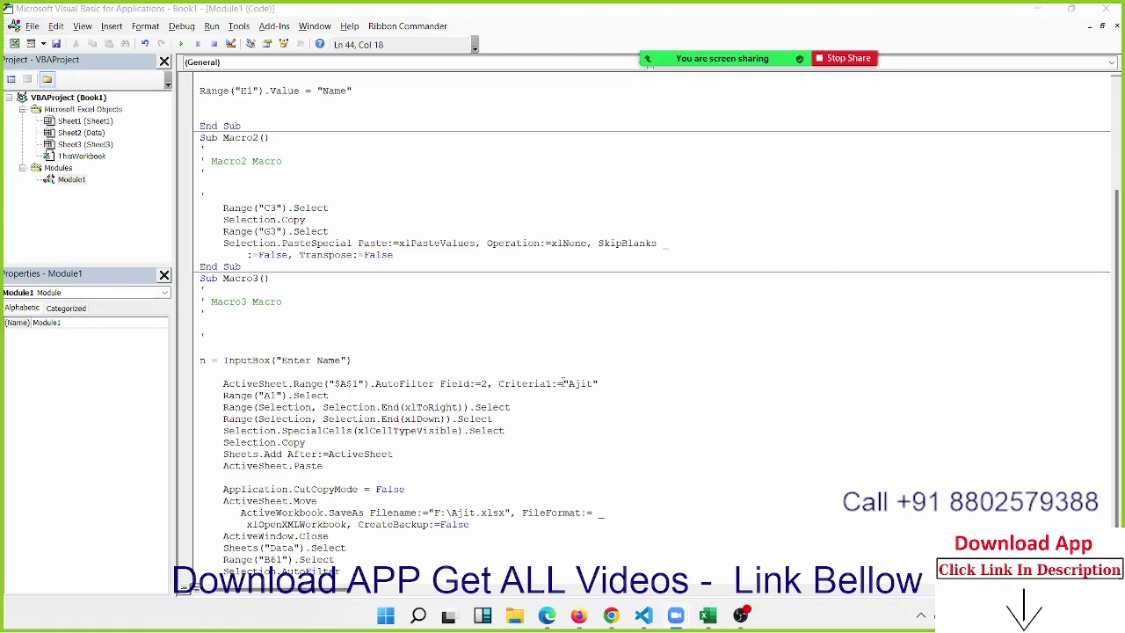
{"action": "left_click", "coordinate": [565, 383]}
{"action": "left_click_drag", "start_coordinate": [565, 383], "coordinate": [604, 384]}
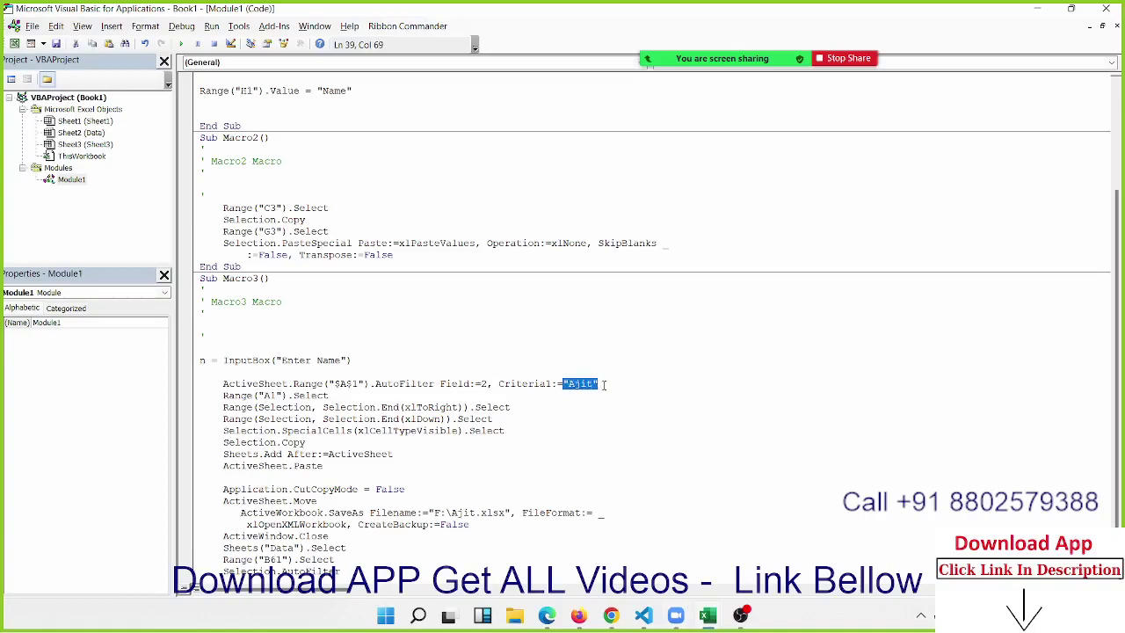
{"action": "type", "text": "n"}
{"action": "scroll", "coordinate": [449, 469], "scroll_direction": "down", "scroll_amount": 1}
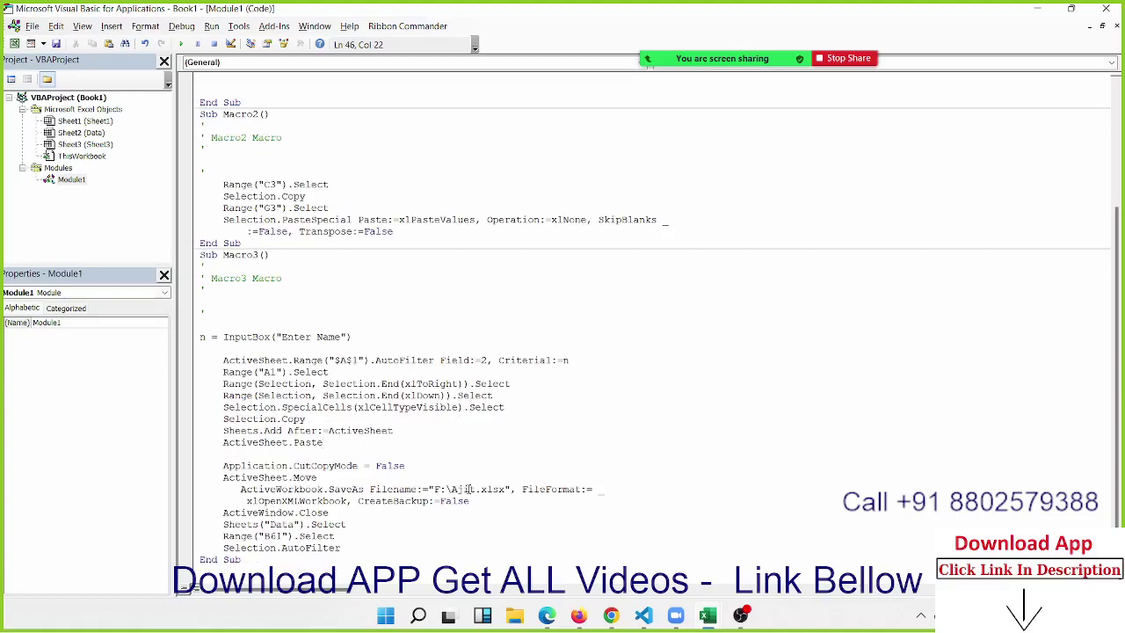
{"action": "left_click_drag", "start_coordinate": [450, 488], "coordinate": [476, 489]}
{"action": "type", "text": "n"}
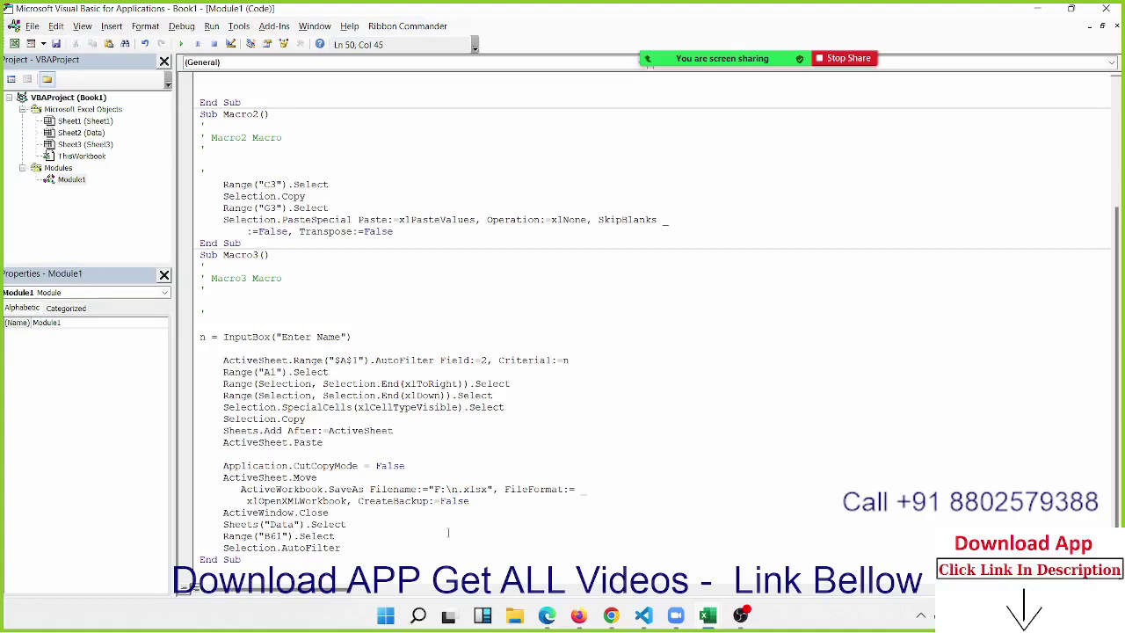
{"action": "mouse_move", "coordinate": [428, 489]}
{"action": "left_mouse_down"}
{"action": "mouse_move", "coordinate": [499, 488]}
{"action": "mouse_move", "coordinate": [487, 491]}
{"action": "left_mouse_up"}
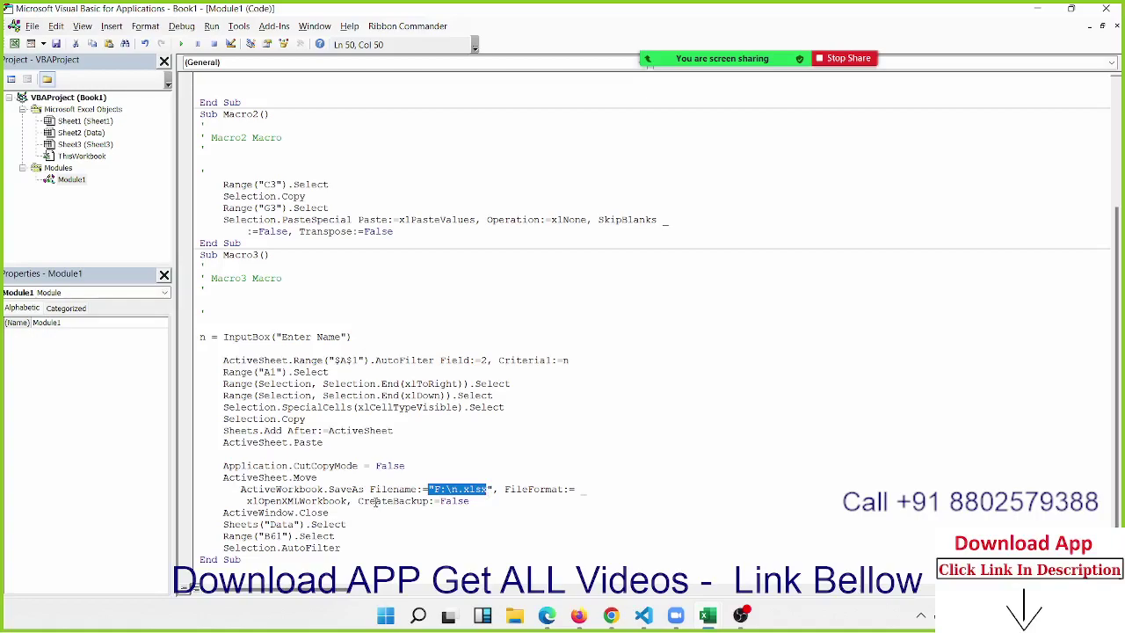
Step: In Excel, enter A in cell A1 and 1 in cell B1
{"action": "key", "text": "alt+Tab"}
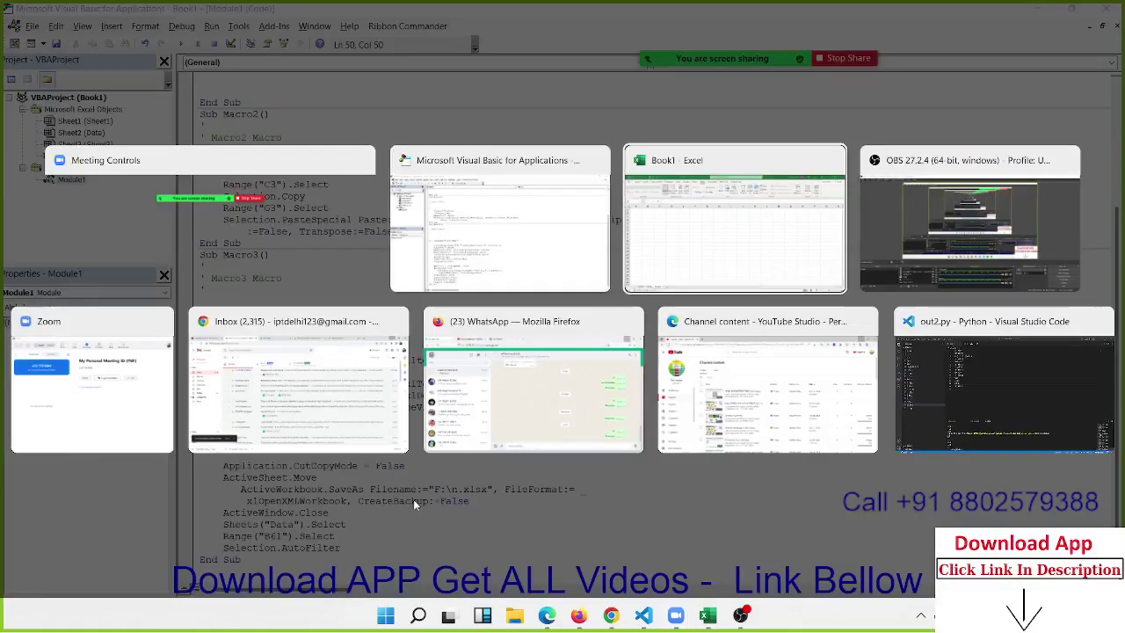
{"action": "type", "text": "A"}
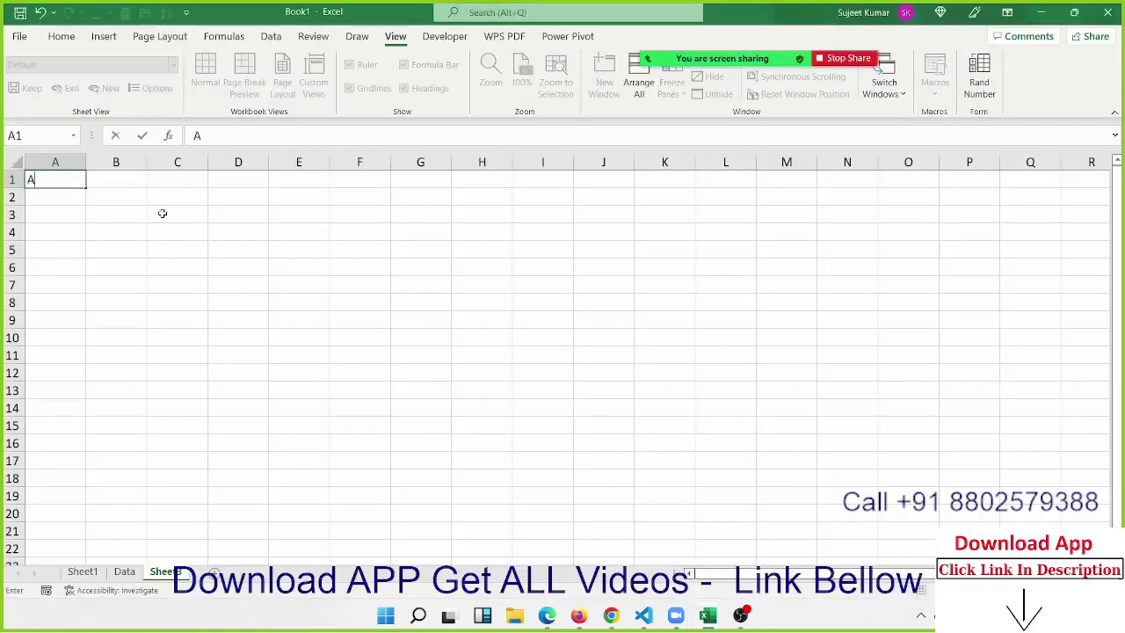
{"action": "key", "text": "Tab"}
{"action": "type", "text": "1"}
{"action": "key", "text": "Return"}
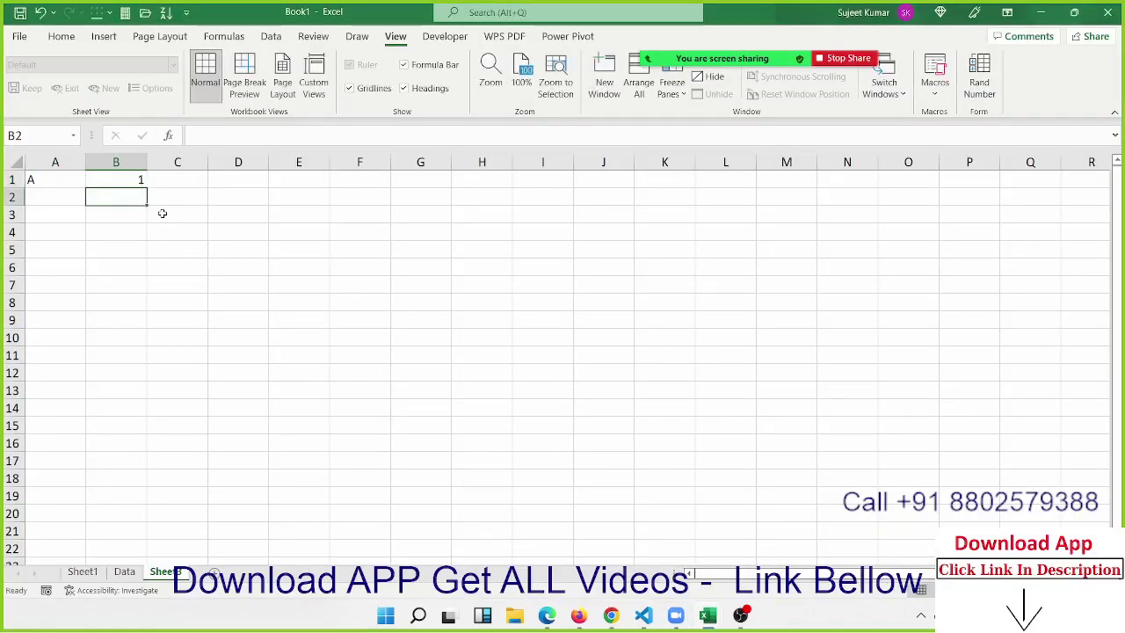
{"action": "key", "text": "Up"}
{"action": "key", "text": "Right"}
Step: Put the formula =A1&B1 in C1 so it displays A1
{"action": "type", "text": "A"}
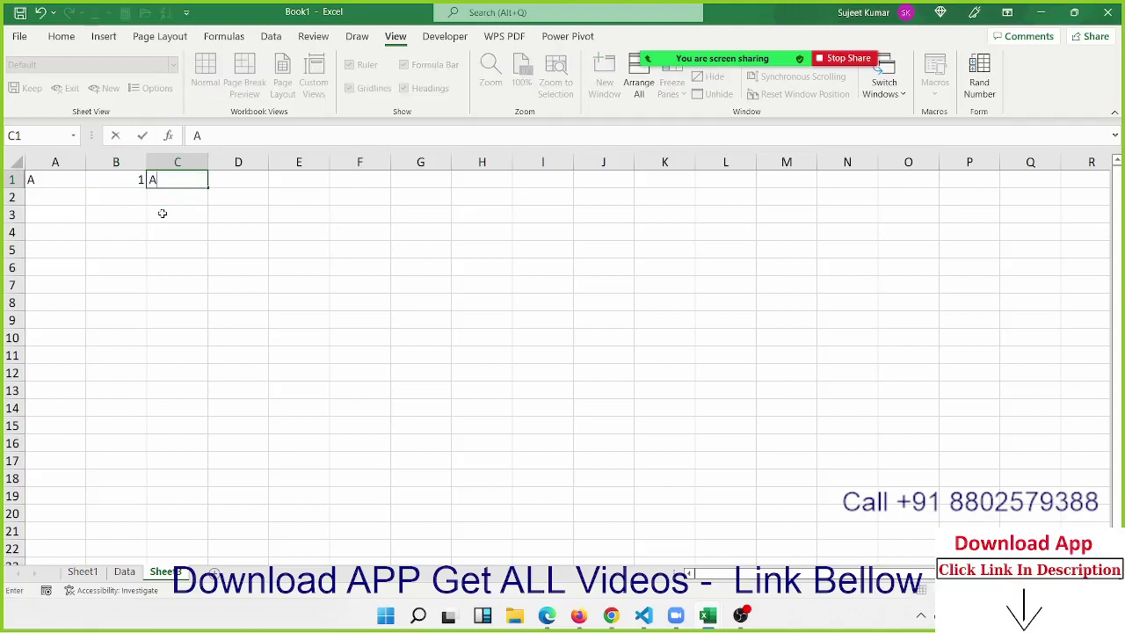
{"action": "type", "text": "1"}
{"action": "key", "text": "Return"}
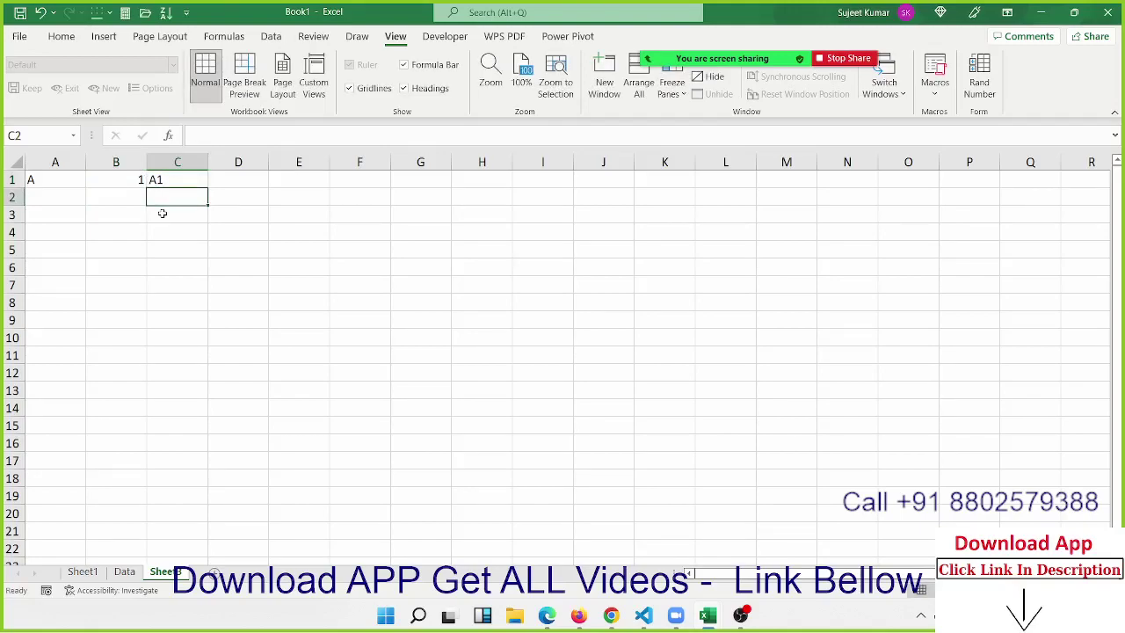
{"action": "key", "text": "Up"}
{"action": "key", "text": "Delete"}
{"action": "type", "text": "="}
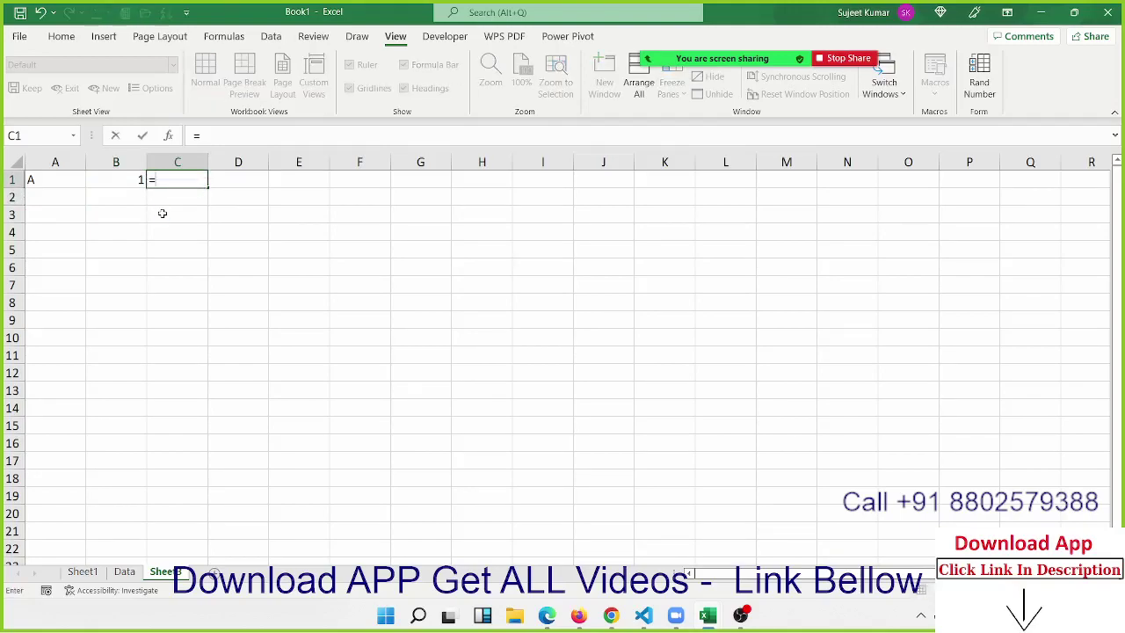
{"action": "left_click", "coordinate": [43, 179]}
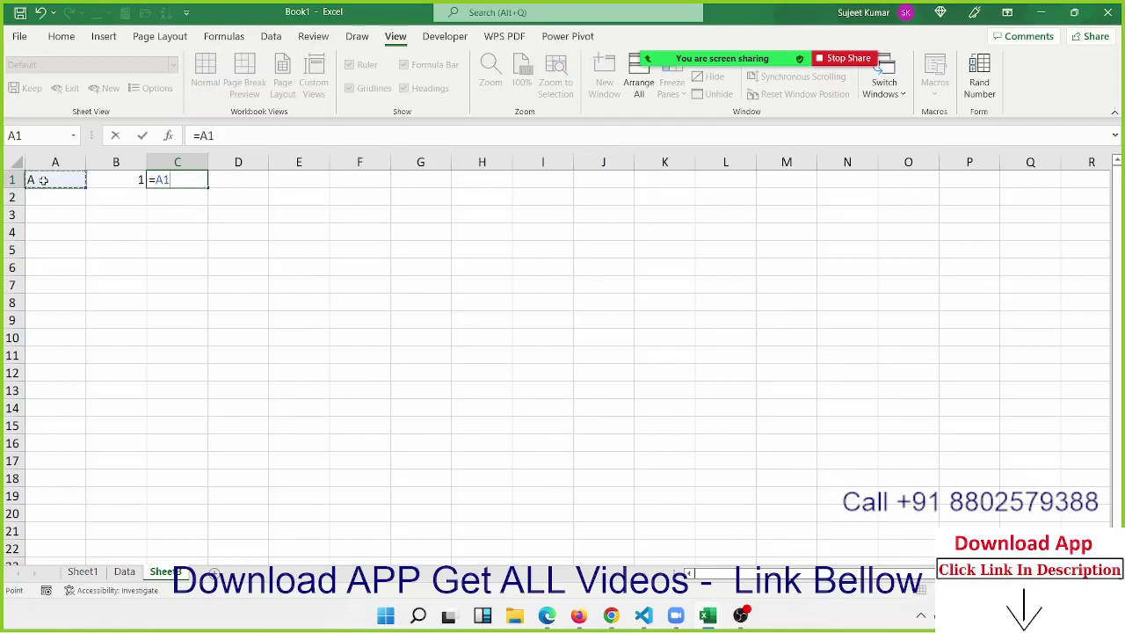
{"action": "type", "text": "&"}
{"action": "left_click", "coordinate": [116, 176]}
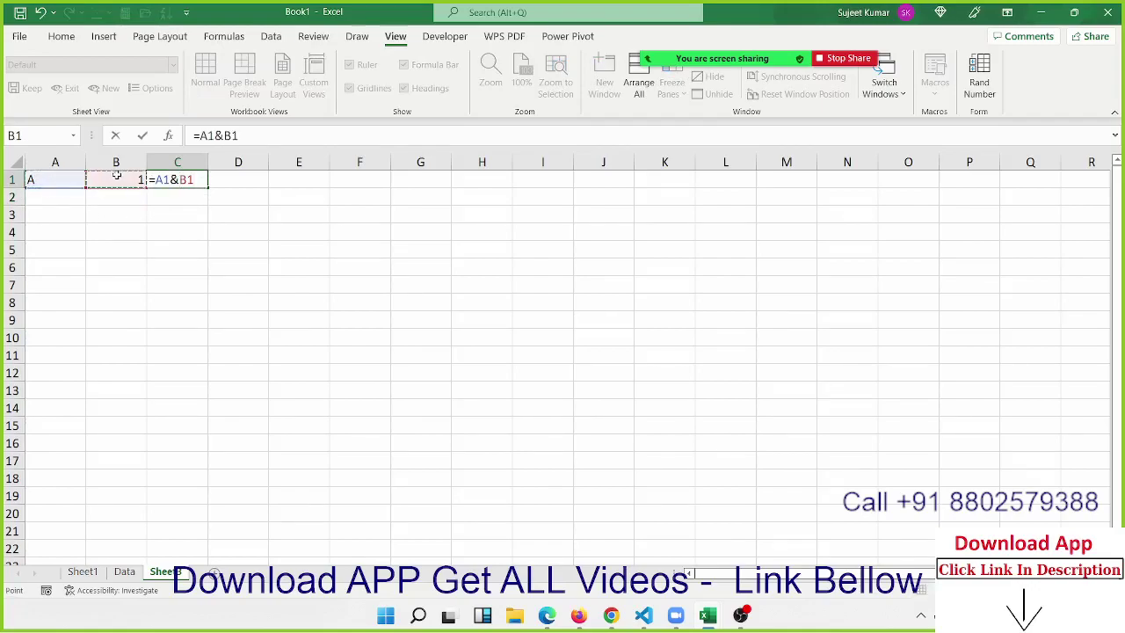
{"action": "key", "text": "Return"}
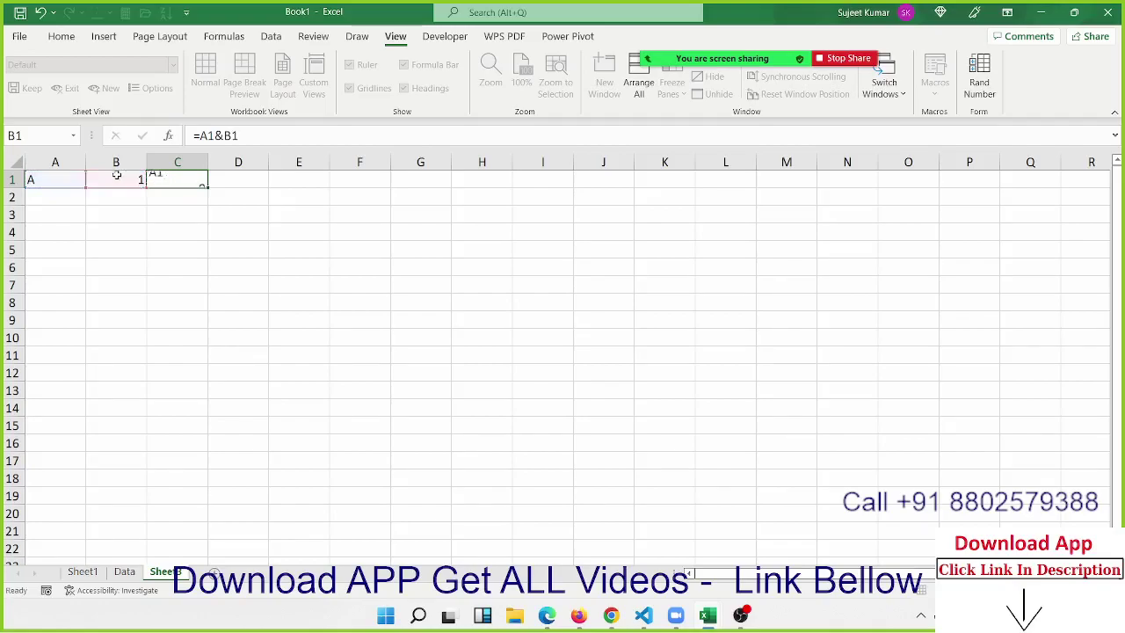
{"action": "key", "text": "Up"}
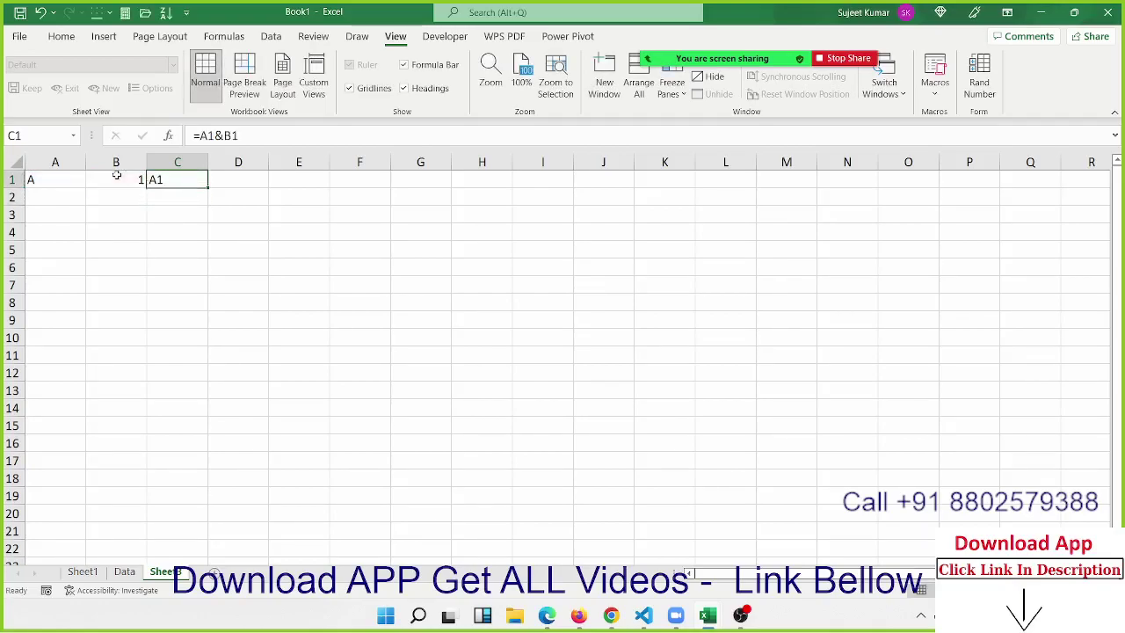
Step: Rewrite the SaveAs file name as "F:\" & n & ".xlsx", then return to Excel
{"action": "key", "text": "alt+Tab"}
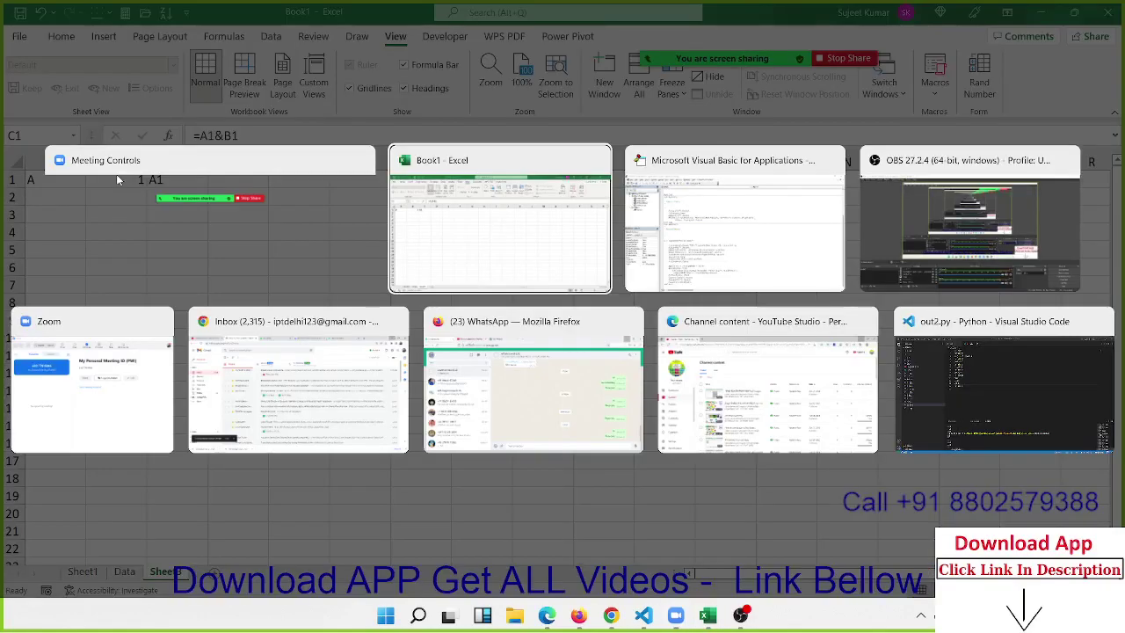
{"action": "key", "text": "Right"}
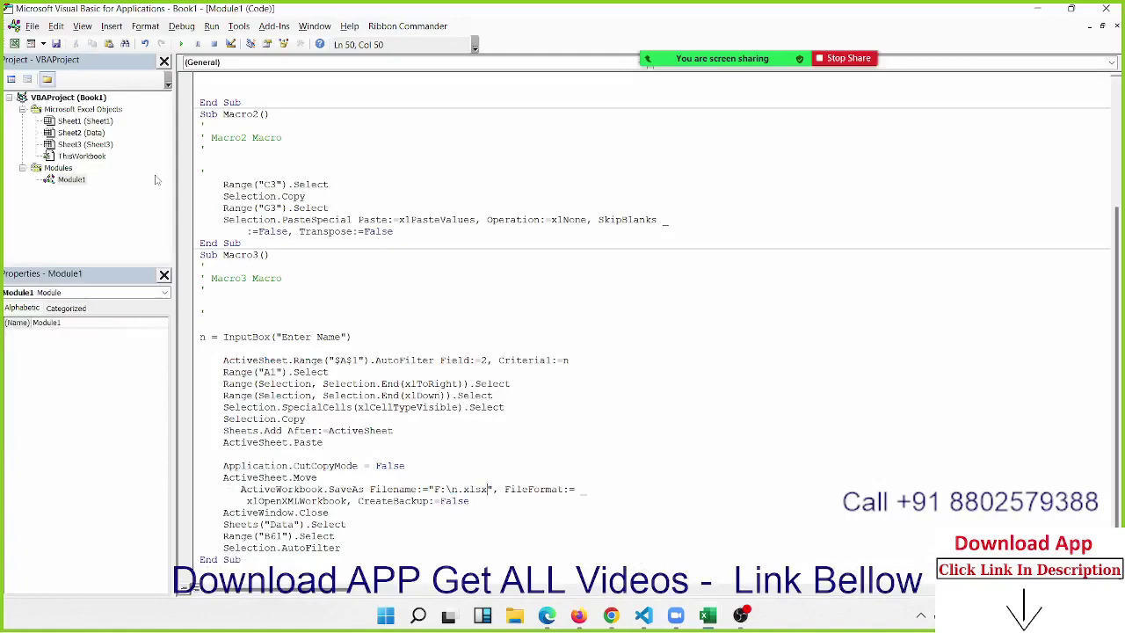
{"action": "key", "text": "Left"}
{"action": "key", "text": "Left"}
{"action": "key", "text": "Left"}
{"action": "key", "text": "Left"}
{"action": "type", "text": "\" "}
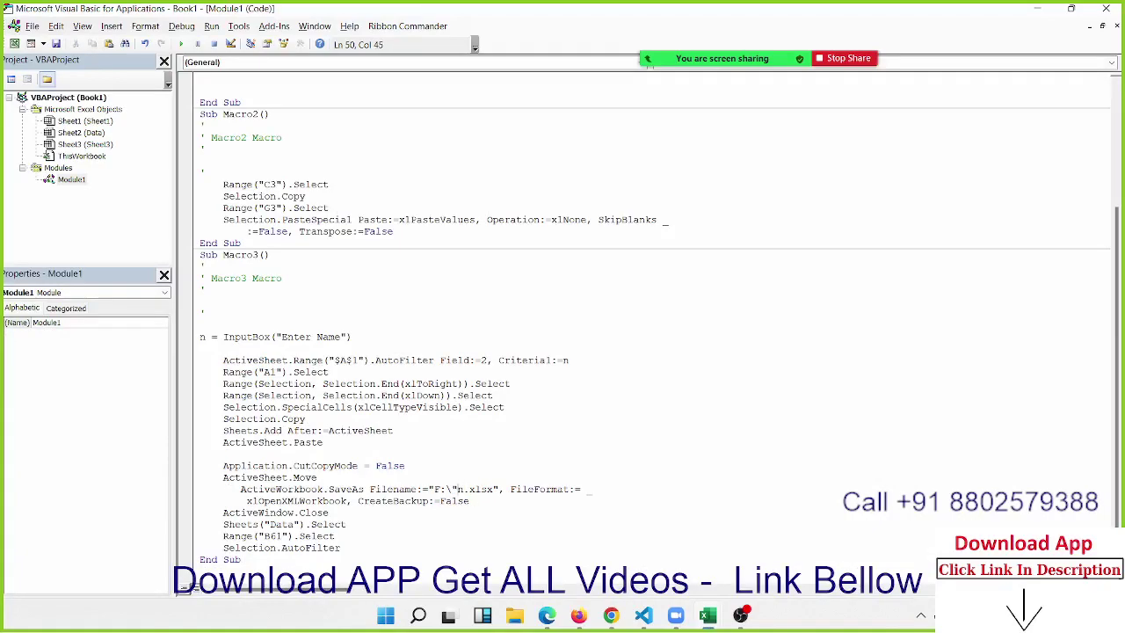
{"action": "type", "text": "& n"}
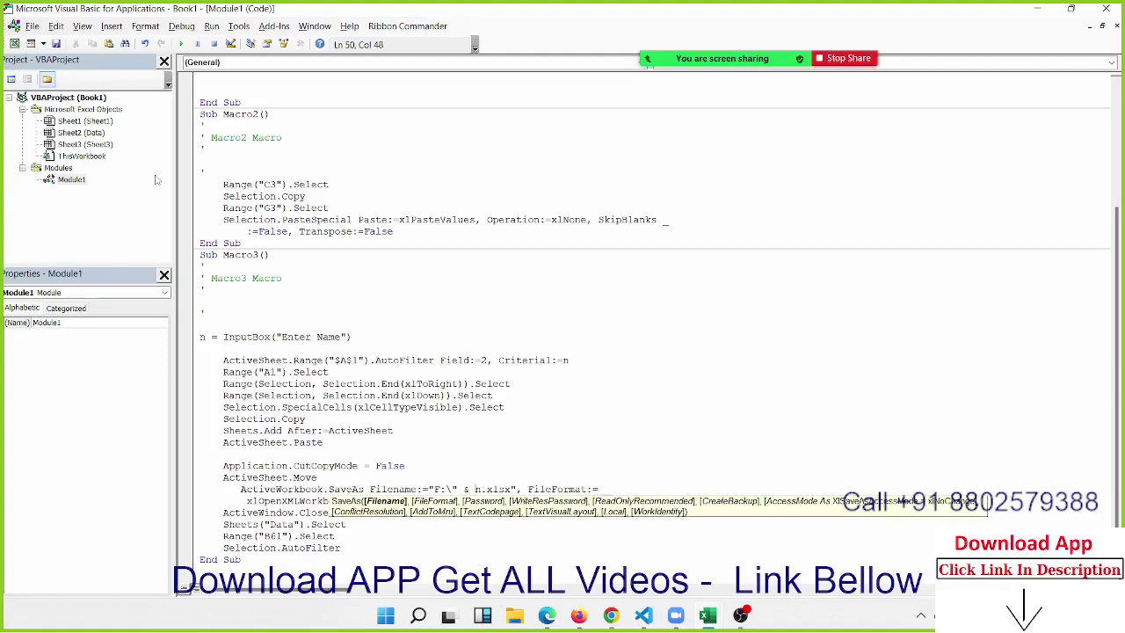
{"action": "type", "text": " & "}
{"action": "type", "text": "\""}
{"action": "left_click", "coordinate": [158, 179]}
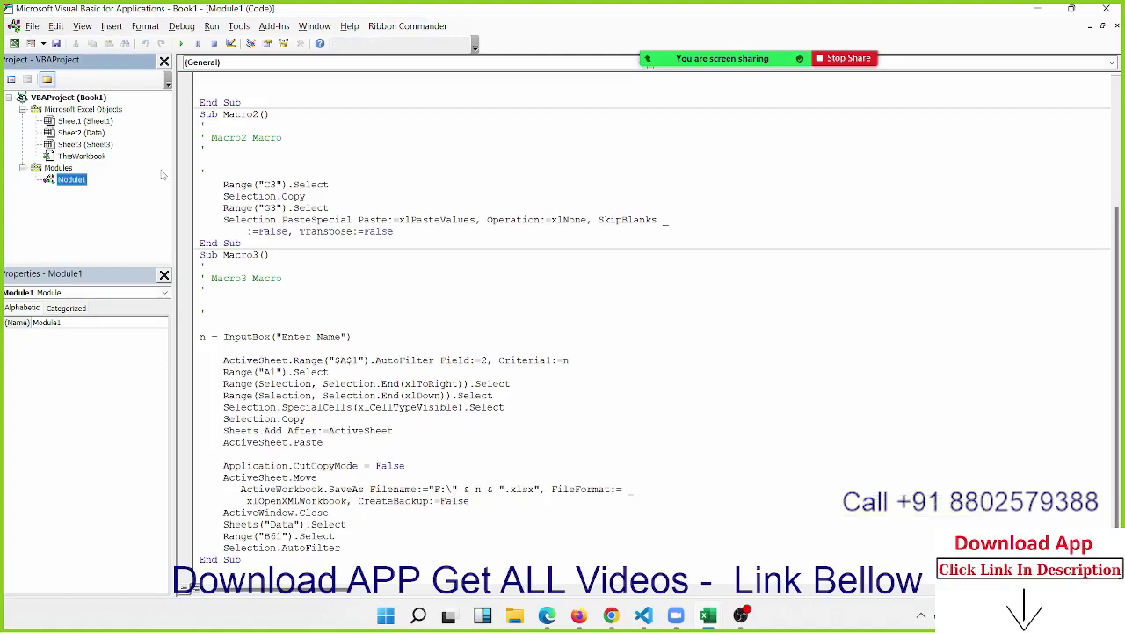
{"action": "double_click", "coordinate": [479, 489]}
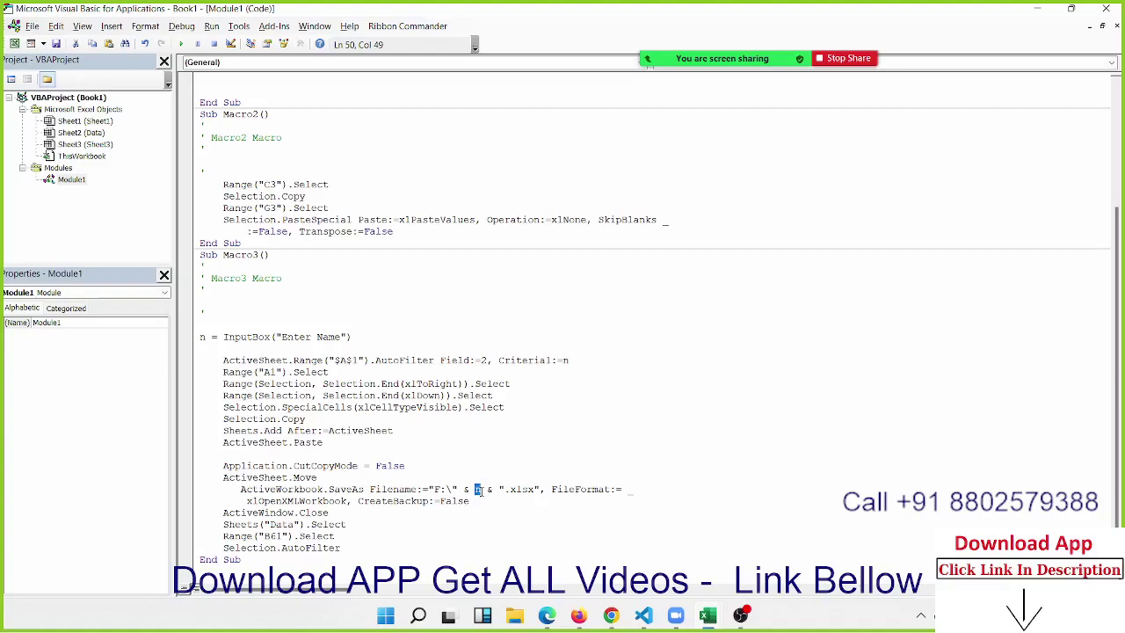
{"action": "left_click", "coordinate": [581, 432]}
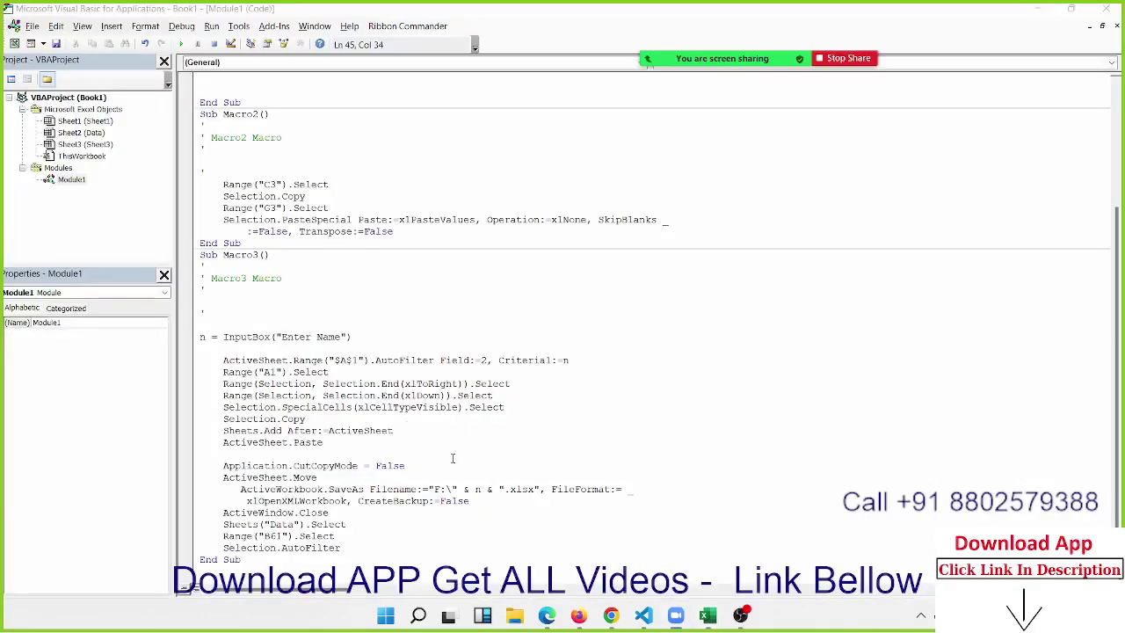
{"action": "key", "text": "alt+Tab"}
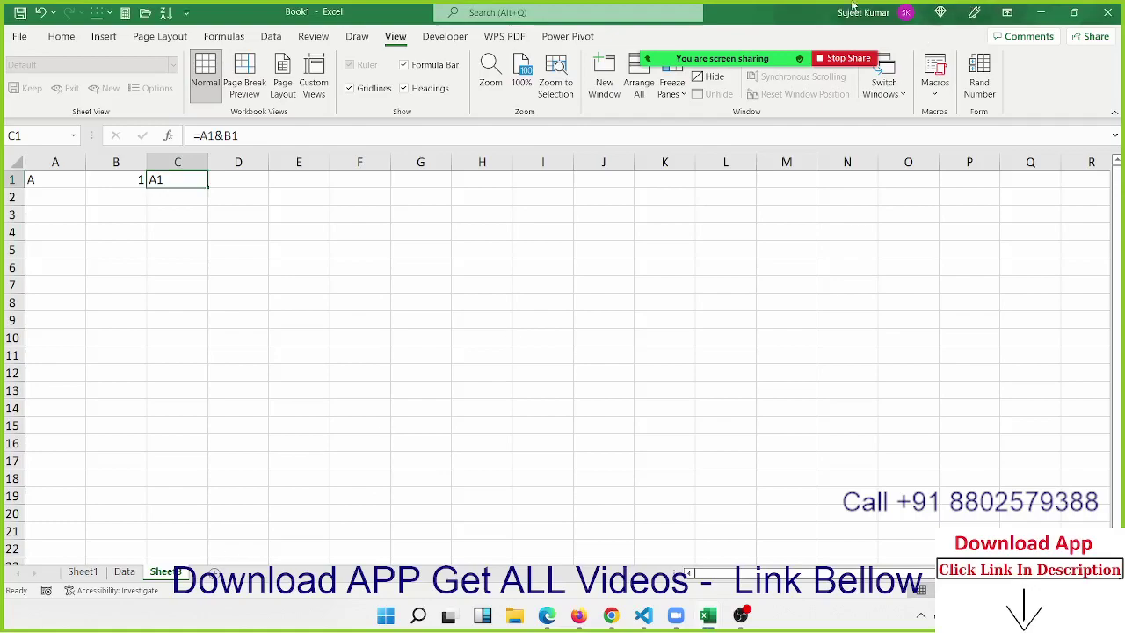
Step: Close the meeting participants panel and permanently delete the Sheet3 tab
{"action": "mouse_move", "coordinate": [694, 58]}
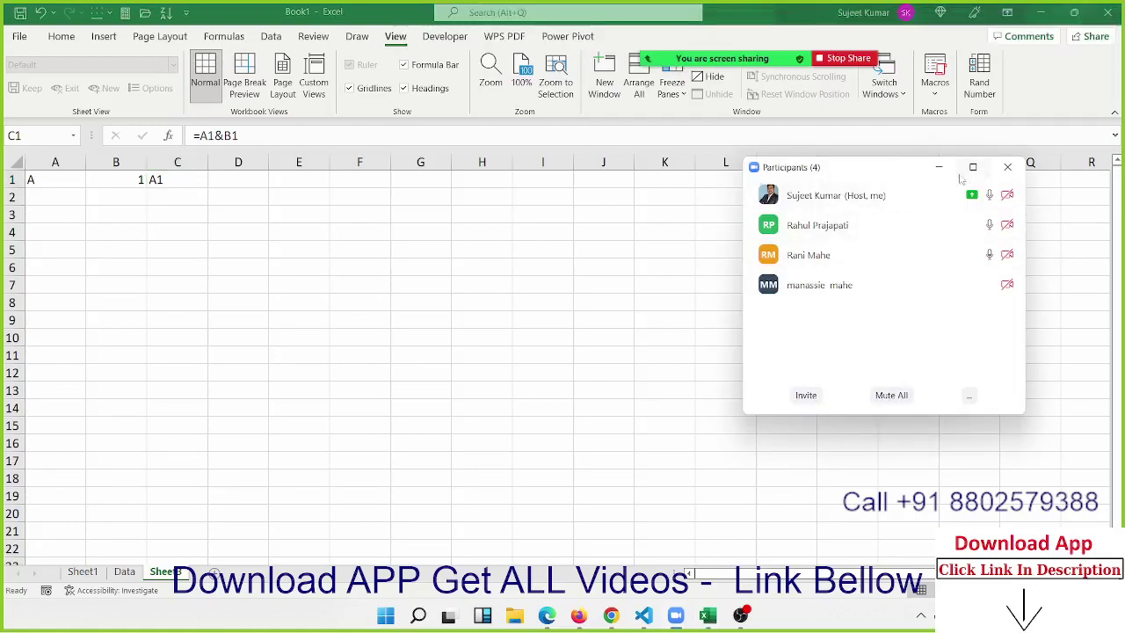
{"action": "left_click", "coordinate": [1006, 167]}
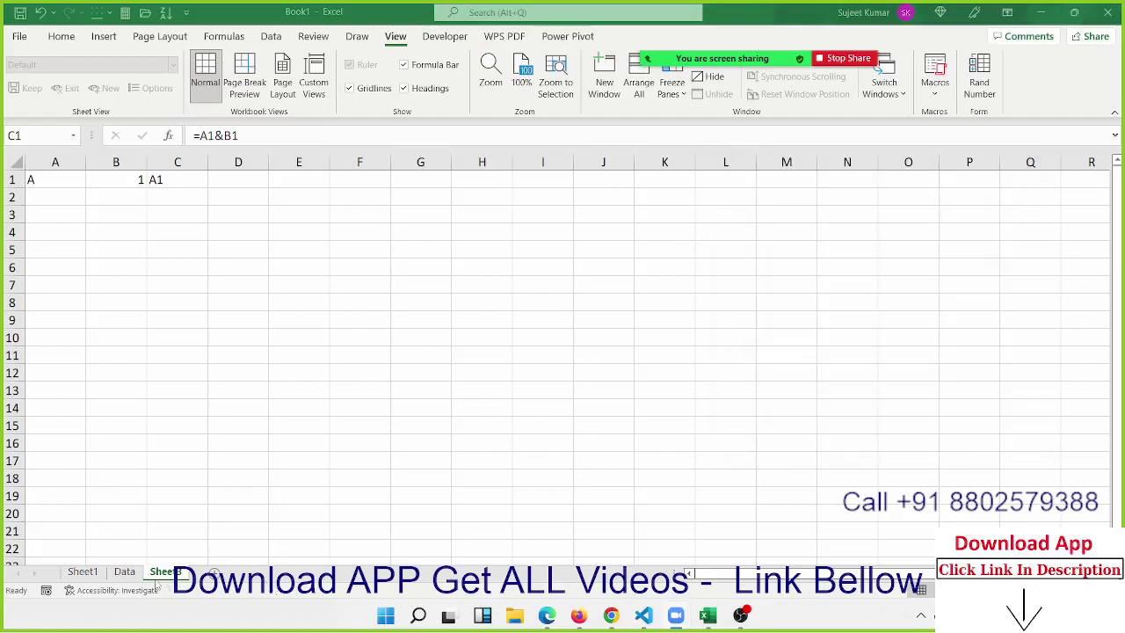
{"action": "left_click", "coordinate": [226, 447]}
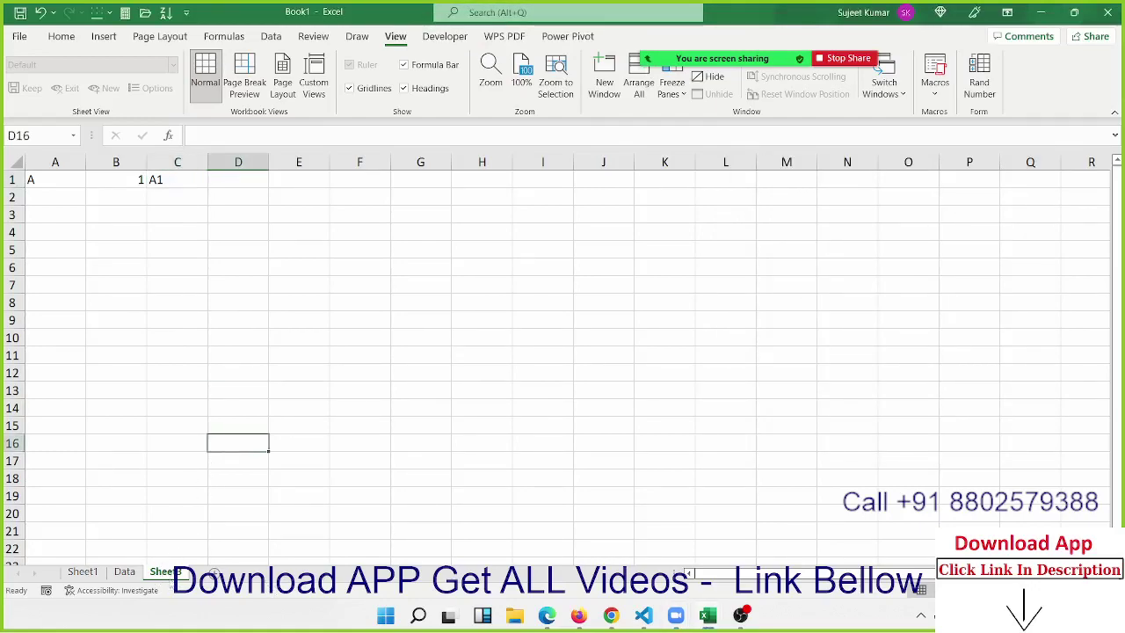
{"action": "right_click", "coordinate": [167, 575]}
{"action": "left_click", "coordinate": [224, 387]}
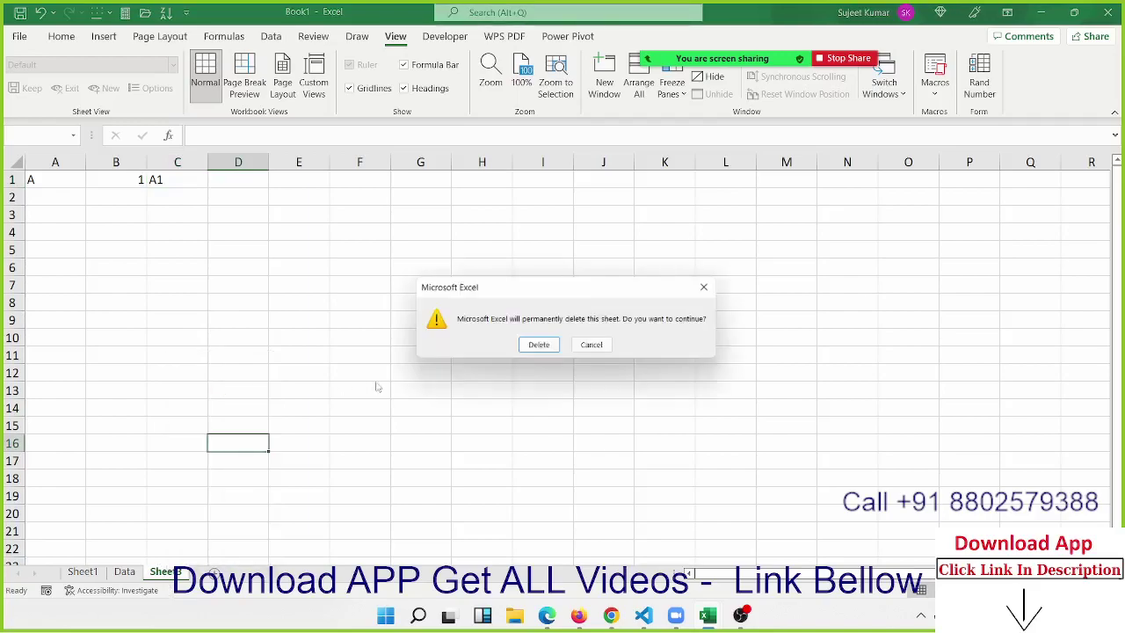
{"action": "left_click", "coordinate": [539, 347]}
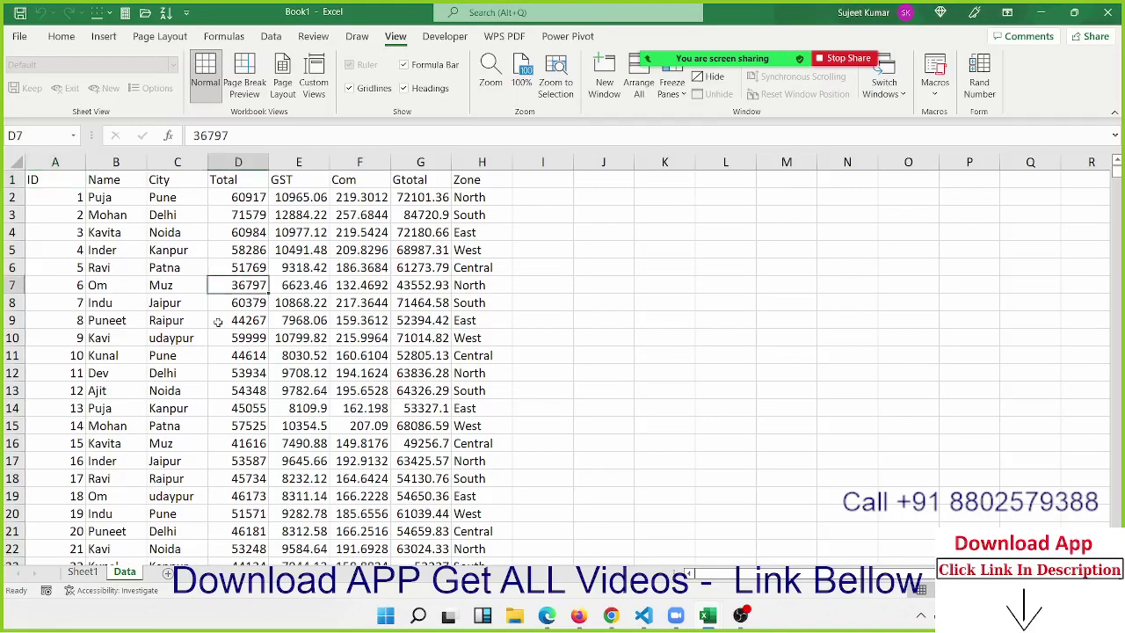
Step: Run Macro3 from View Macros and submit OM at its name prompt
{"action": "left_click", "coordinate": [937, 87]}
{"action": "left_click", "coordinate": [962, 113]}
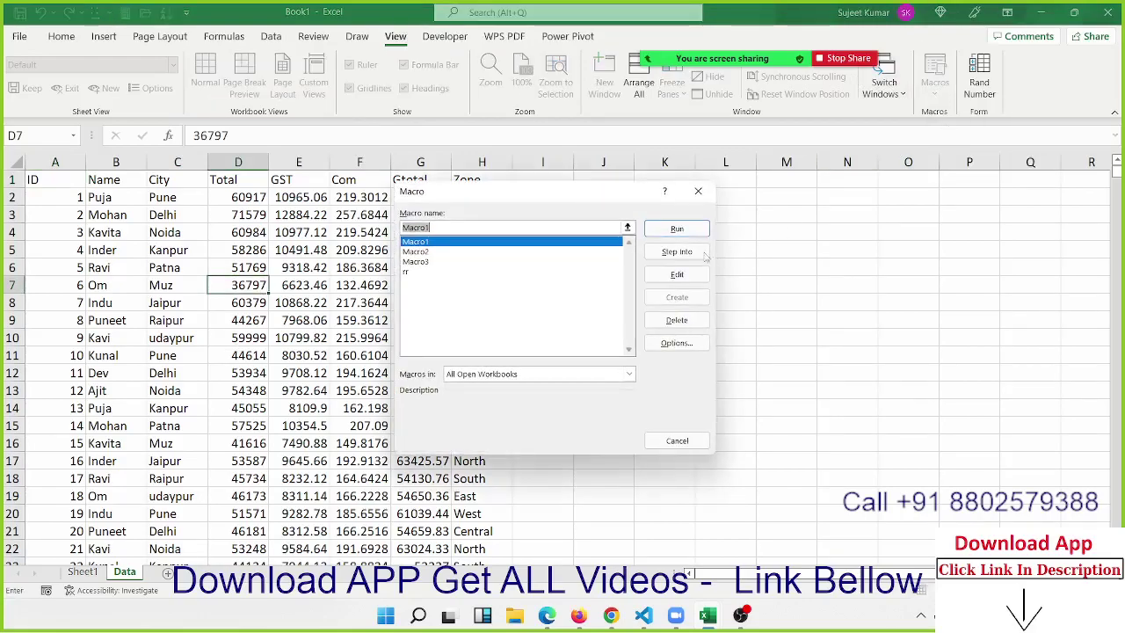
{"action": "left_click", "coordinate": [416, 262]}
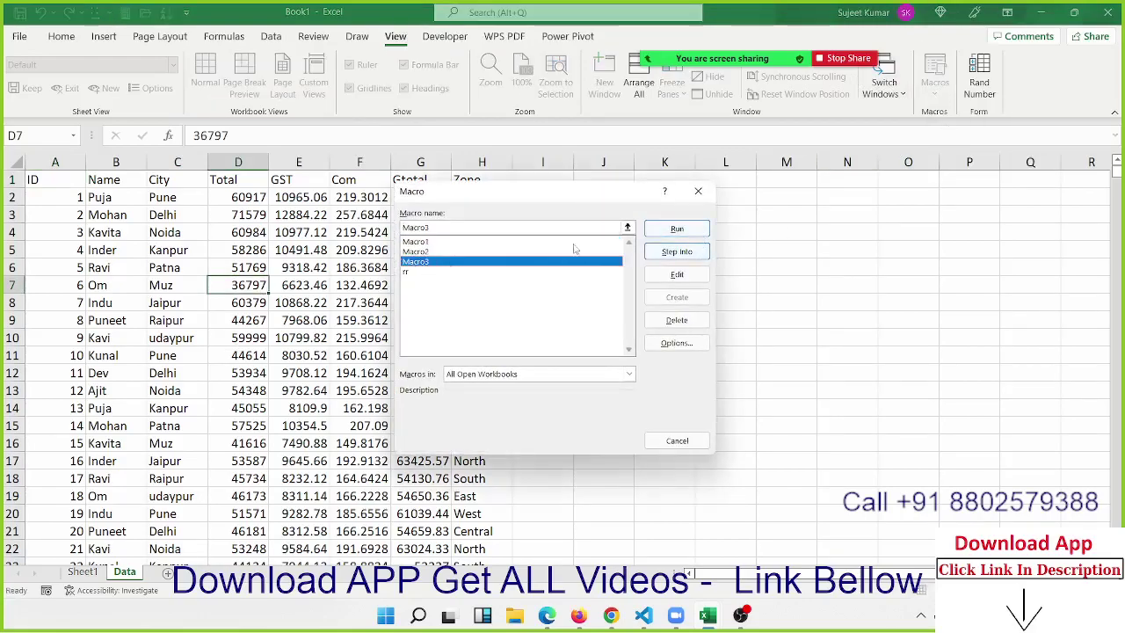
{"action": "left_click", "coordinate": [692, 230]}
{"action": "type", "text": "OM"}
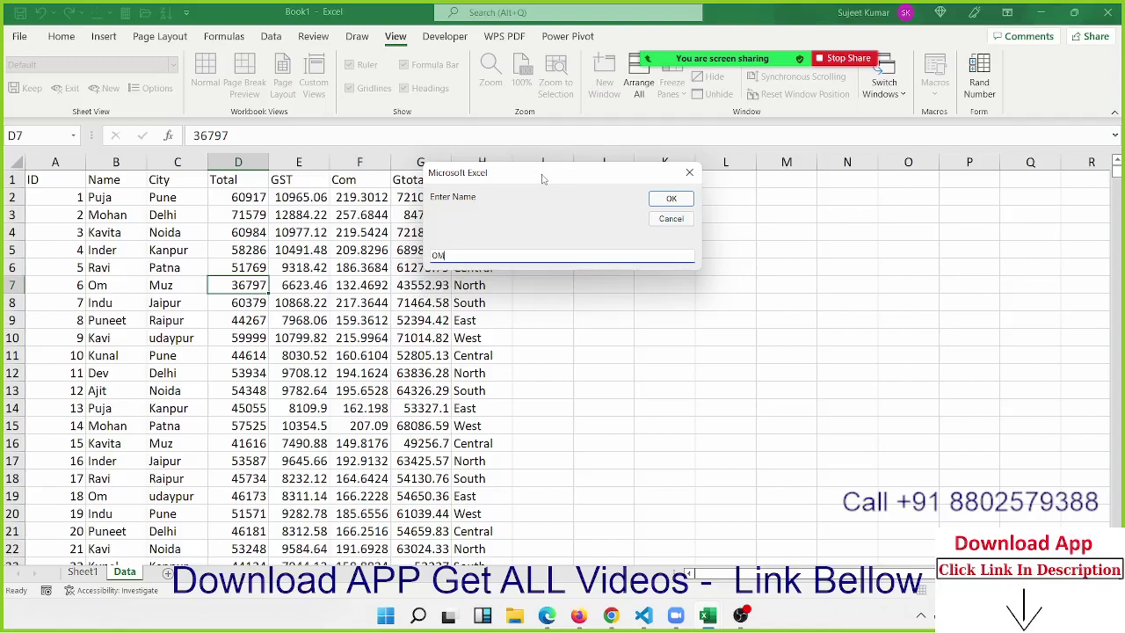
{"action": "left_click", "coordinate": [672, 202]}
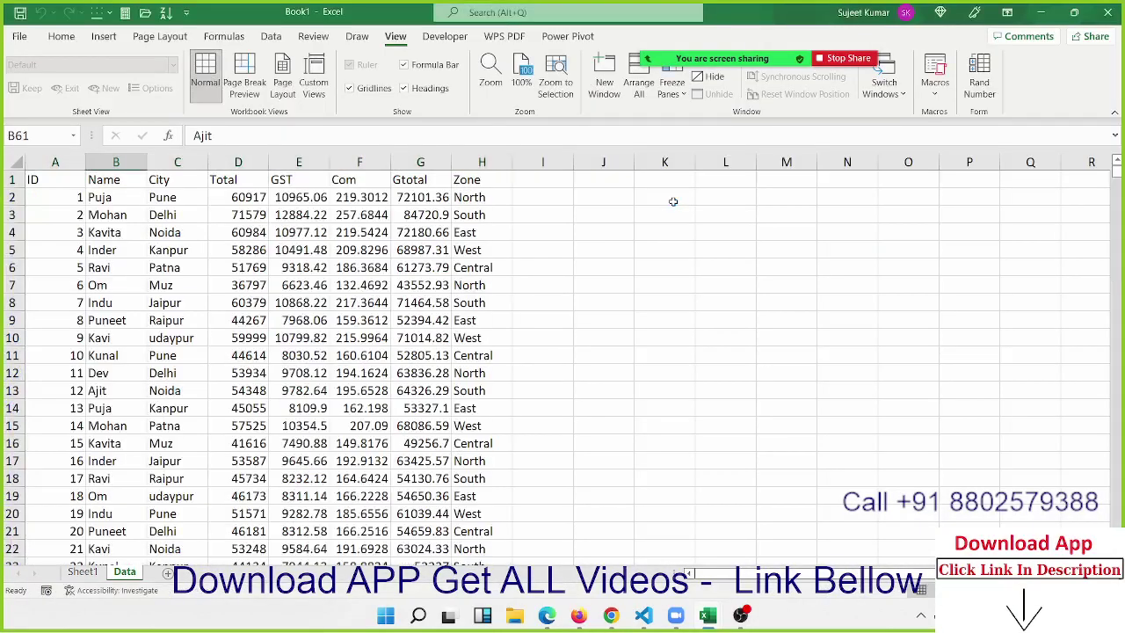
Step: Open the OM file from Local Disk (F:) with Excel via File Explorer
{"action": "left_click", "coordinate": [514, 615]}
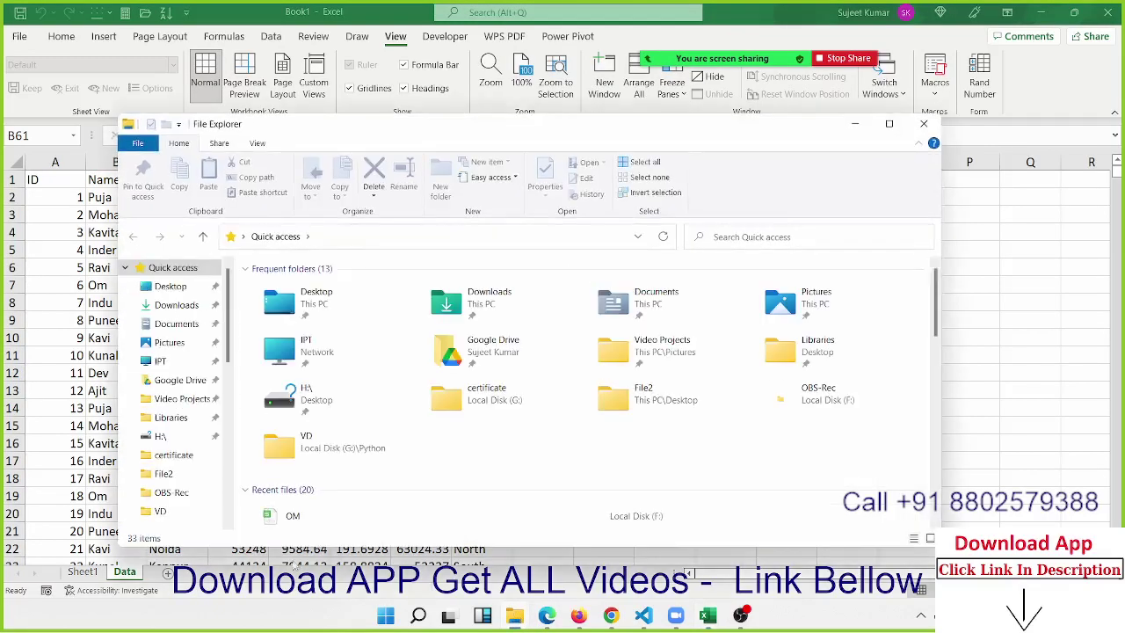
{"action": "left_click", "coordinate": [888, 123]}
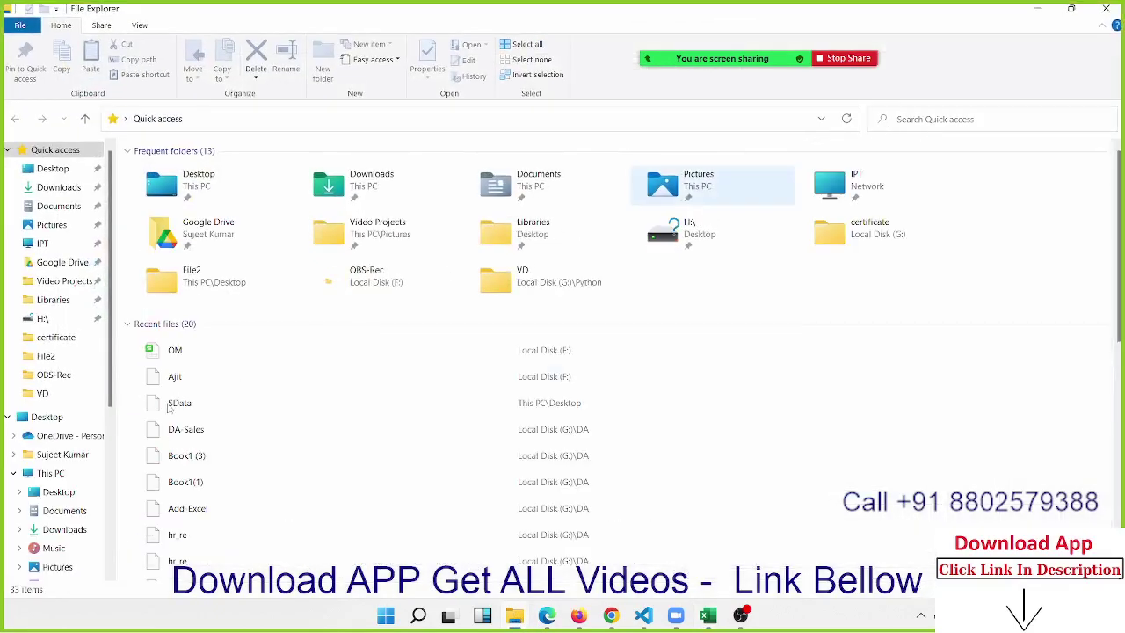
{"action": "scroll", "coordinate": [110, 558], "scroll_direction": "down", "scroll_amount": 5}
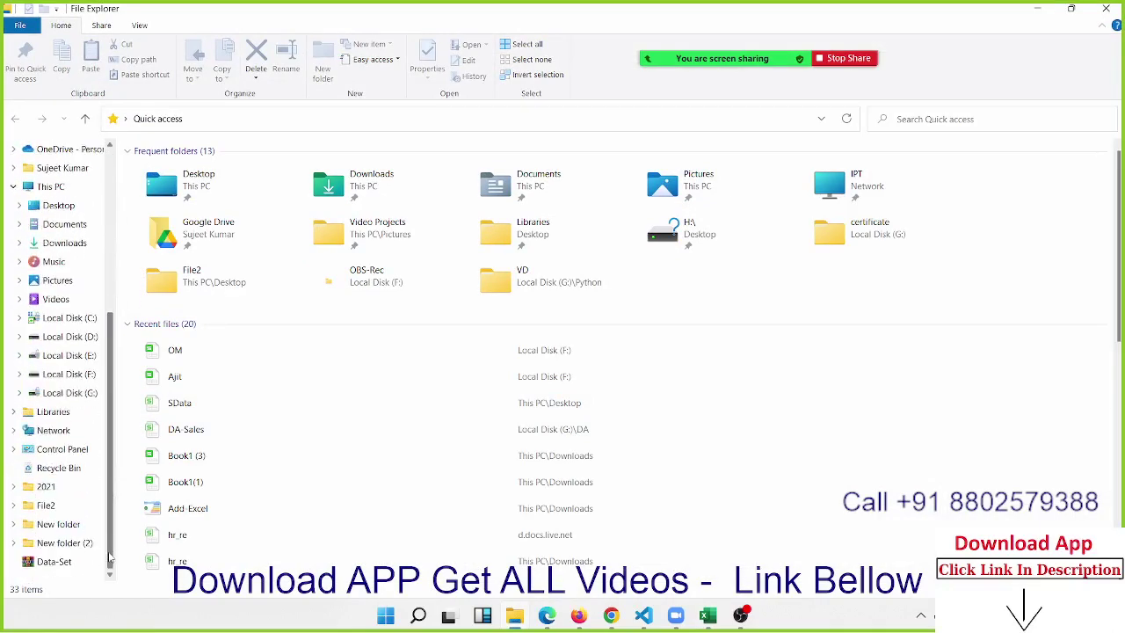
{"action": "left_click", "coordinate": [70, 374]}
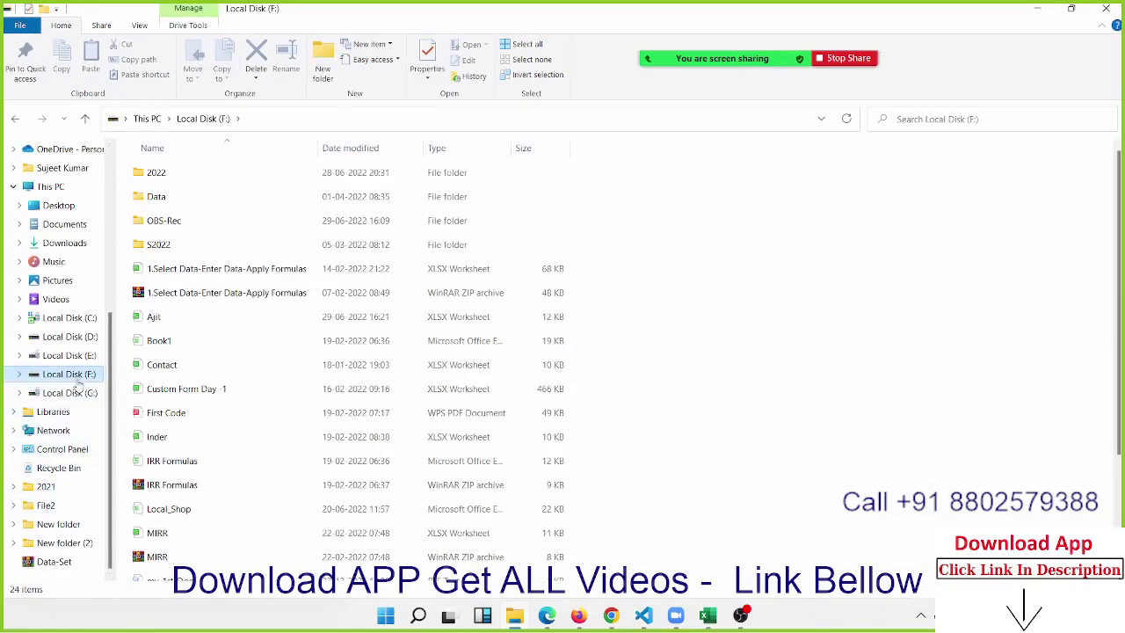
{"action": "scroll", "coordinate": [193, 448], "scroll_direction": "down", "scroll_amount": 3}
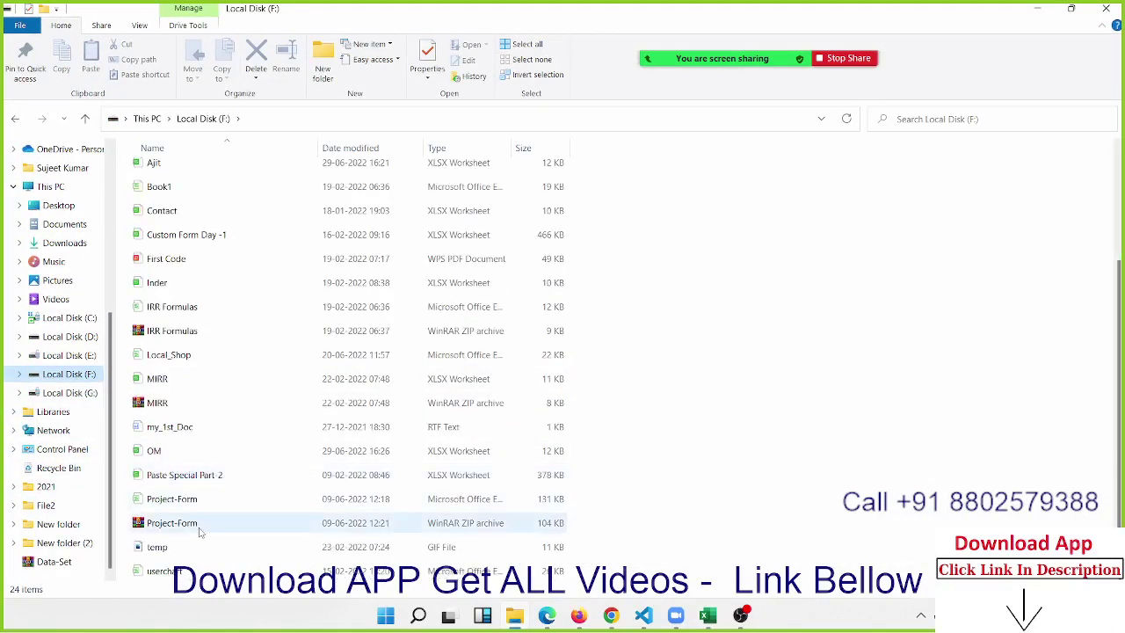
{"action": "left_click", "coordinate": [199, 455]}
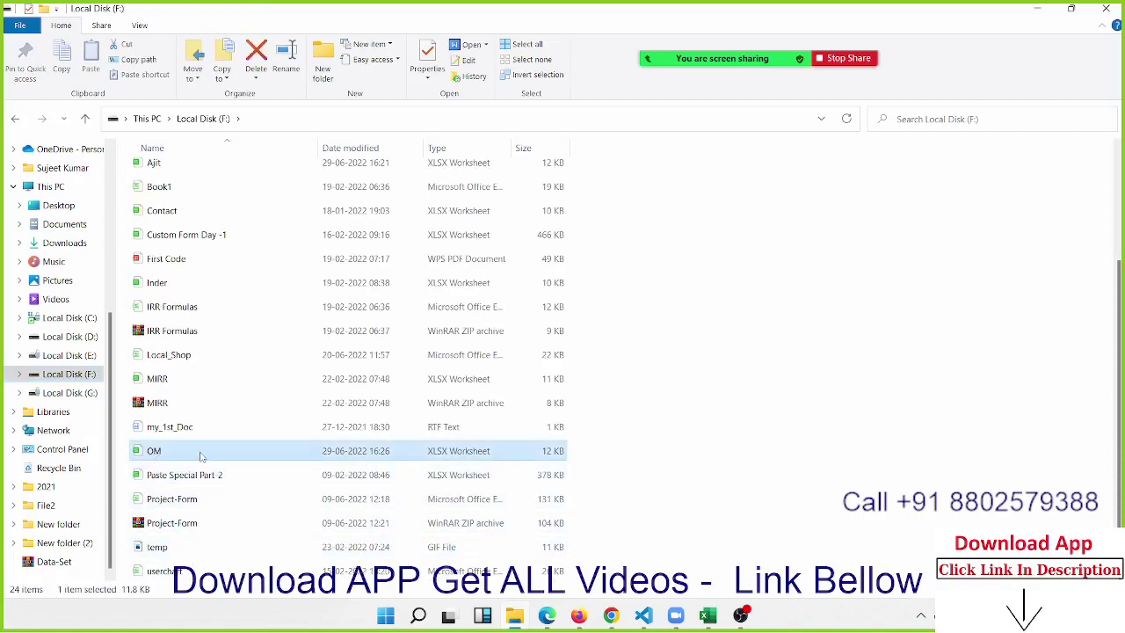
{"action": "right_click", "coordinate": [200, 455]}
{"action": "mouse_move", "coordinate": [269, 225]}
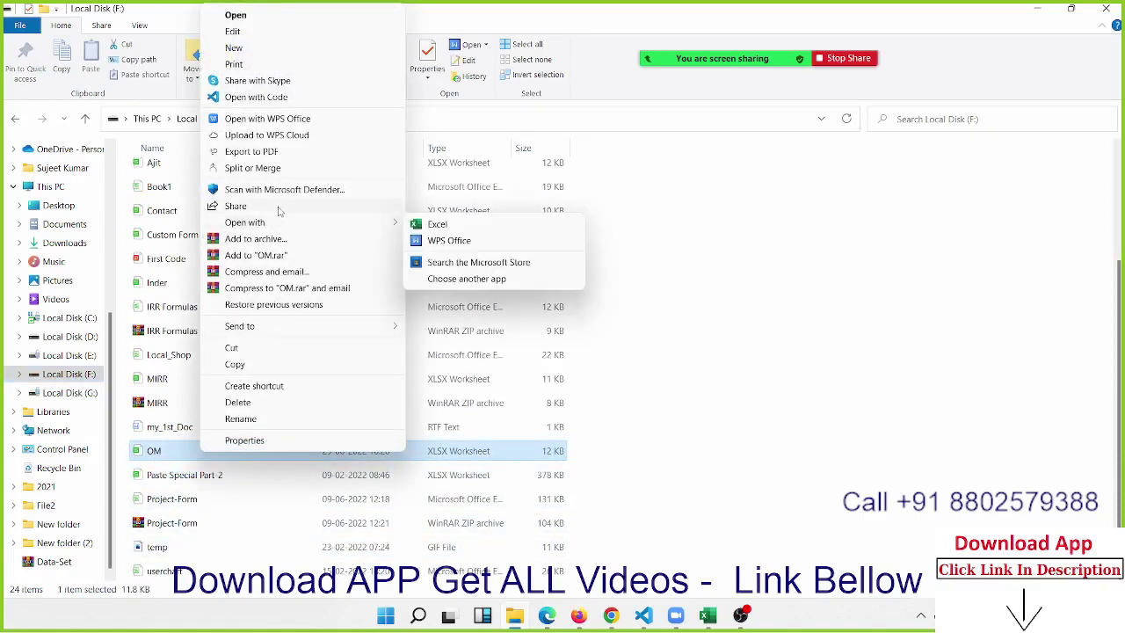
{"action": "left_click", "coordinate": [416, 226]}
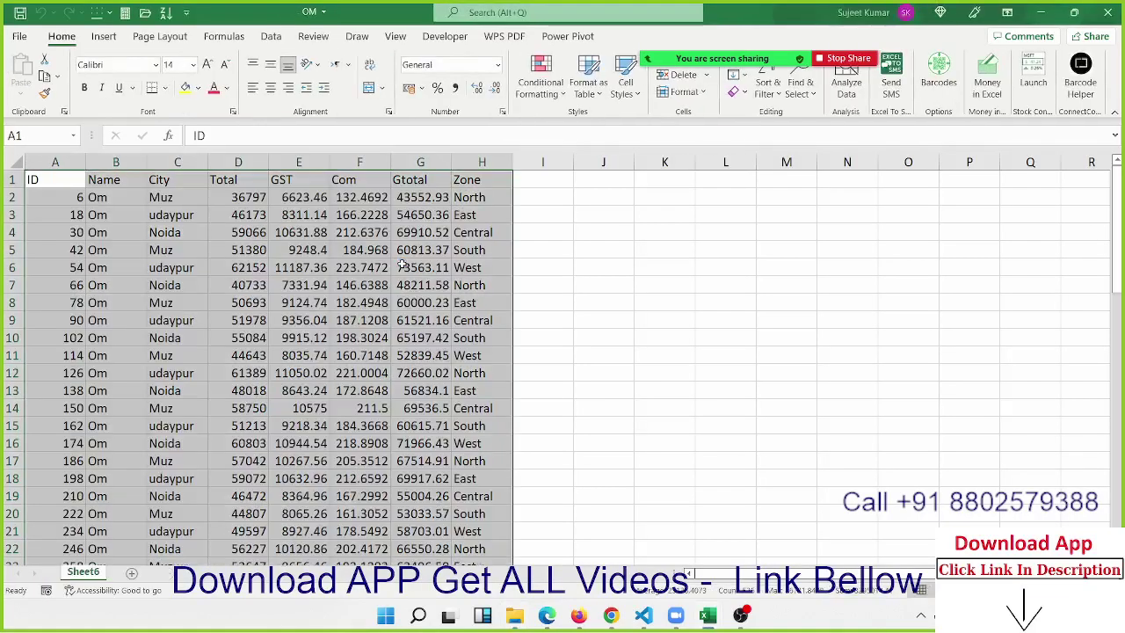
Step: Scroll through the OM workbook's rows to confirm only Om appears, then close it
{"action": "left_click", "coordinate": [226, 256]}
{"action": "scroll", "coordinate": [226, 286], "scroll_direction": "down", "scroll_amount": 1}
{"action": "scroll", "coordinate": [226, 286], "scroll_direction": "down", "scroll_amount": 15}
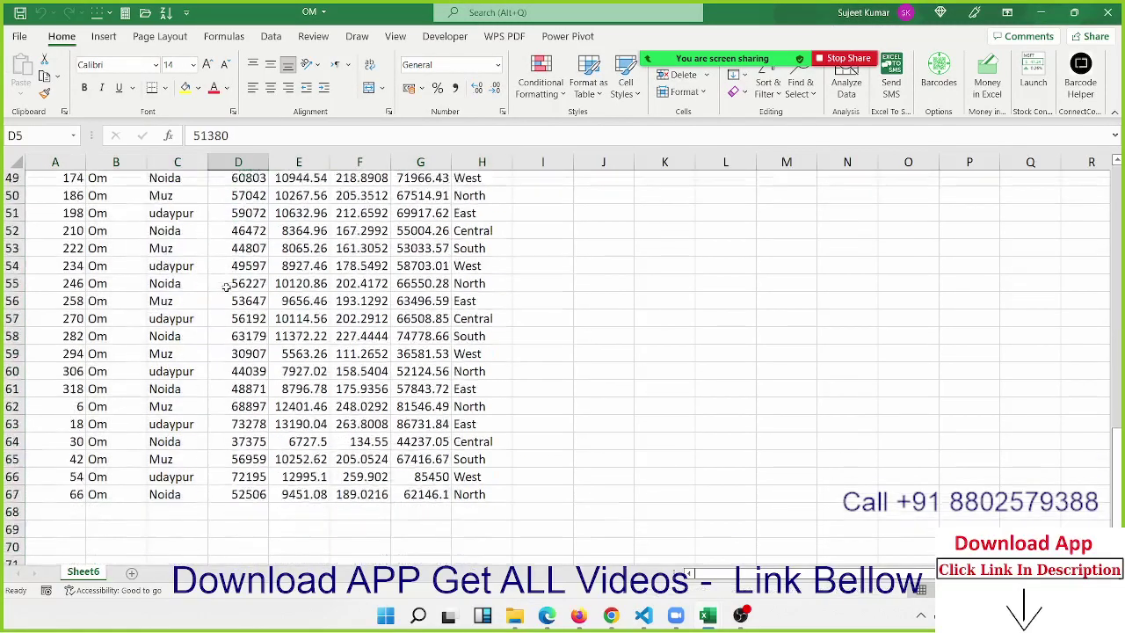
{"action": "scroll", "coordinate": [226, 286], "scroll_direction": "down", "scroll_amount": 1}
{"action": "scroll", "coordinate": [226, 286], "scroll_direction": "up", "scroll_amount": 2}
{"action": "scroll", "coordinate": [225, 286], "scroll_direction": "up", "scroll_amount": 14}
{"action": "scroll", "coordinate": [227, 285], "scroll_direction": "up", "scroll_amount": 1}
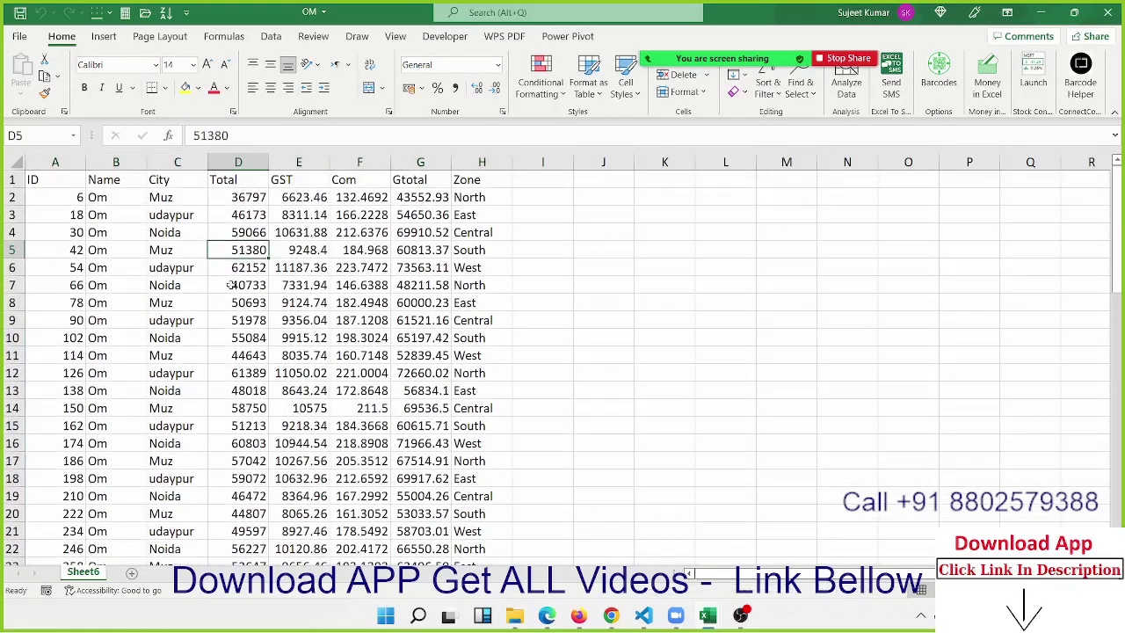
{"action": "left_click", "coordinate": [1107, 12]}
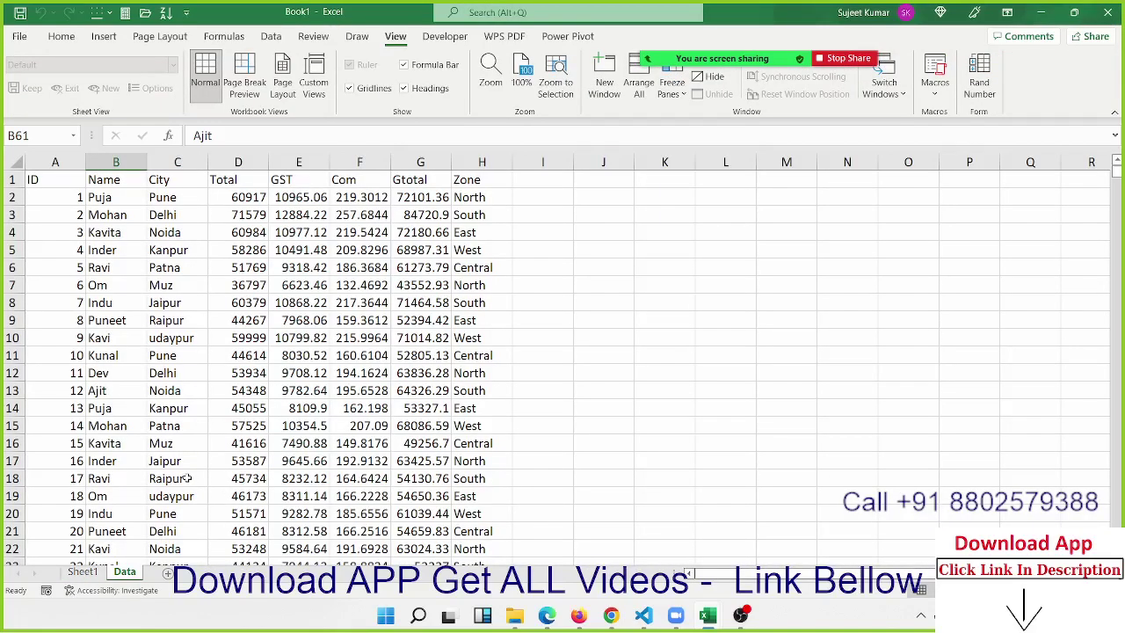
Step: Insert a blank sheet after Data, then select cells and open the Macros menu without changes
{"action": "left_click", "coordinate": [167, 571]}
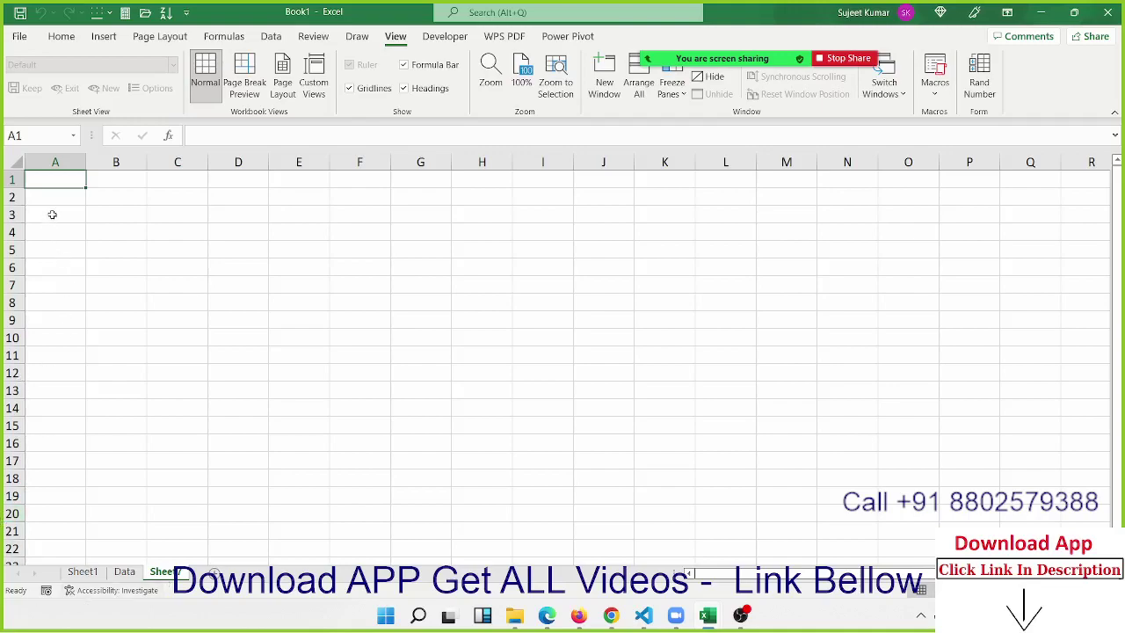
{"action": "left_click_drag", "start_coordinate": [51, 215], "coordinate": [723, 499]}
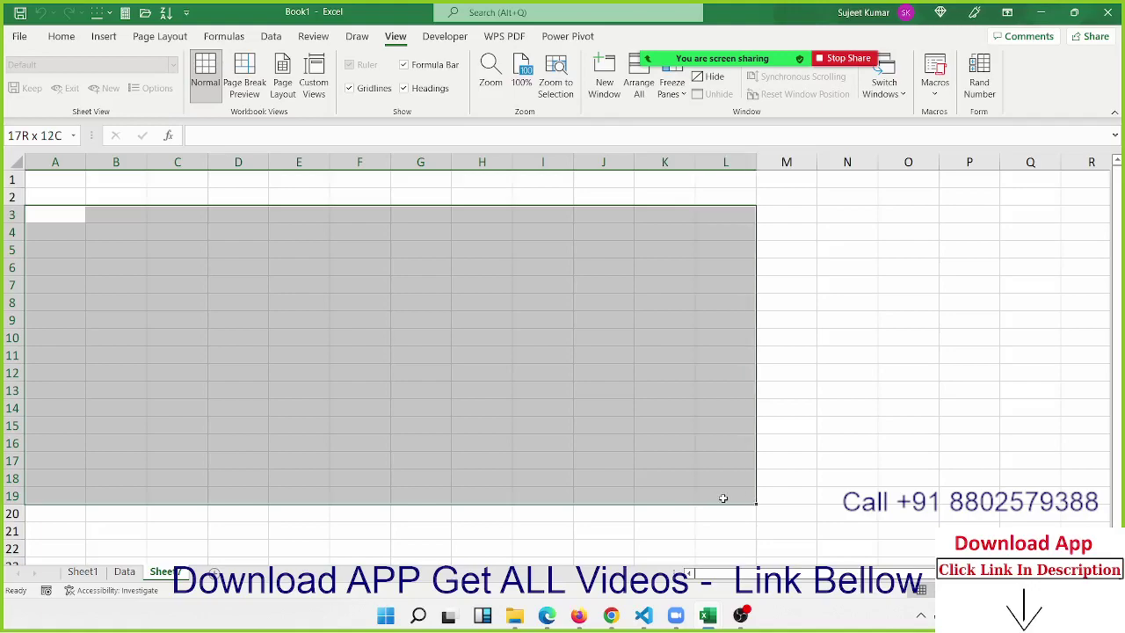
{"action": "left_click", "coordinate": [131, 282]}
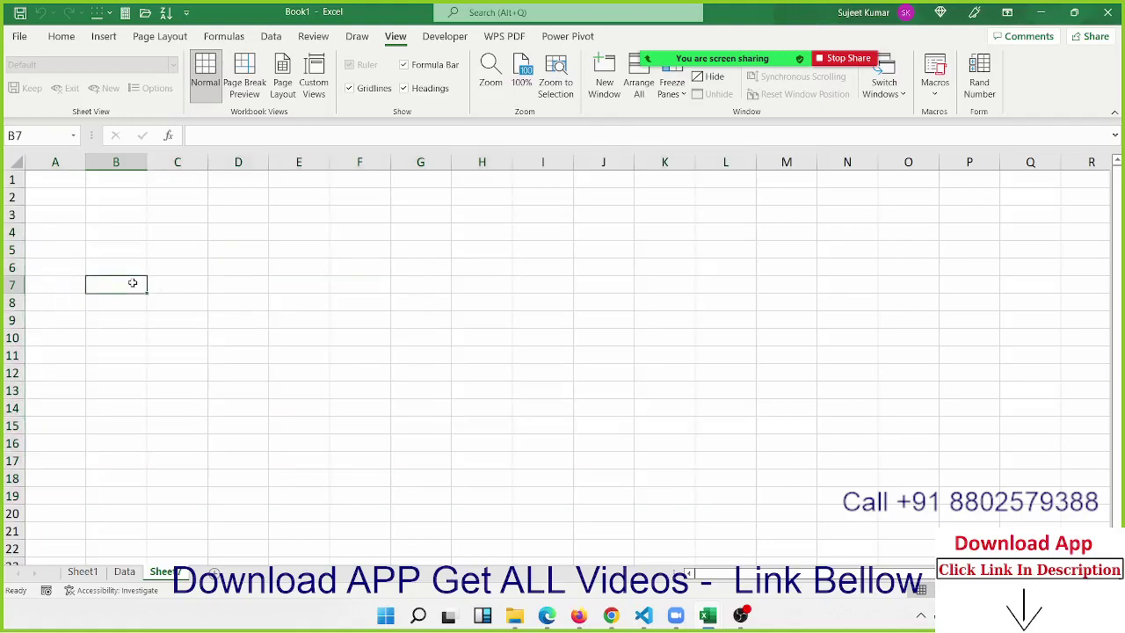
{"action": "left_click", "coordinate": [943, 93]}
{"action": "left_click", "coordinate": [263, 251]}
{"action": "left_click", "coordinate": [71, 196]}
{"action": "left_click_drag", "start_coordinate": [61, 177], "coordinate": [521, 201]}
{"action": "left_click", "coordinate": [477, 266]}
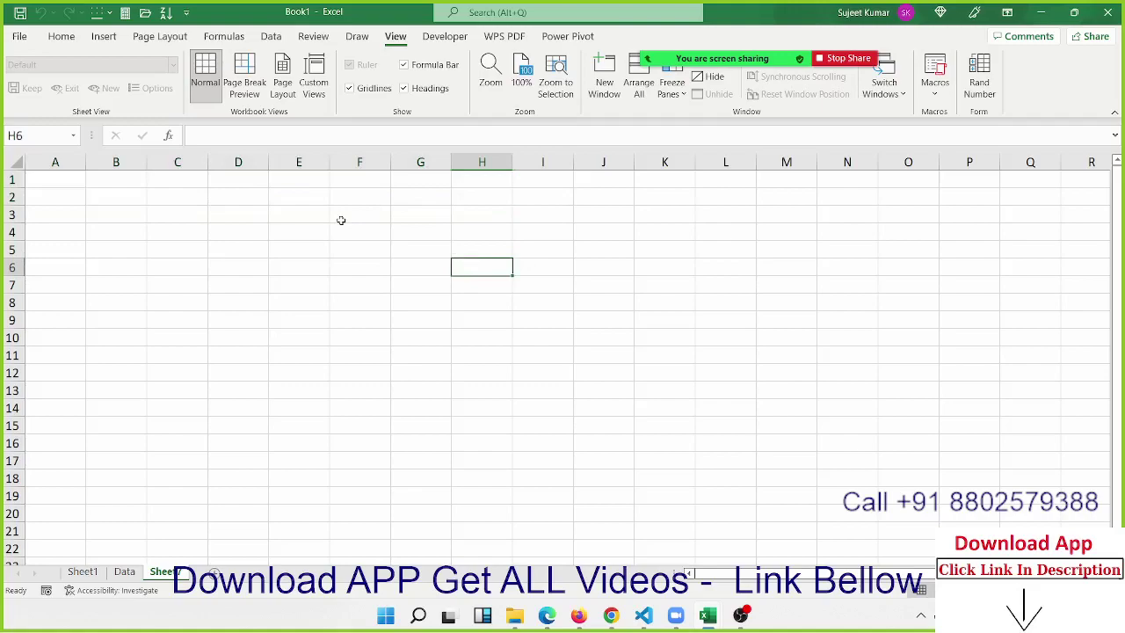
{"action": "mouse_move", "coordinate": [842, 31]}
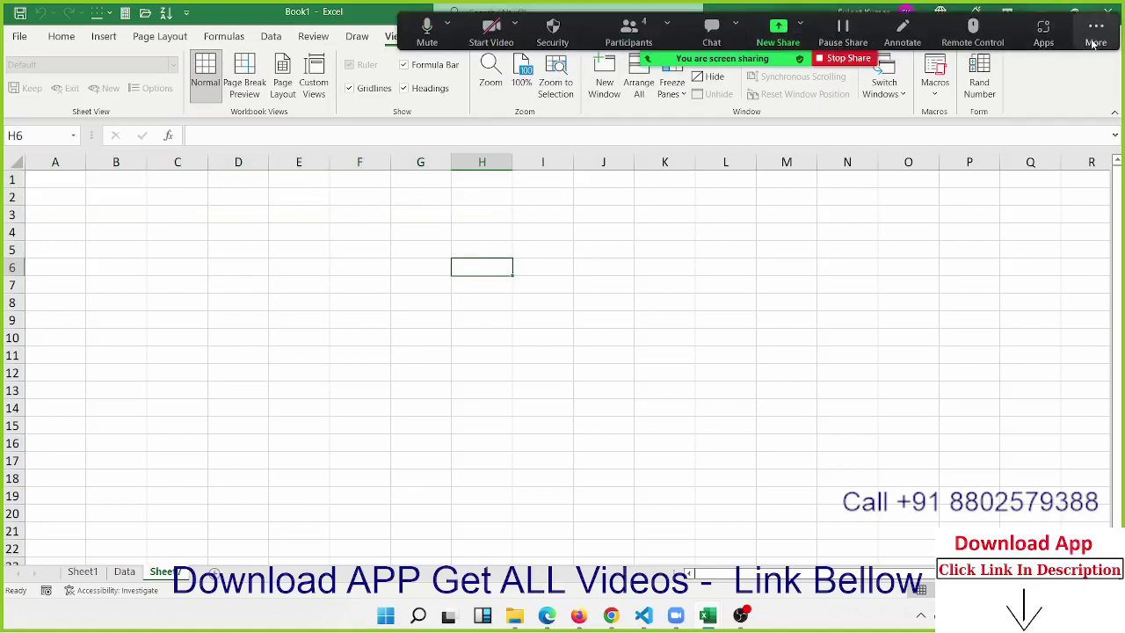
{"action": "left_click", "coordinate": [907, 179]}
{"action": "left_click", "coordinate": [934, 88]}
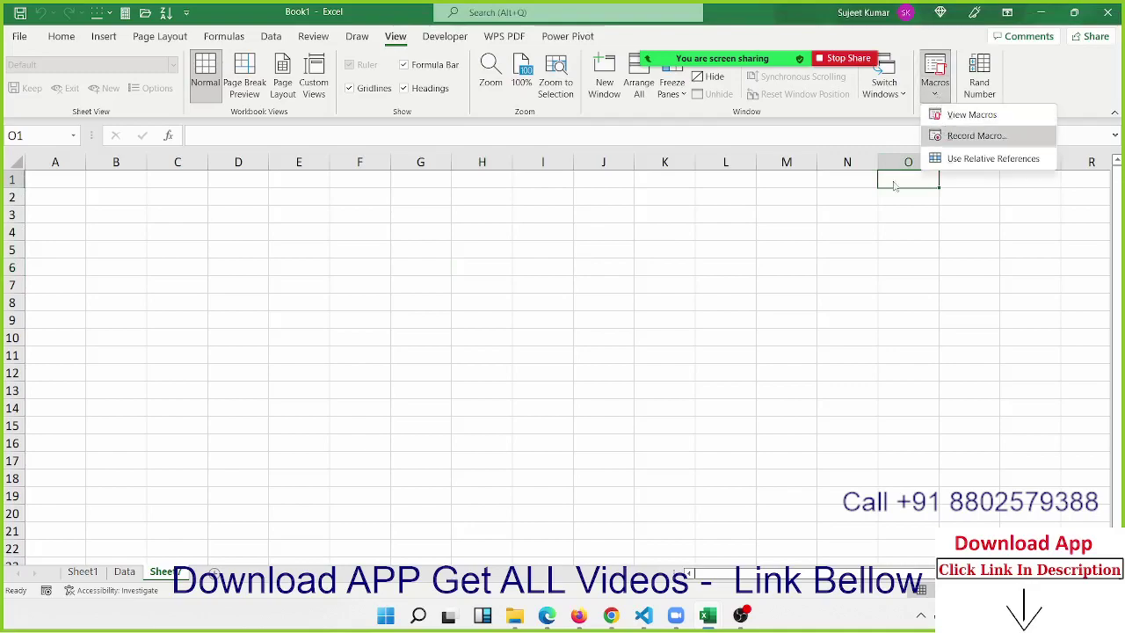
{"action": "left_click", "coordinate": [140, 298]}
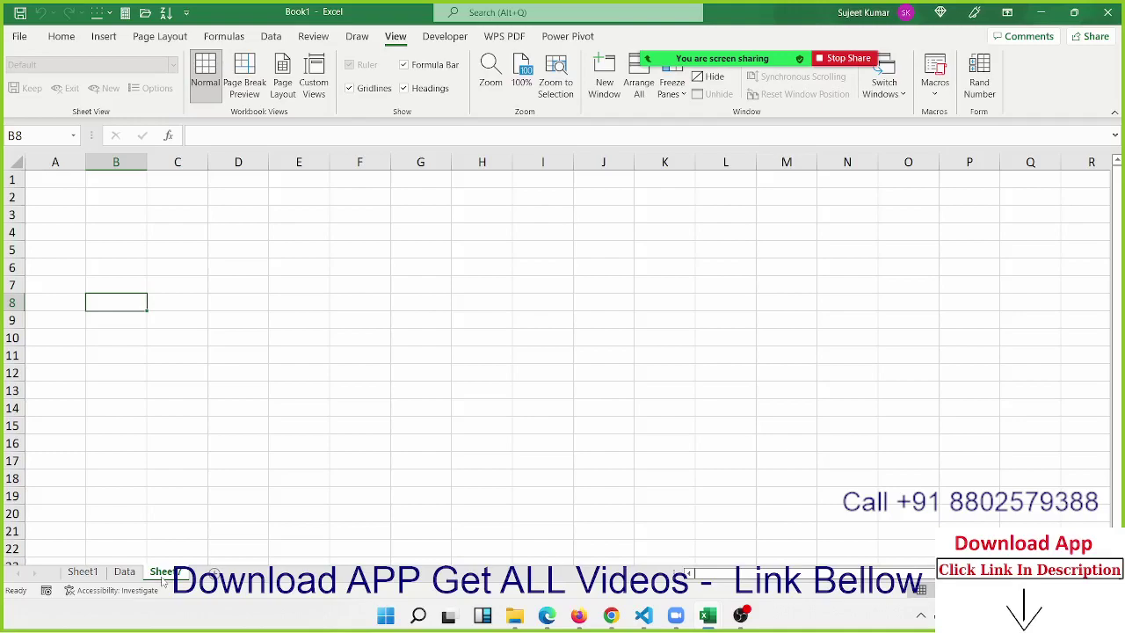
Step: Begin recording a new macro on the blank third worksheet via Macros > Record Macro
{"action": "left_click", "coordinate": [172, 451]}
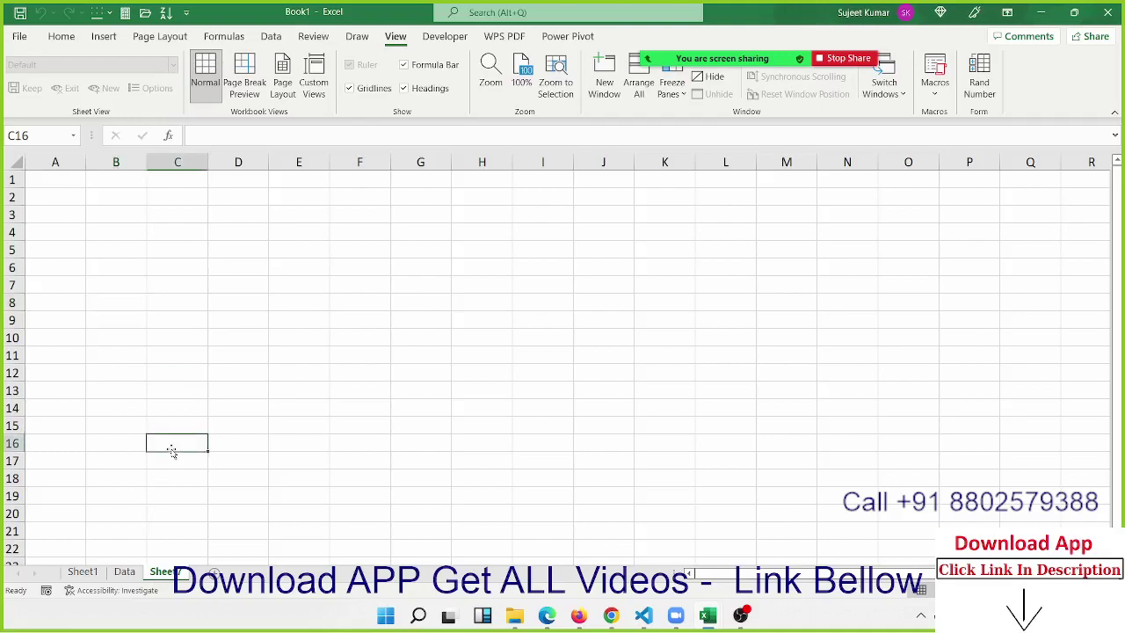
{"action": "left_click", "coordinate": [322, 325]}
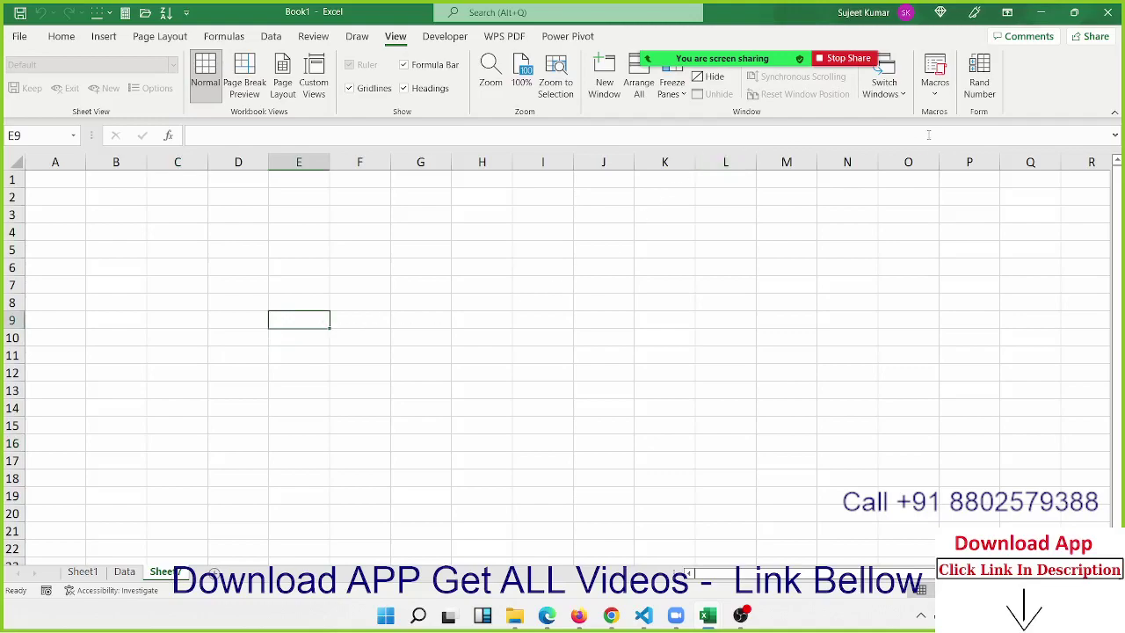
{"action": "left_click", "coordinate": [936, 98]}
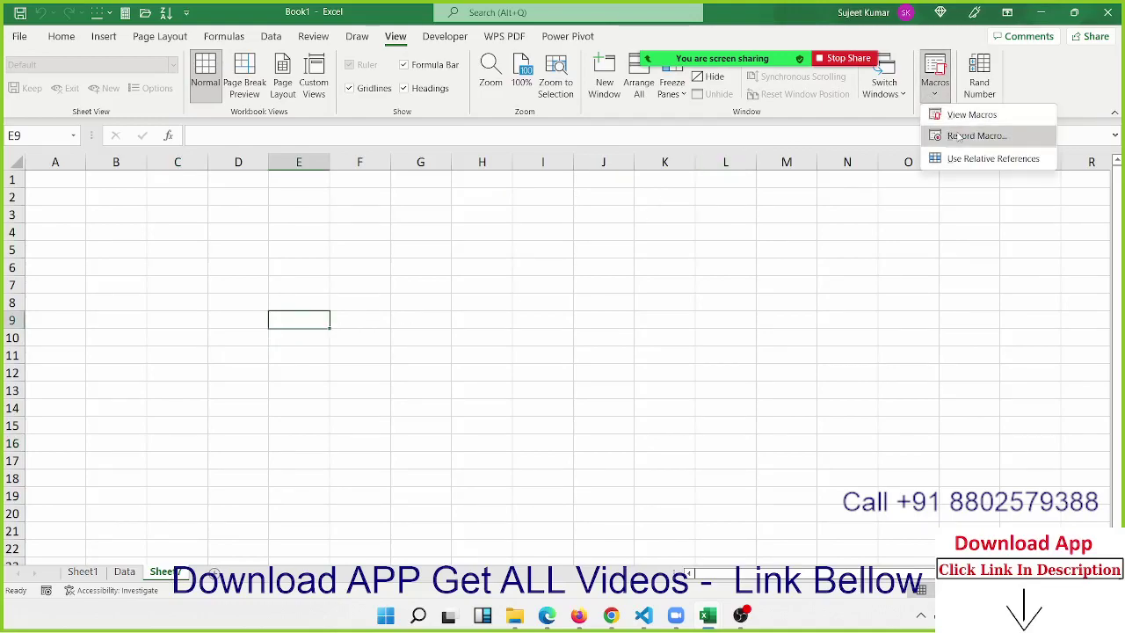
{"action": "left_click", "coordinate": [957, 136]}
{"action": "left_click", "coordinate": [573, 413]}
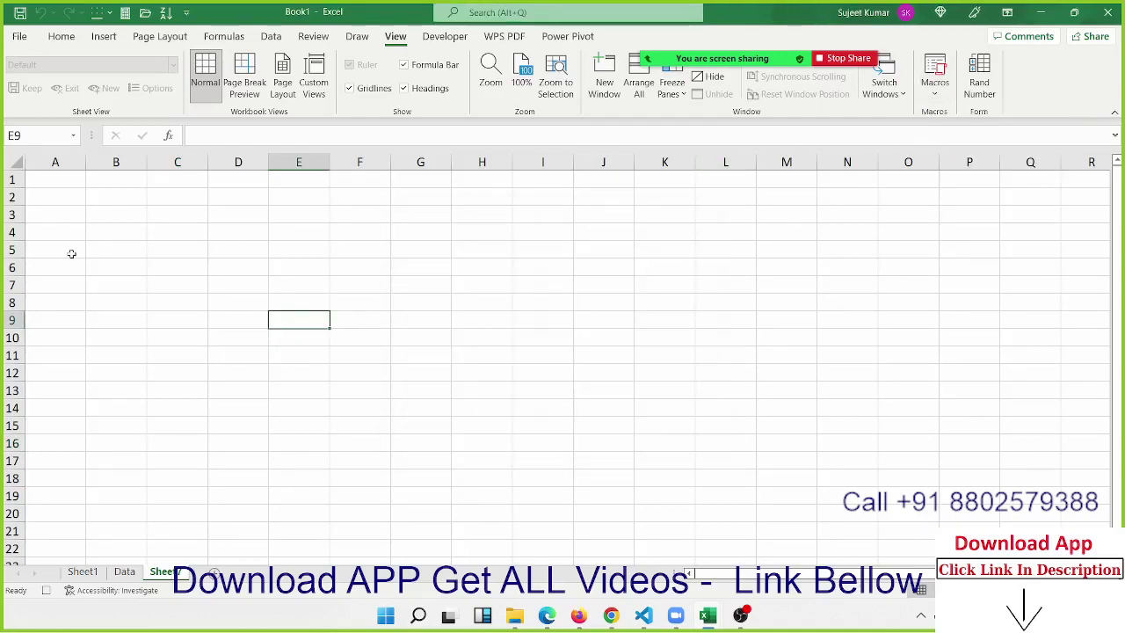
Step: Merge and center A1:I3 and enter the title 'Daily Sales Report - JUN-2022'
{"action": "left_click_drag", "start_coordinate": [68, 181], "coordinate": [513, 206]}
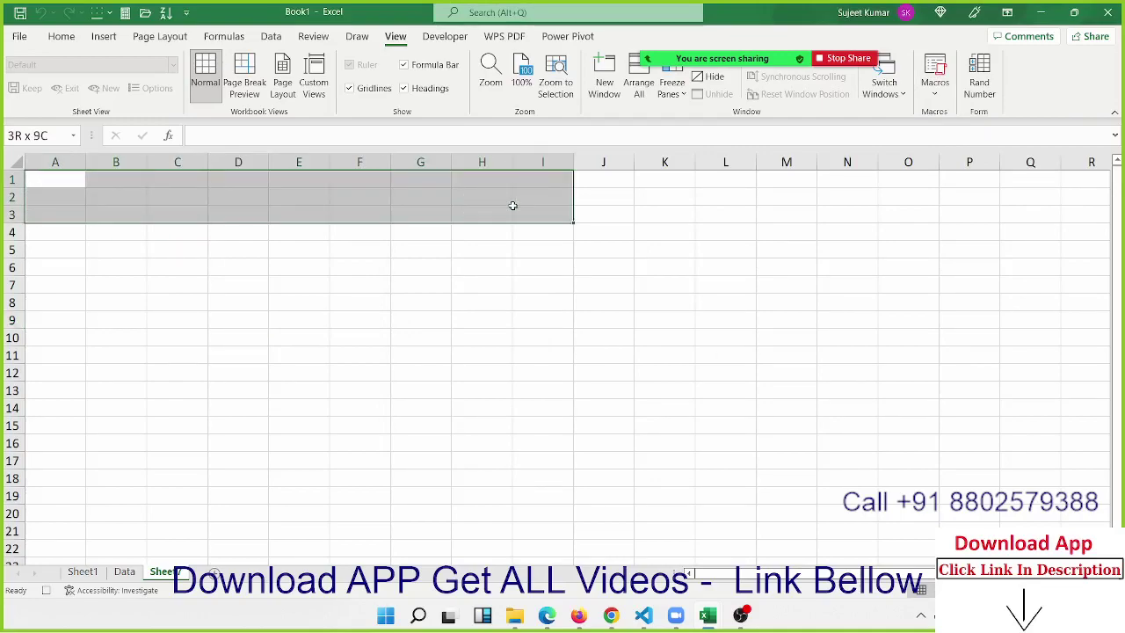
{"action": "left_click", "coordinate": [62, 36]}
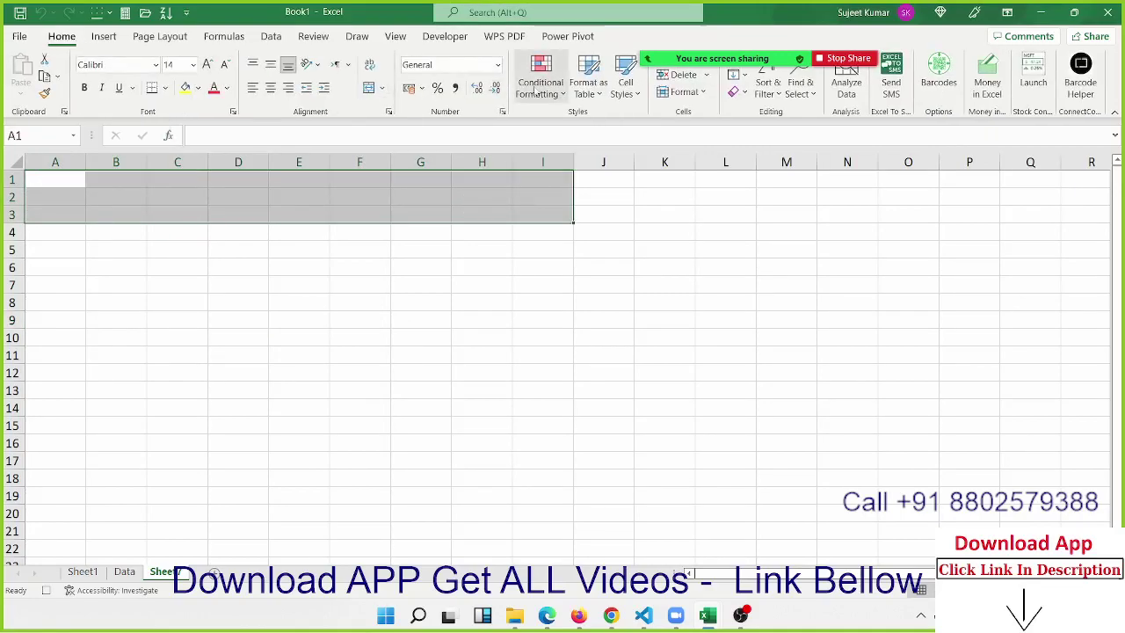
{"action": "left_click", "coordinate": [369, 87]}
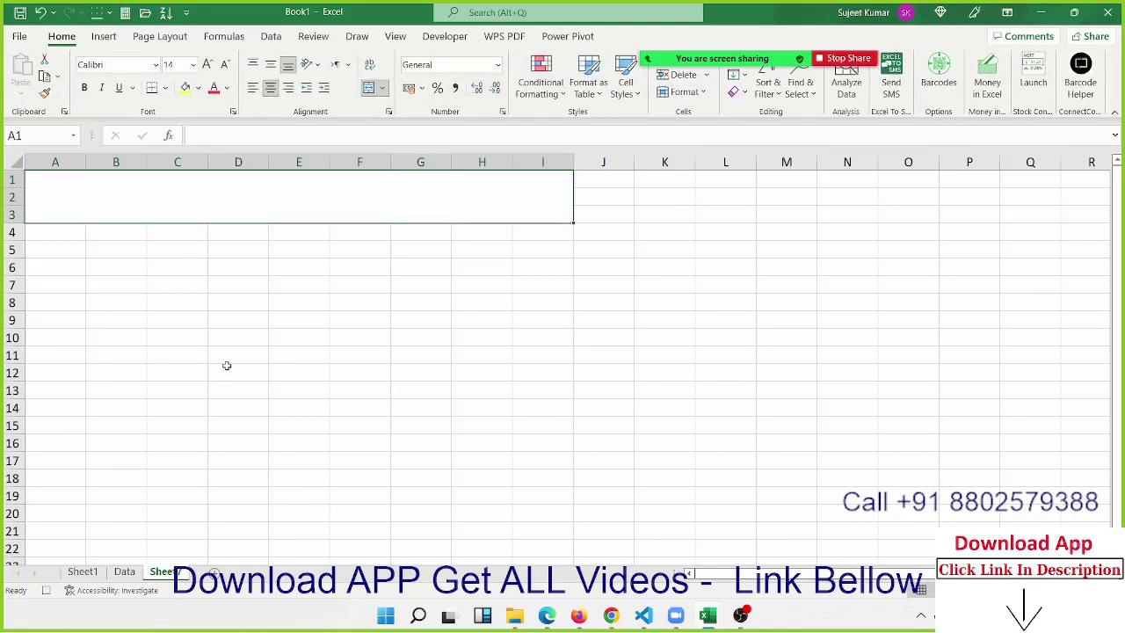
{"action": "type", "text": "Daily"}
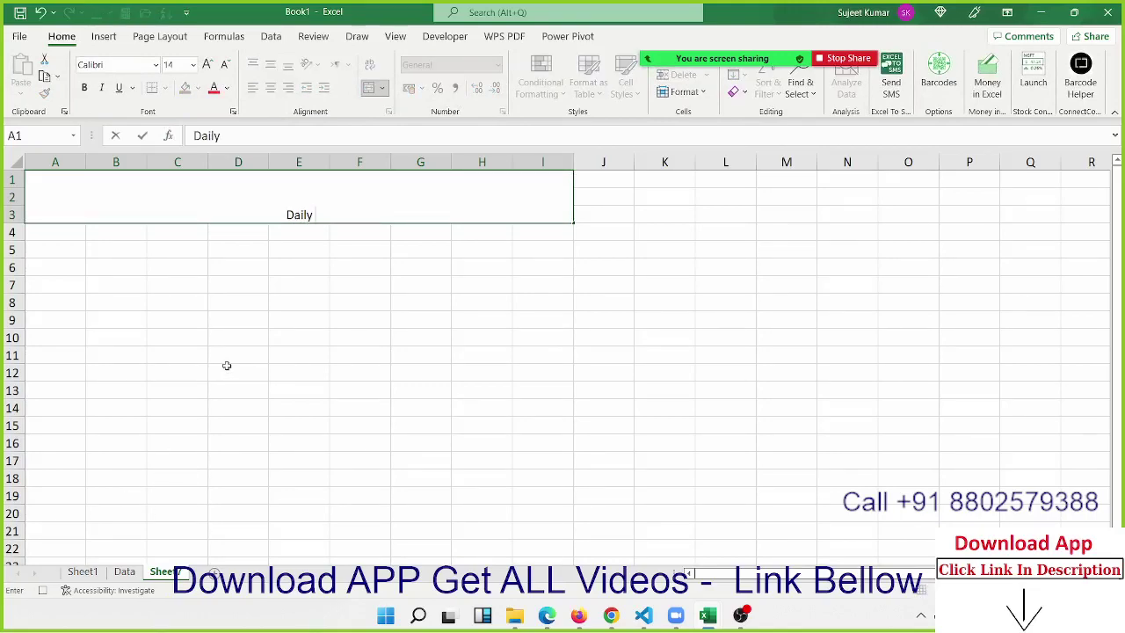
{"action": "type", "text": " Sales Repo"}
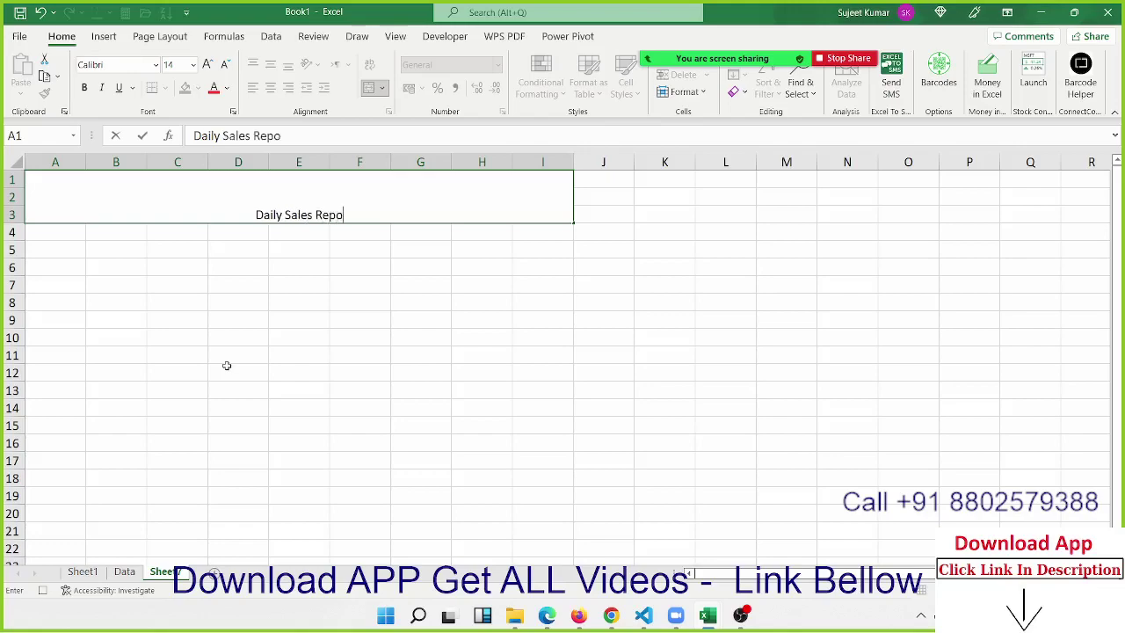
{"action": "type", "text": "rt -"}
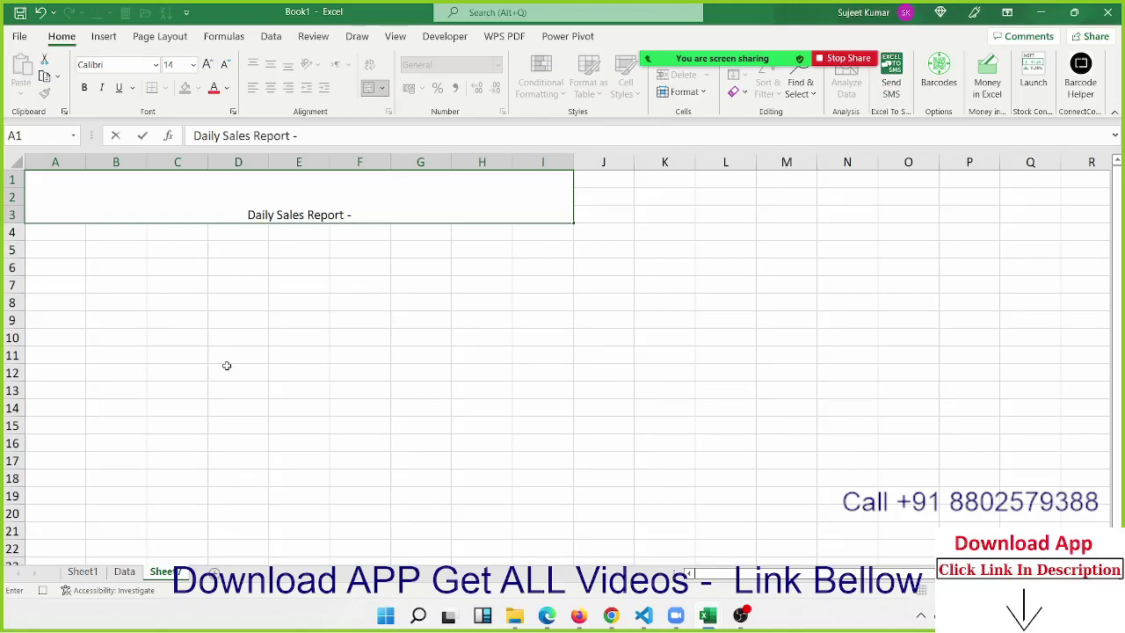
{"action": "type", "text": " JUN"}
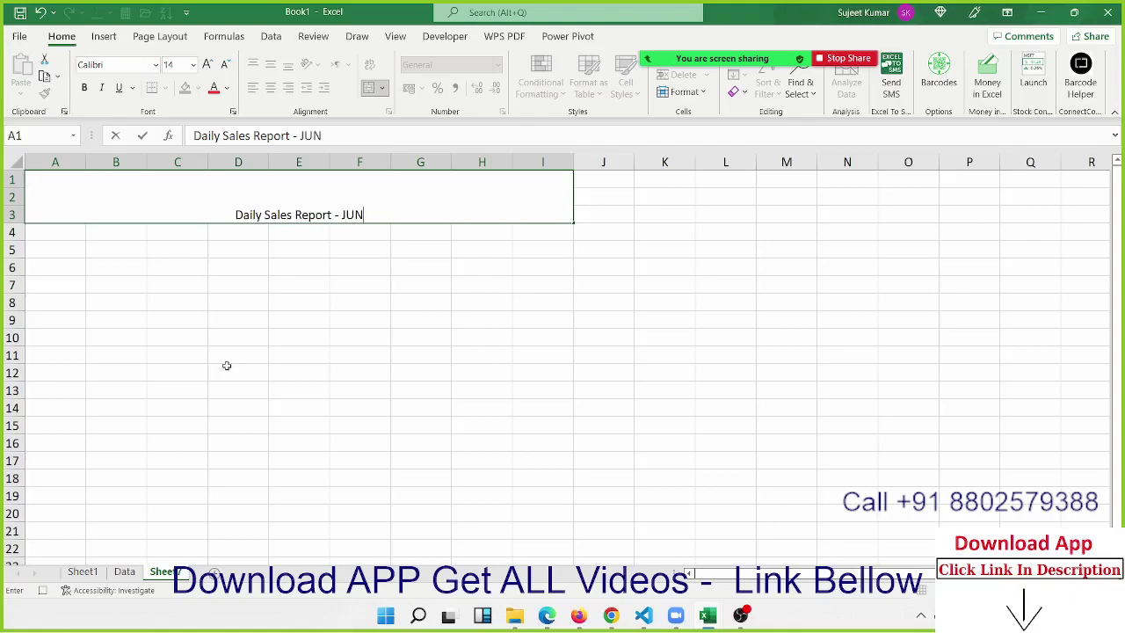
{"action": "type", "text": "-2"}
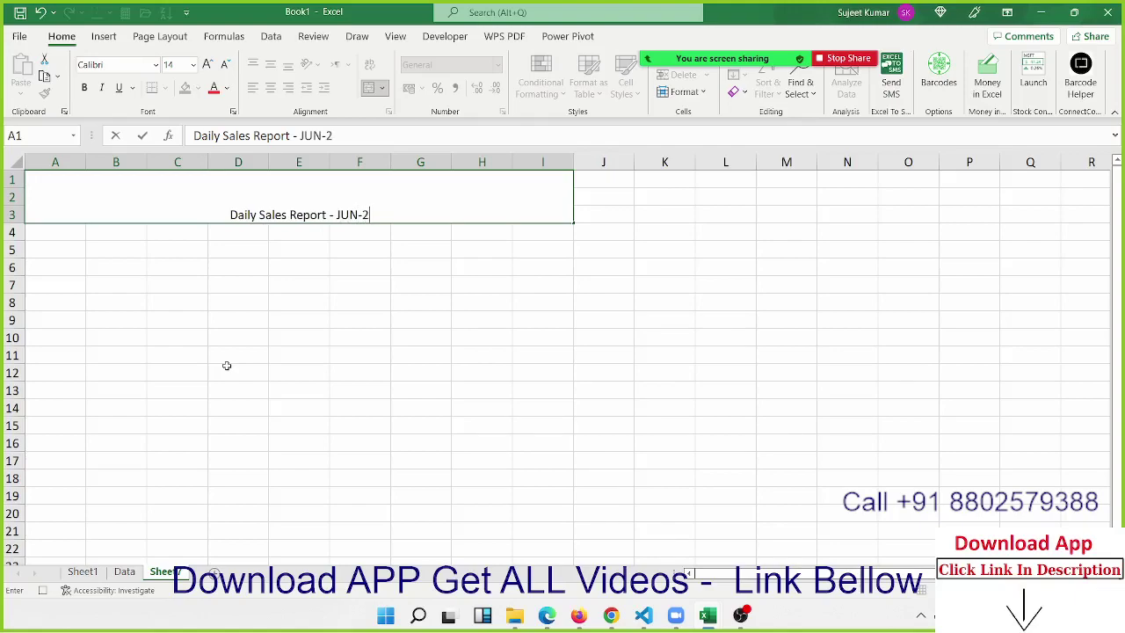
{"action": "type", "text": "022"}
{"action": "key", "text": "Return"}
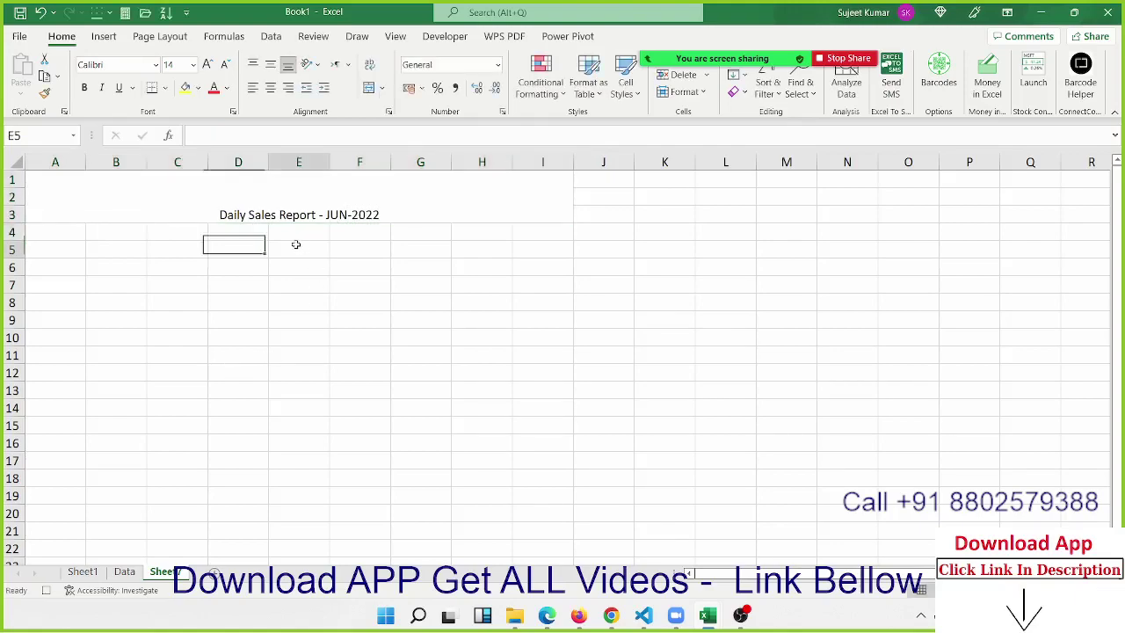
Step: Format the title at 27 point, bold and underlined
{"action": "left_click", "coordinate": [293, 215]}
{"action": "left_click", "coordinate": [176, 65]}
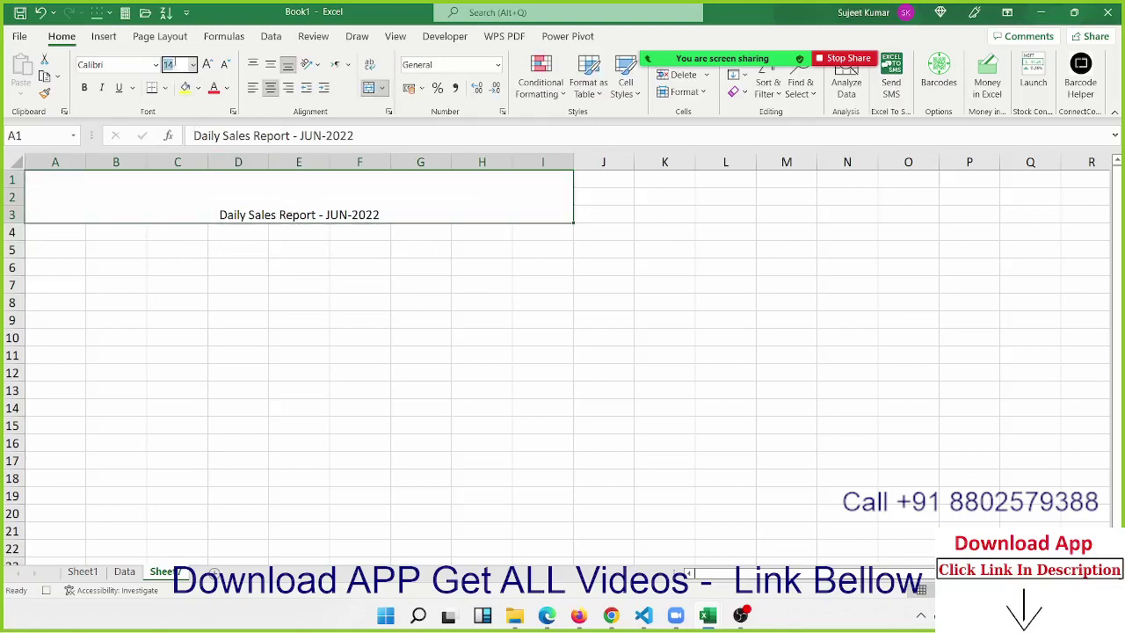
{"action": "type", "text": "25"}
{"action": "key", "text": "Return"}
{"action": "left_click", "coordinate": [175, 64]}
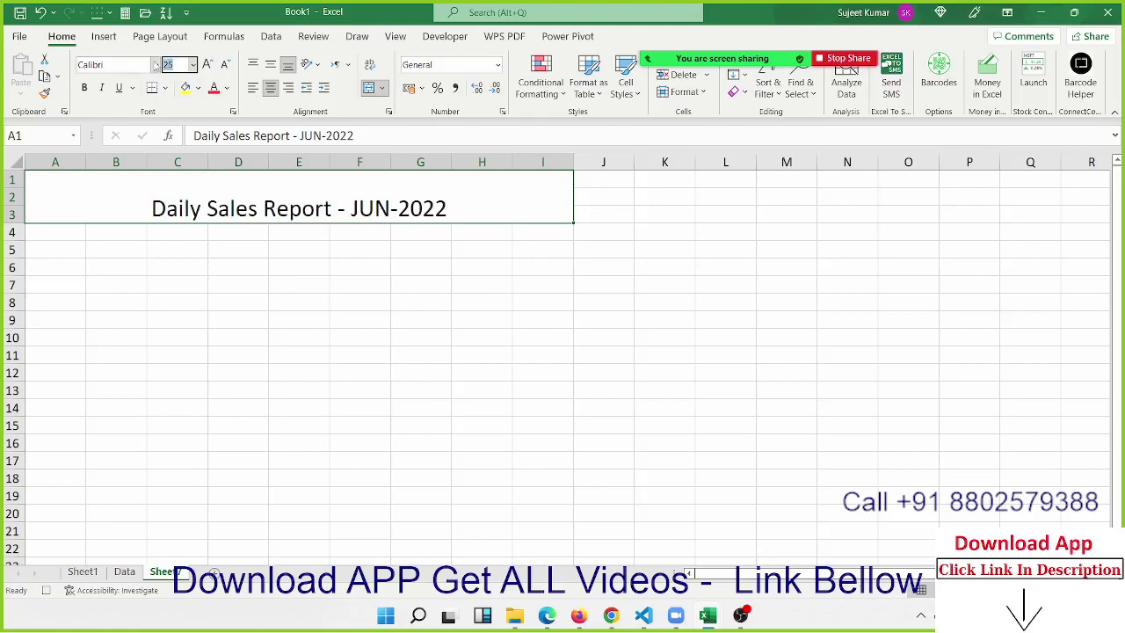
{"action": "key", "text": "BackSpace"}
{"action": "type", "text": "7"}
{"action": "key", "text": "Return"}
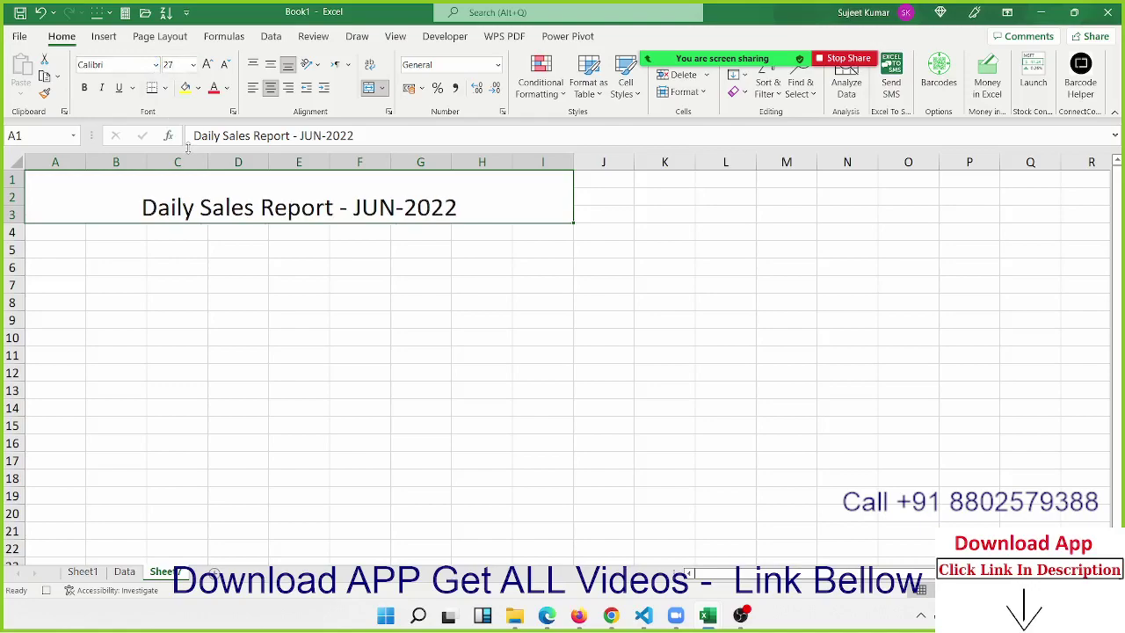
{"action": "left_click", "coordinate": [86, 88]}
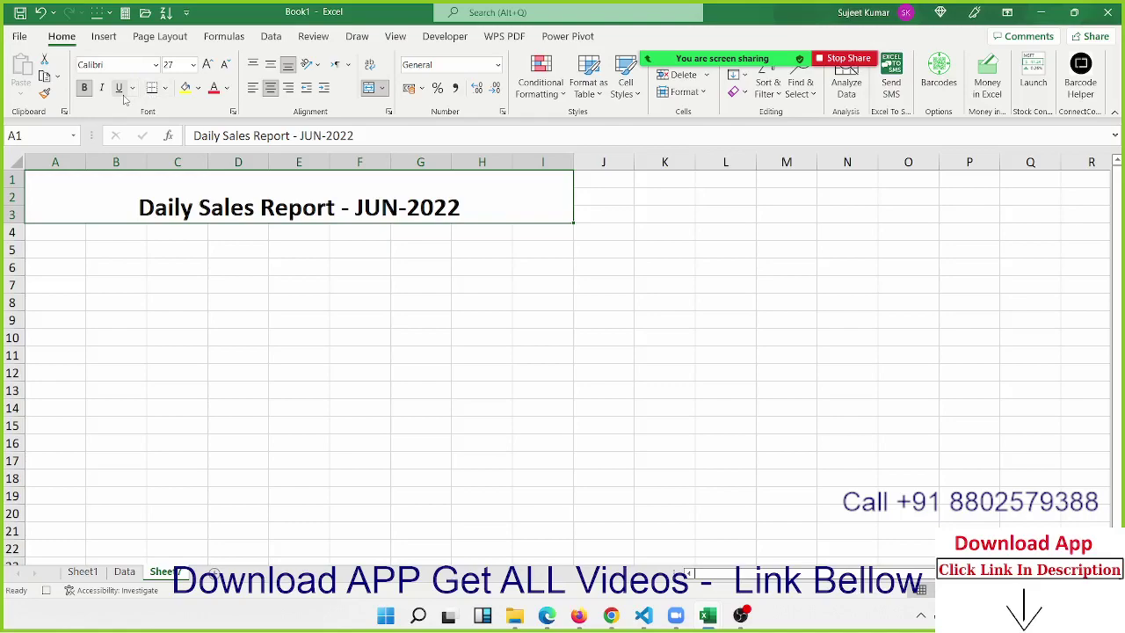
{"action": "left_click", "coordinate": [119, 88]}
{"action": "left_click", "coordinate": [70, 266]}
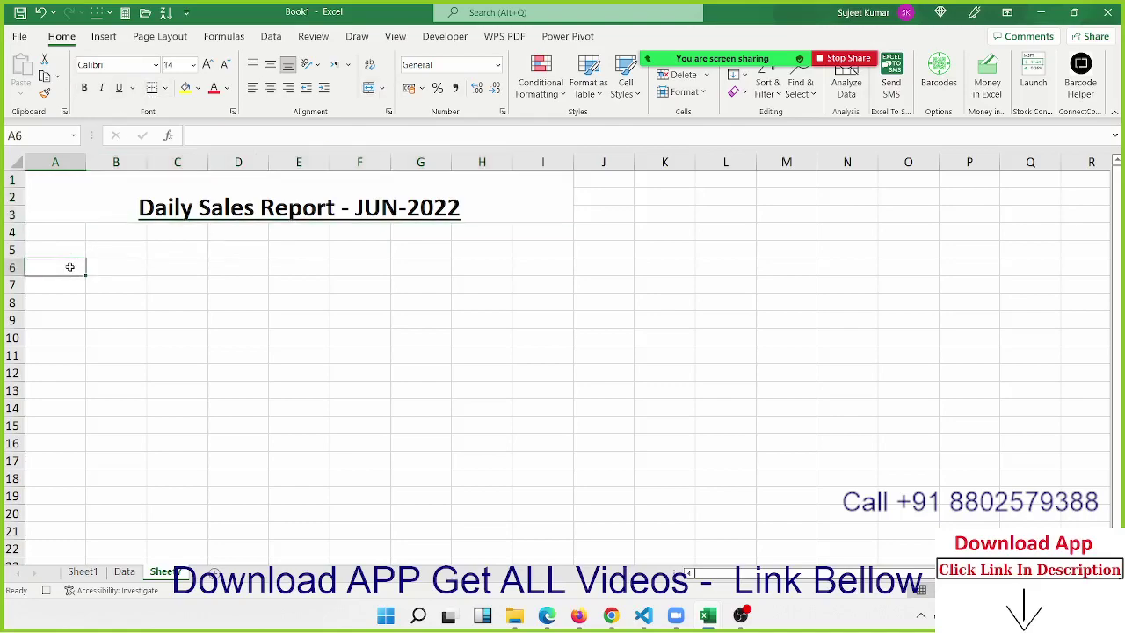
Step: Enter the Date label in A6 and select A6:B6
{"action": "type", "text": "Date"}
{"action": "left_click", "coordinate": [126, 332]}
{"action": "left_click", "coordinate": [55, 268]}
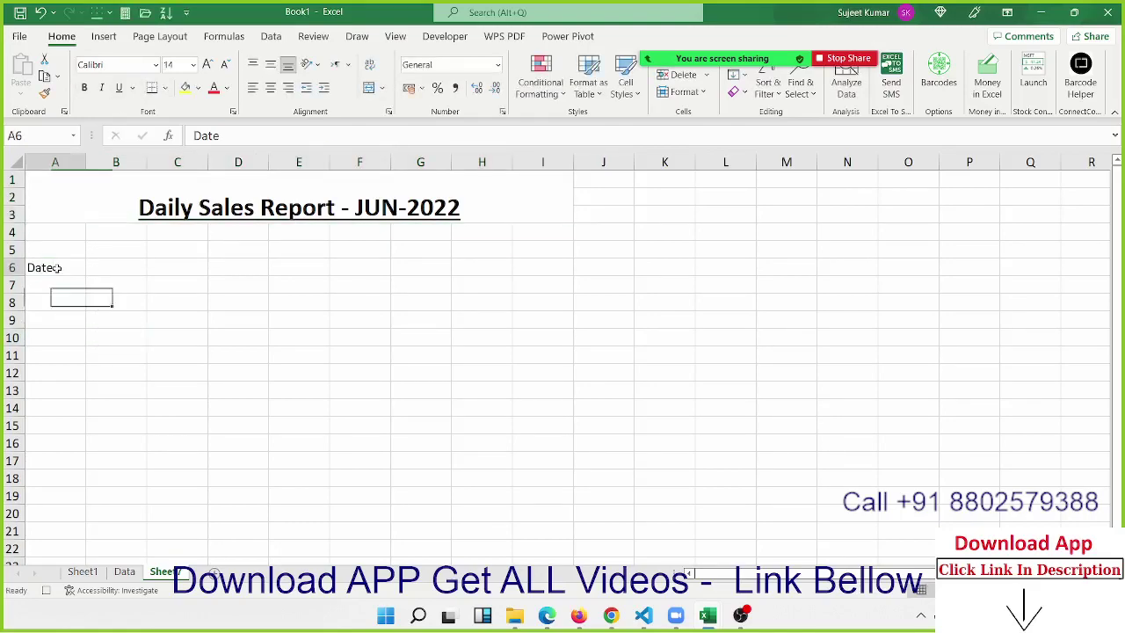
{"action": "left_click_drag", "start_coordinate": [55, 268], "coordinate": [127, 267]}
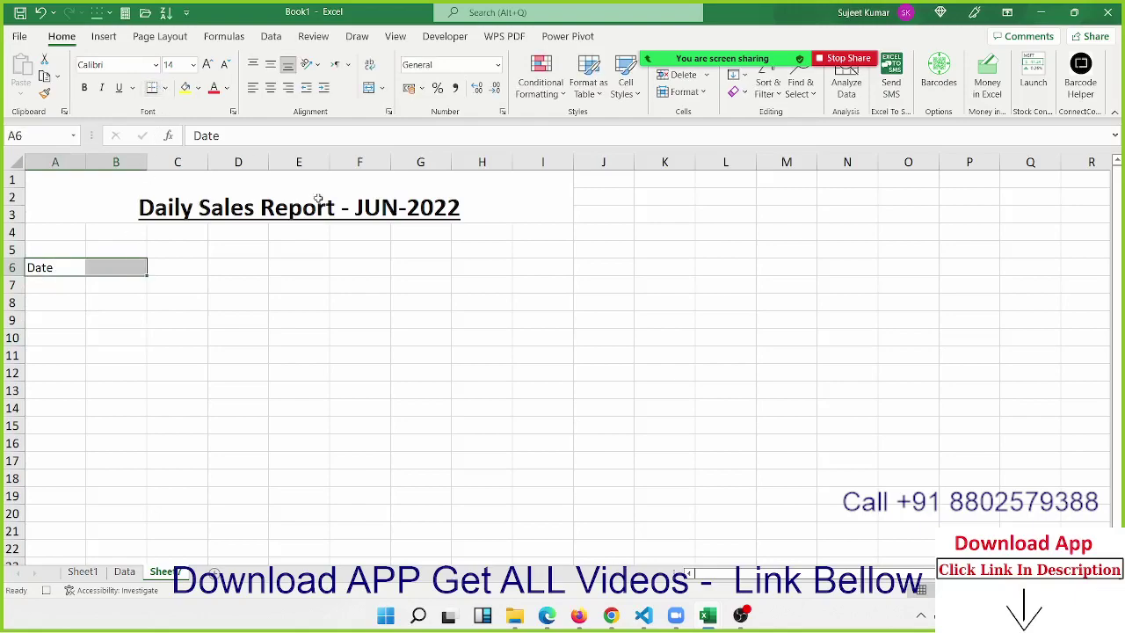
Step: Add a Time label in G6 with a bottom border on G6:H6, then type Sr in A10
{"action": "left_click", "coordinate": [413, 269]}
{"action": "type", "text": "Tim"}
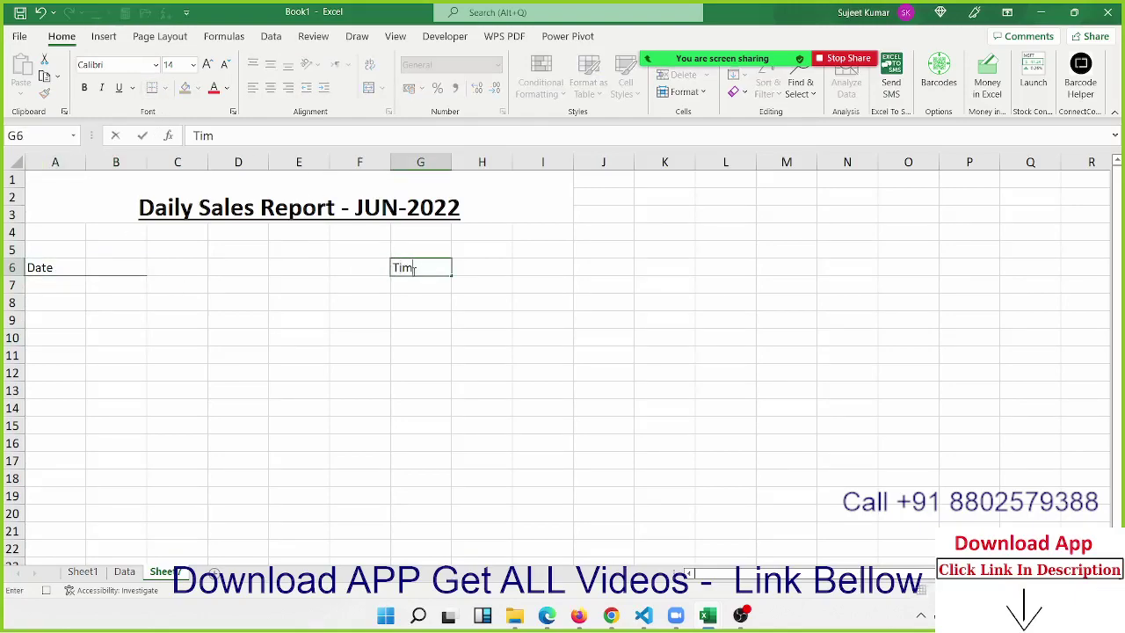
{"action": "type", "text": "e"}
{"action": "left_click", "coordinate": [417, 293]}
{"action": "left_click_drag", "start_coordinate": [416, 268], "coordinate": [484, 268]}
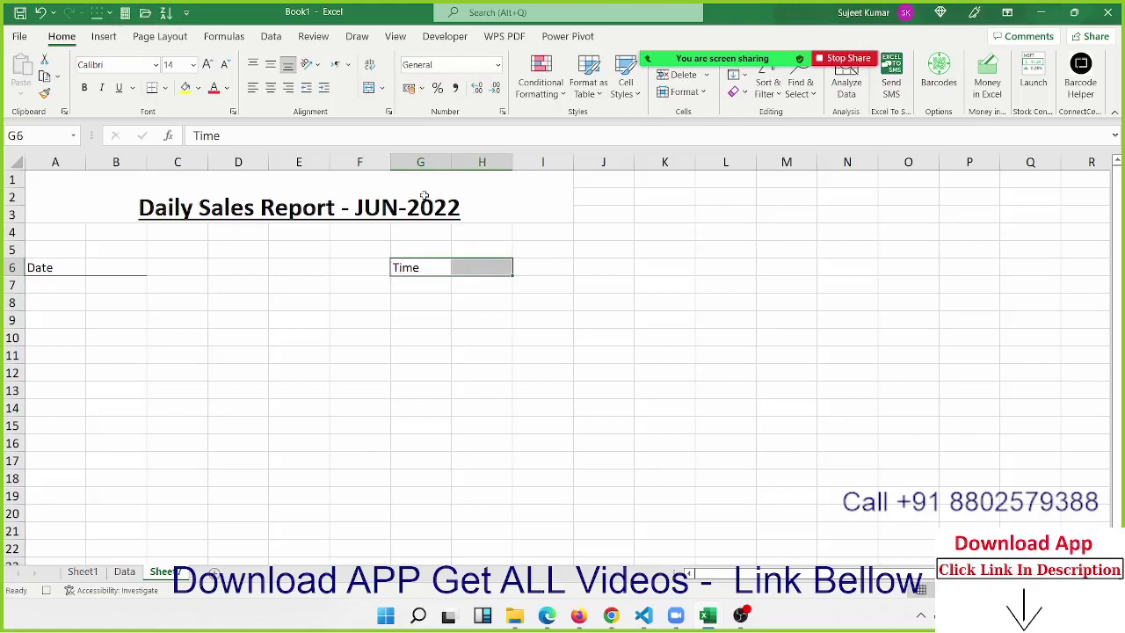
{"action": "left_click", "coordinate": [153, 88]}
{"action": "left_click", "coordinate": [191, 315]}
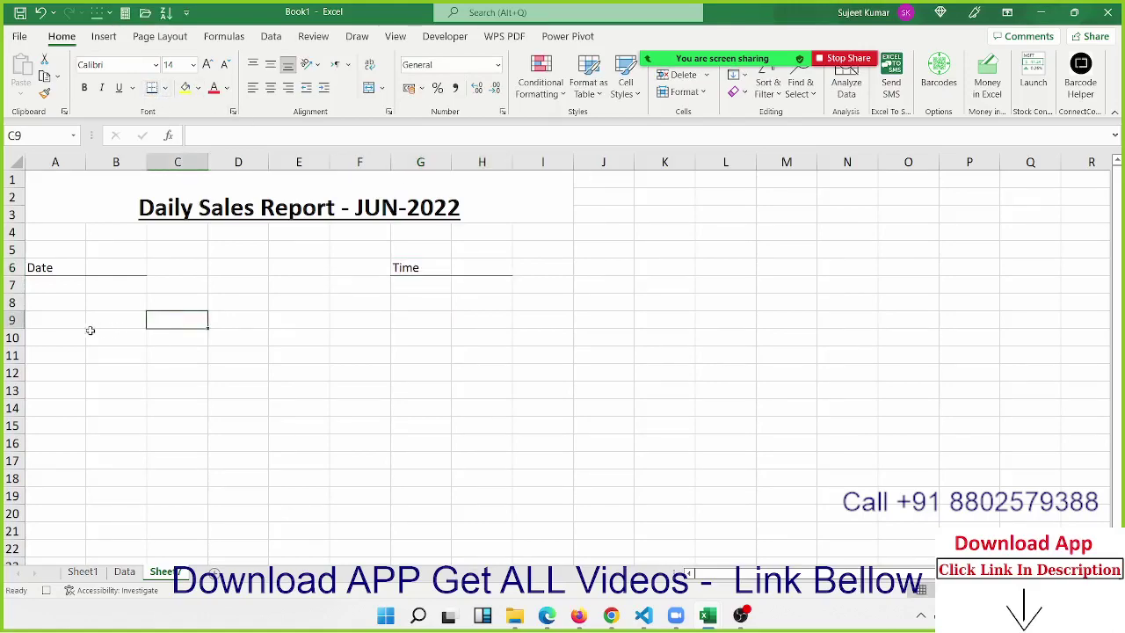
{"action": "left_click", "coordinate": [67, 334]}
{"action": "type", "text": "Sr"}
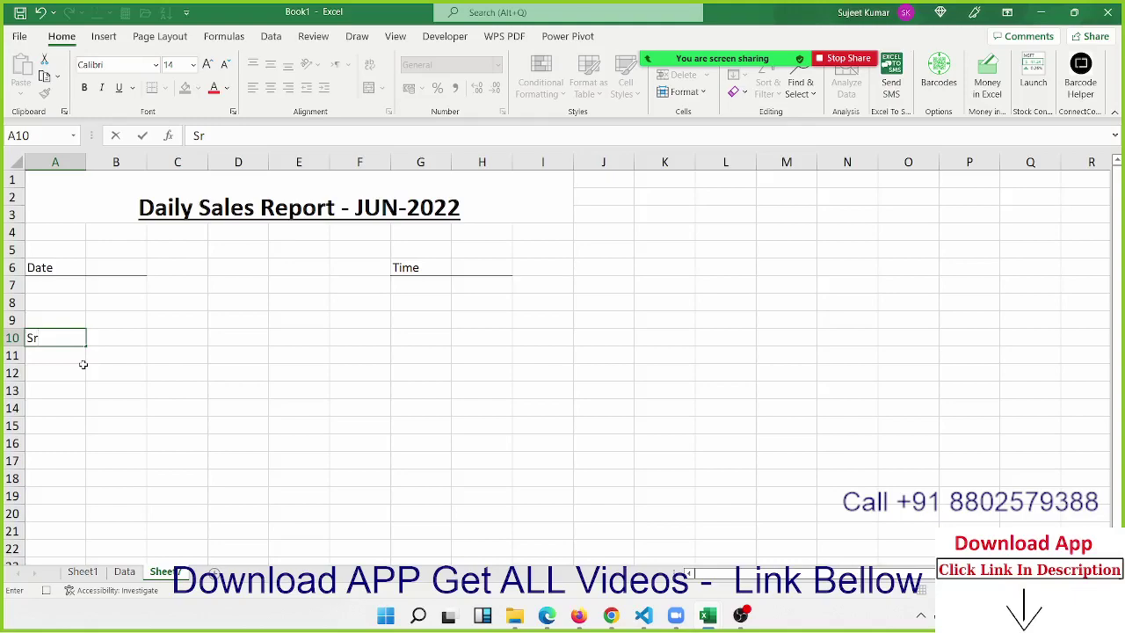
Step: Confirm Sr and add the Name and City headings in B10:C10
{"action": "key", "text": "Return"}
{"action": "left_click", "coordinate": [121, 338]}
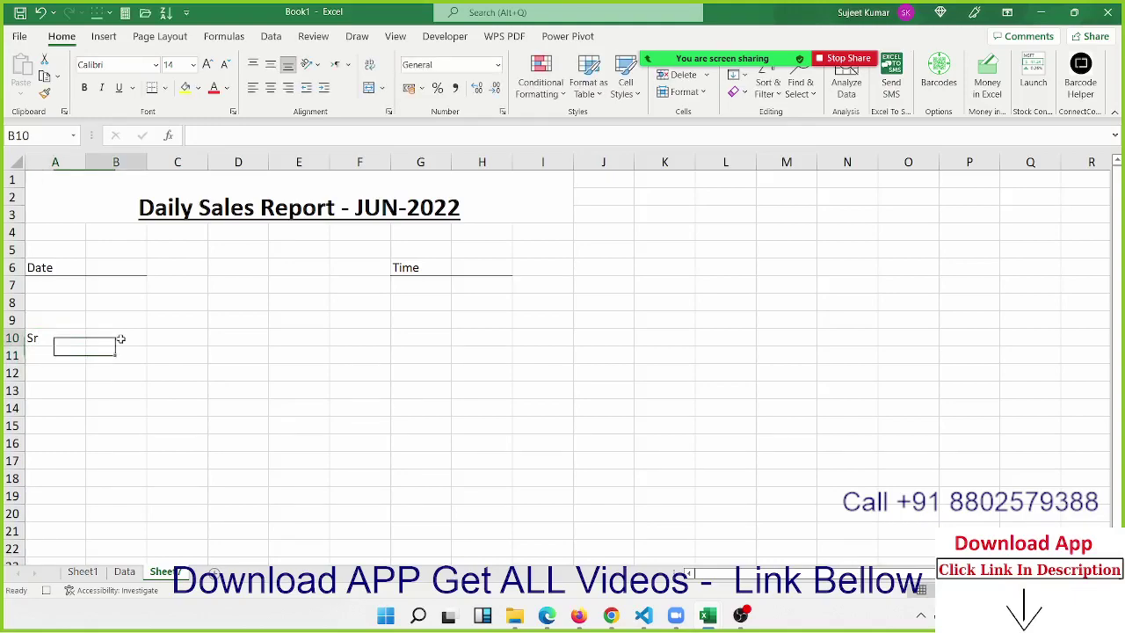
{"action": "type", "text": "Name"}
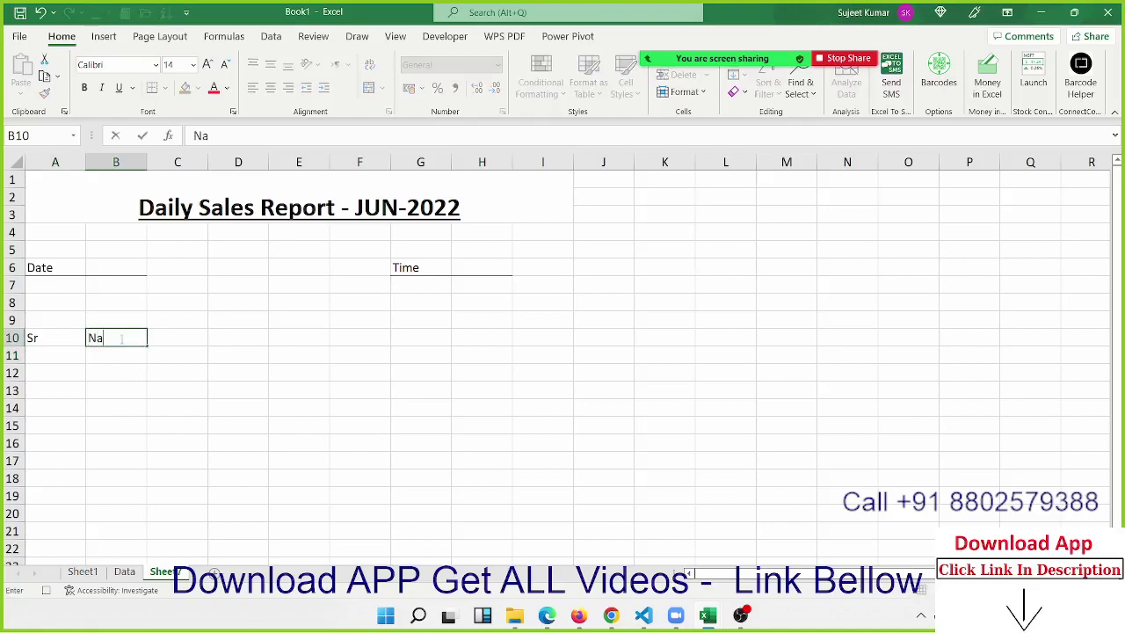
{"action": "key", "text": "Tab"}
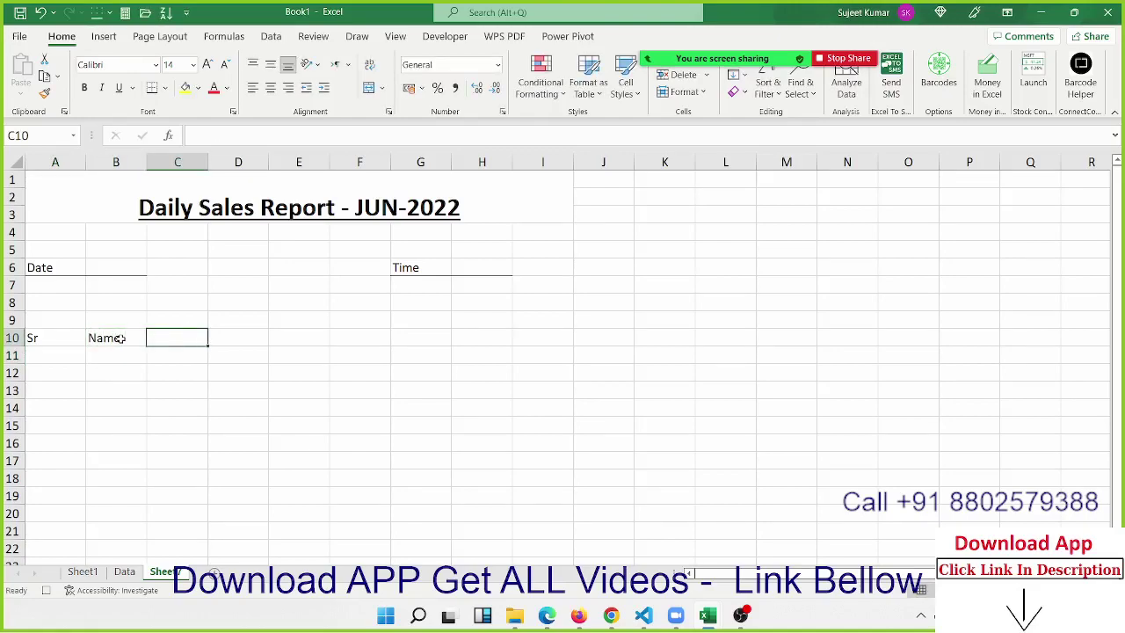
{"action": "type", "text": "City"}
{"action": "key", "text": "Tab"}
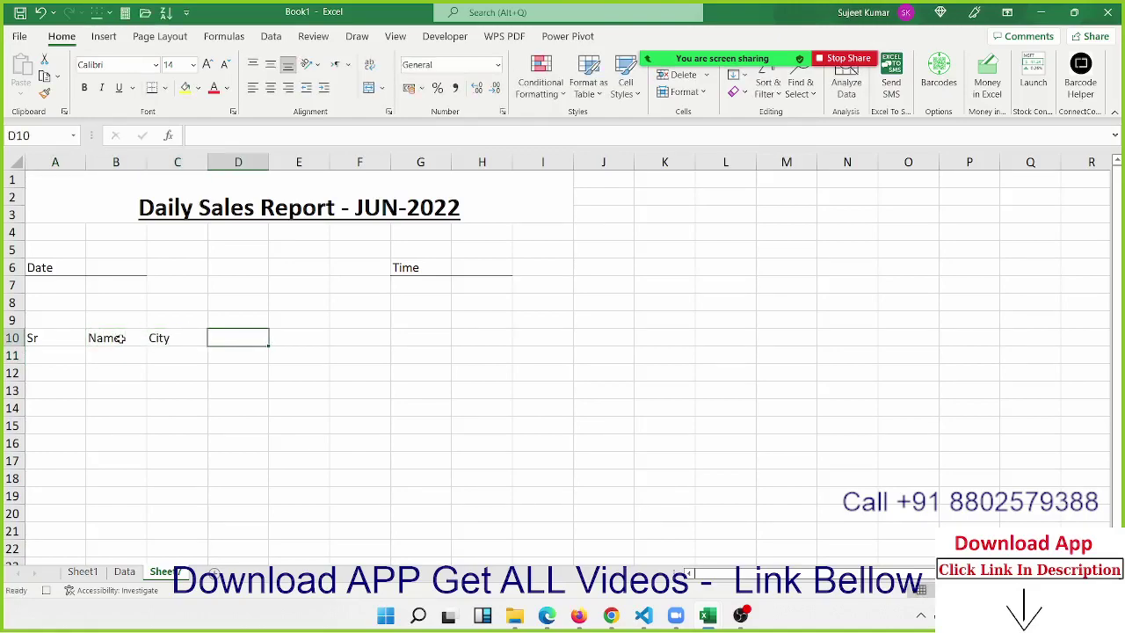
Step: Add the Qty, MRP, Total and Remarks headings in D10:G10
{"action": "type", "text": "Qt"}
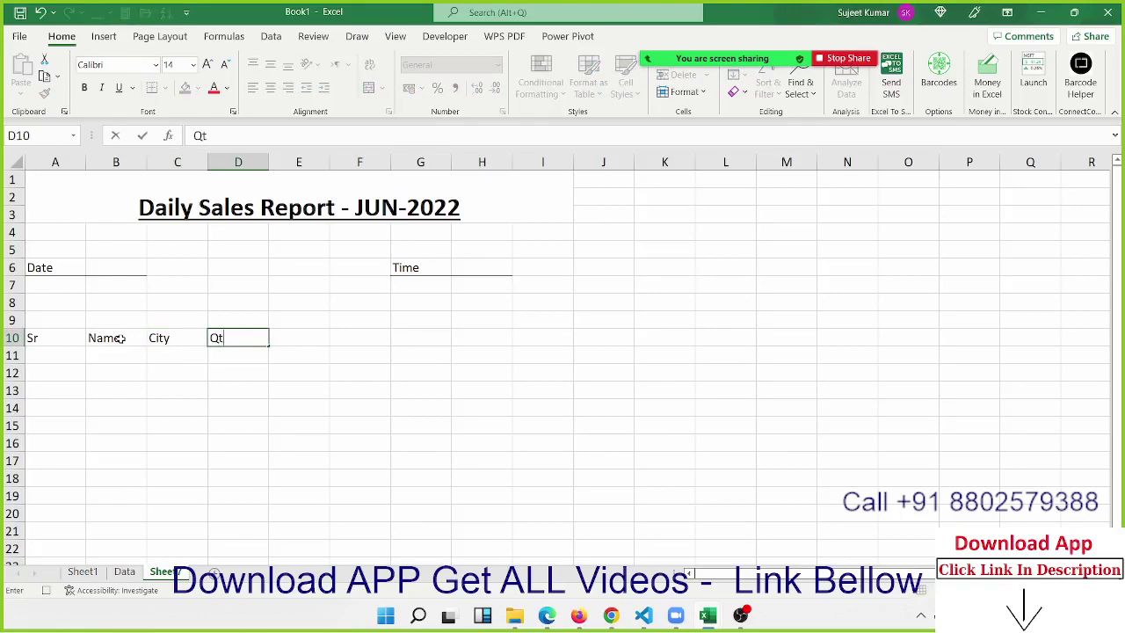
{"action": "type", "text": "y"}
{"action": "key", "text": "Tab"}
{"action": "type", "text": "MRP"}
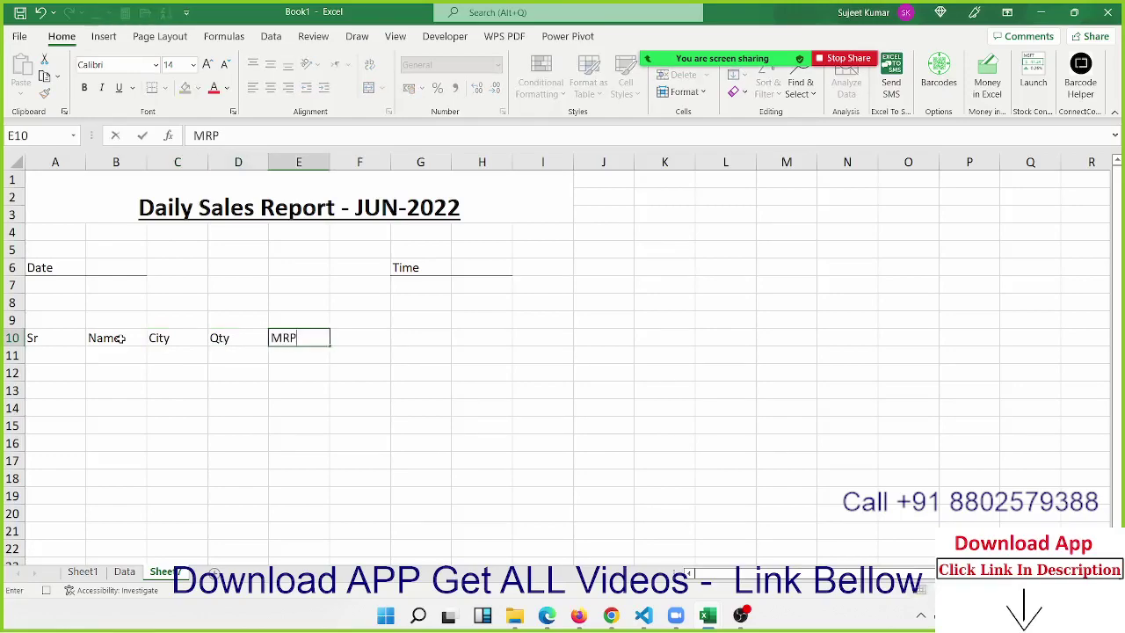
{"action": "key", "text": "Tab"}
{"action": "type", "text": "Tt"}
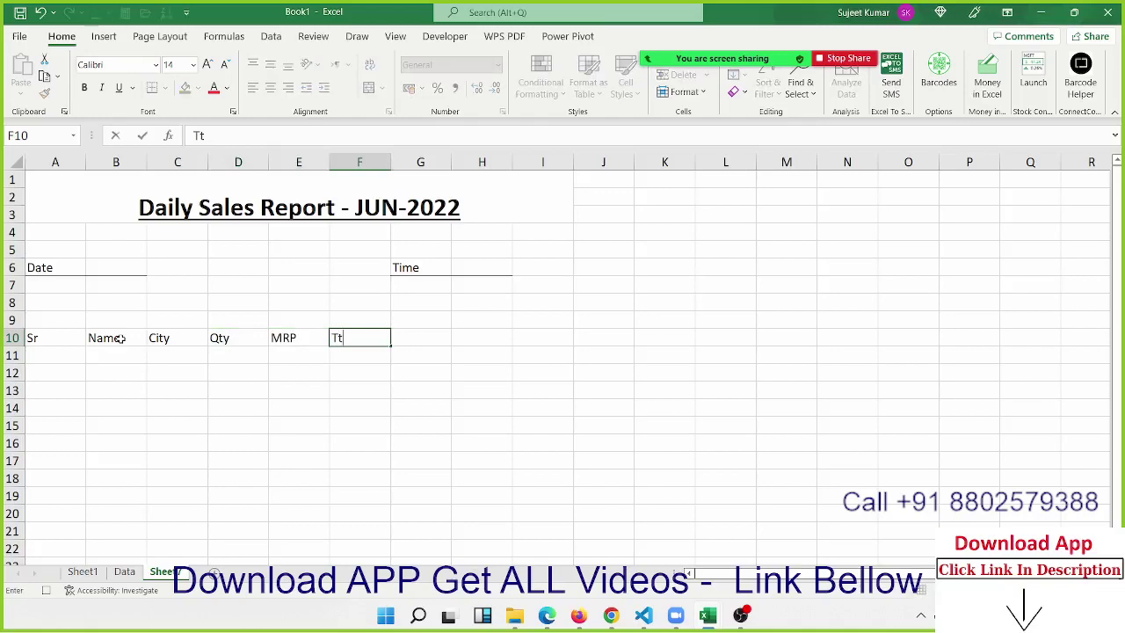
{"action": "type", "text": "otal"}
{"action": "key", "text": "Tab"}
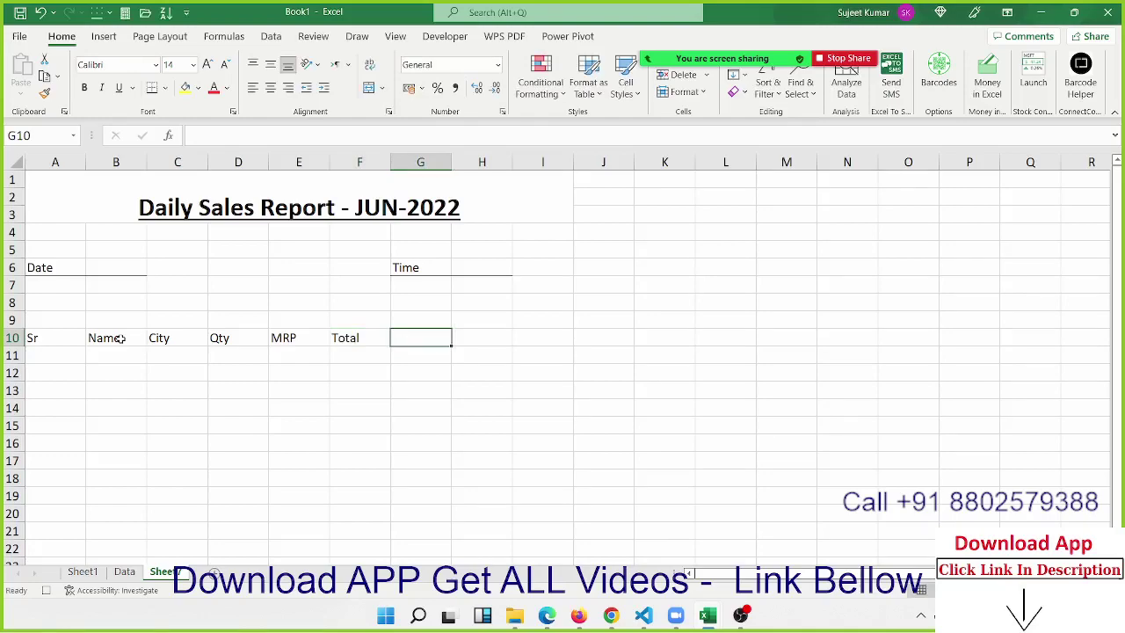
{"action": "type", "text": "Remar"}
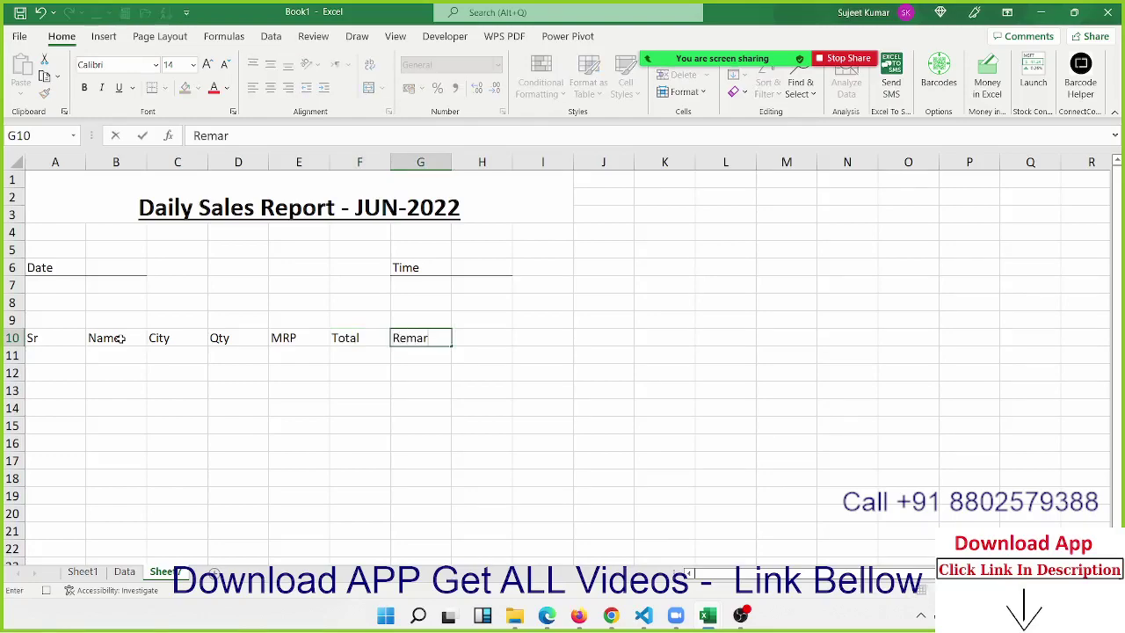
{"action": "type", "text": "ks"}
Step: Fill the header row A10:G10 with light green
{"action": "left_click", "coordinate": [273, 356]}
{"action": "left_click_drag", "start_coordinate": [70, 338], "coordinate": [431, 339]}
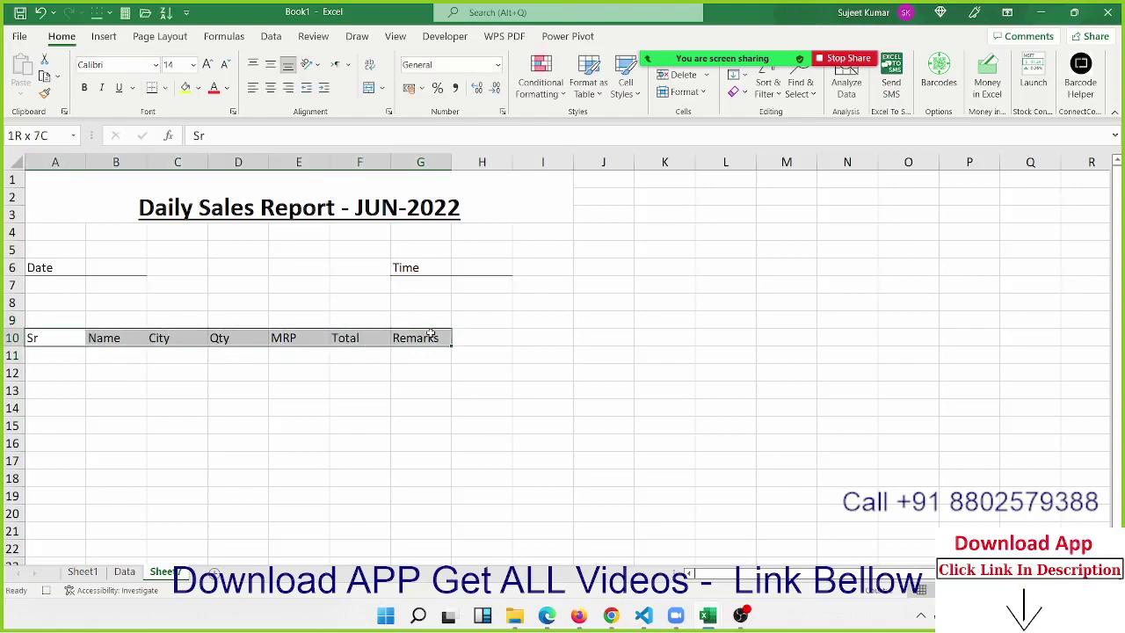
{"action": "left_click", "coordinate": [199, 89]}
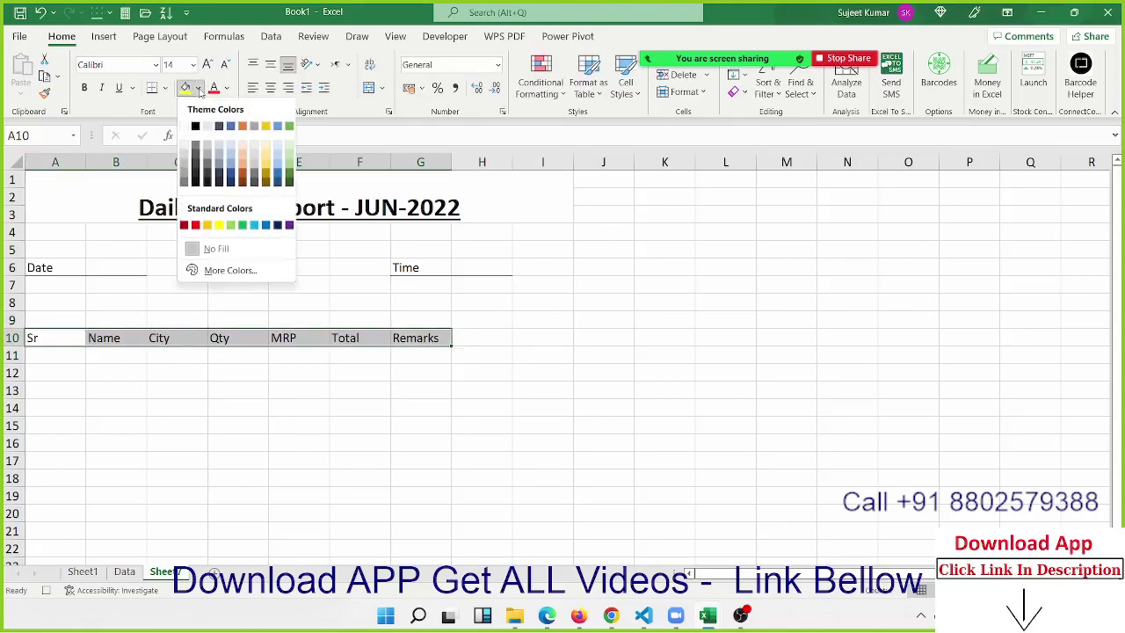
{"action": "left_click", "coordinate": [231, 225]}
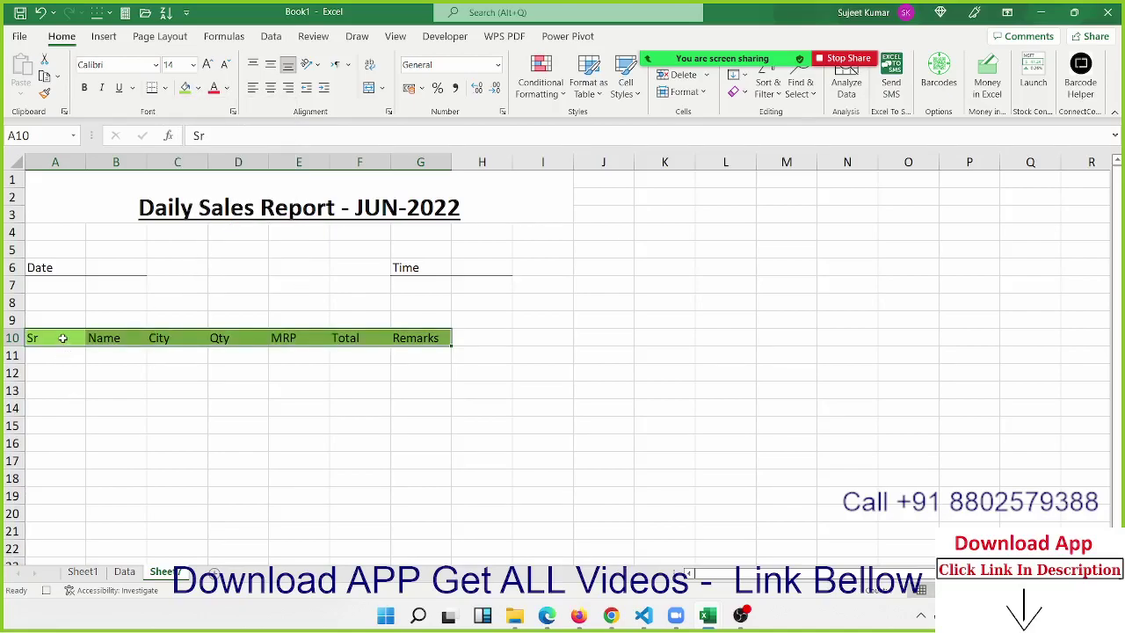
Step: Apply All Borders to the table range A10:G21
{"action": "left_click_drag", "start_coordinate": [63, 338], "coordinate": [445, 533]}
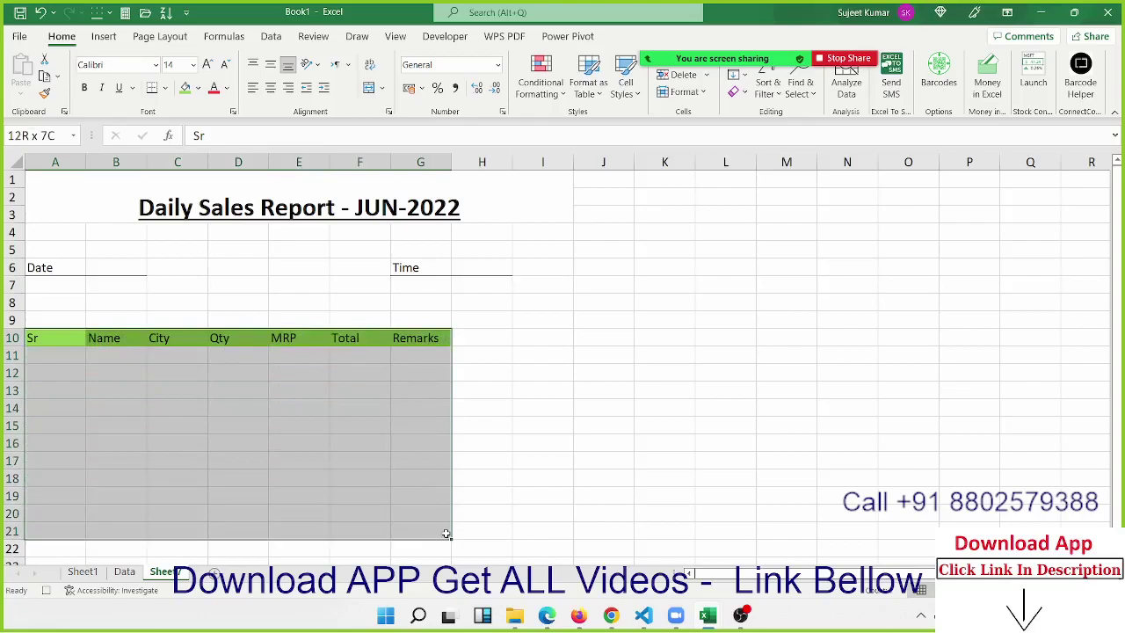
{"action": "left_click", "coordinate": [164, 88]}
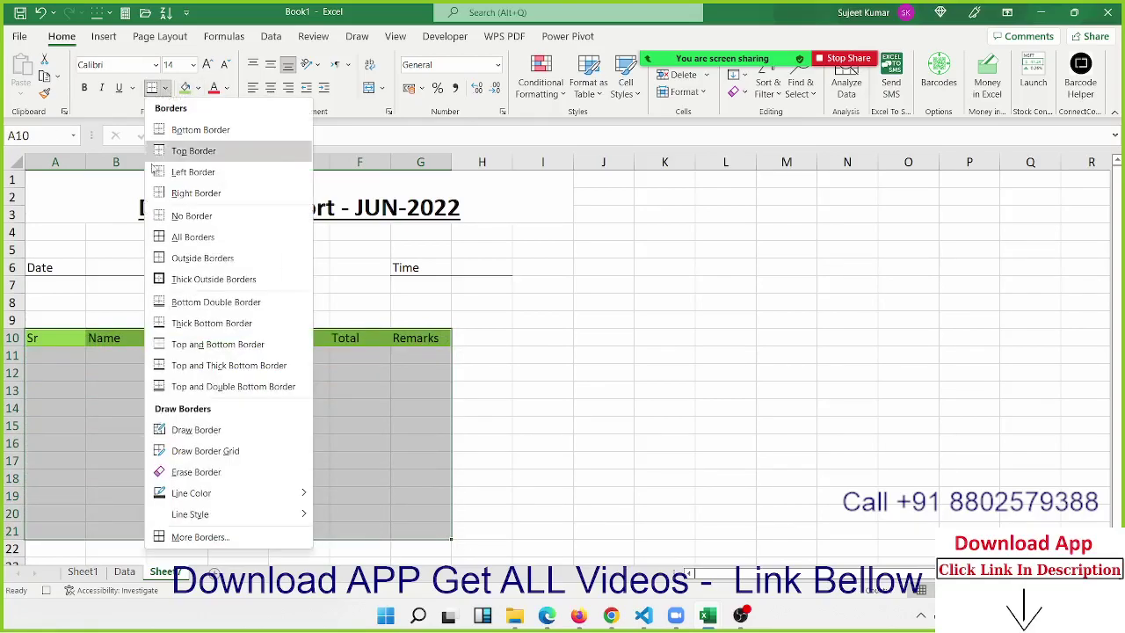
{"action": "left_click", "coordinate": [192, 237]}
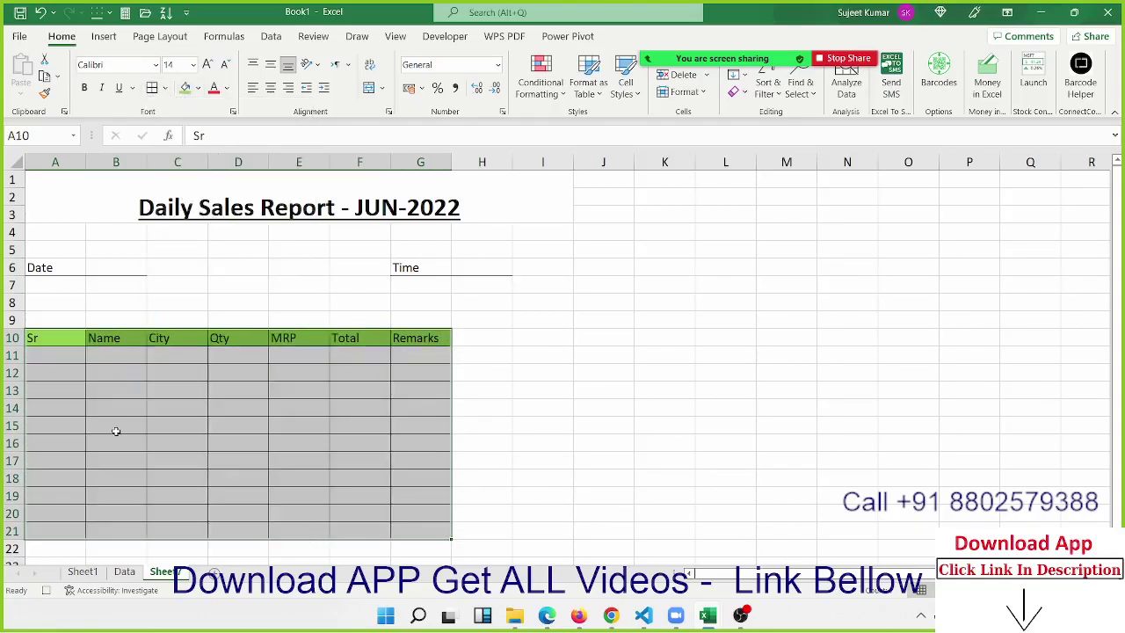
{"action": "left_click", "coordinate": [49, 547]}
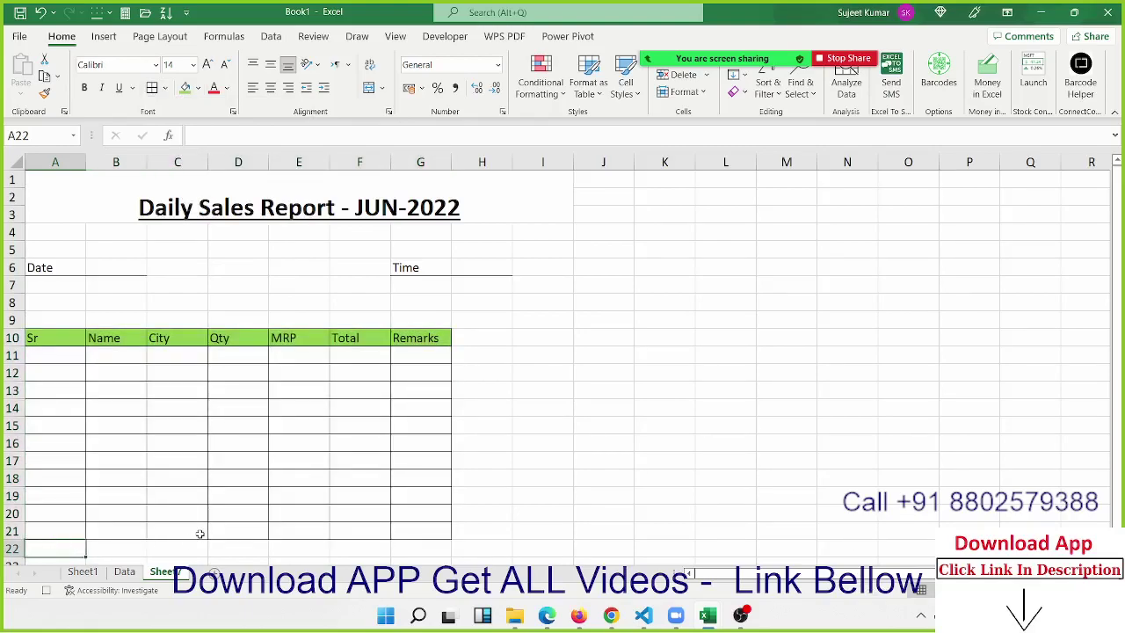
Step: Enter the Total label in A22 and move to D22
{"action": "type", "text": "total"}
{"action": "key", "text": "BackSpace"}
{"action": "key", "text": "BackSpace"}
{"action": "key", "text": "BackSpace"}
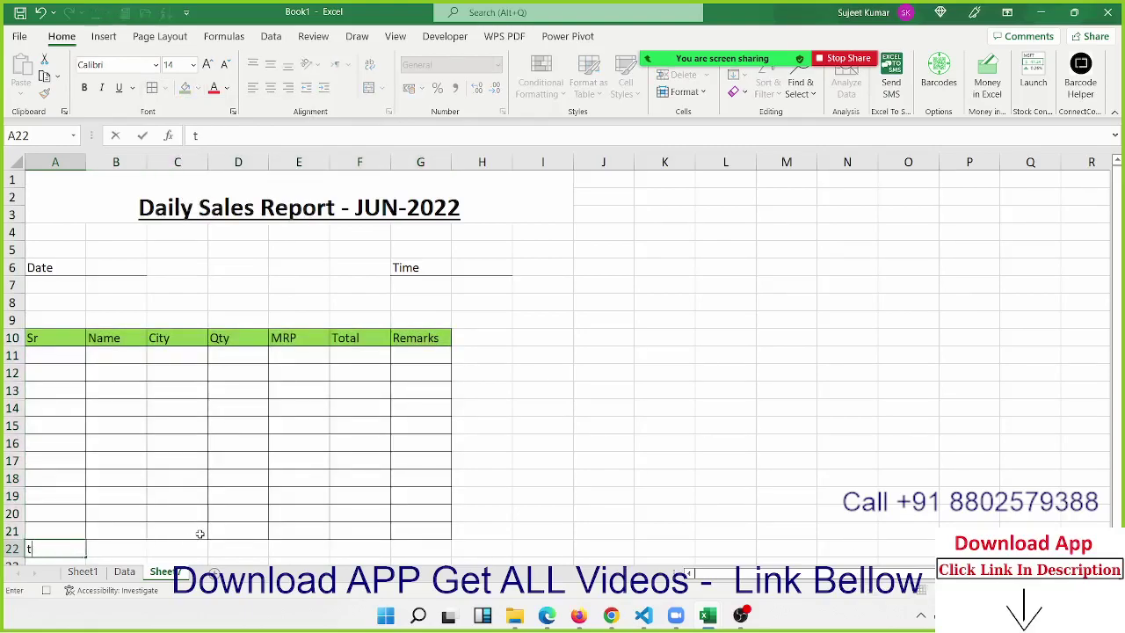
{"action": "type", "text": "otal"}
{"action": "key", "text": "Tab"}
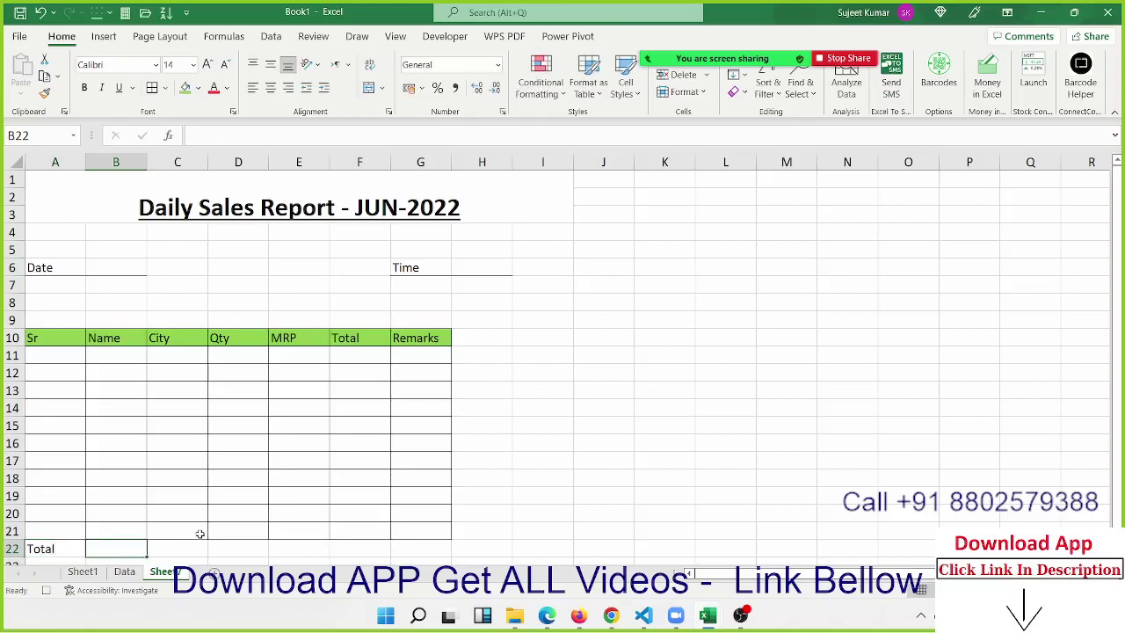
{"action": "key", "text": "Tab"}
{"action": "key", "text": "Tab"}
{"action": "key", "text": "Tab"}
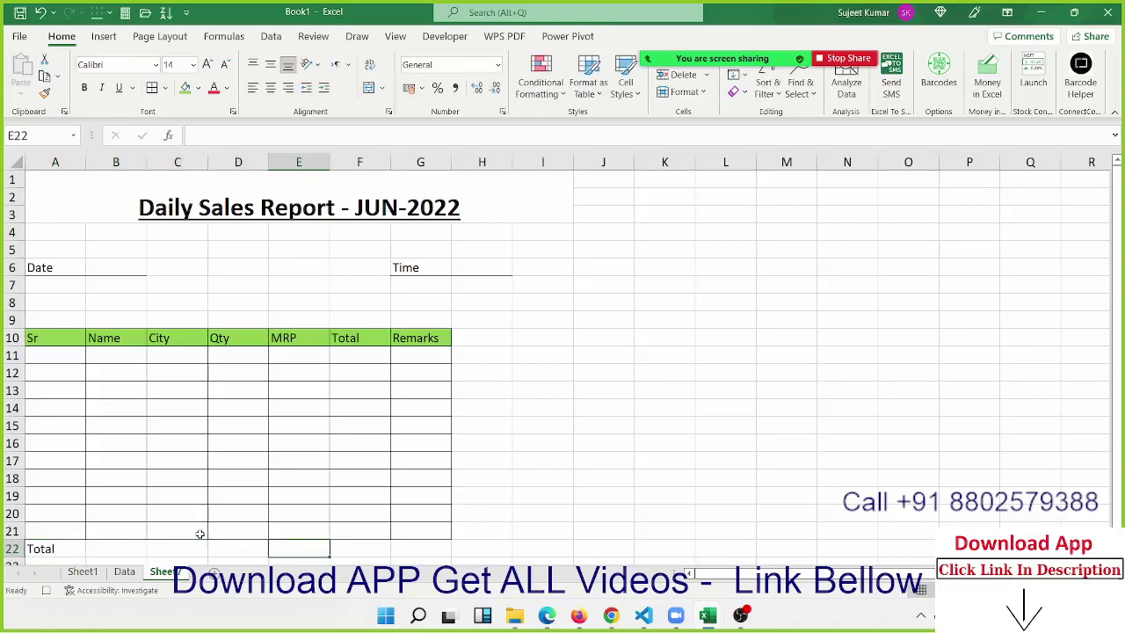
{"action": "key", "text": "shift+Tab"}
Step: Sum the Qty column with =SUM(D11:D21) in D22
{"action": "type", "text": "=sum"}
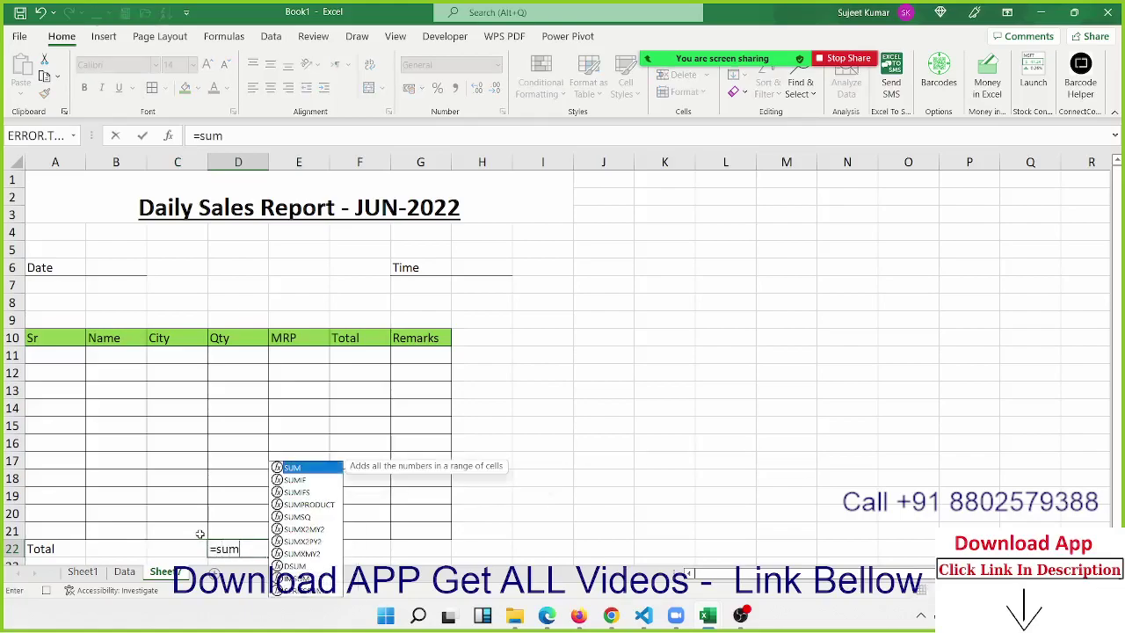
{"action": "key", "text": "Tab"}
{"action": "key", "text": "Up"}
{"action": "key", "text": "shift+Up"}
{"action": "key", "text": "shift+Up"}
{"action": "key", "text": "shift+Up"}
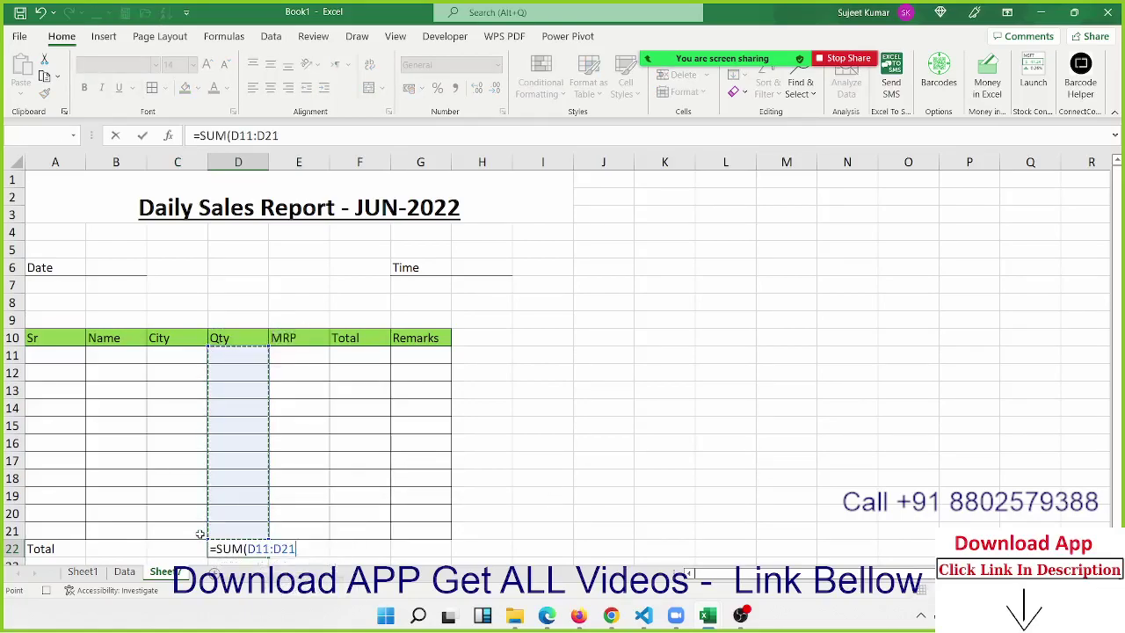
{"action": "key", "text": "Tab"}
Step: Average the MRP column with =AVERAGEA(E11:E21) in E22
{"action": "type", "text": "=a"}
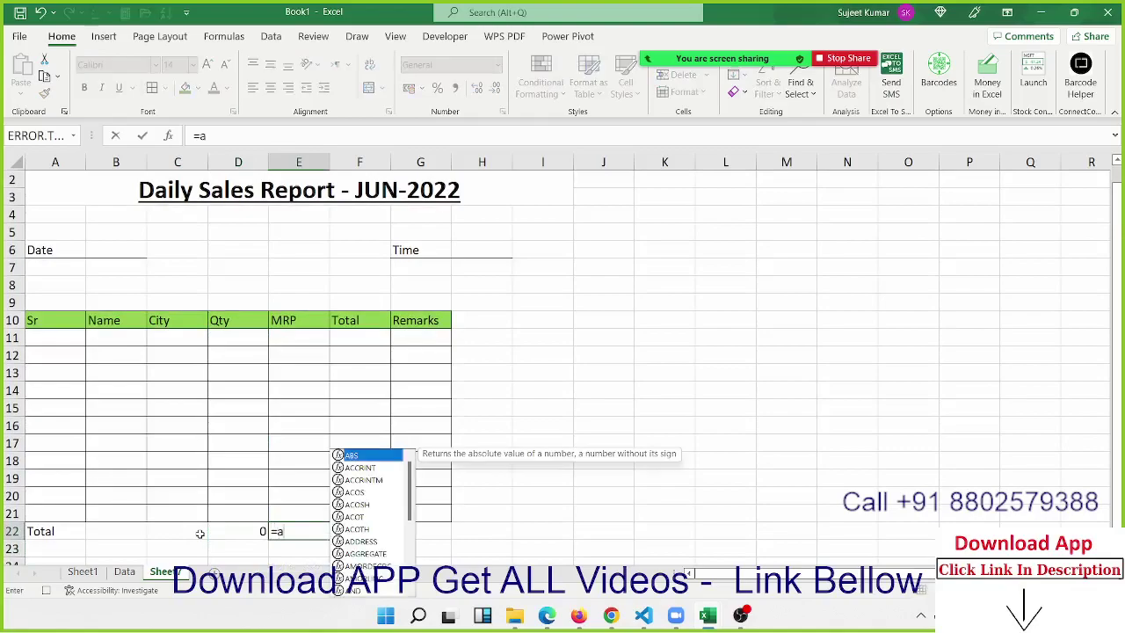
{"action": "type", "text": "ve"}
{"action": "key", "text": "Down"}
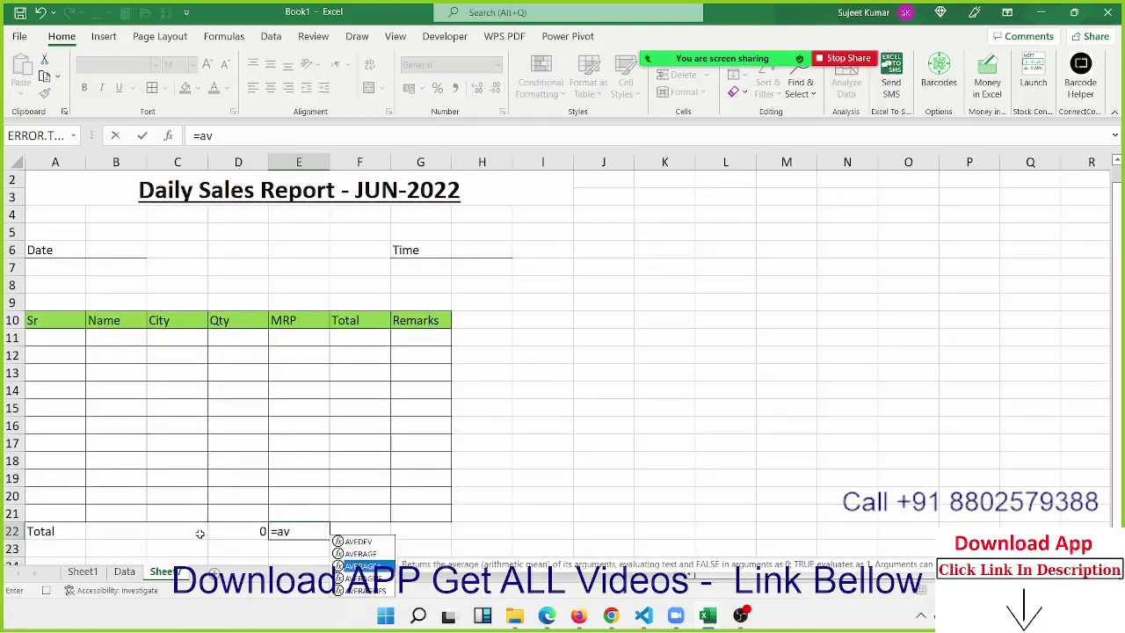
{"action": "key", "text": "Tab"}
{"action": "key", "text": "Up"}
{"action": "key", "text": "ctrl+shift+Up"}
{"action": "key", "text": "shift+Down"}
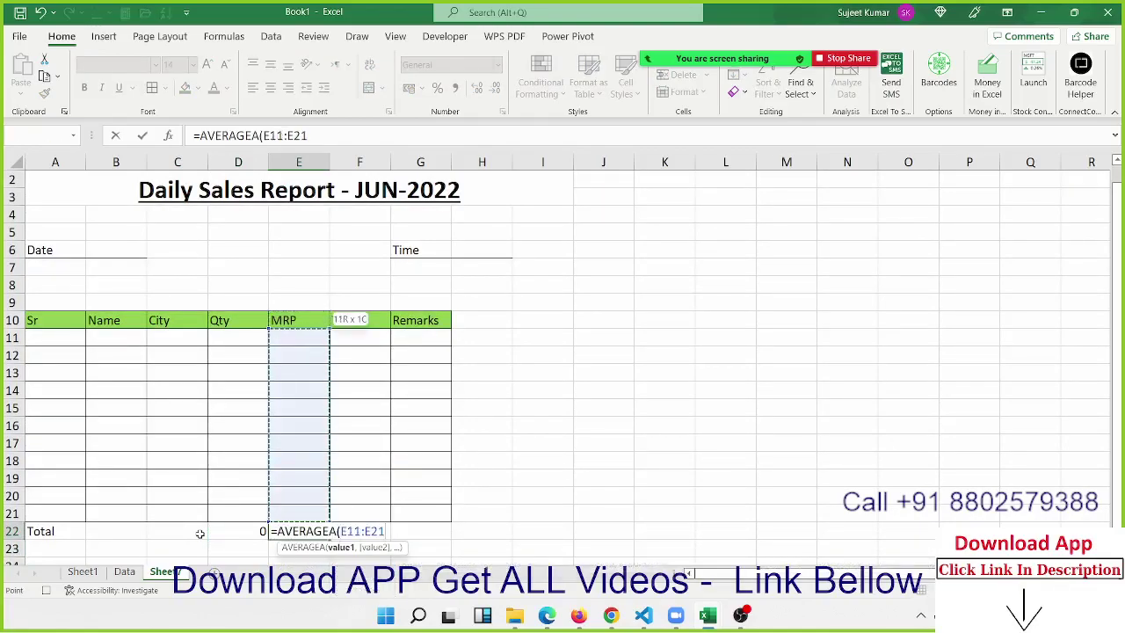
{"action": "key", "text": "Return"}
{"action": "key", "text": "Up"}
{"action": "key", "text": "Right"}
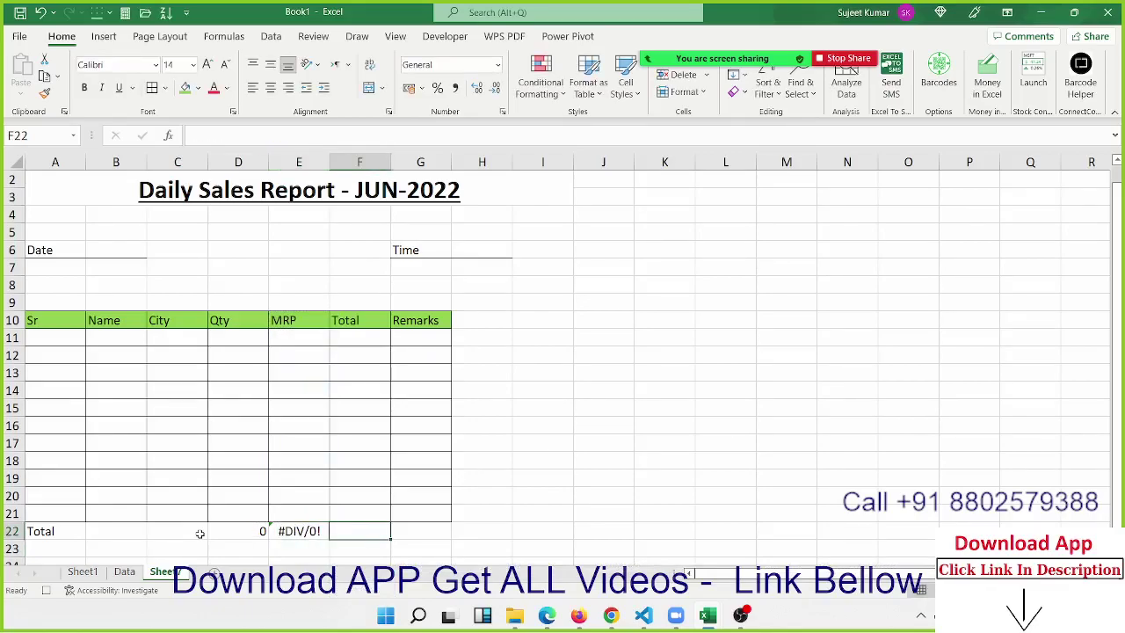
Step: Sum the Total column with =SUM(F11:F21) in F22
{"action": "type", "text": "=sum"}
{"action": "key", "text": "Tab"}
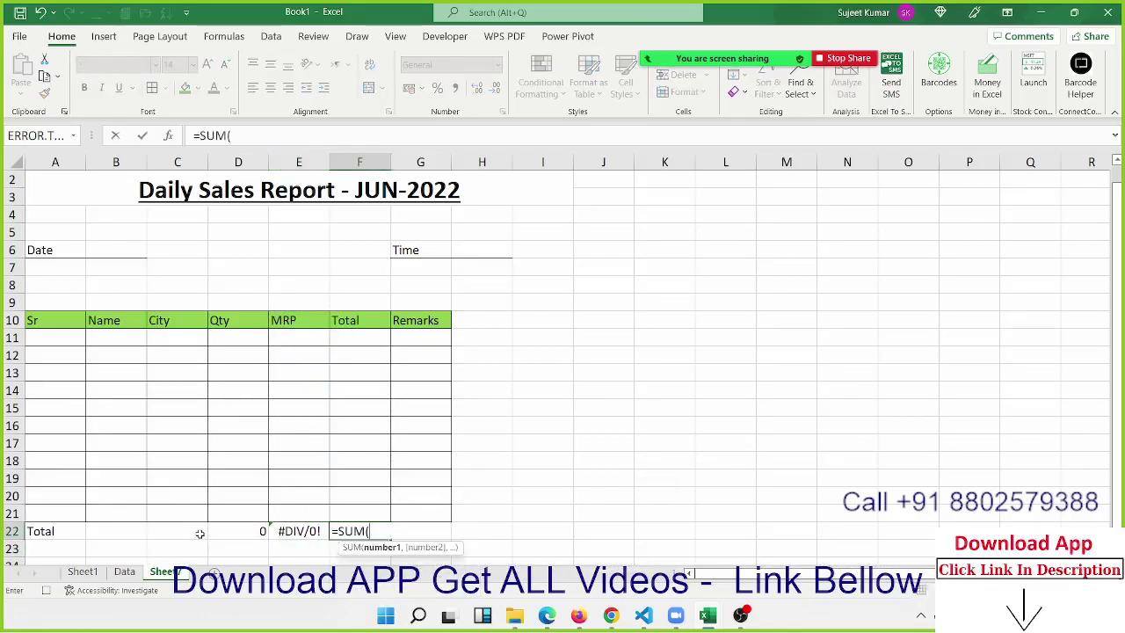
{"action": "key", "text": "Up"}
{"action": "key", "text": "ctrl+shift+Up"}
{"action": "key", "text": "Return"}
{"action": "key", "text": "Up"}
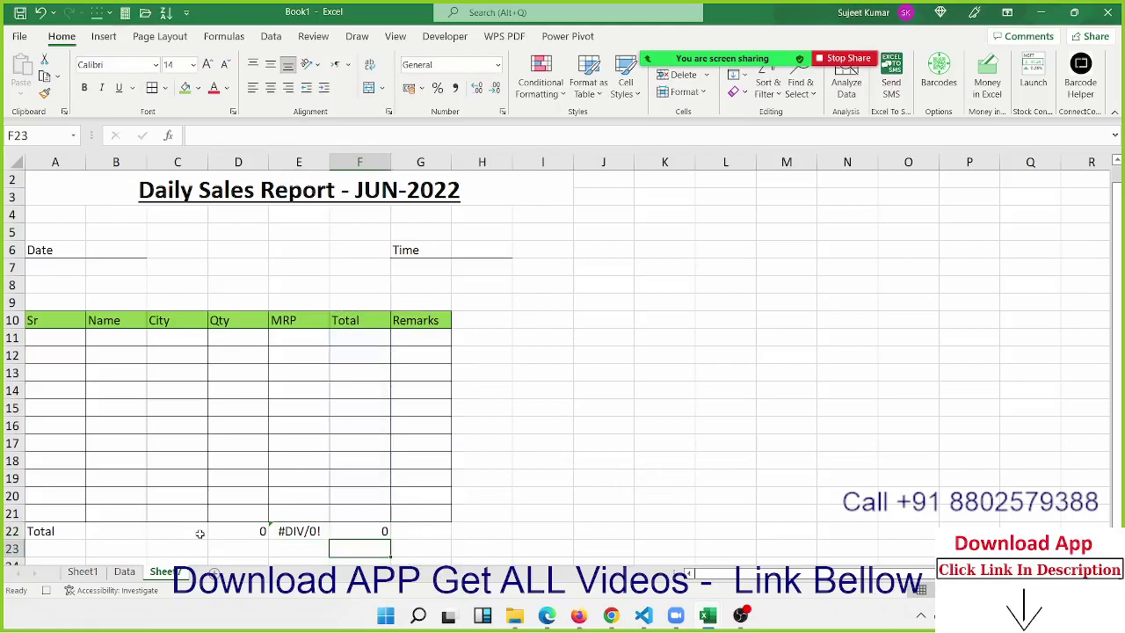
{"action": "key", "text": "shift+Left"}
{"action": "key", "text": "shift+Left"}
{"action": "key", "text": "shift+Left"}
{"action": "key", "text": "shift+Left"}
{"action": "key", "text": "shift+Left"}
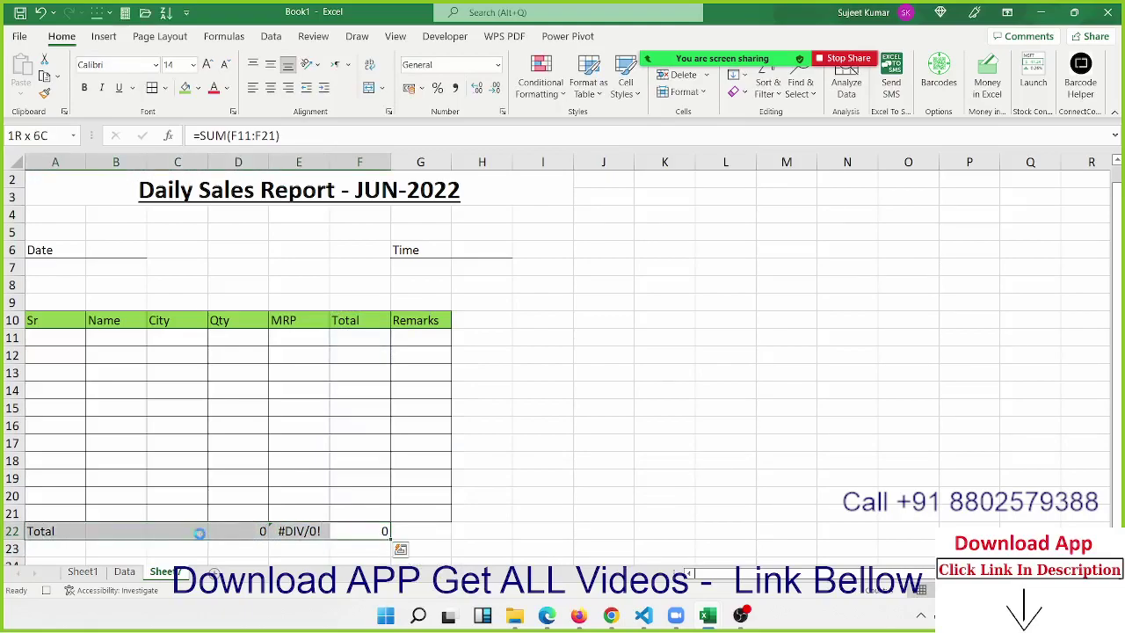
{"action": "left_click", "coordinate": [211, 464]}
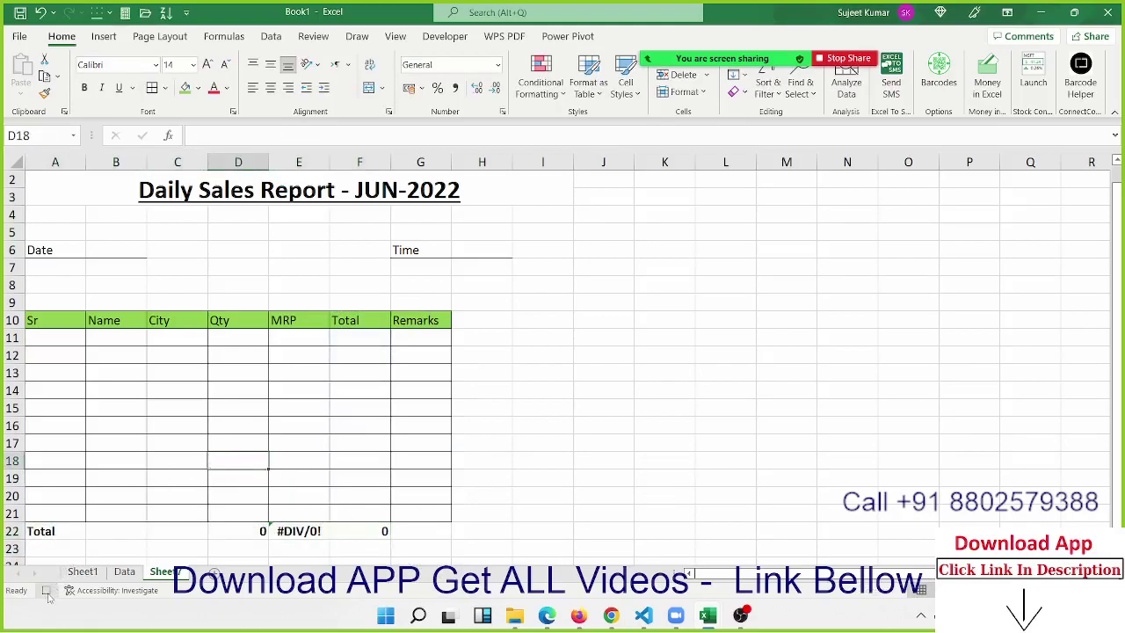
Step: Add a new blank worksheet to the workbook
{"action": "left_click", "coordinate": [244, 284]}
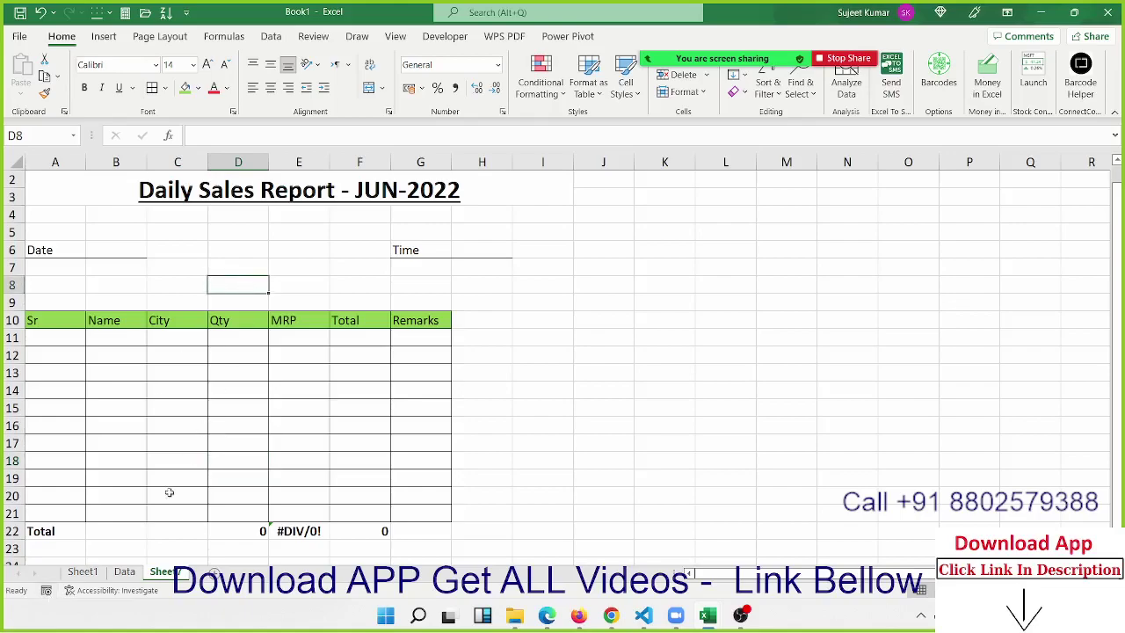
{"action": "left_click", "coordinate": [214, 572]}
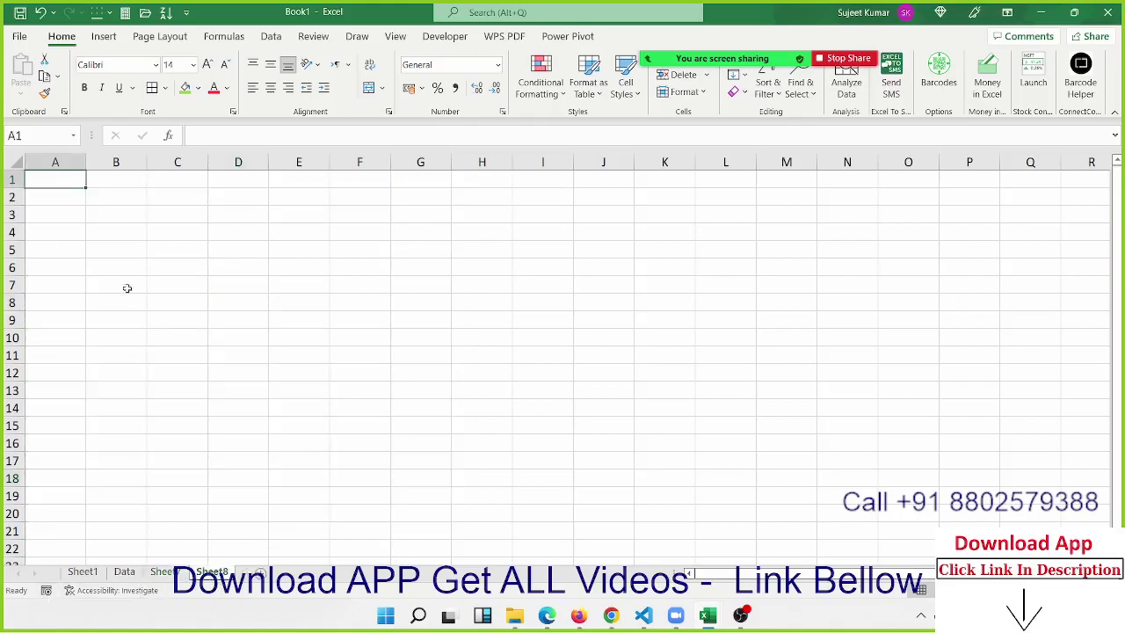
{"action": "left_click", "coordinate": [127, 270]}
Step: Run Macro4 from View Macros to build the sales report layout
{"action": "mouse_move", "coordinate": [732, 65]}
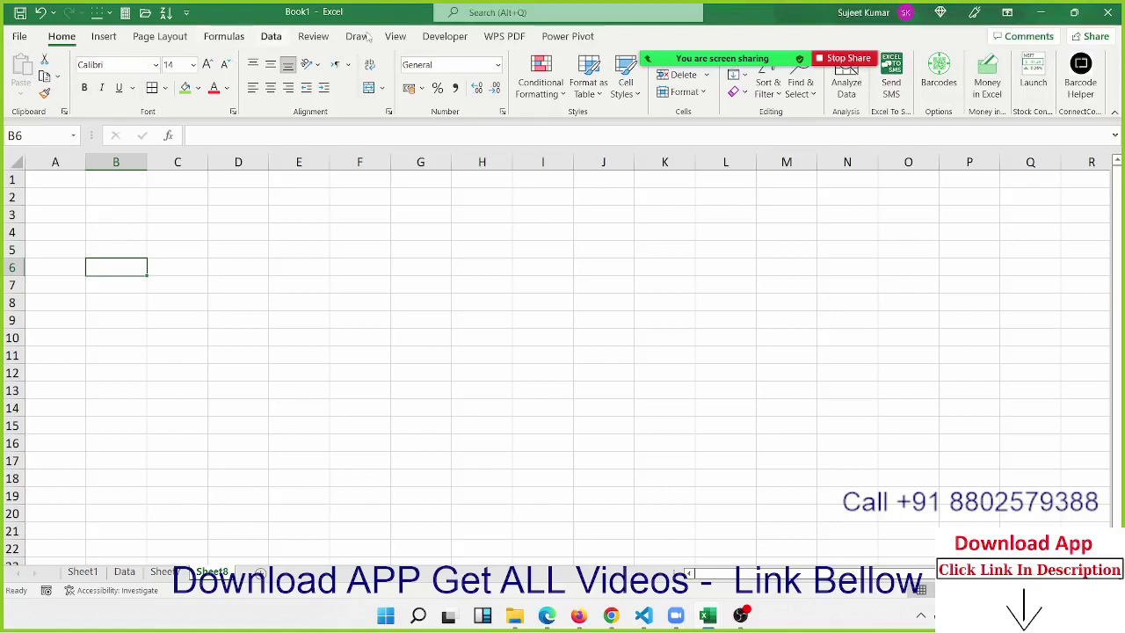
{"action": "left_click", "coordinate": [397, 40]}
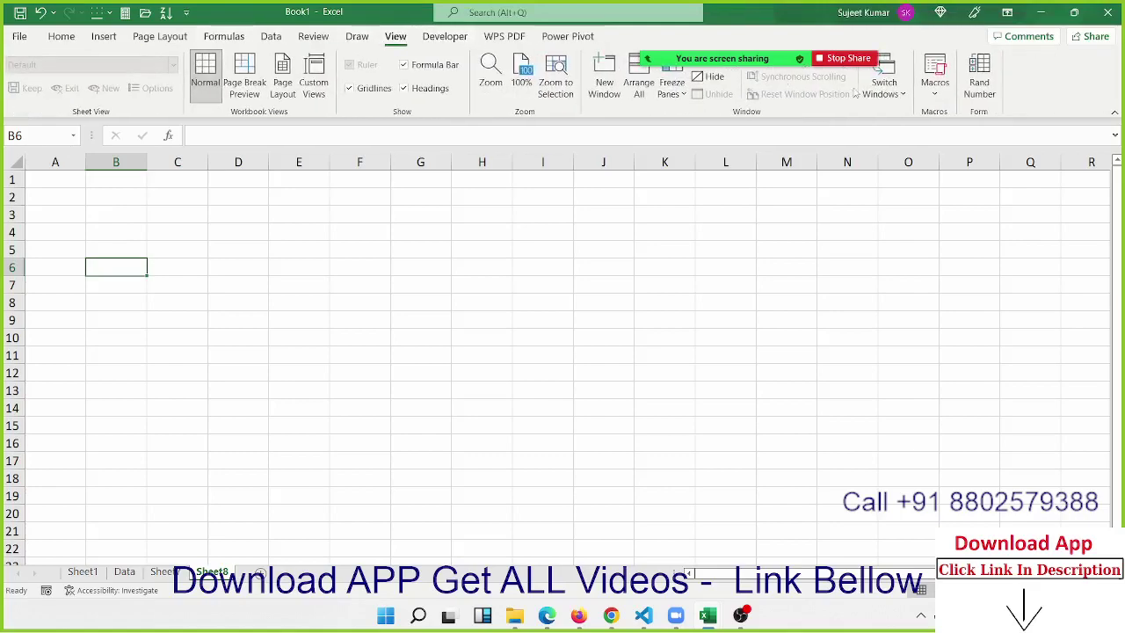
{"action": "left_click", "coordinate": [936, 88]}
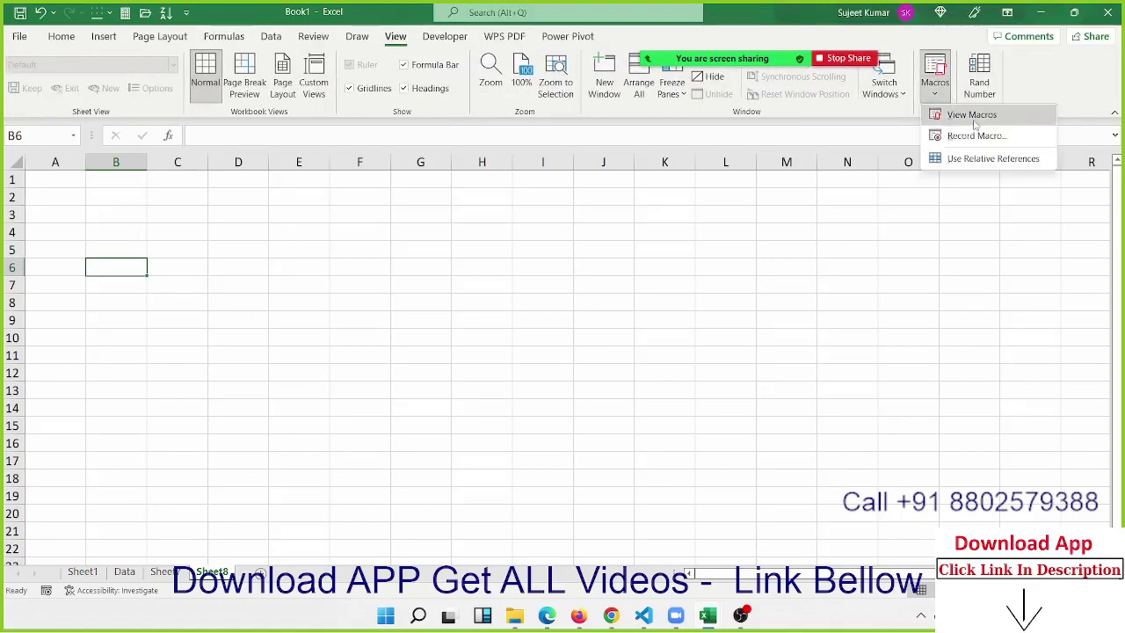
{"action": "left_click", "coordinate": [966, 111]}
{"action": "left_click", "coordinate": [418, 272]}
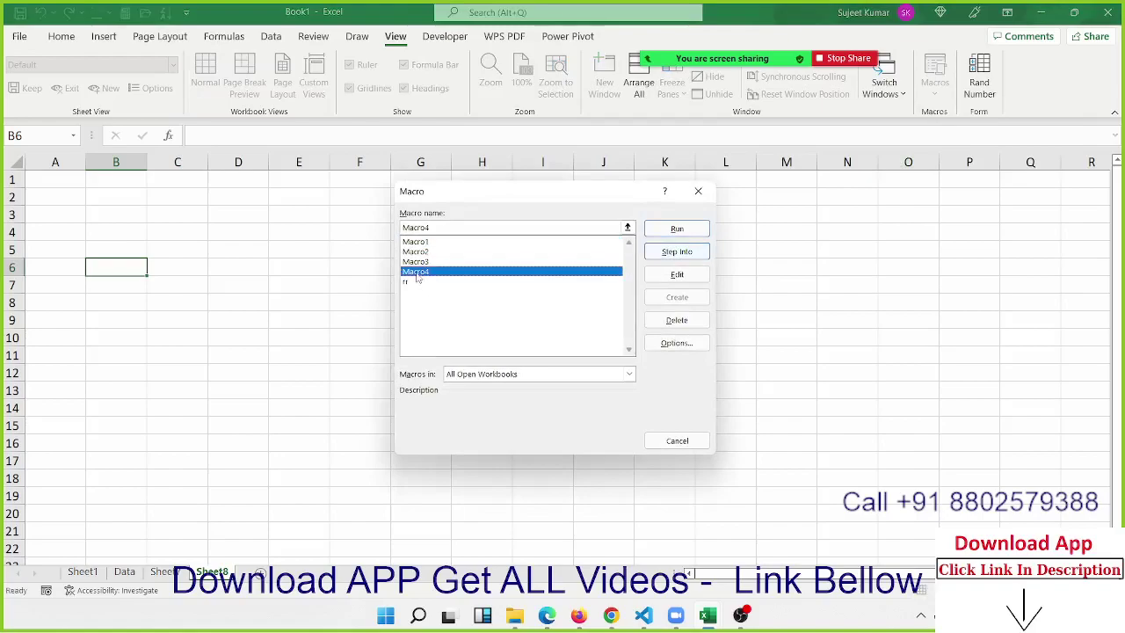
{"action": "left_click", "coordinate": [675, 231]}
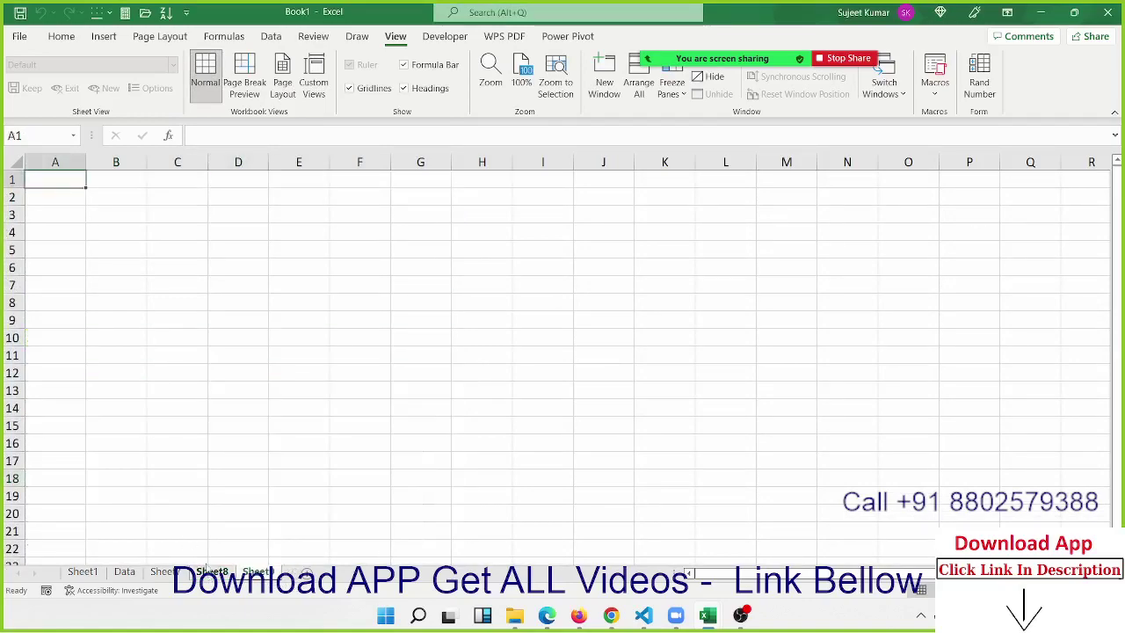
Step: Copy the header row A10:G10 into A5 of the new sheet
{"action": "left_click_drag", "start_coordinate": [52, 344], "coordinate": [420, 337]}
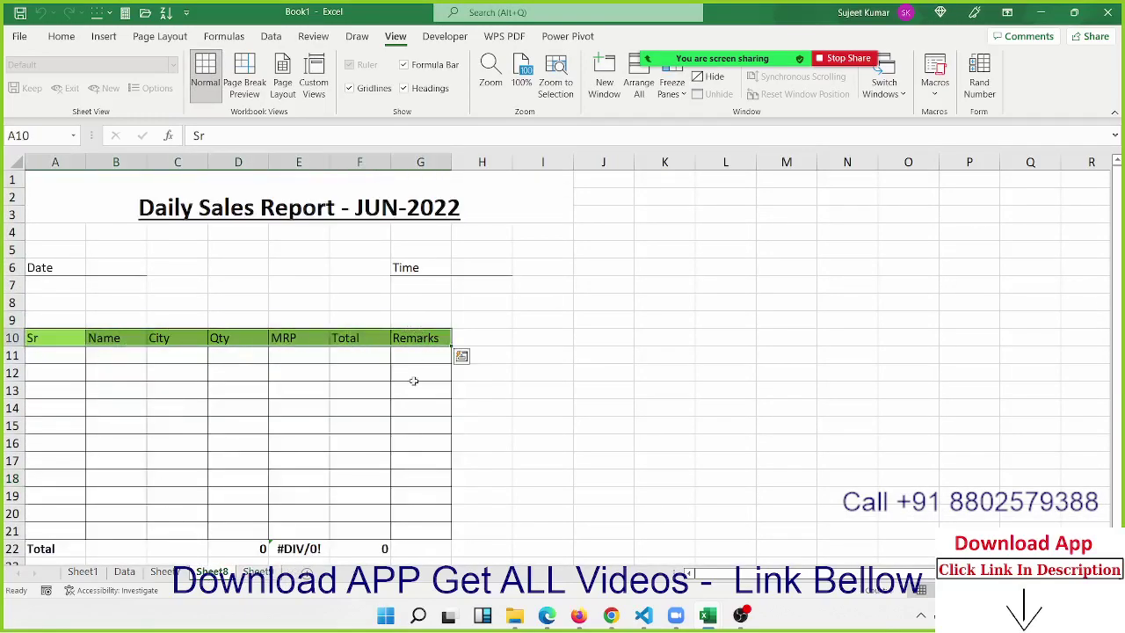
{"action": "key", "text": "ctrl+c"}
{"action": "left_click", "coordinate": [258, 571]}
{"action": "left_click", "coordinate": [58, 252]}
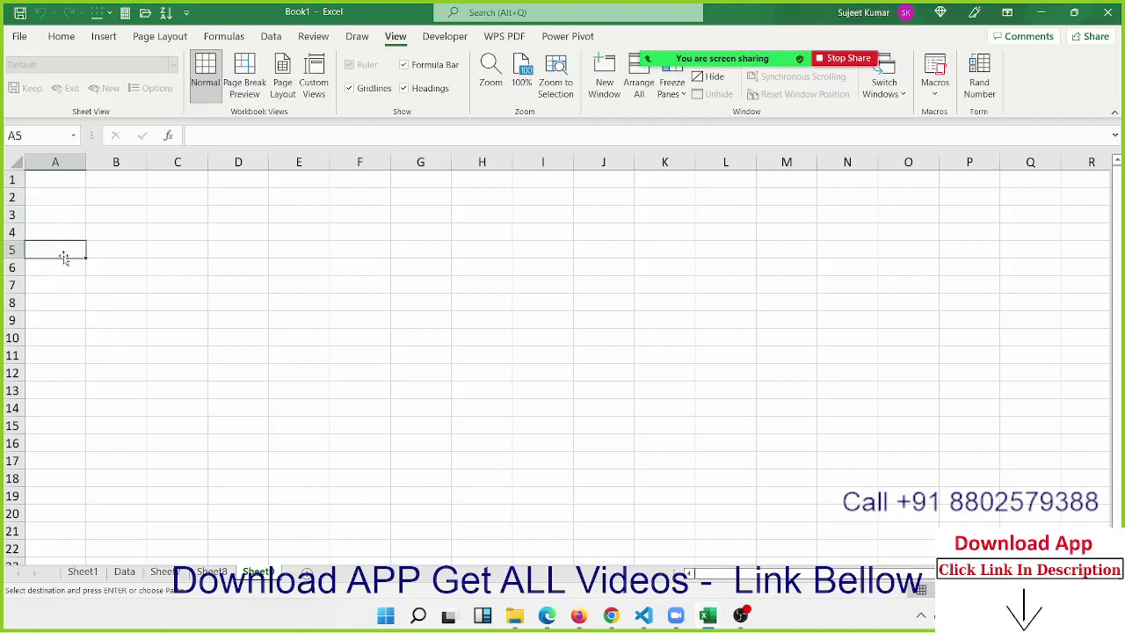
{"action": "key", "text": "ctrl+v"}
Step: With A5 selected, begin recording a new macro
{"action": "left_click", "coordinate": [92, 283]}
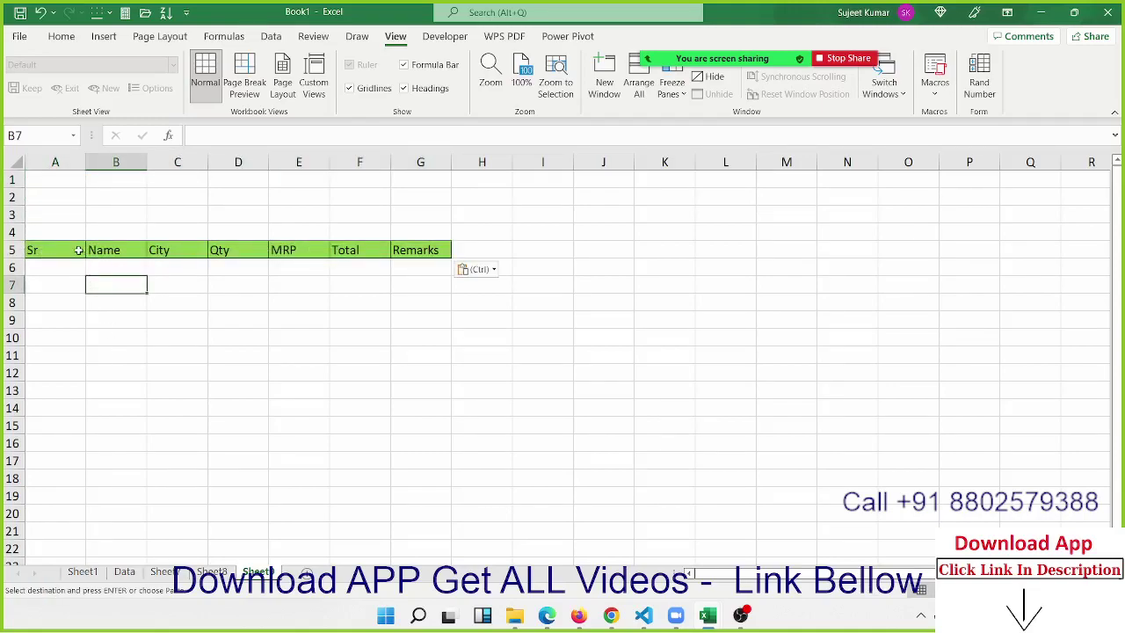
{"action": "left_click", "coordinate": [79, 250]}
{"action": "left_click", "coordinate": [935, 83]}
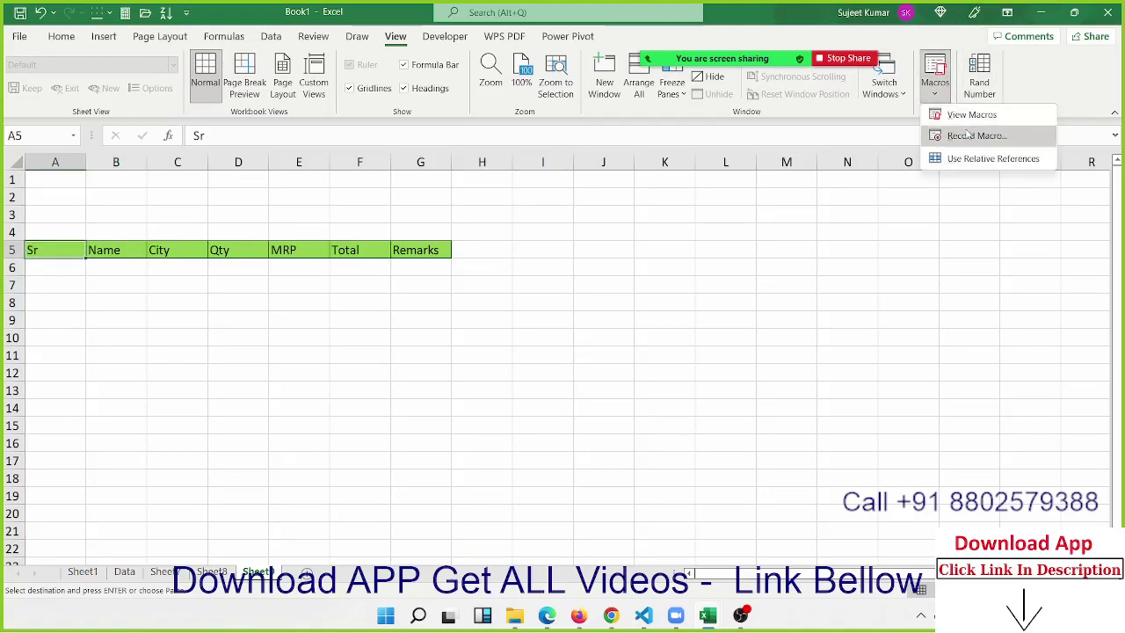
{"action": "left_click", "coordinate": [969, 135]}
Step: Start recording Macro5 and select A5:G17
{"action": "left_click", "coordinate": [590, 412]}
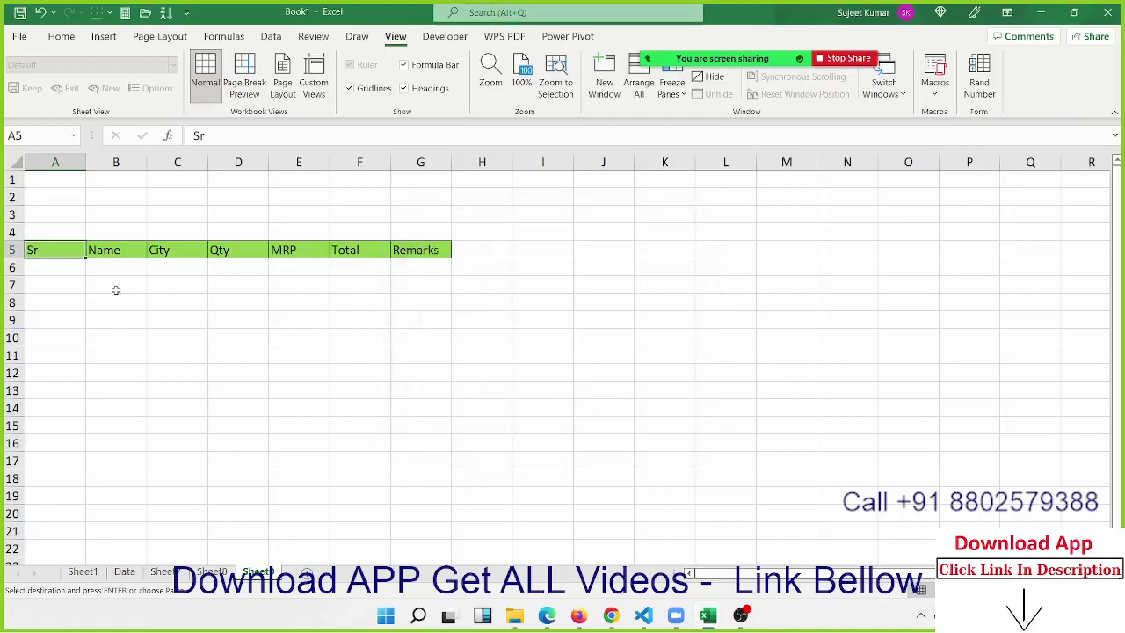
{"action": "left_click_drag", "start_coordinate": [63, 257], "coordinate": [109, 253]}
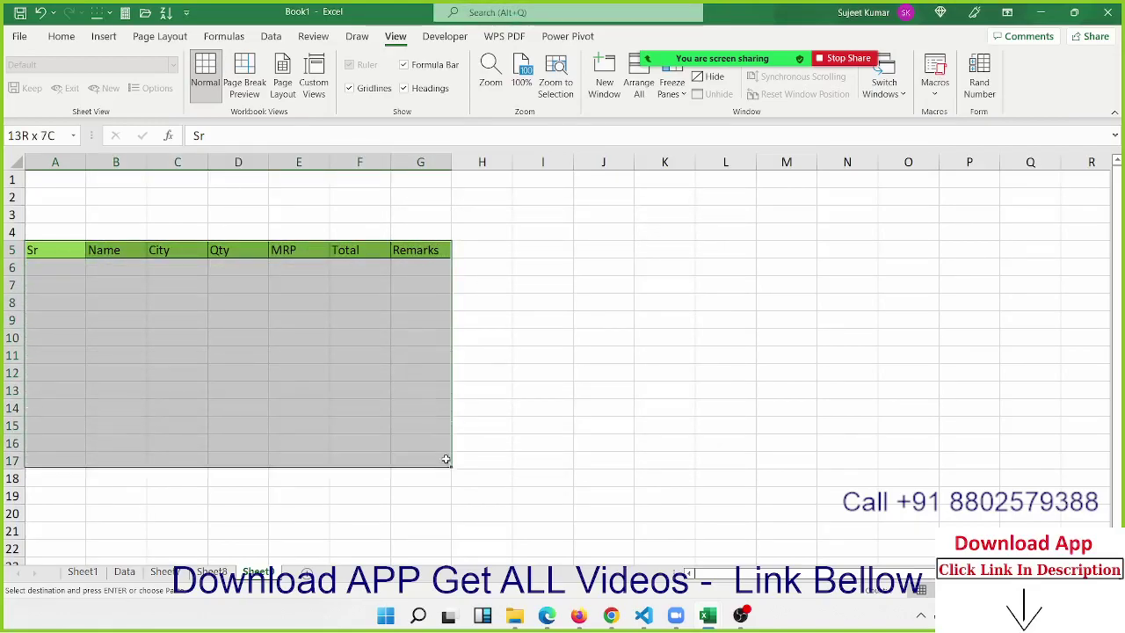
{"action": "left_click_drag", "start_coordinate": [290, 252], "coordinate": [446, 460]}
Step: Format A5:G17 as a Medium-style table with headers, creating Table1
{"action": "left_click", "coordinate": [104, 37]}
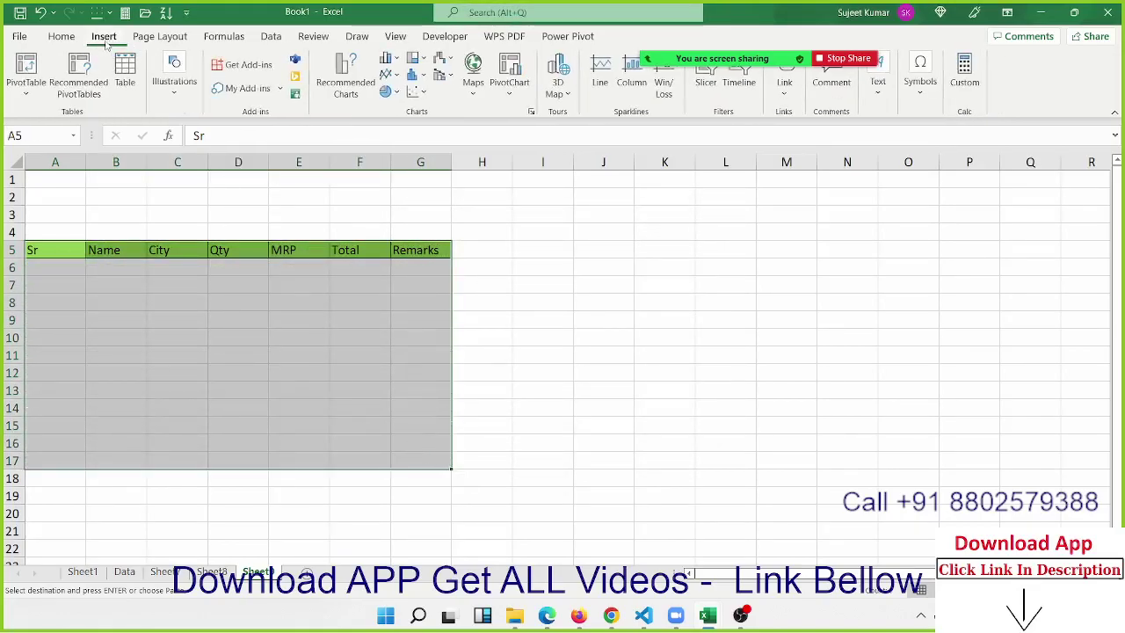
{"action": "left_click", "coordinate": [61, 37]}
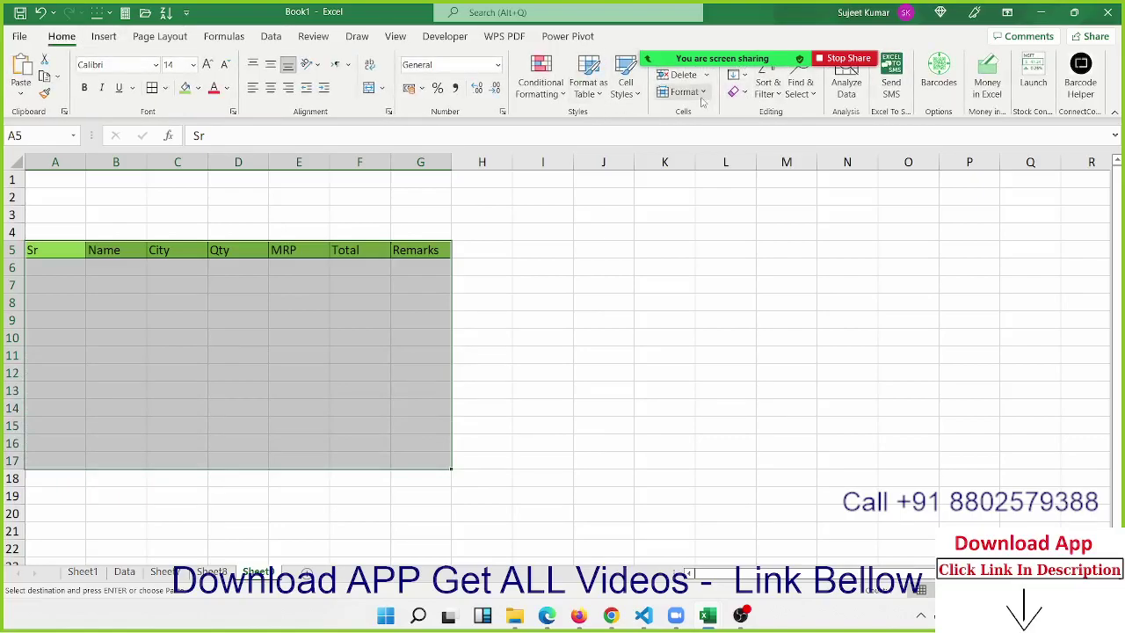
{"action": "left_click", "coordinate": [589, 83]}
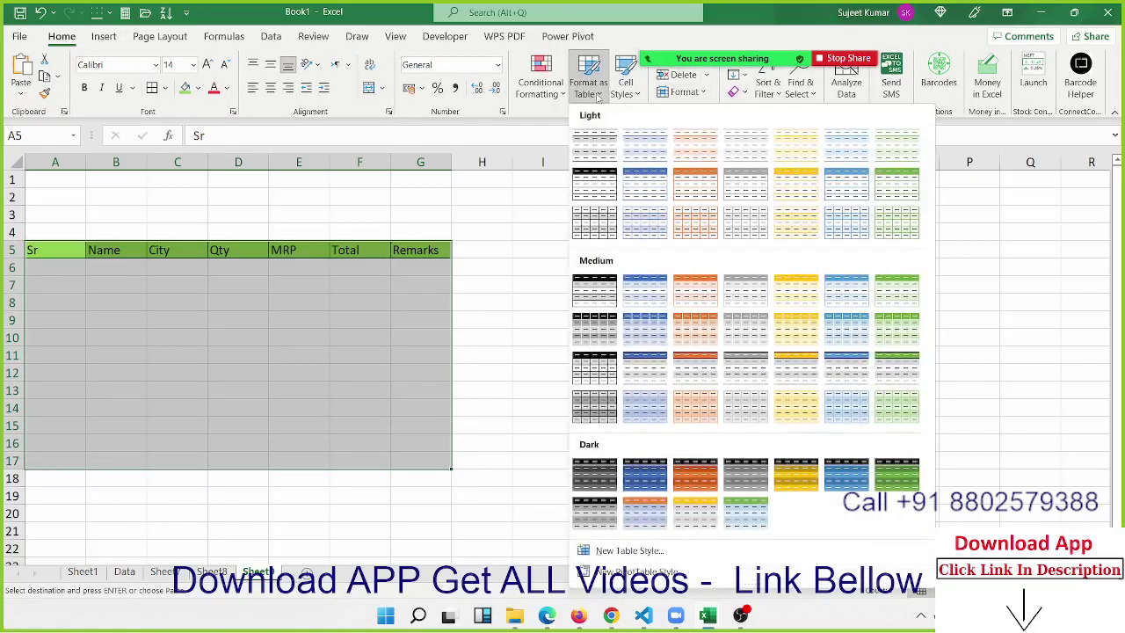
{"action": "left_click", "coordinate": [612, 298]}
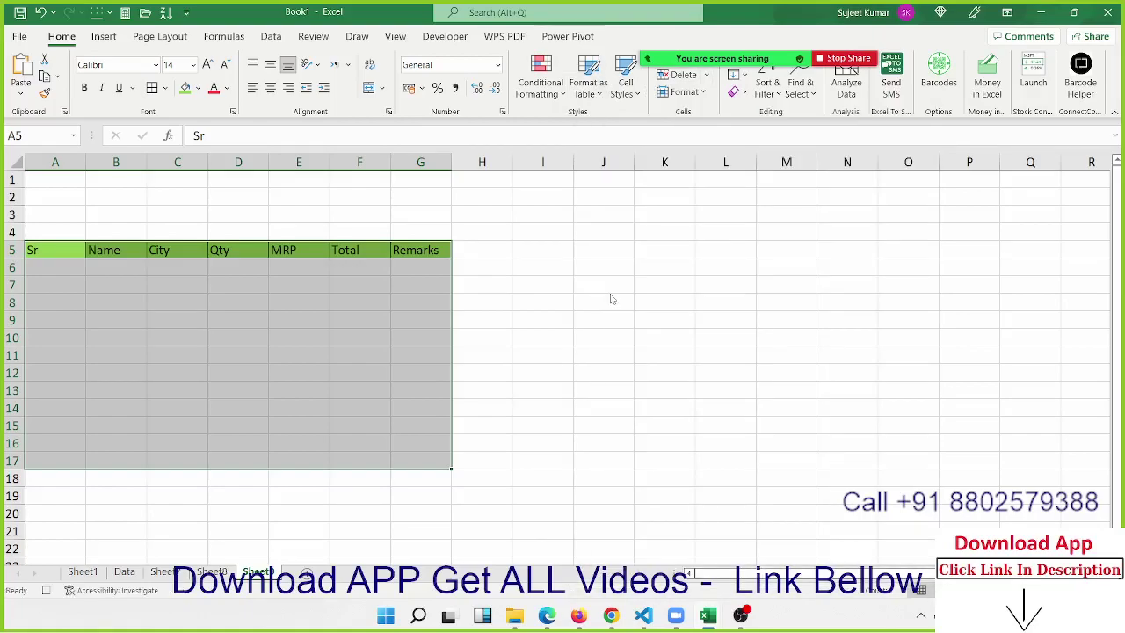
{"action": "left_click", "coordinate": [539, 359]}
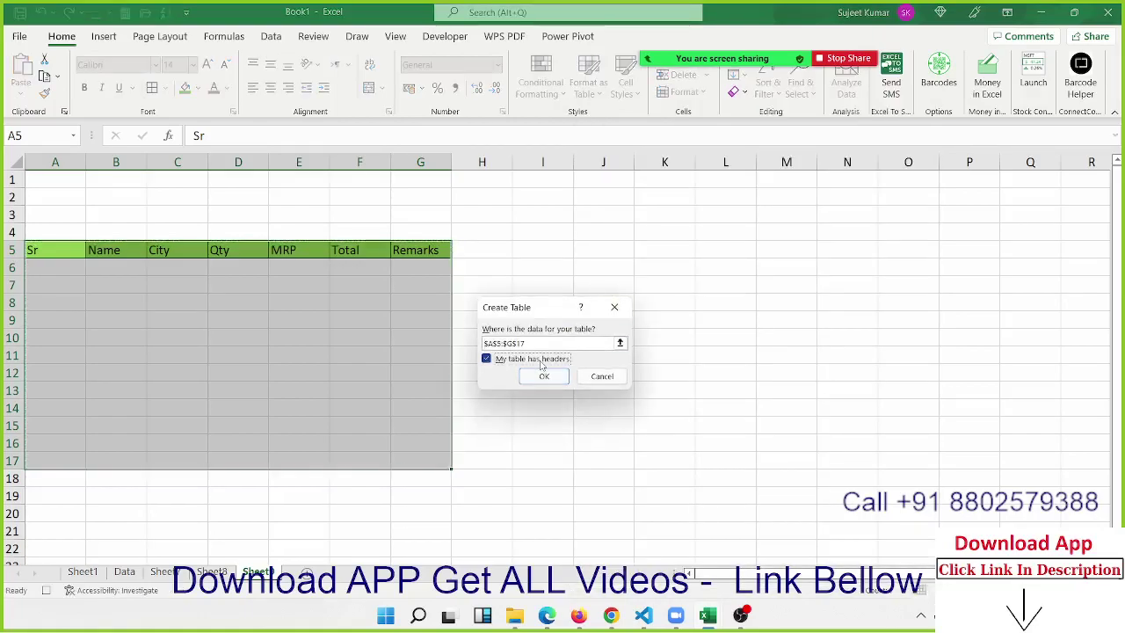
{"action": "left_click", "coordinate": [544, 376]}
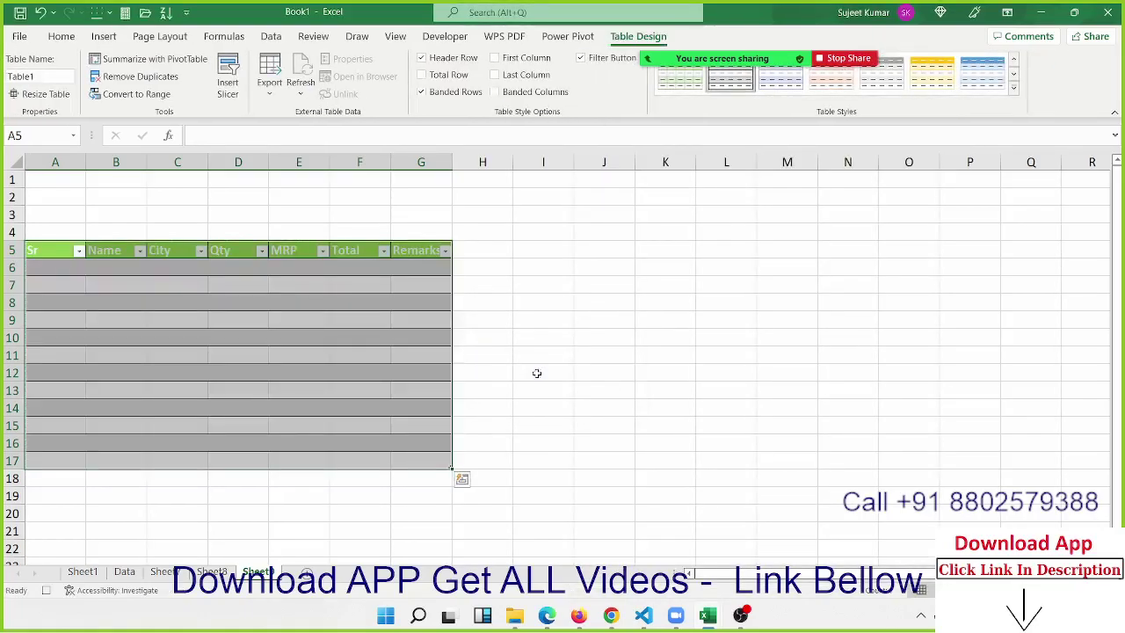
{"action": "key", "text": "ctrl+q"}
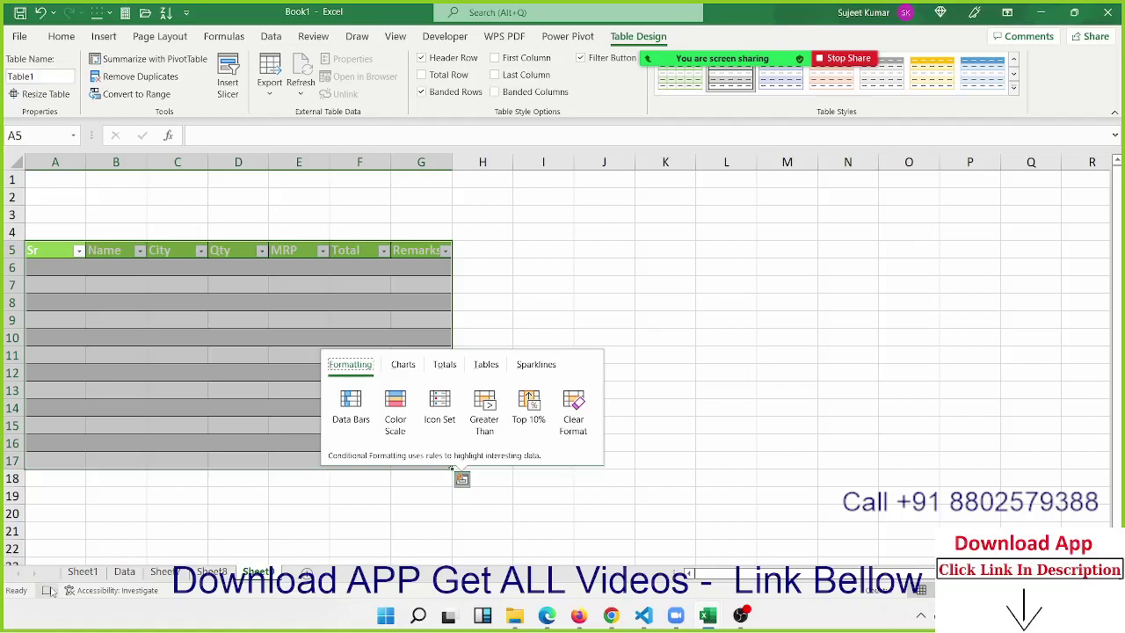
Step: Select the empty range K5:P16 and browse Conditional Formatting without applying anything
{"action": "key", "text": "Escape"}
{"action": "left_click", "coordinate": [665, 320]}
{"action": "left_click_drag", "start_coordinate": [655, 247], "coordinate": [971, 446]}
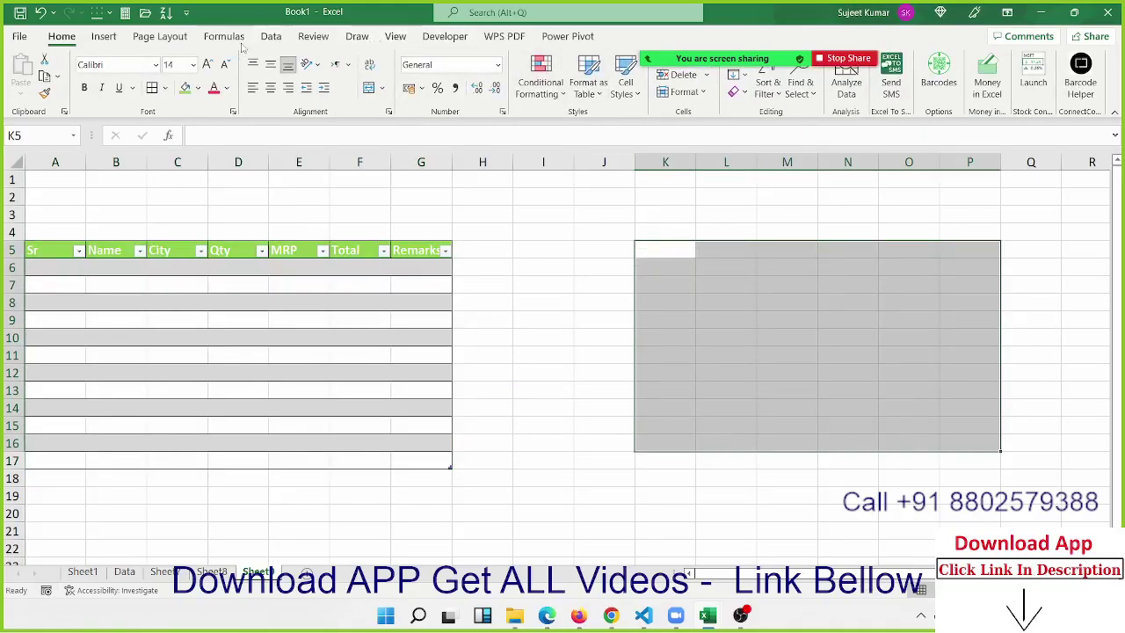
{"action": "left_click", "coordinate": [104, 36]}
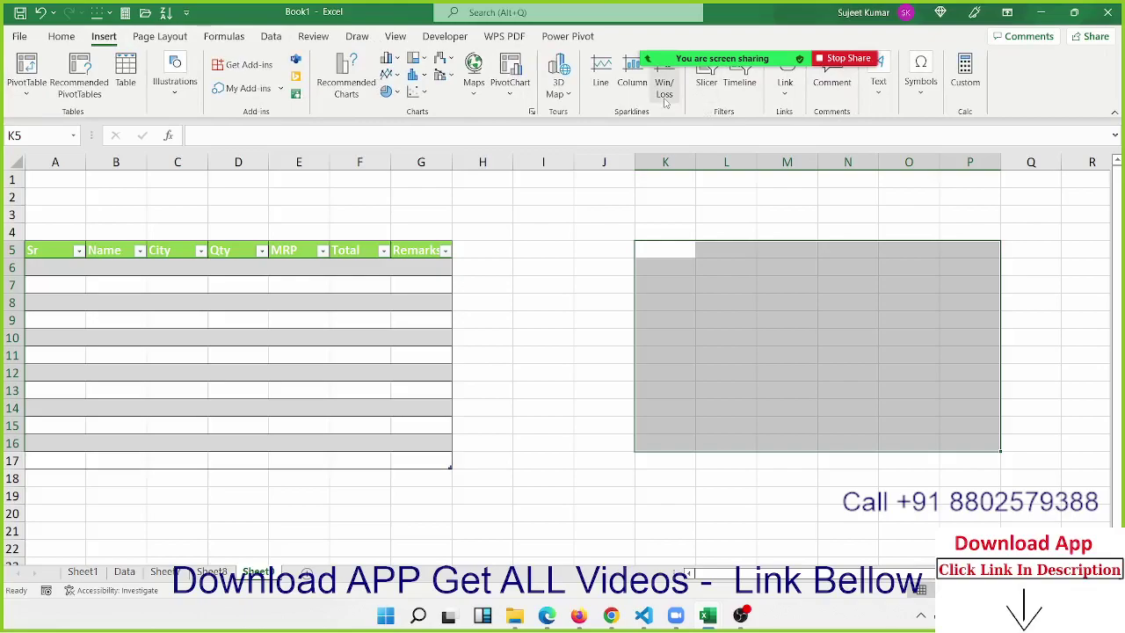
{"action": "left_click", "coordinate": [62, 36]}
{"action": "left_click", "coordinate": [559, 91]}
{"action": "mouse_move", "coordinate": [589, 123]}
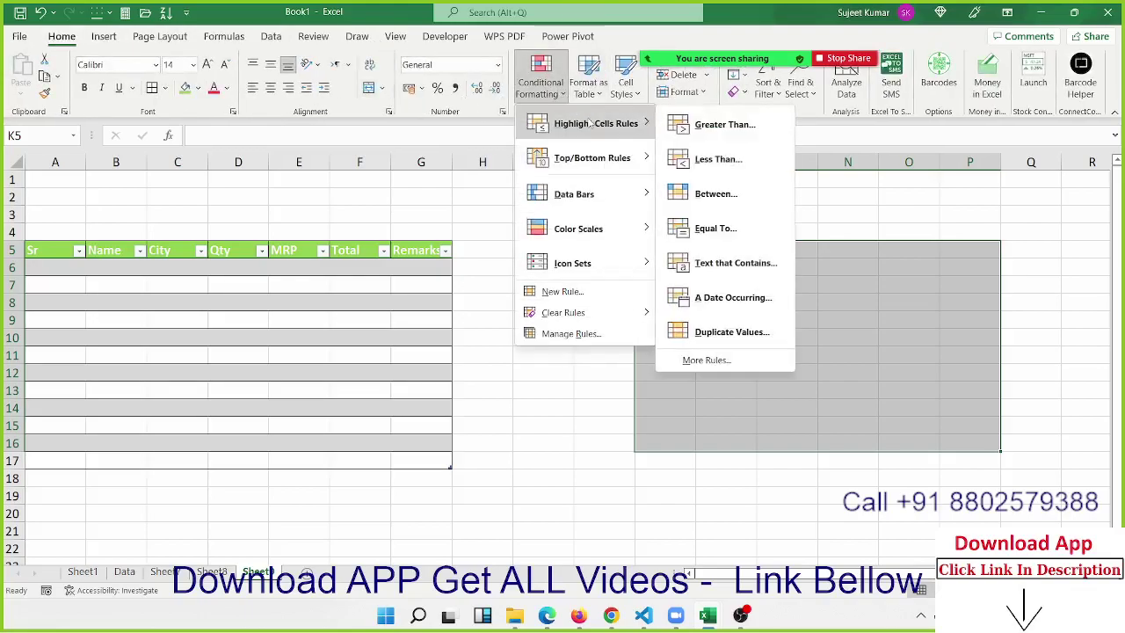
{"action": "left_click", "coordinate": [597, 454]}
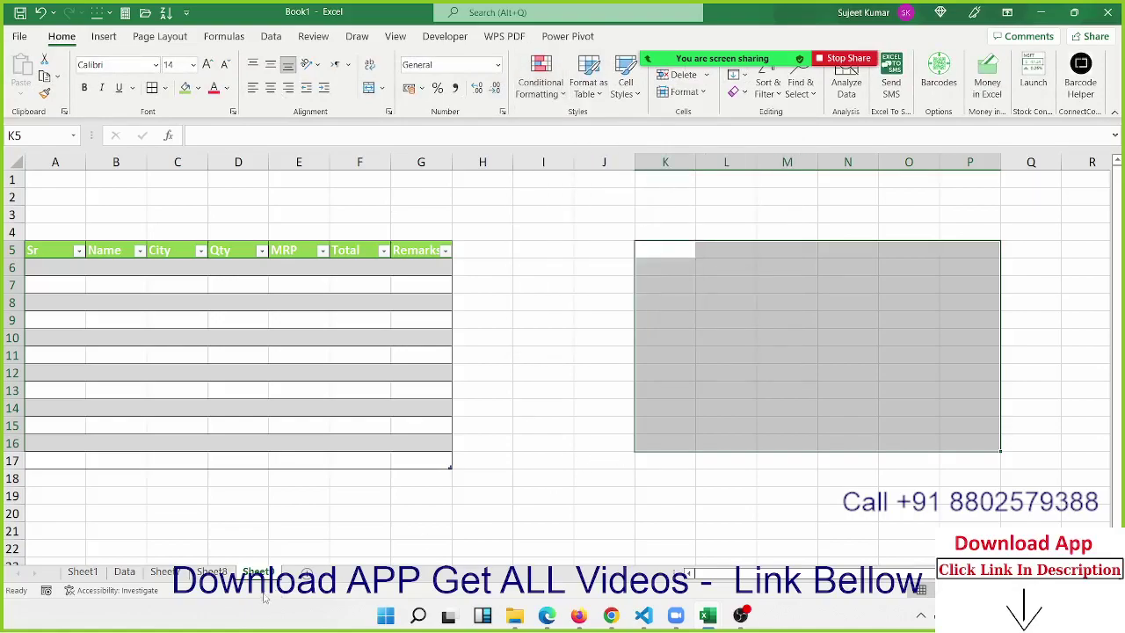
Step: Copy Sheet8's A10:G10 Sr–Remarks header row and paste it into A5 of a new Sheet10
{"action": "left_click", "coordinate": [211, 572]}
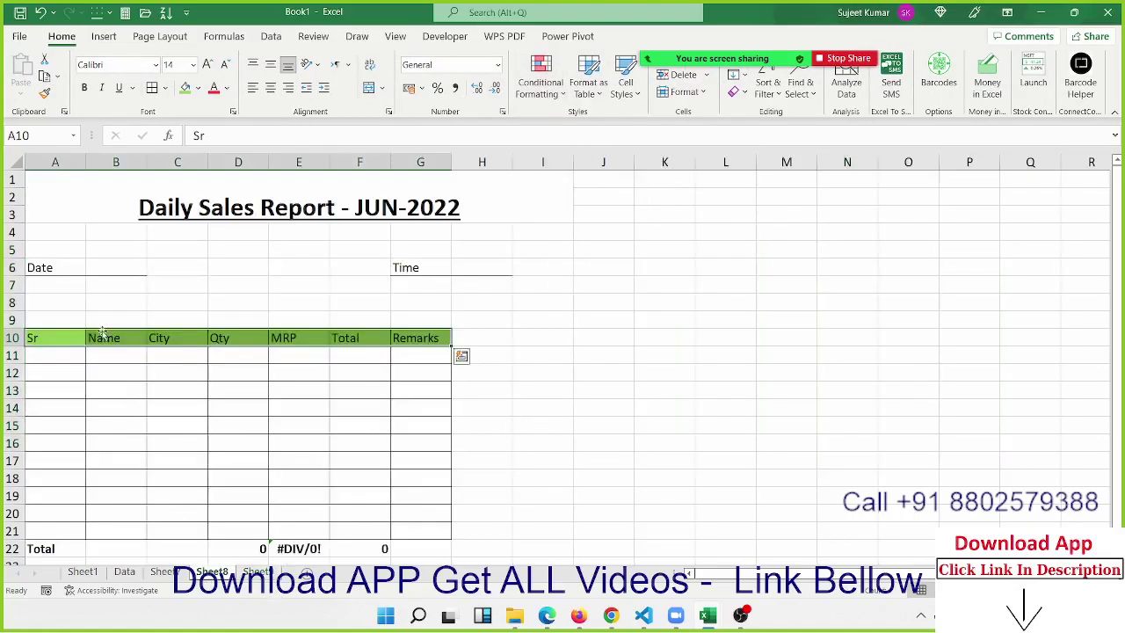
{"action": "key", "text": "ctrl+c"}
{"action": "left_click", "coordinate": [258, 572]}
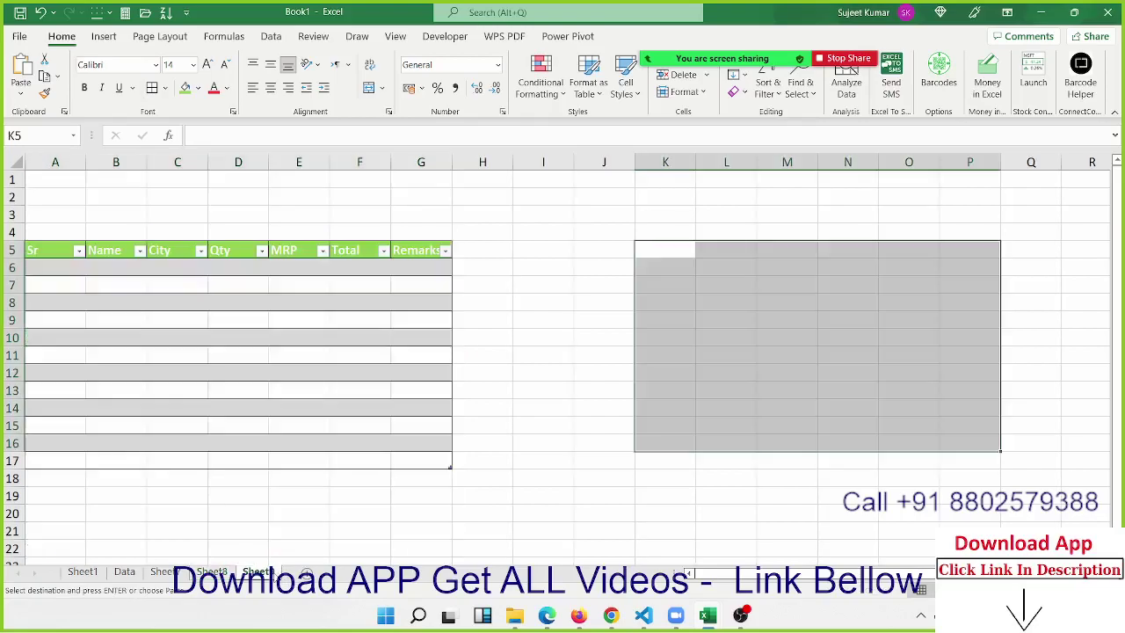
{"action": "left_click", "coordinate": [307, 572]}
{"action": "left_click", "coordinate": [88, 236]}
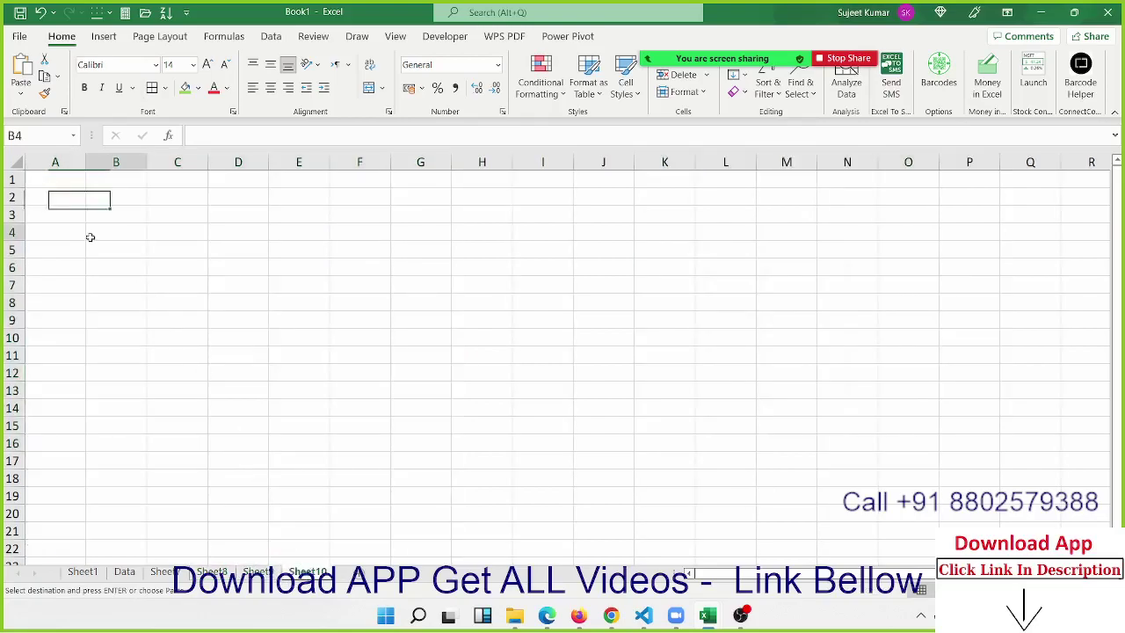
{"action": "left_click", "coordinate": [66, 253]}
{"action": "key", "text": "ctrl+v"}
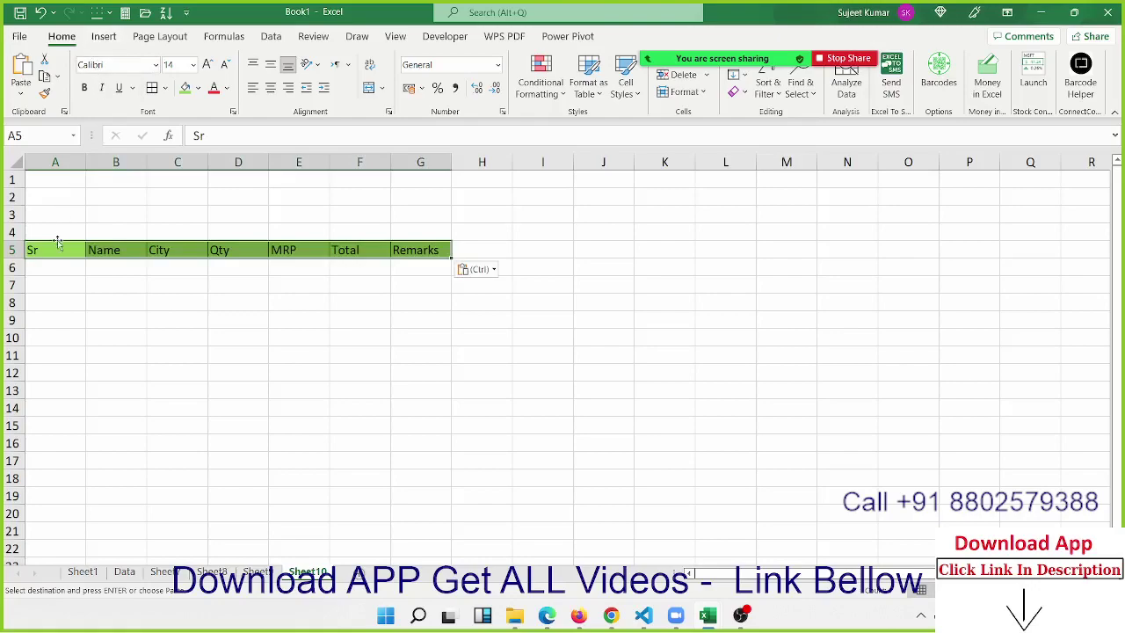
{"action": "left_click", "coordinate": [55, 247]}
{"action": "left_click", "coordinate": [104, 36]}
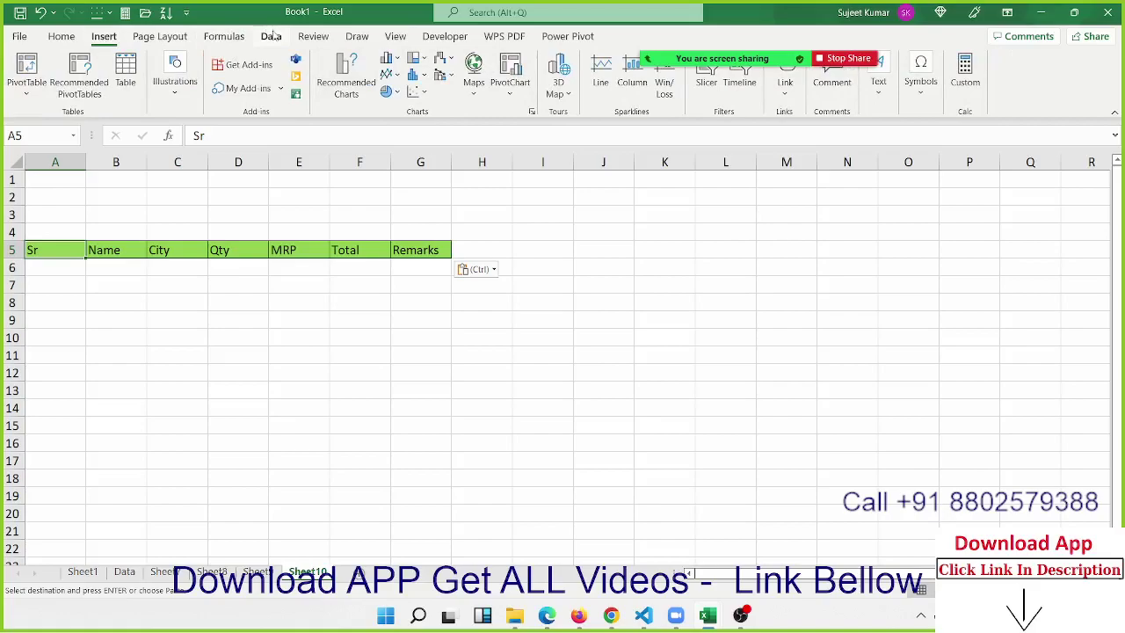
Step: Run Macro5 from View > Macros on Sheet10, which stops with run-time error 1004
{"action": "left_click", "coordinate": [270, 40]}
{"action": "left_click", "coordinate": [396, 36]}
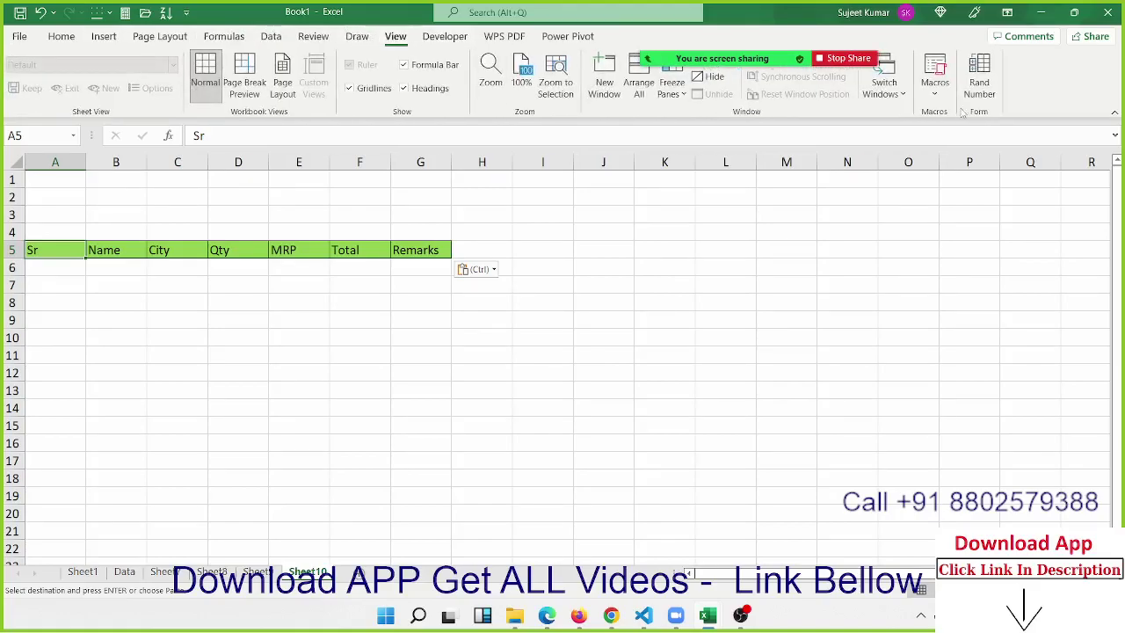
{"action": "left_click", "coordinate": [934, 84]}
{"action": "left_click", "coordinate": [962, 112]}
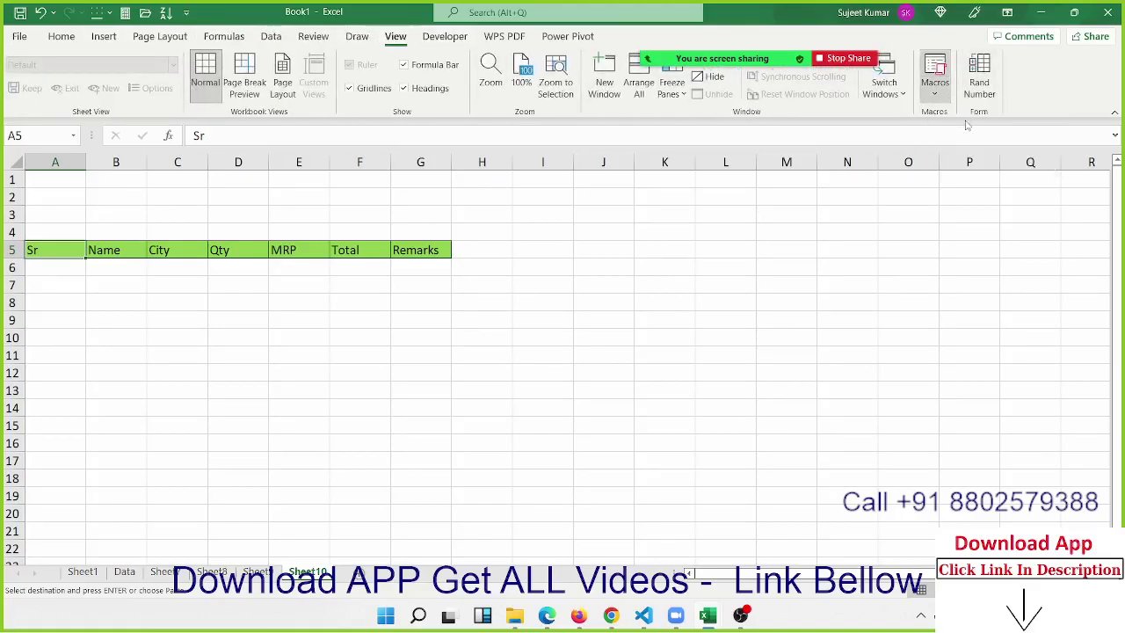
{"action": "left_click", "coordinate": [418, 281]}
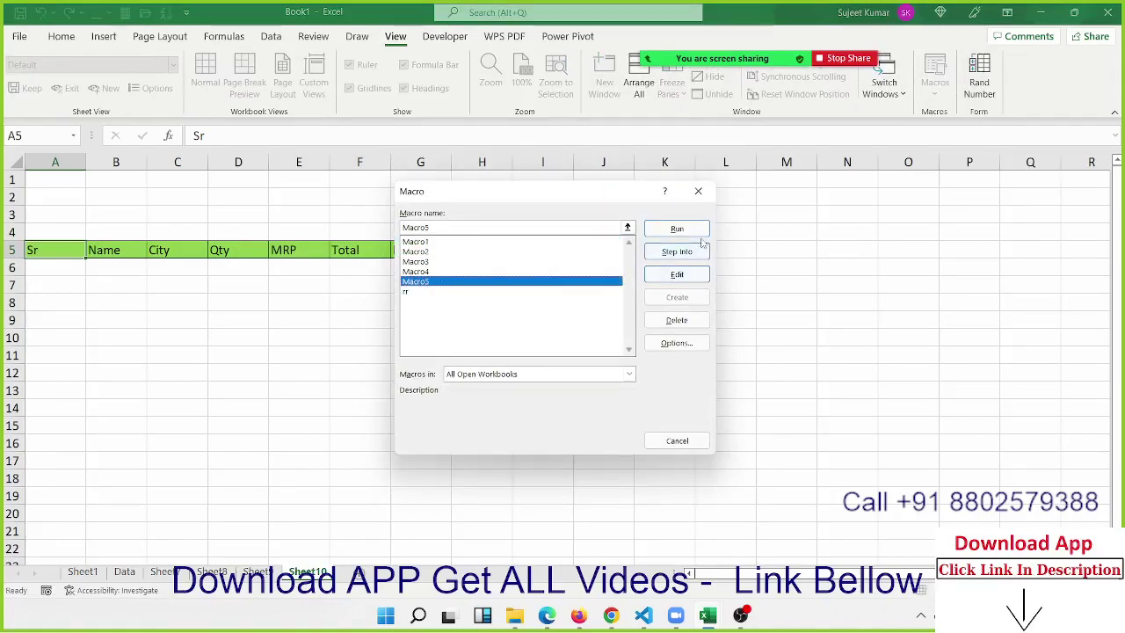
{"action": "left_click", "coordinate": [677, 230]}
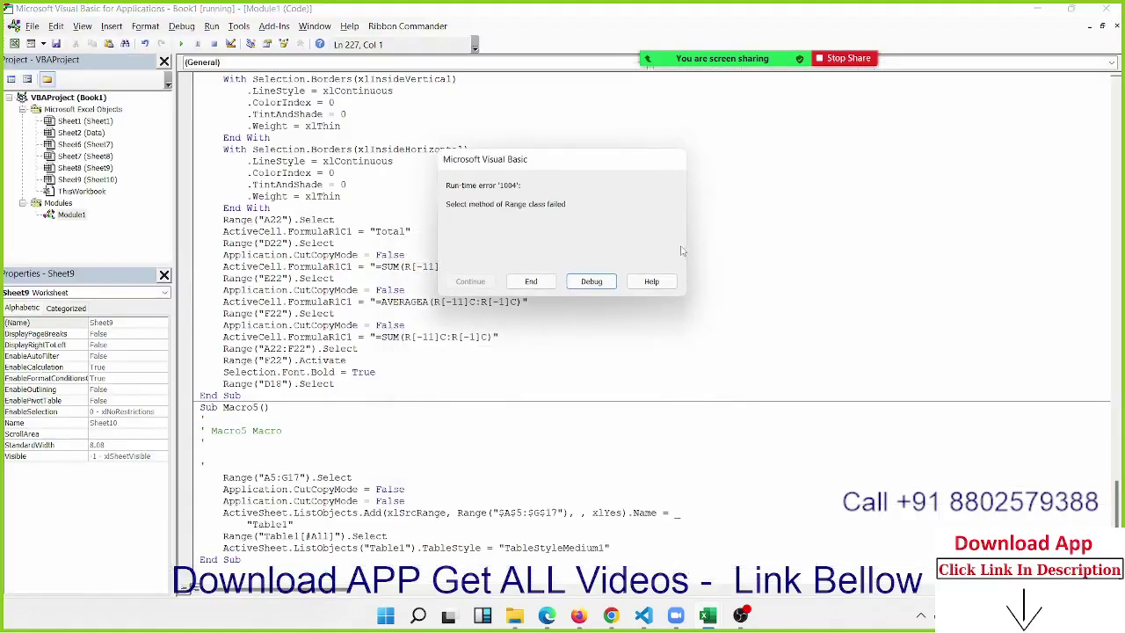
Step: Debug the 1004 error, inspect the Table1 name on the failing line, and reset the run
{"action": "left_click", "coordinate": [592, 282]}
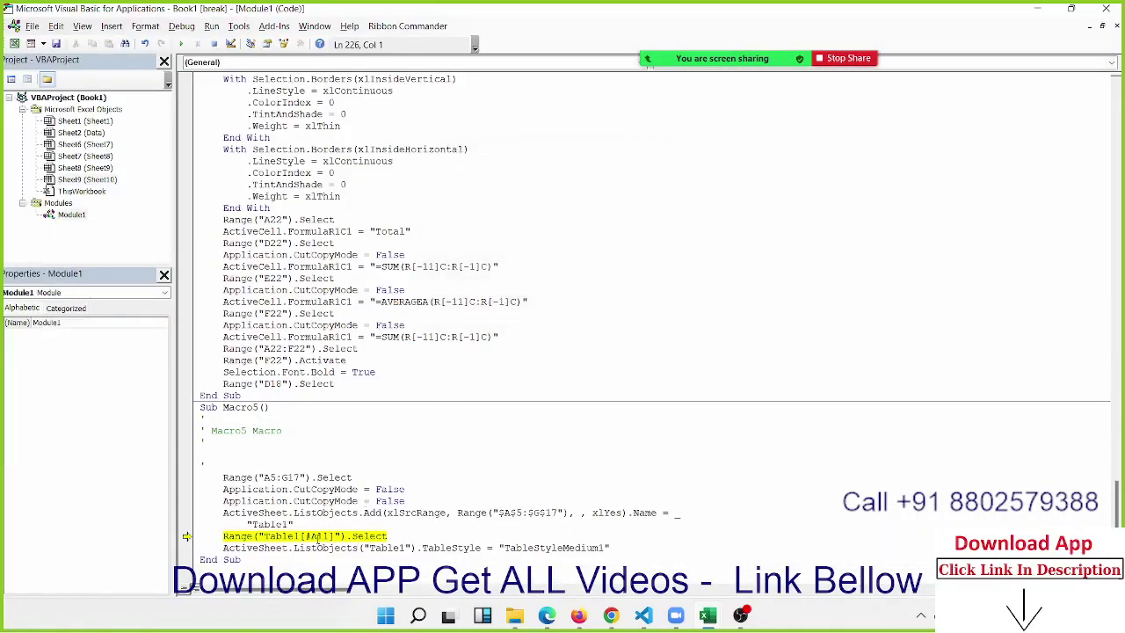
{"action": "left_click_drag", "start_coordinate": [270, 536], "coordinate": [305, 536]}
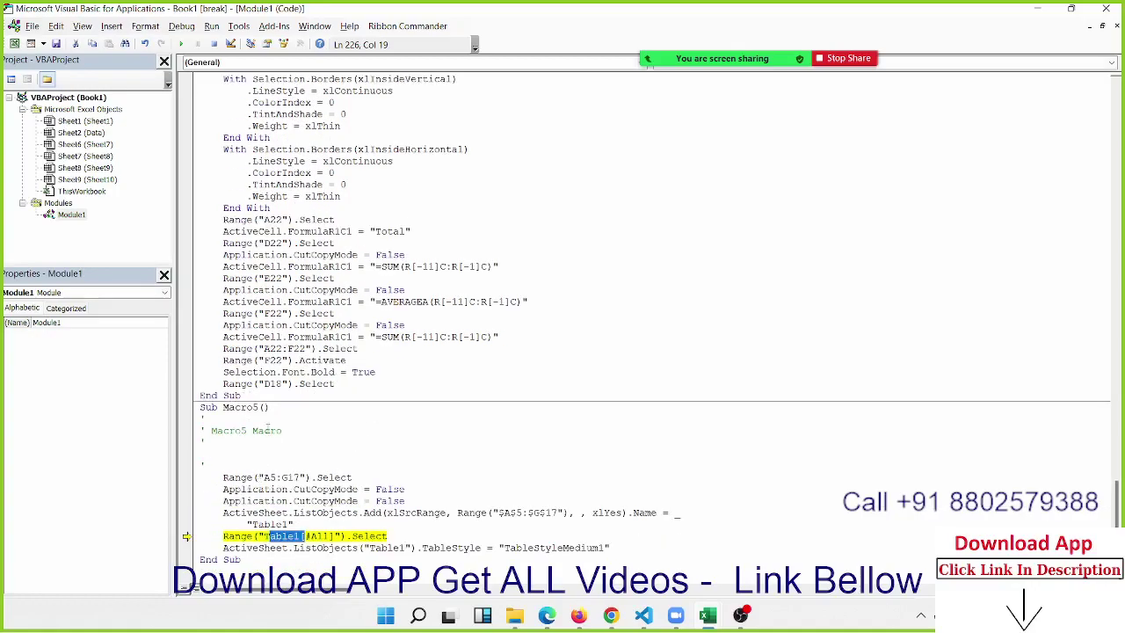
{"action": "left_click", "coordinate": [224, 477]}
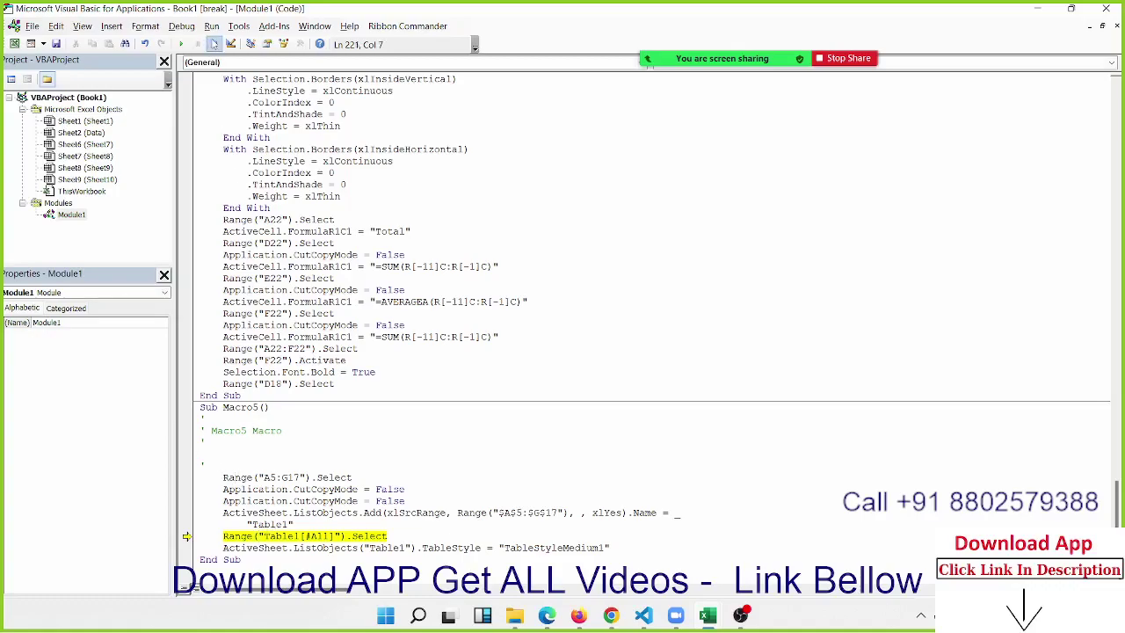
{"action": "left_click", "coordinate": [213, 43]}
Step: Add a blank line at Macro5's start, then delete Macro4's With Selection alignment block
{"action": "key", "text": "Return"}
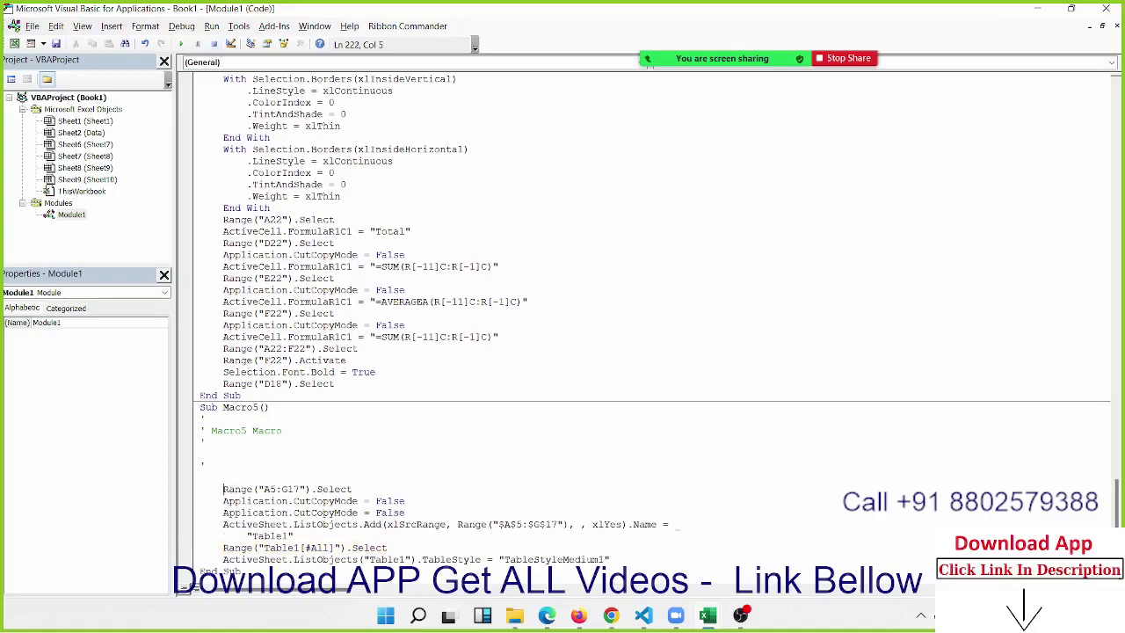
{"action": "scroll", "coordinate": [355, 364], "scroll_direction": "down", "scroll_amount": 1}
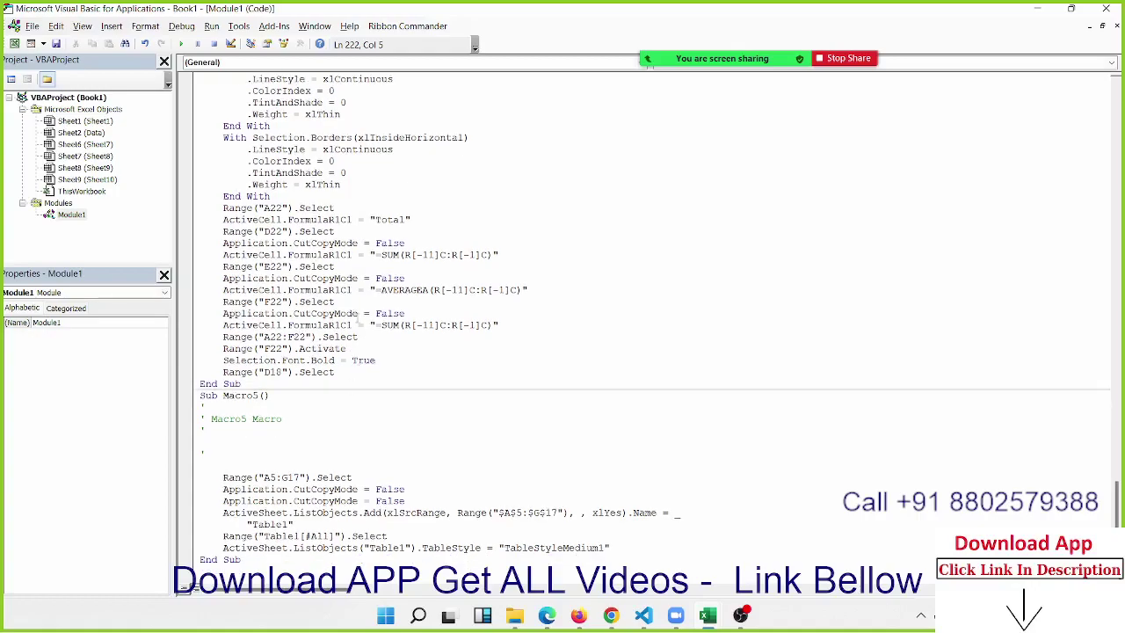
{"action": "scroll", "coordinate": [351, 312], "scroll_direction": "up", "scroll_amount": 4}
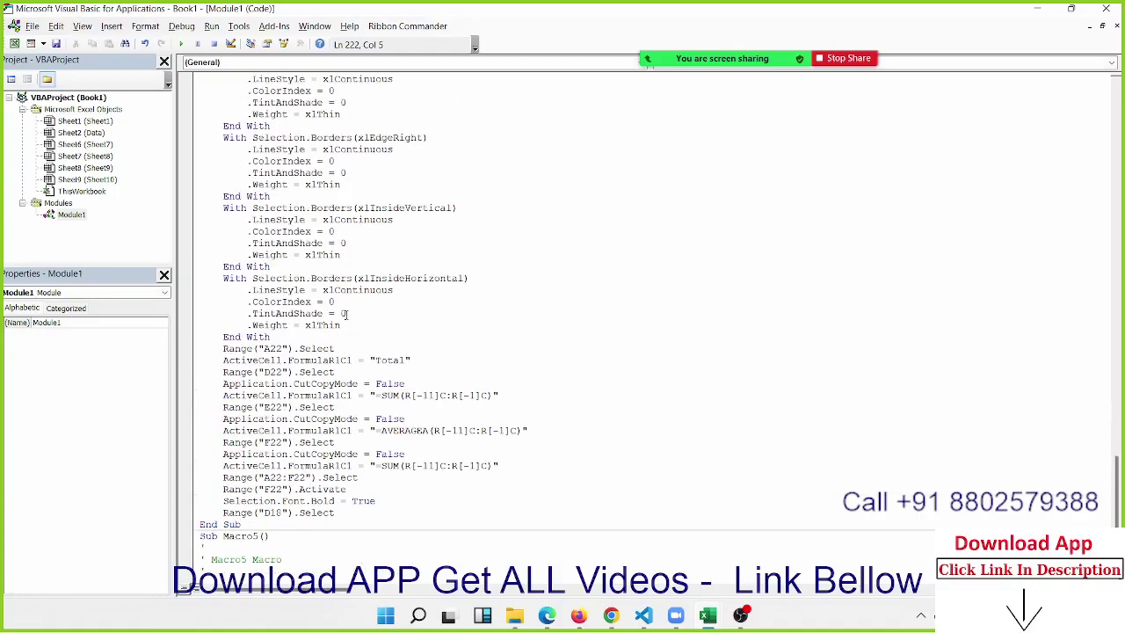
{"action": "scroll", "coordinate": [346, 314], "scroll_direction": "down", "scroll_amount": 4}
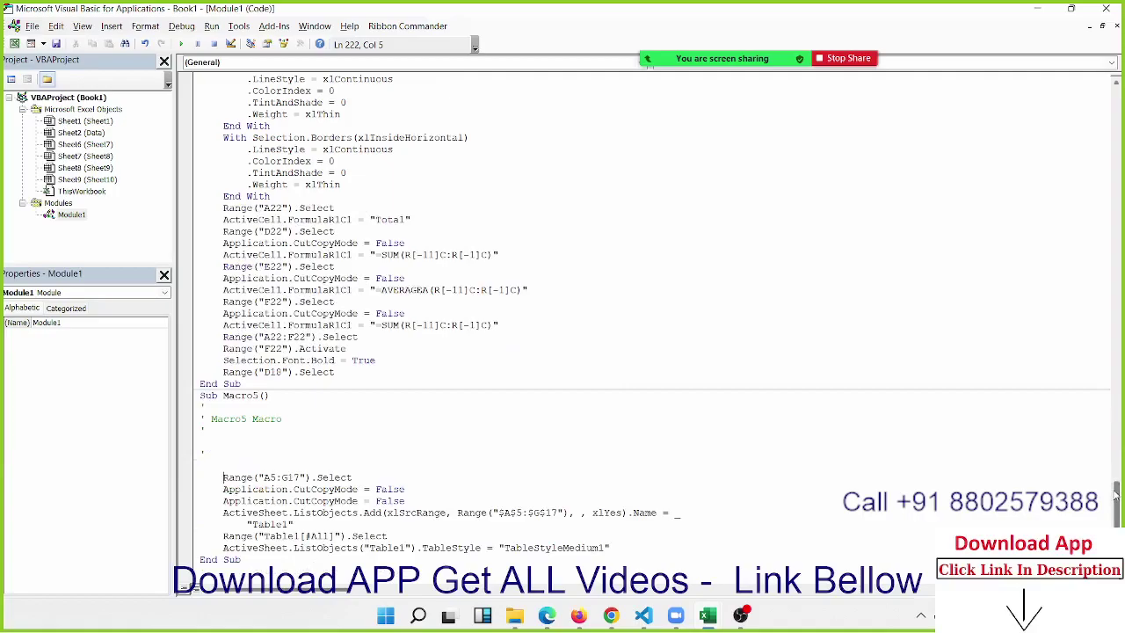
{"action": "left_click_drag", "start_coordinate": [1117, 495], "coordinate": [1118, 211]}
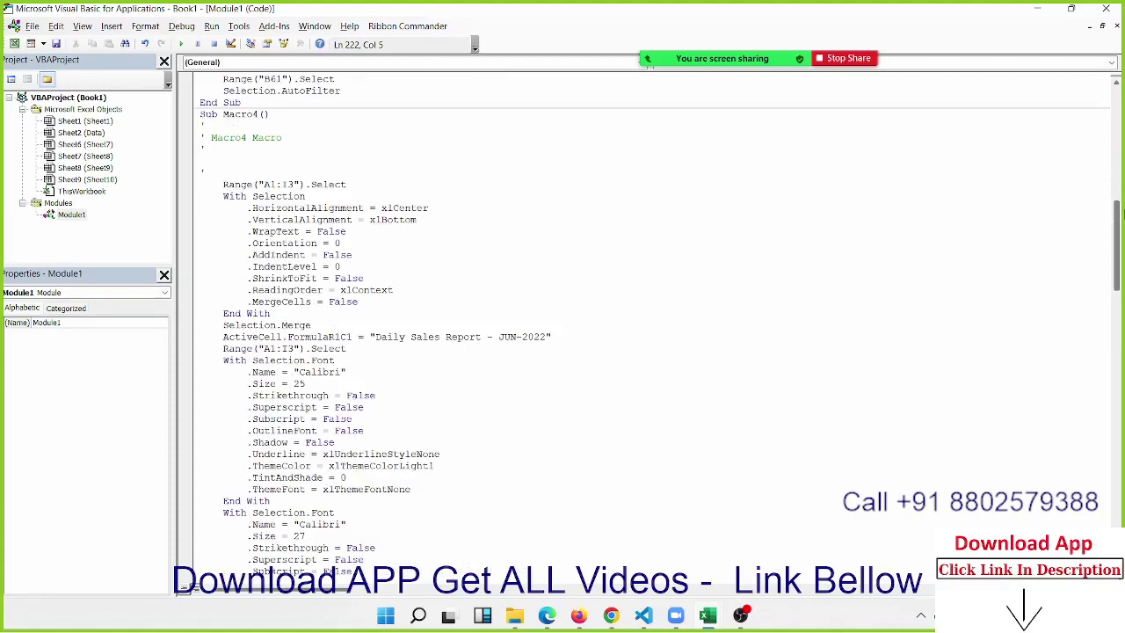
{"action": "left_click_drag", "start_coordinate": [1121, 205], "coordinate": [1121, 208]}
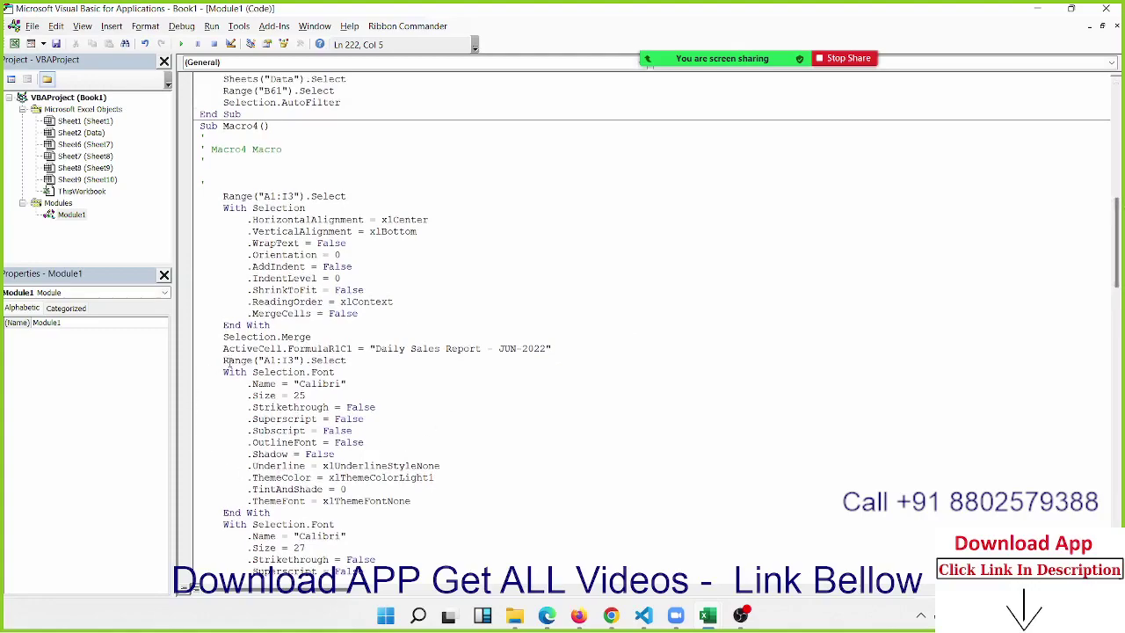
{"action": "left_click", "coordinate": [274, 336]}
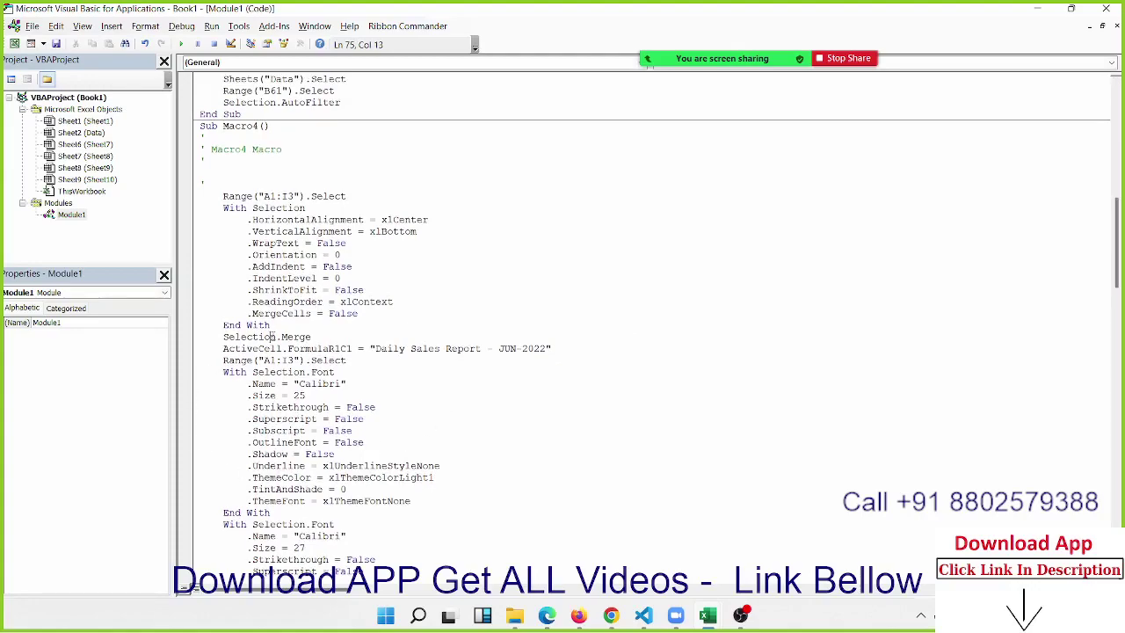
{"action": "double_click", "coordinate": [308, 337]}
{"action": "left_click_drag", "start_coordinate": [275, 326], "coordinate": [217, 208]}
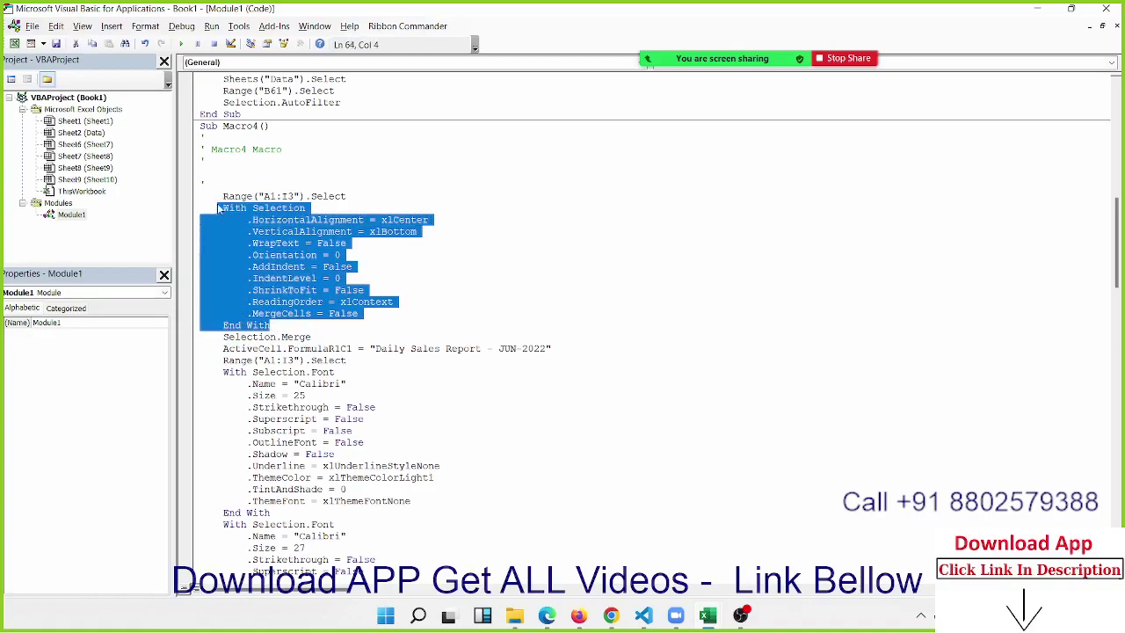
{"action": "key", "text": "Delete"}
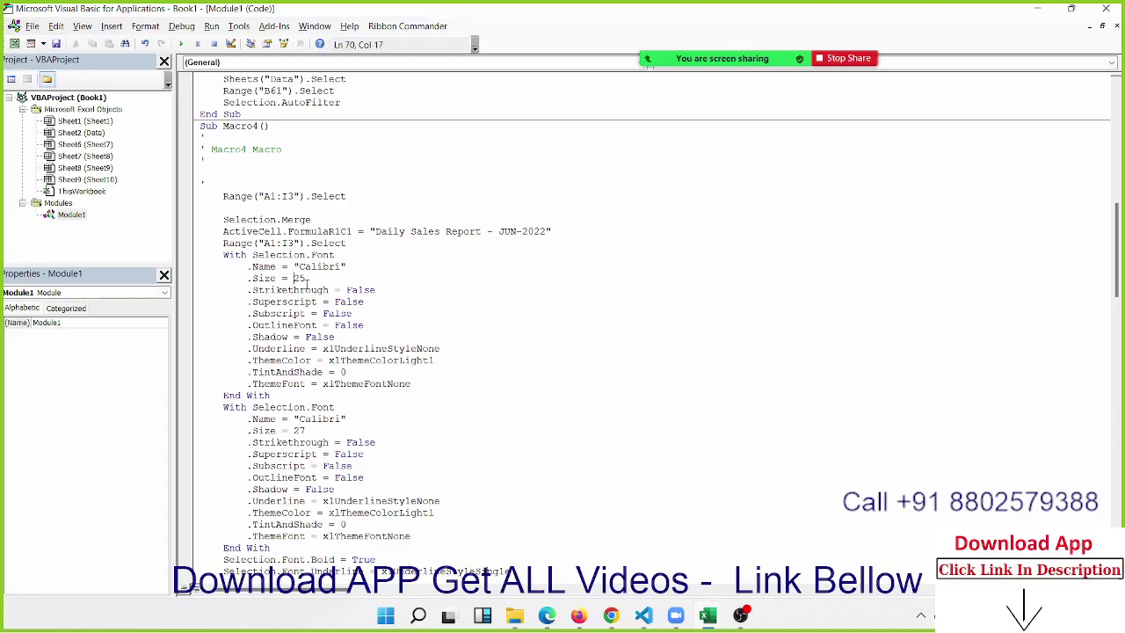
Step: Delete Macro4's size 25 With Selection.Font block and go back to Excel
{"action": "left_click_drag", "start_coordinate": [277, 431], "coordinate": [413, 384]}
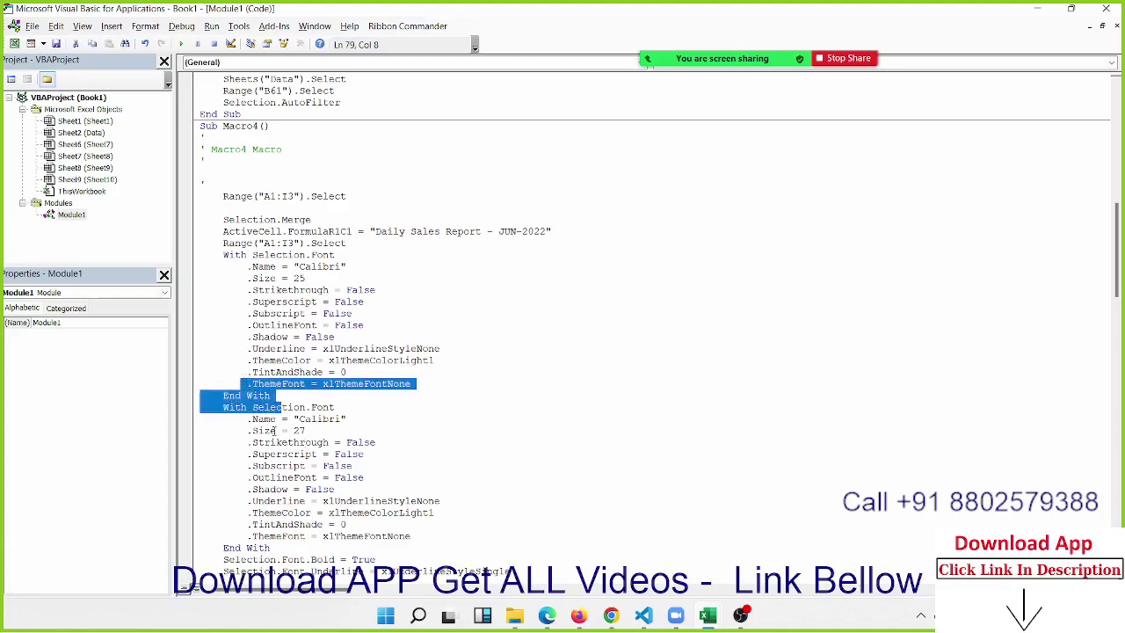
{"action": "left_click", "coordinate": [277, 430]}
{"action": "left_click_drag", "start_coordinate": [271, 395], "coordinate": [224, 254]}
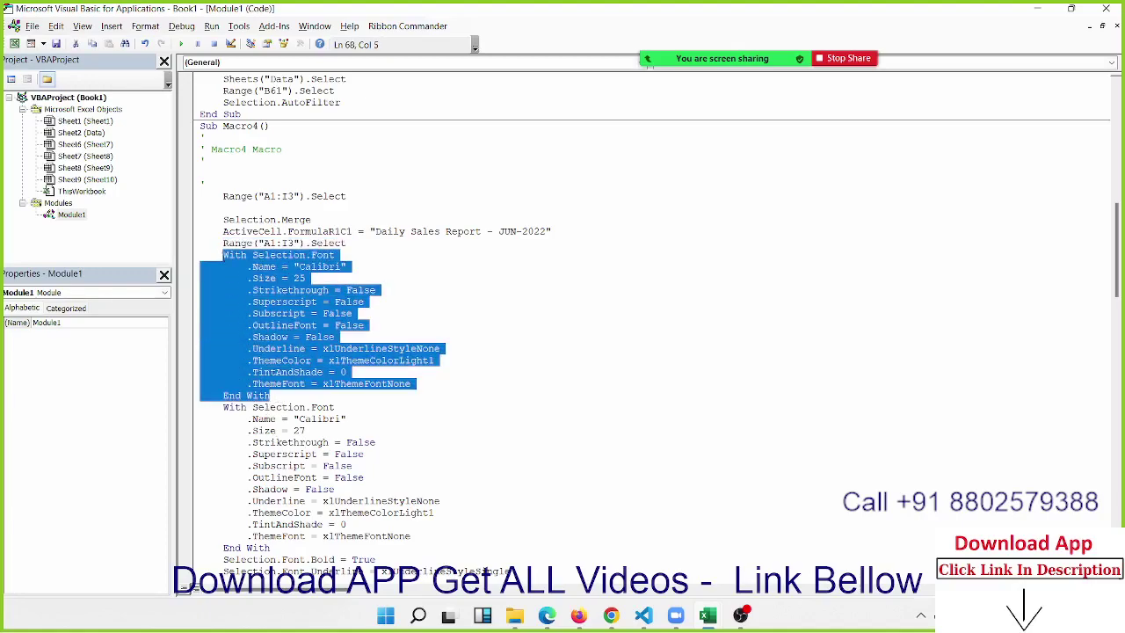
{"action": "key", "text": "Delete"}
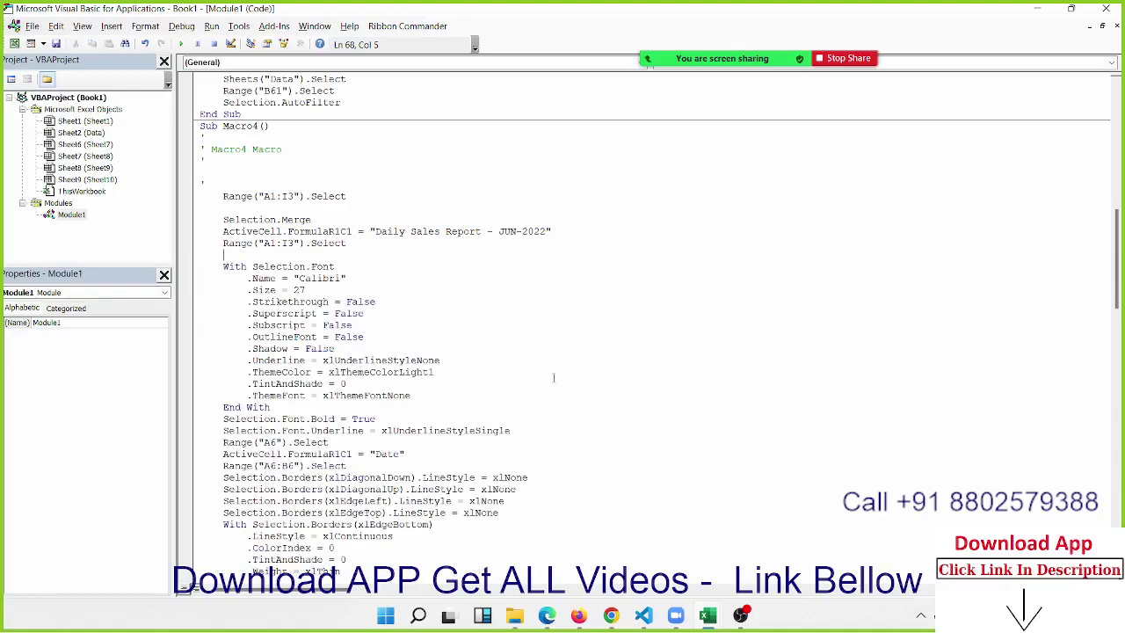
{"action": "key", "text": "alt+F11"}
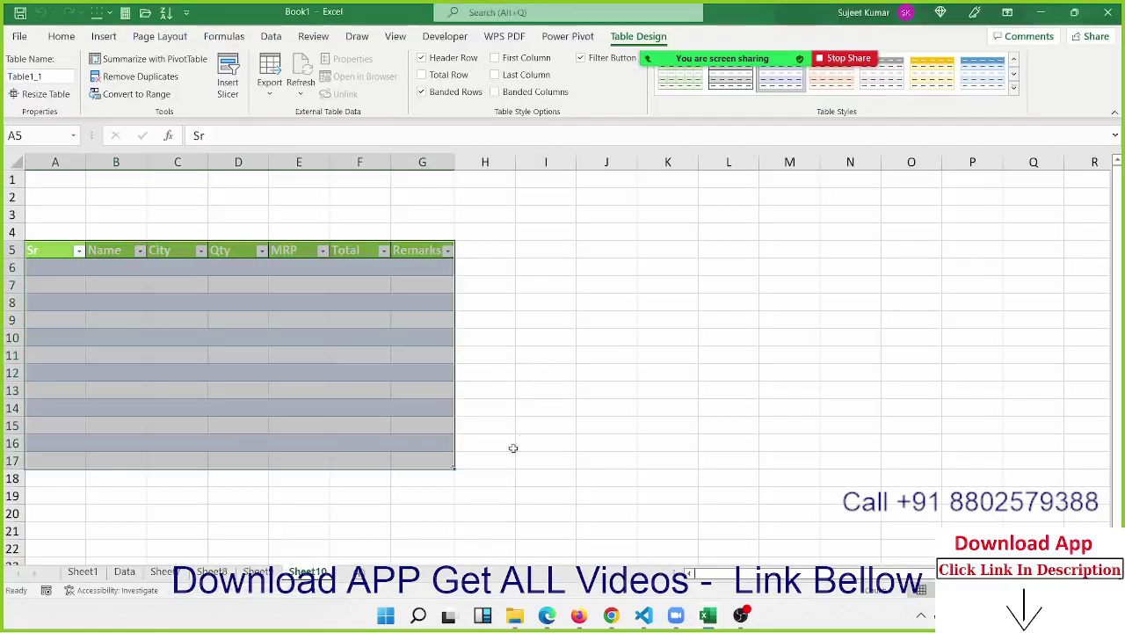
Step: Write t = InputBox("Enter T Name") on Macro5's blank first line
{"action": "left_click", "coordinate": [444, 512]}
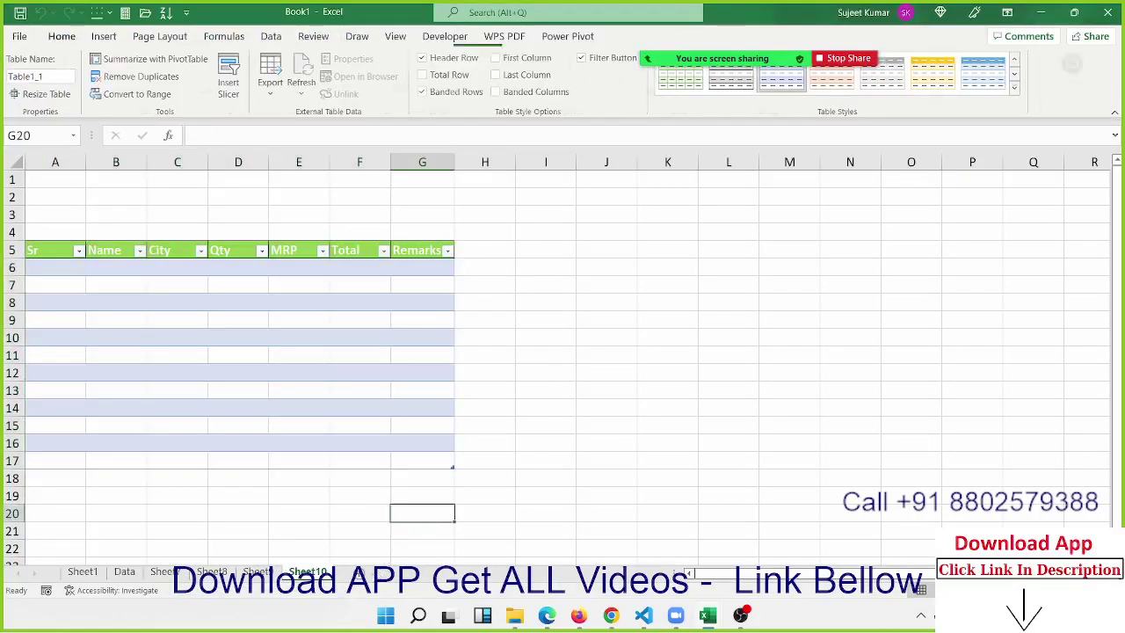
{"action": "key", "text": "alt+F11"}
{"action": "scroll", "coordinate": [339, 400], "scroll_direction": "down", "scroll_amount": 3}
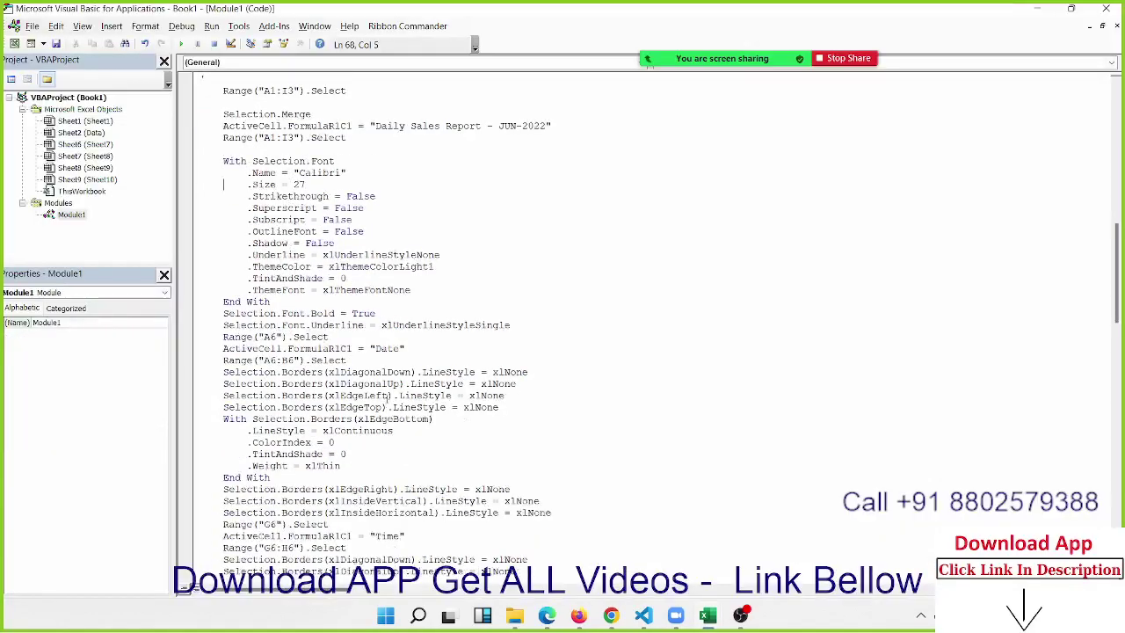
{"action": "scroll", "coordinate": [683, 409], "scroll_direction": "down", "scroll_amount": 6}
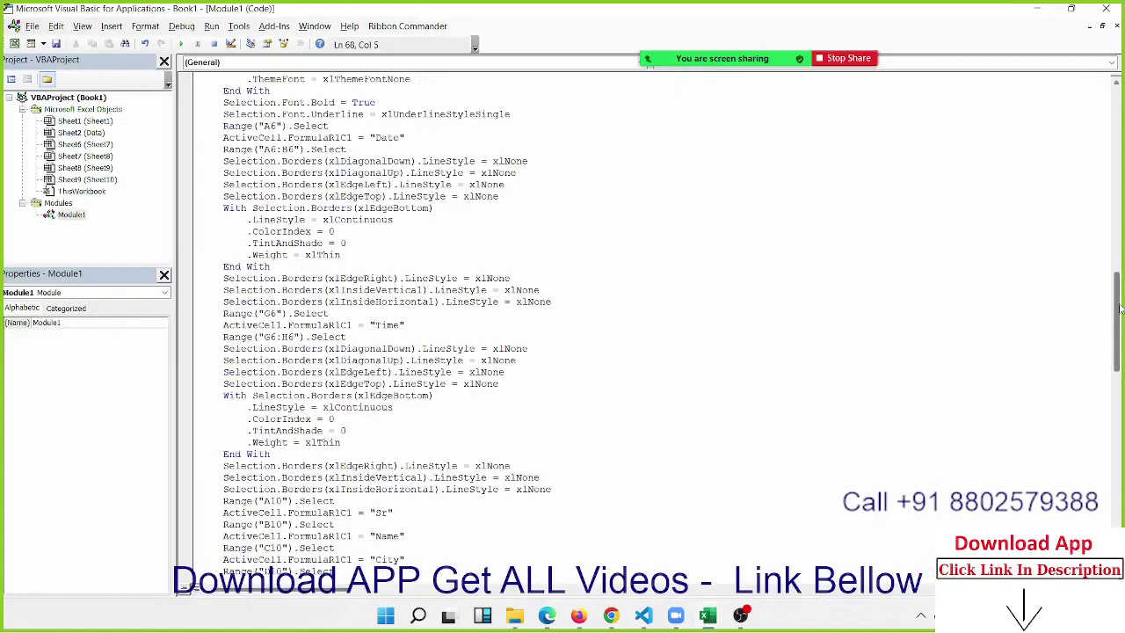
{"action": "left_click_drag", "start_coordinate": [1120, 307], "coordinate": [1116, 502]}
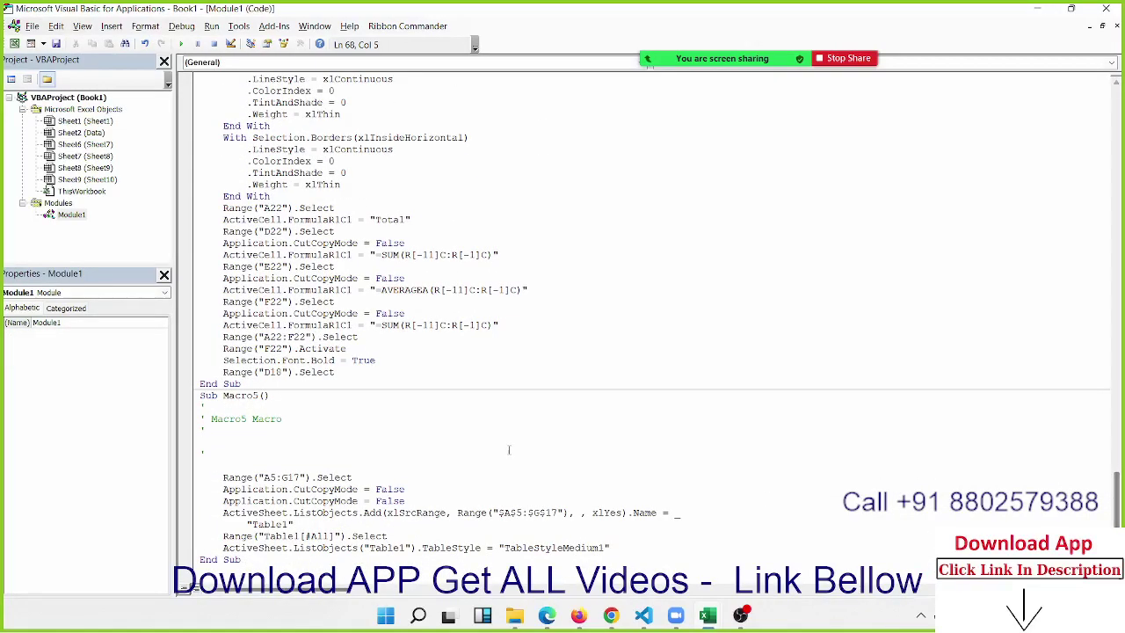
{"action": "left_click", "coordinate": [224, 464]}
{"action": "type", "text": "t="}
{"action": "type", "text": "inpu"}
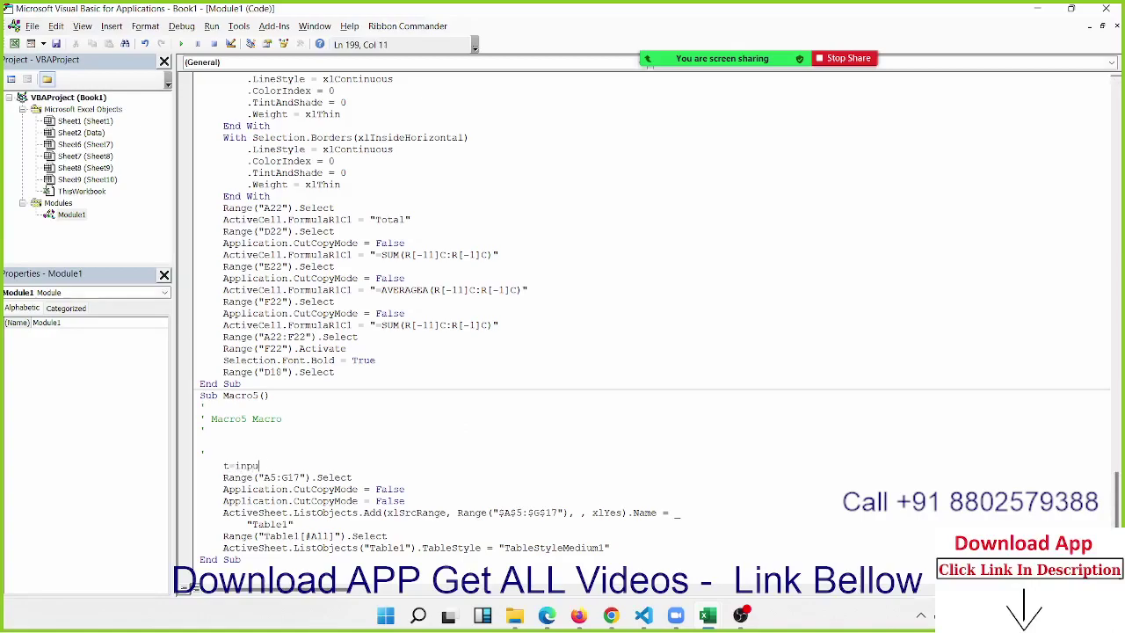
{"action": "type", "text": "tbox"}
{"action": "type", "text": "(\"E"}
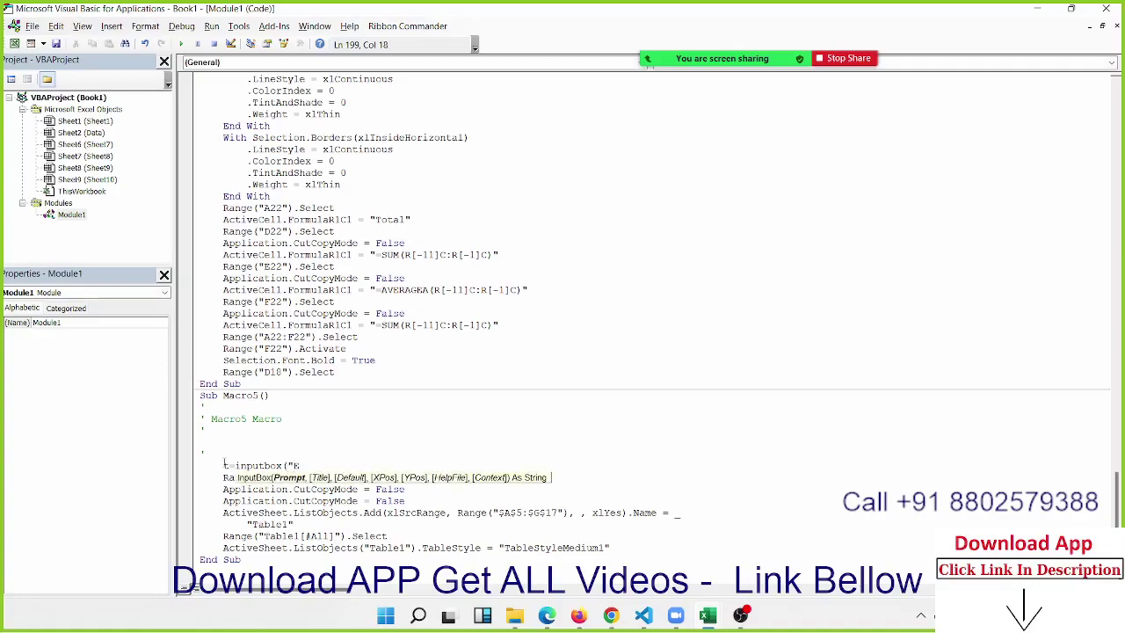
{"action": "type", "text": "nter "}
{"action": "type", "text": "T Name"}
{"action": "type", "text": "\")"}
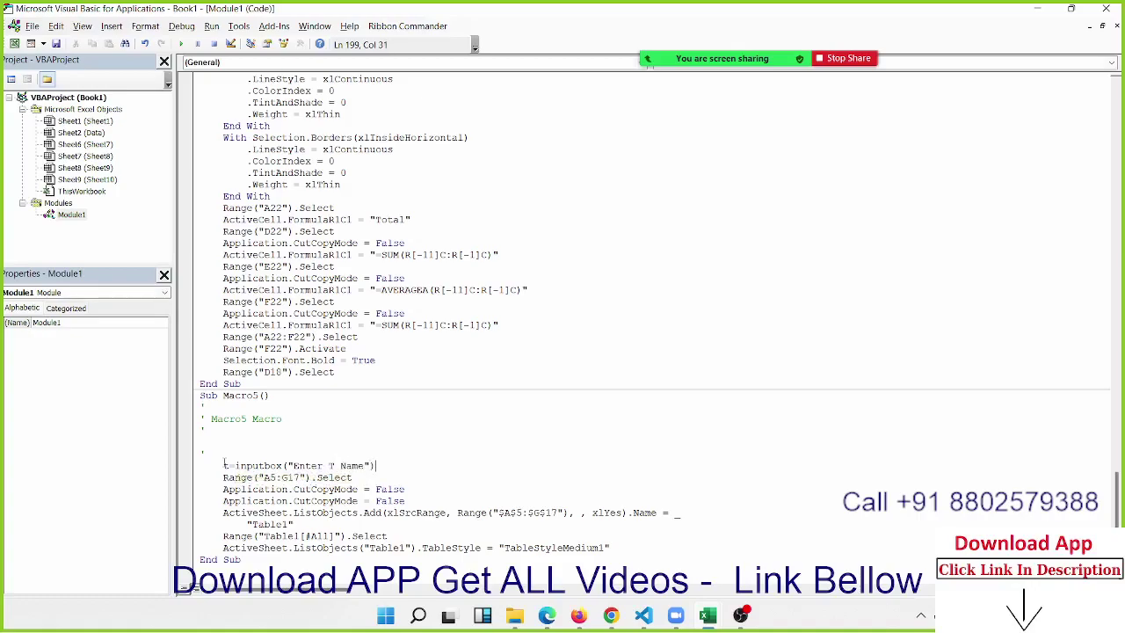
Step: Replace the hard-coded Table1 with t in Macro5's table name and Range lines
{"action": "left_click_drag", "start_coordinate": [292, 524], "coordinate": [247, 524]}
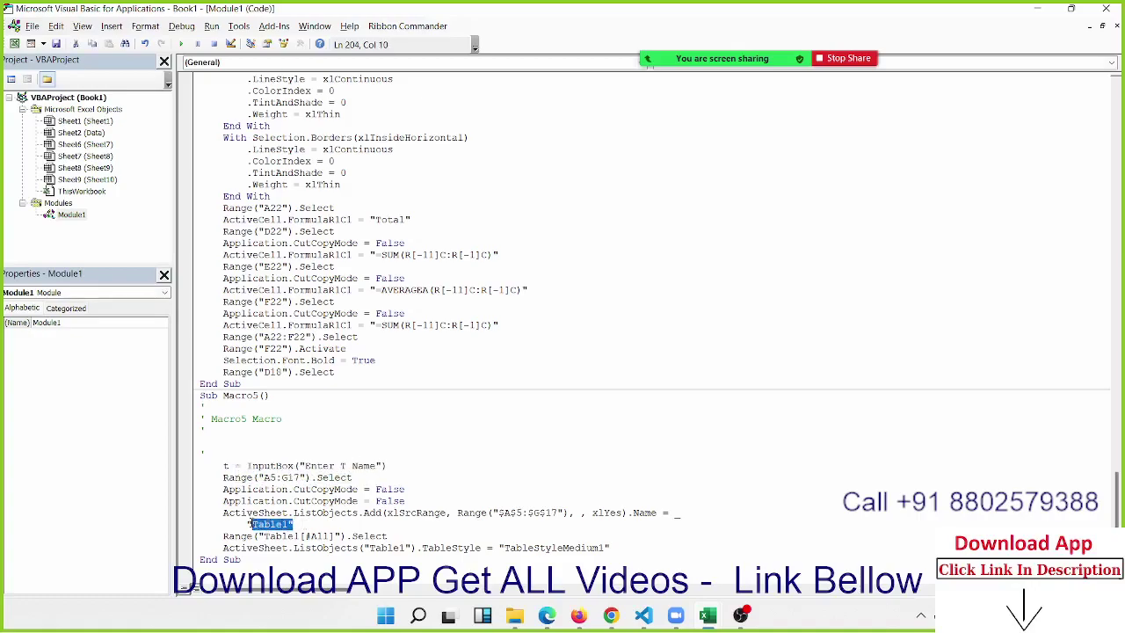
{"action": "type", "text": "t"}
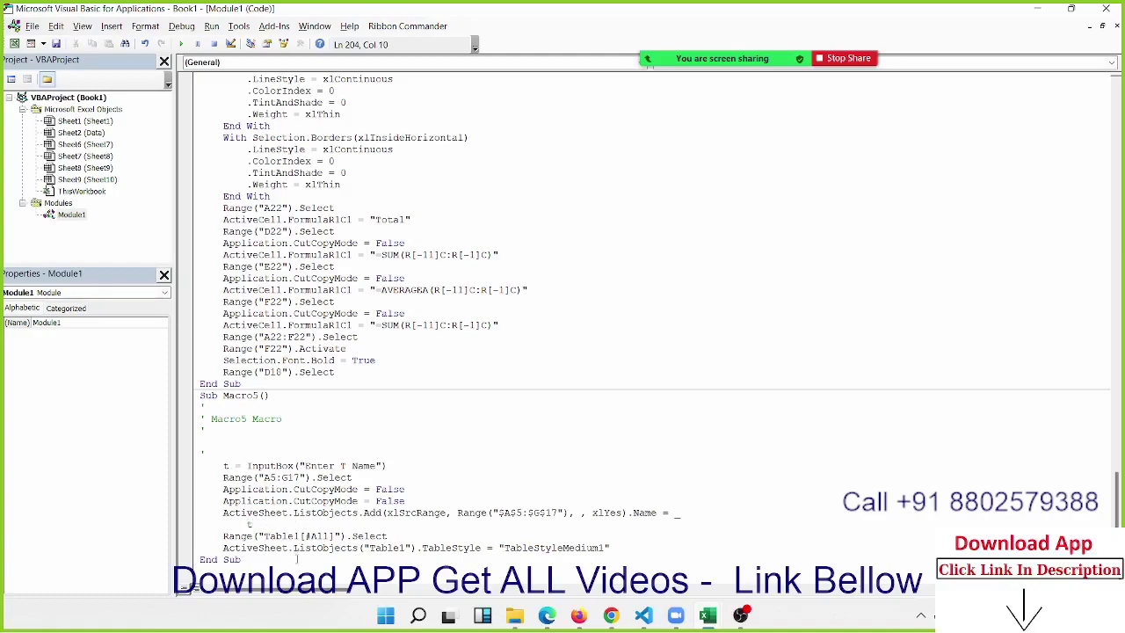
{"action": "left_click", "coordinate": [299, 559]}
{"action": "left_click", "coordinate": [302, 535]}
{"action": "key", "text": "BackSpace"}
{"action": "key", "text": "BackSpace"}
{"action": "key", "text": "BackSpace"}
{"action": "key", "text": "BackSpace"}
{"action": "key", "text": "BackSpace"}
{"action": "key", "text": "BackSpace"}
{"action": "type", "text": "t &"}
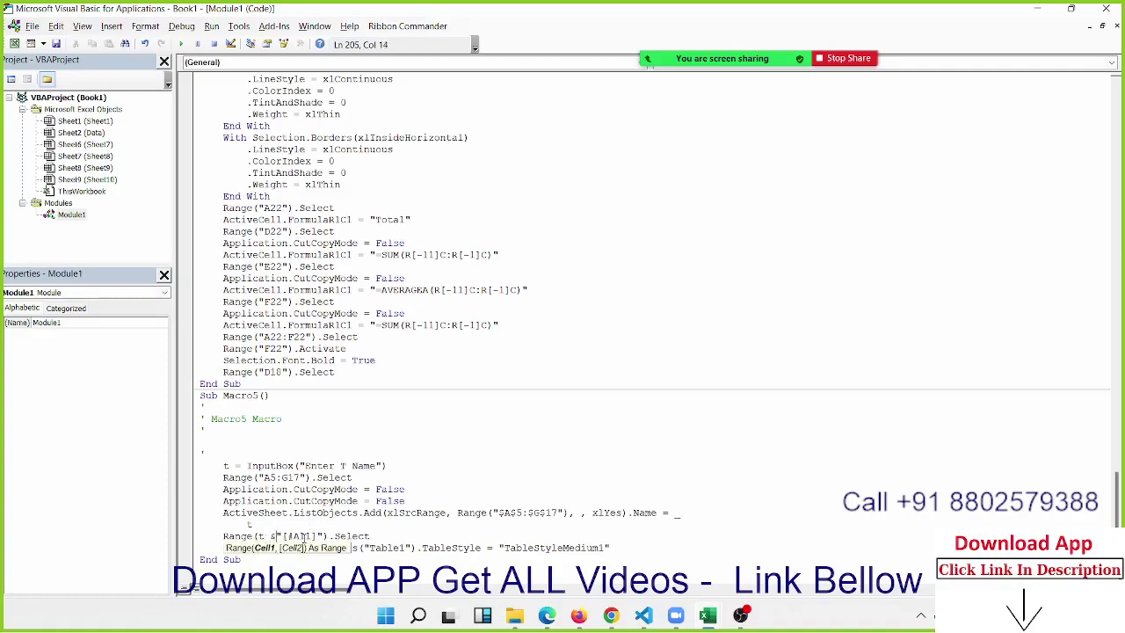
{"action": "left_click", "coordinate": [432, 540]}
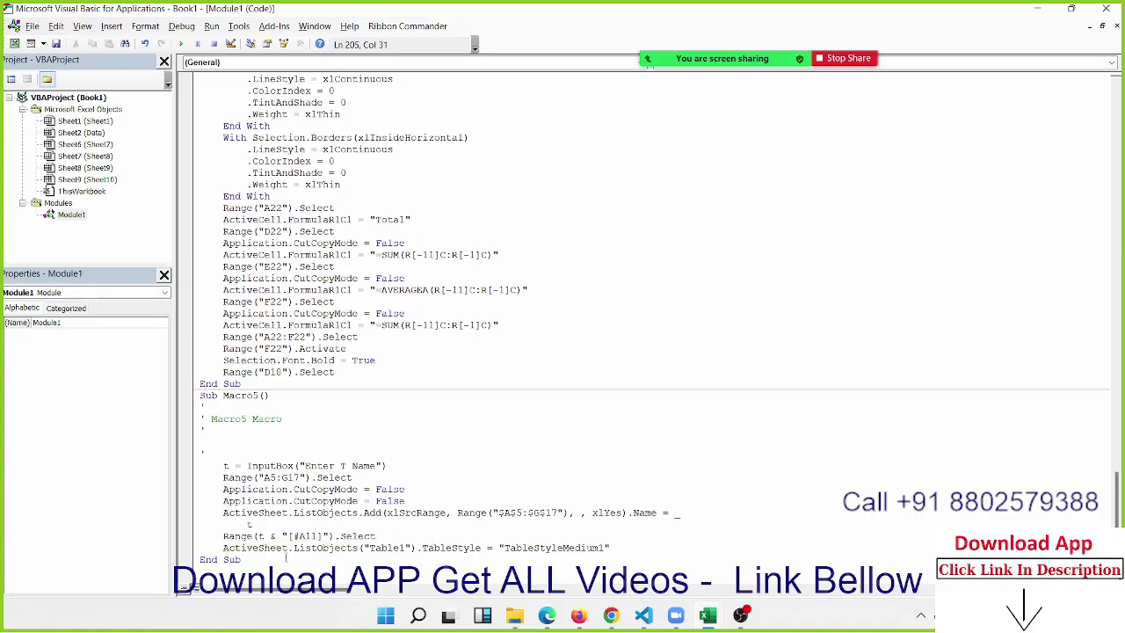
{"action": "key", "text": "alt+F11"}
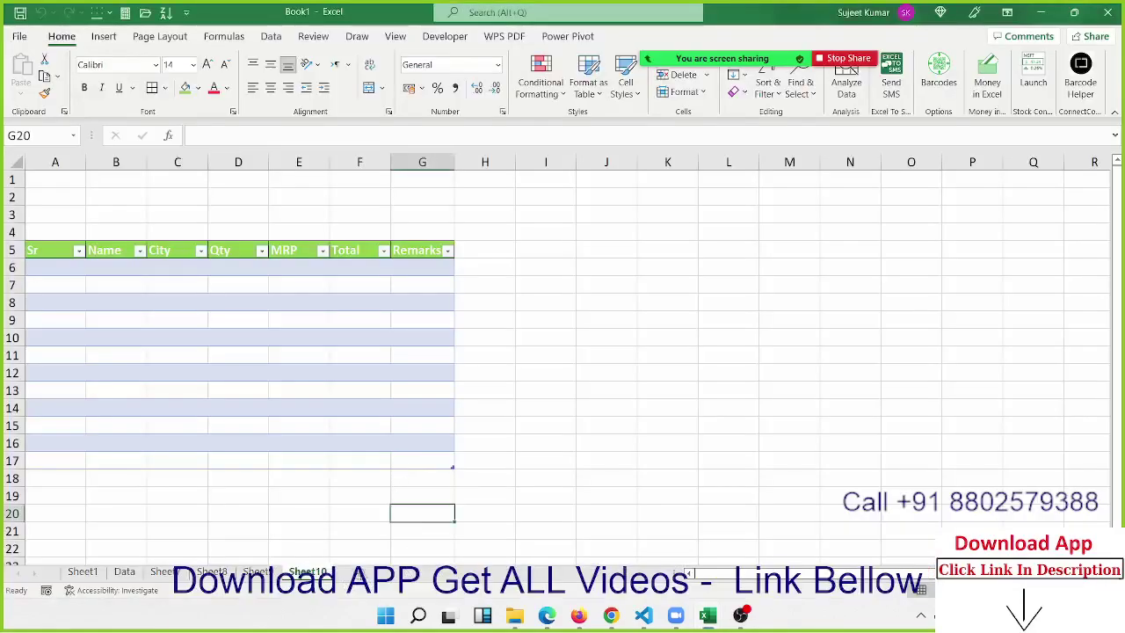
Step: Copy Sheet8's A10:G10 headers and paste them into A5 of a new sheet
{"action": "left_click", "coordinate": [114, 305]}
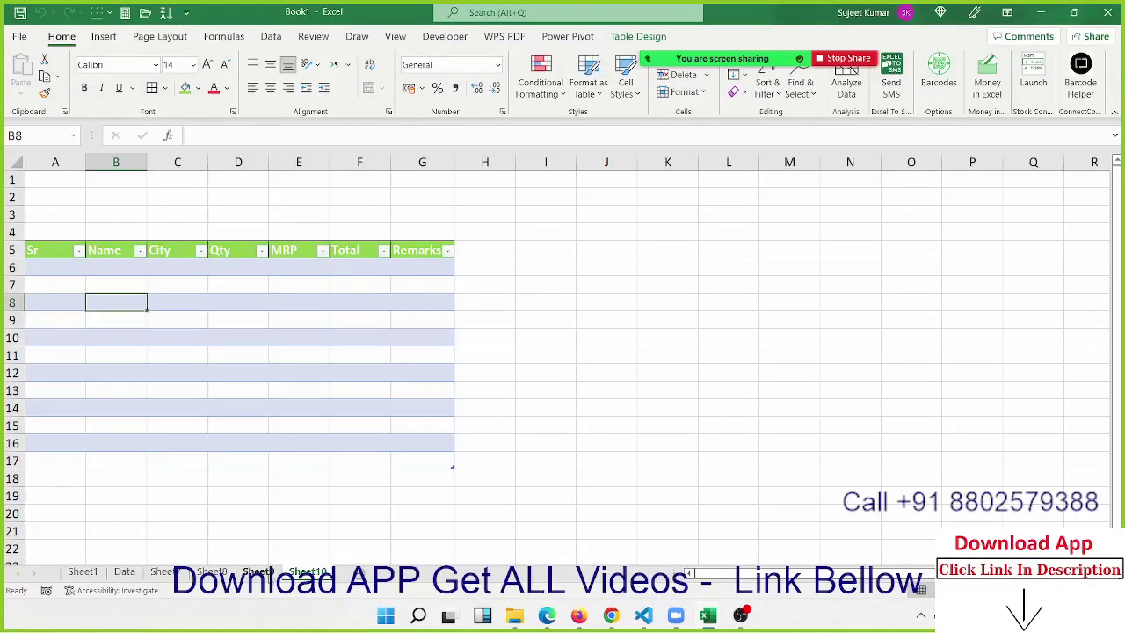
{"action": "left_click", "coordinate": [258, 571]}
{"action": "left_click", "coordinate": [211, 571]}
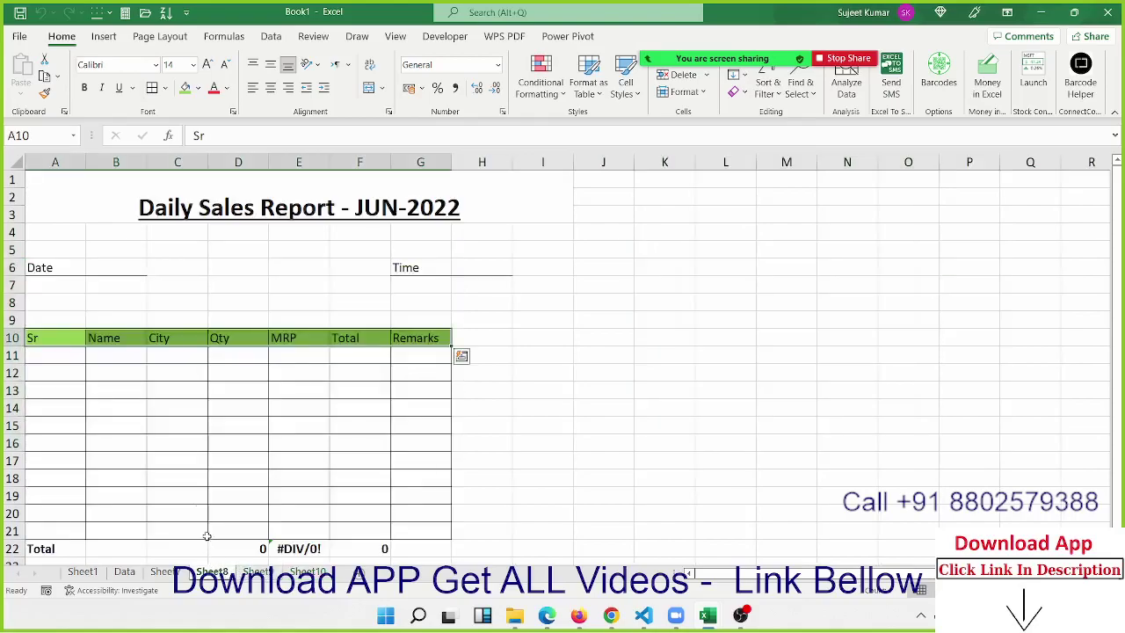
{"action": "key", "text": "ctrl+c"}
{"action": "left_click", "coordinate": [307, 571]}
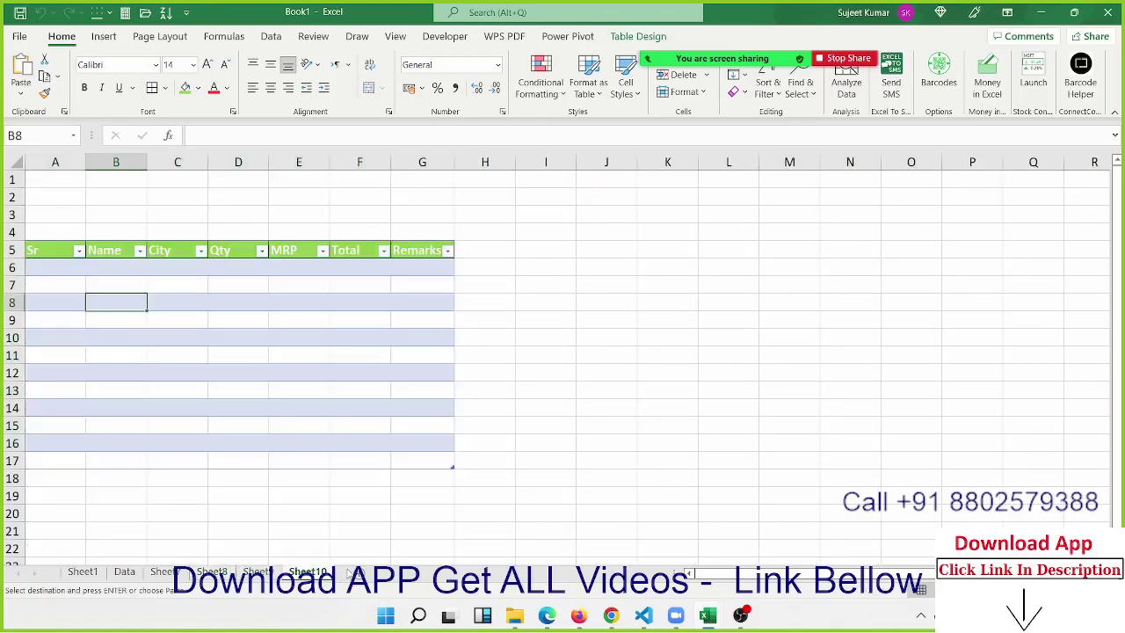
{"action": "left_click", "coordinate": [359, 573]}
{"action": "left_click", "coordinate": [72, 243]}
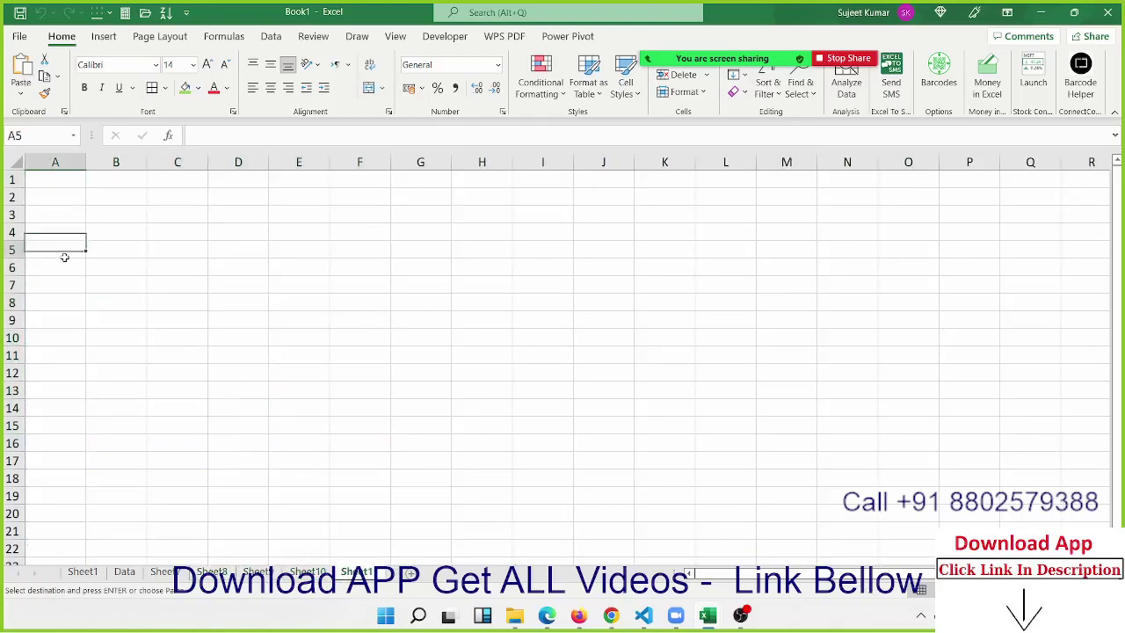
{"action": "key", "text": "ctrl+v"}
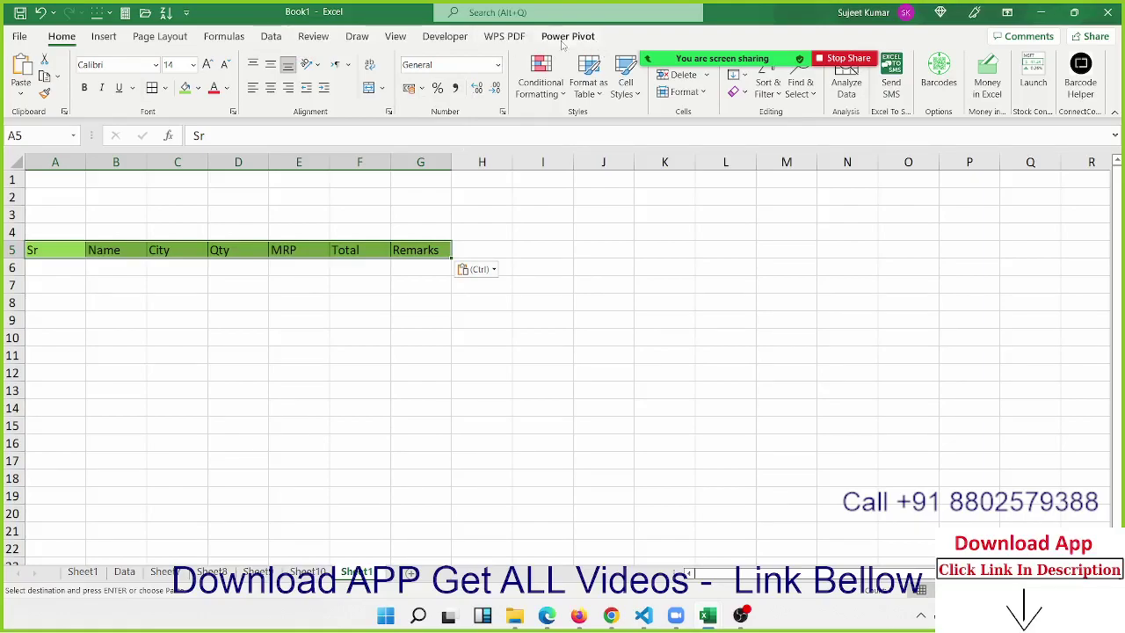
Step: Run Macro5 on the new sheet from View > Macros
{"action": "left_click", "coordinate": [462, 41]}
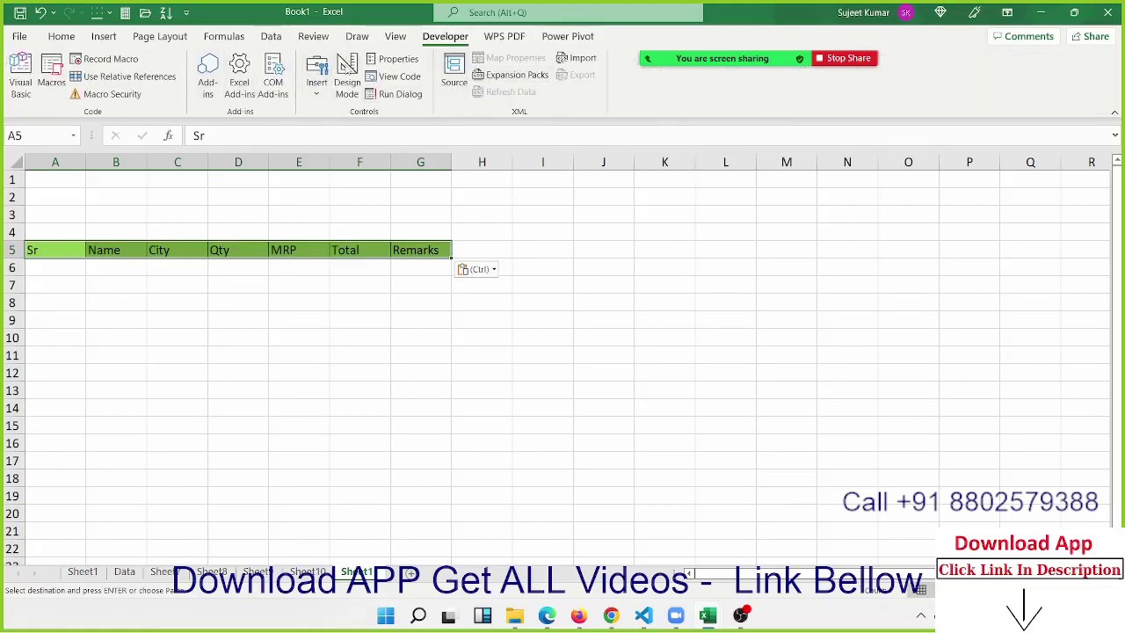
{"action": "left_click", "coordinate": [396, 39]}
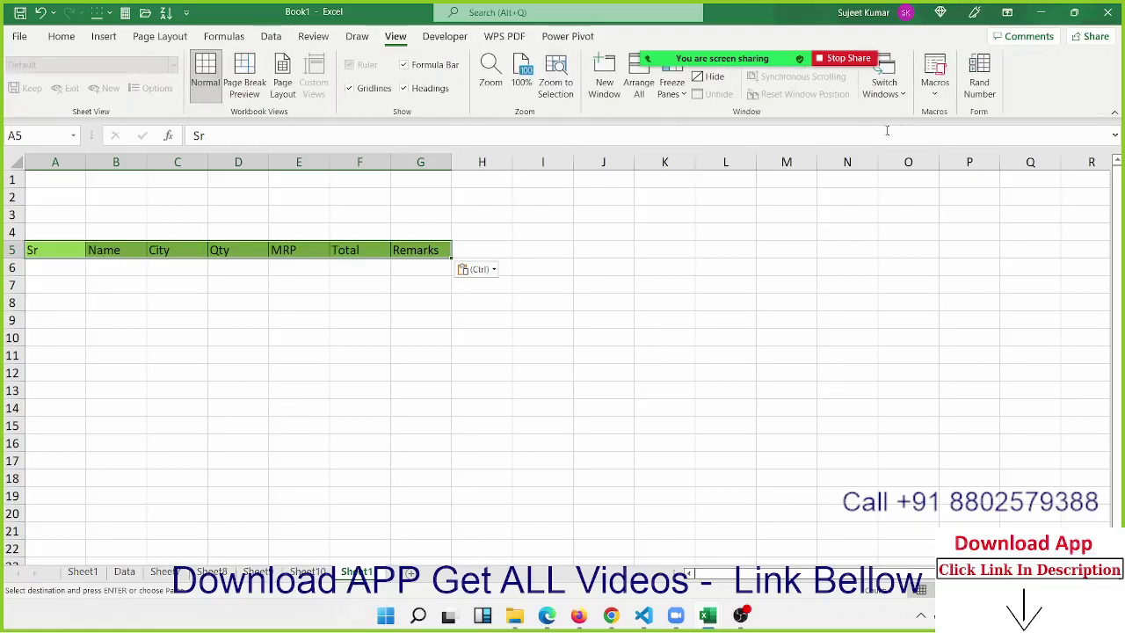
{"action": "left_click", "coordinate": [947, 93]}
{"action": "left_click", "coordinate": [958, 119]}
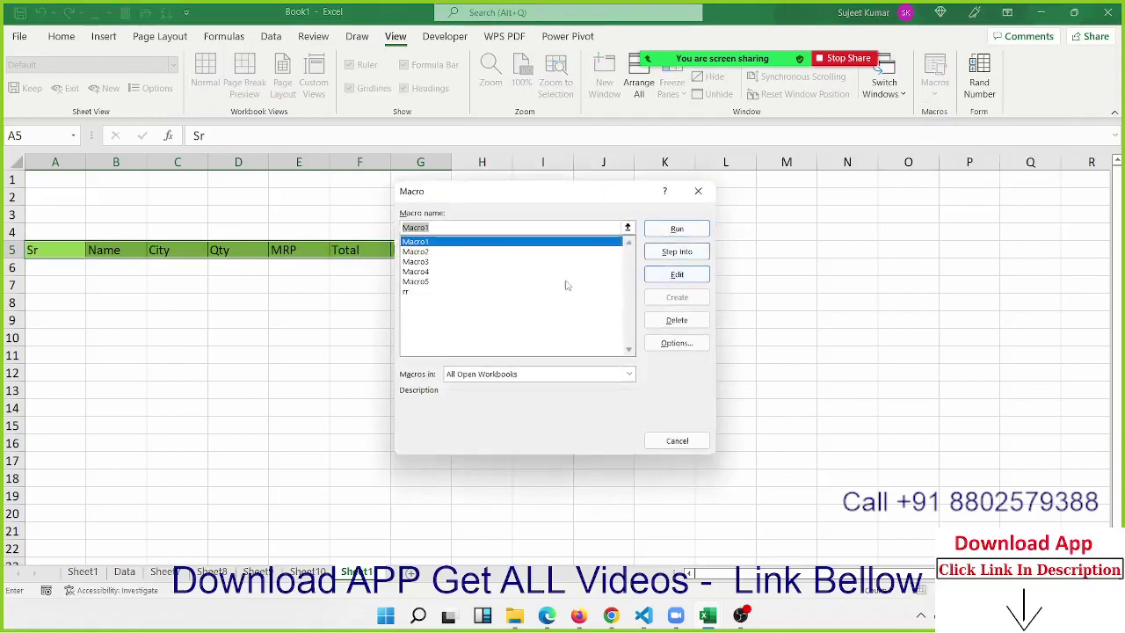
{"action": "left_click", "coordinate": [425, 282]}
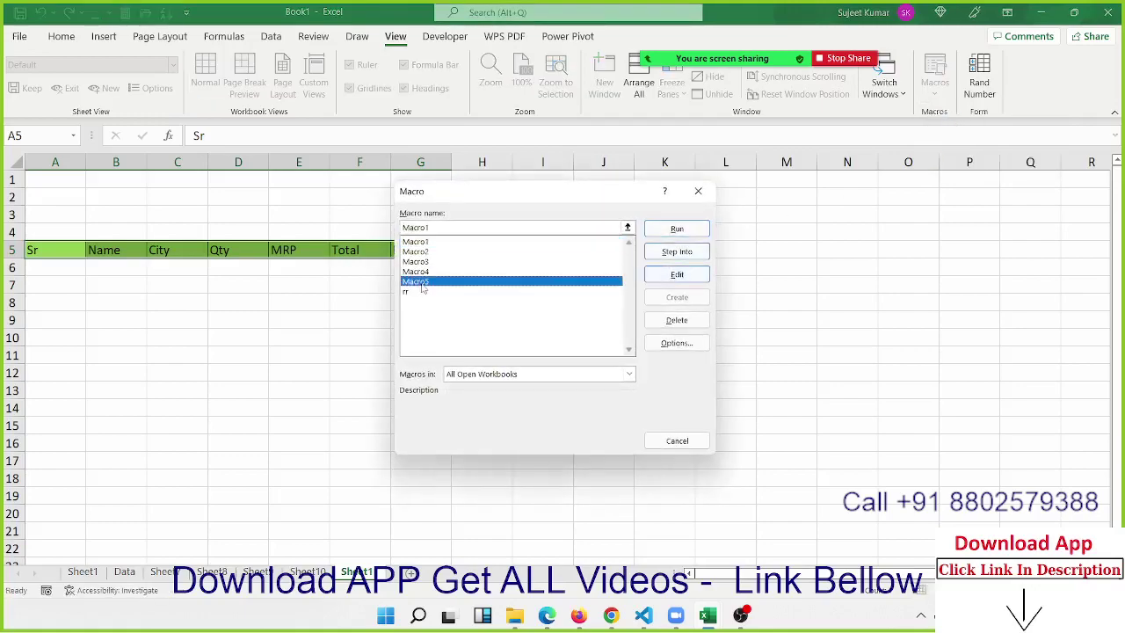
{"action": "left_click", "coordinate": [678, 230]}
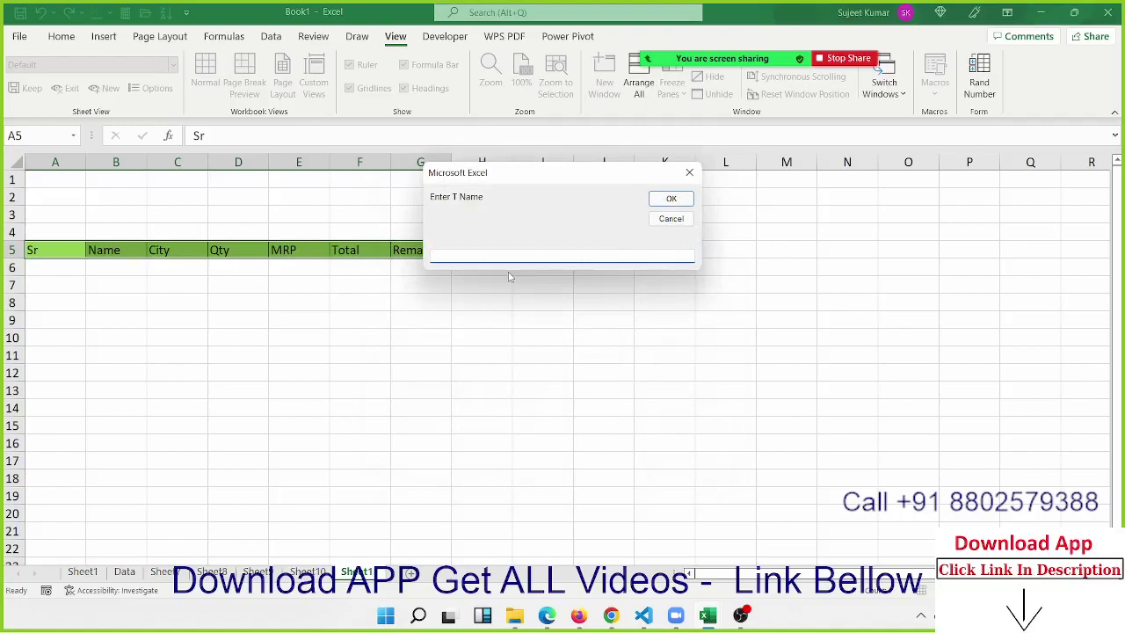
Step: Name the table TRG, change ListObjects("Table1") to ListObjects(t) at the error, and continue the macro
{"action": "type", "text": "TR"}
{"action": "type", "text": "G"}
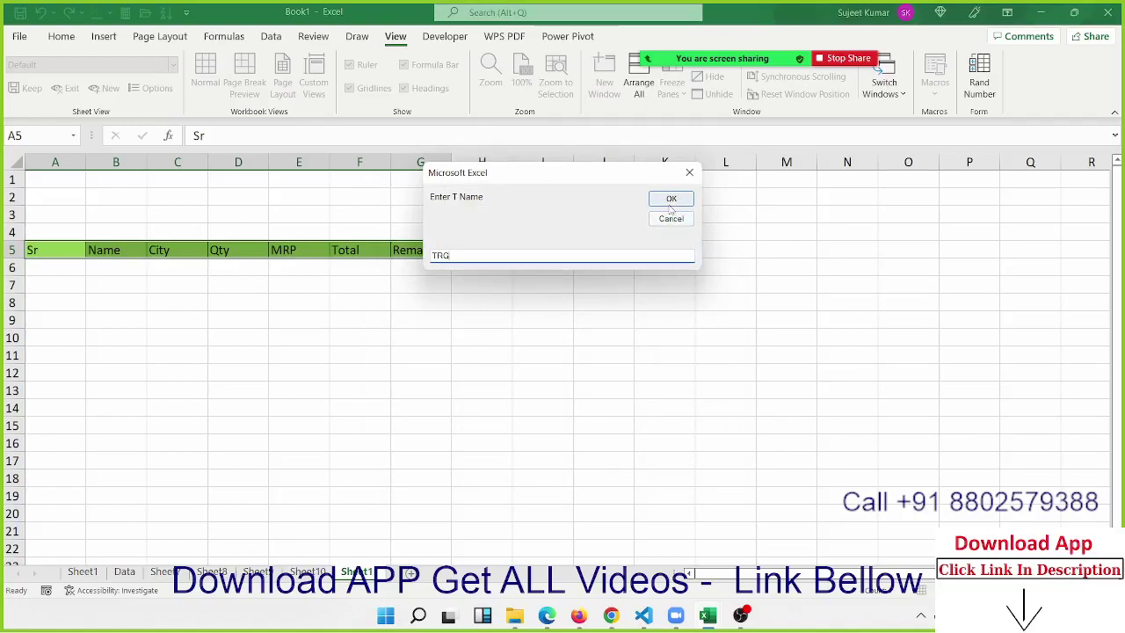
{"action": "left_click", "coordinate": [671, 199]}
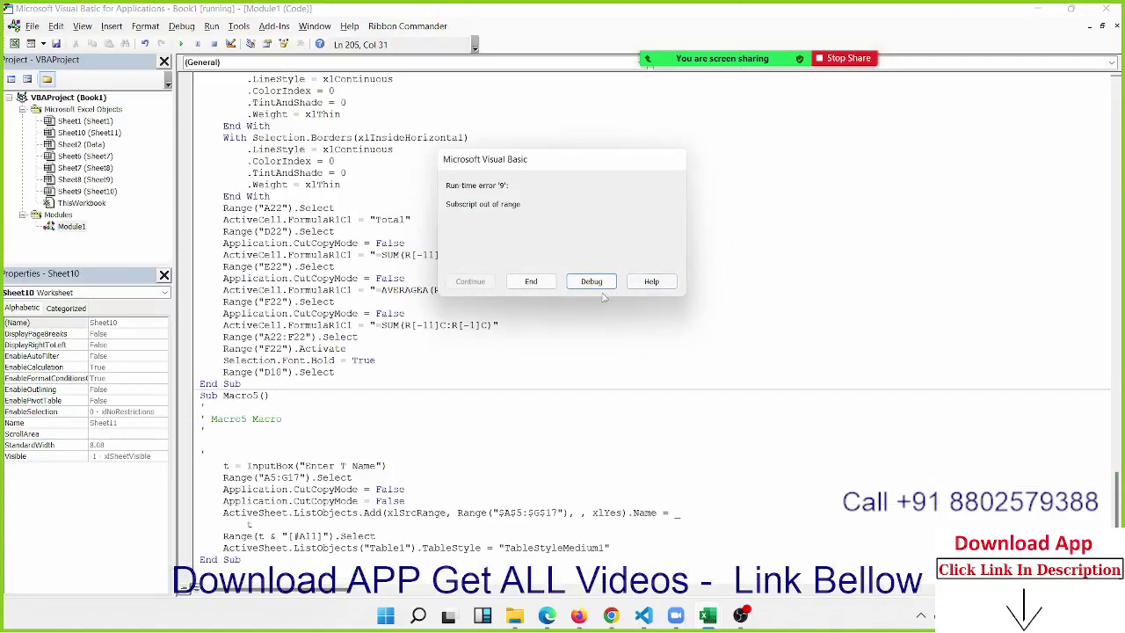
{"action": "left_click", "coordinate": [592, 282]}
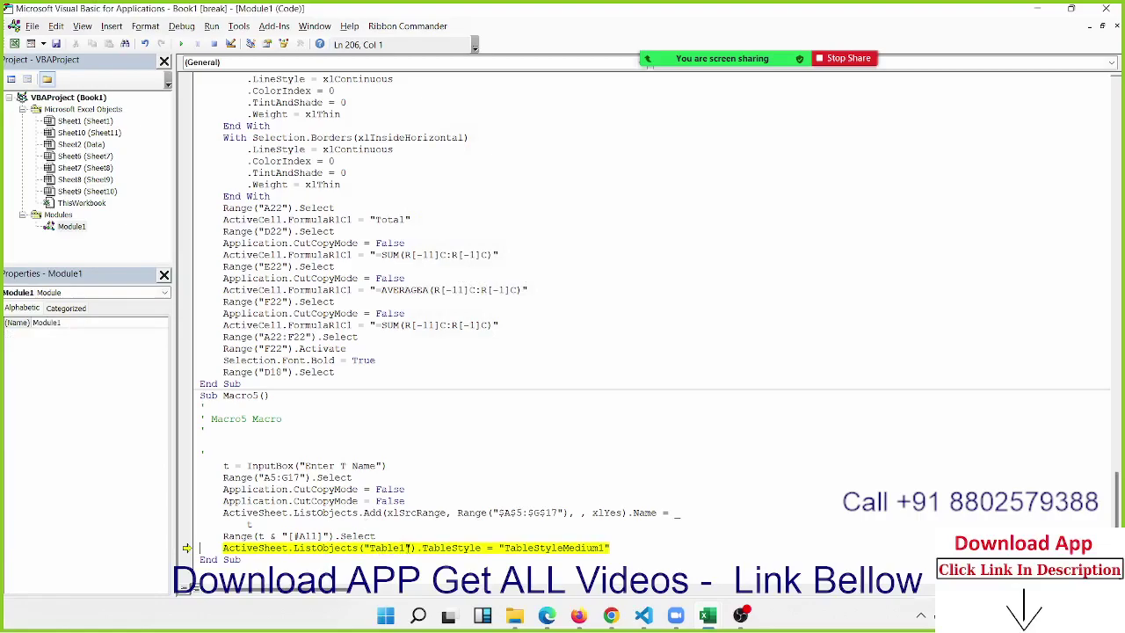
{"action": "left_click_drag", "start_coordinate": [410, 547], "coordinate": [364, 548]}
{"action": "type", "text": "n"}
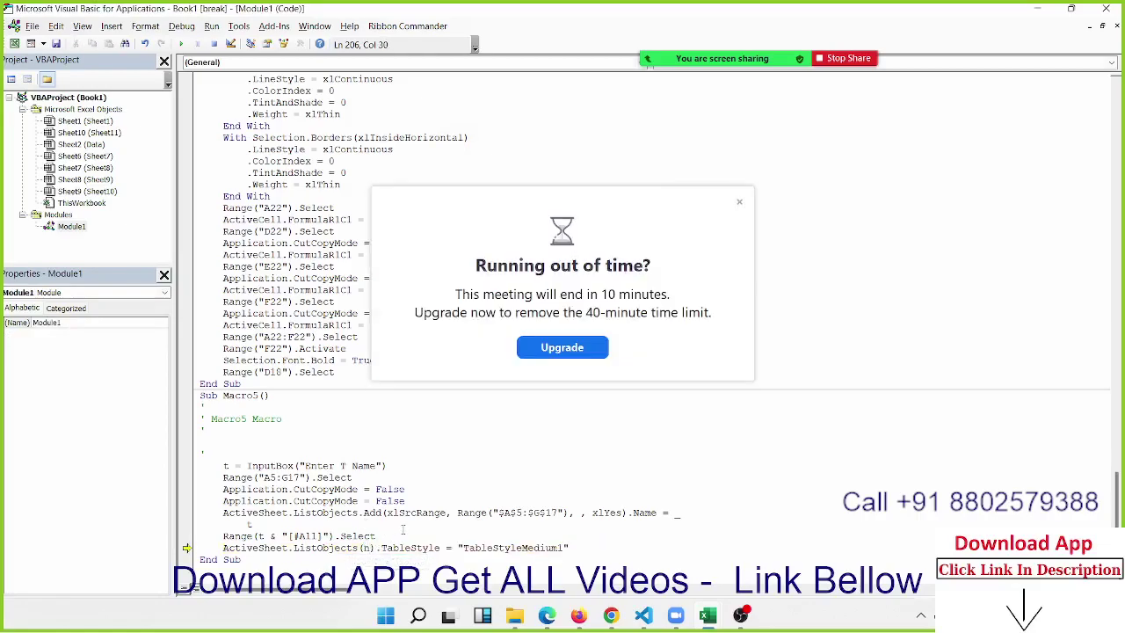
{"action": "left_click", "coordinate": [404, 526]}
{"action": "left_click", "coordinate": [739, 202]}
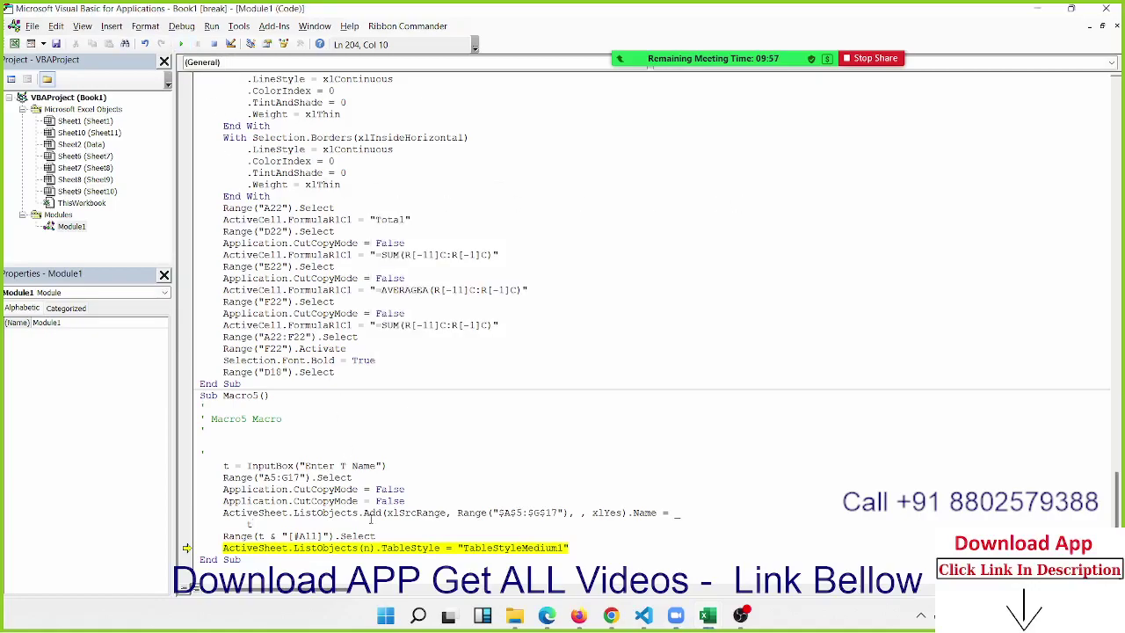
{"action": "type", "text": "t"}
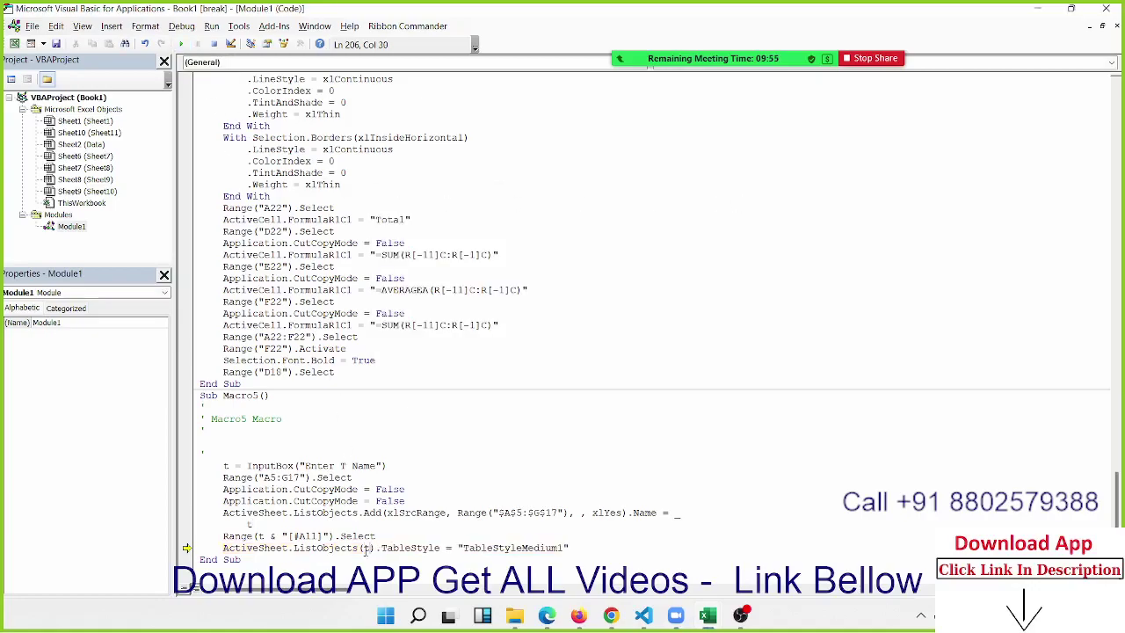
{"action": "left_click", "coordinate": [354, 512]}
{"action": "left_click", "coordinate": [180, 43]}
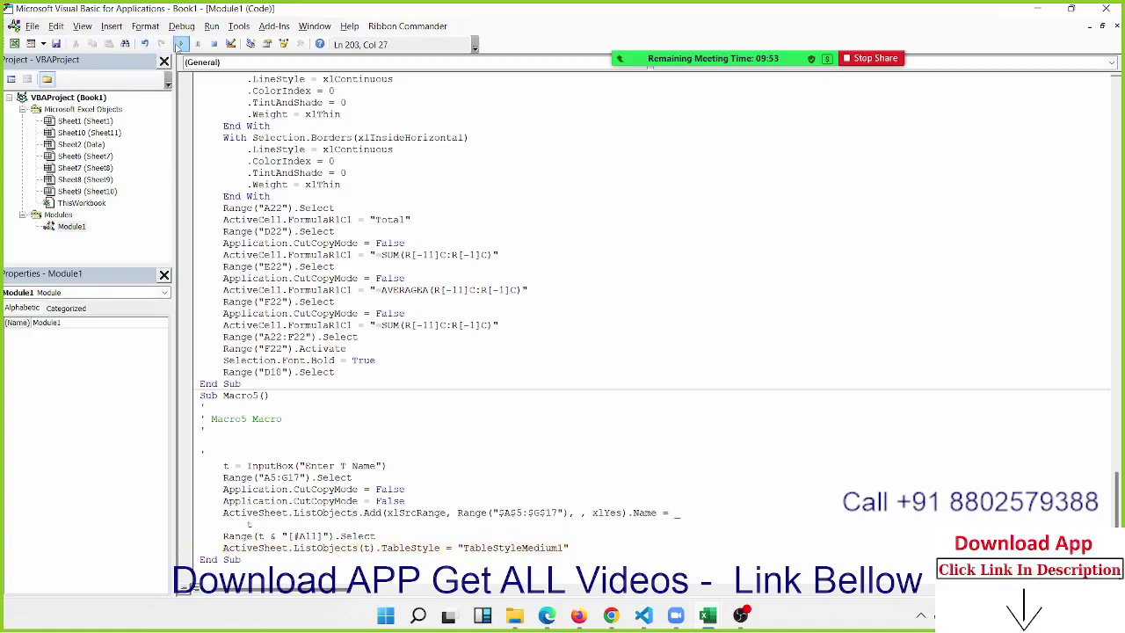
{"action": "key", "text": "alt+F11"}
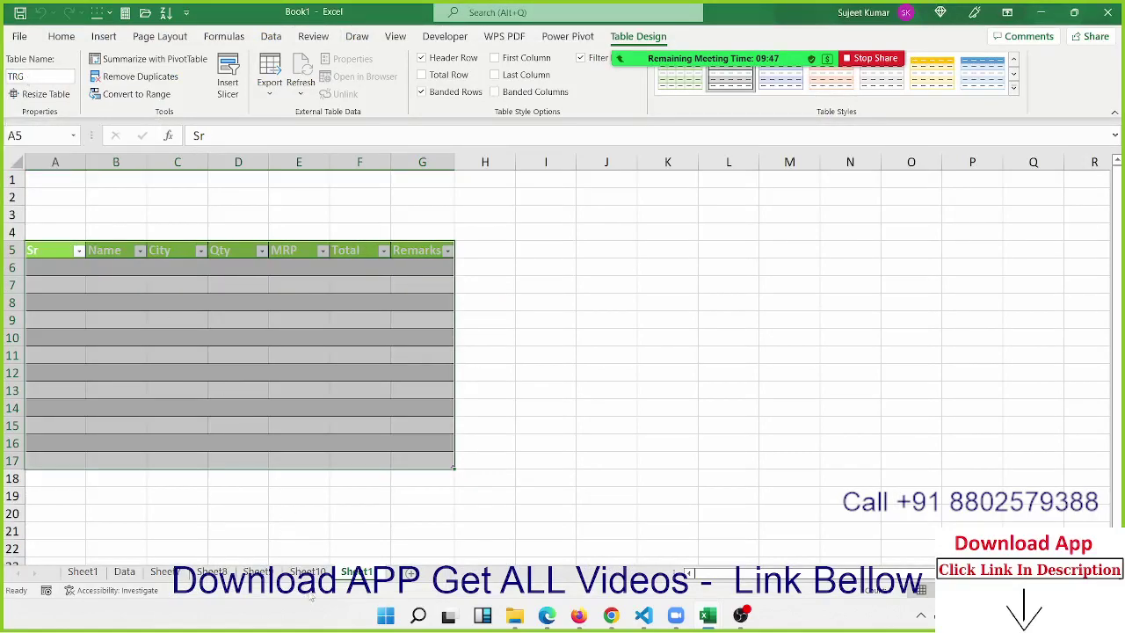
Step: Review Sheet10's table and Sheet9, ending on Sheet8's Daily Sales Report
{"action": "left_click", "coordinate": [116, 302]}
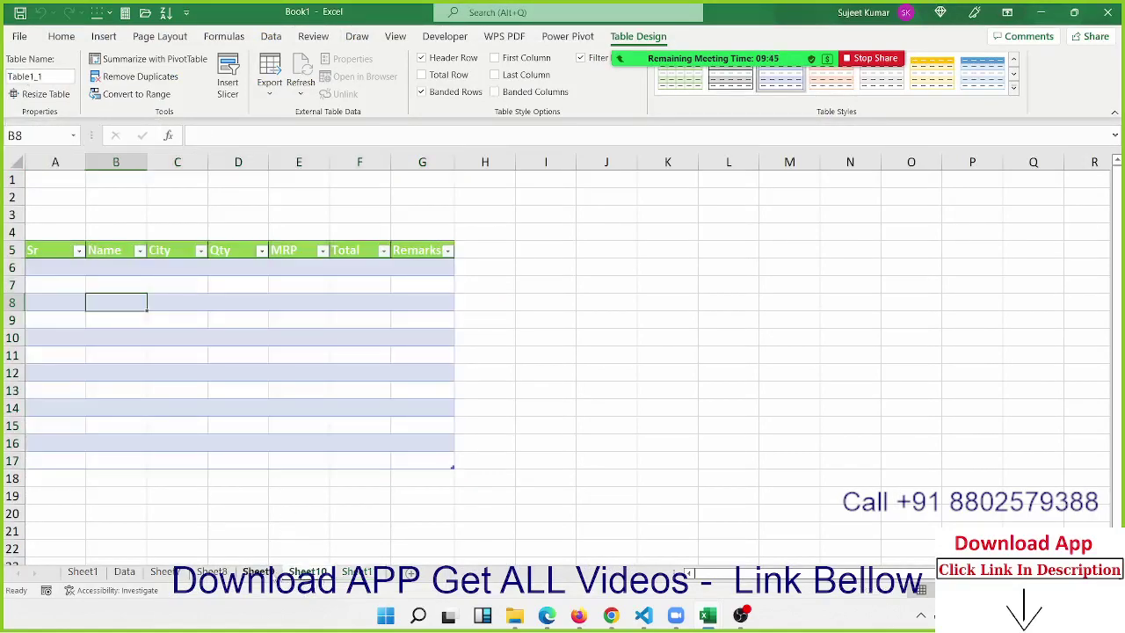
{"action": "left_click", "coordinate": [268, 576]}
{"action": "left_click", "coordinate": [214, 572]}
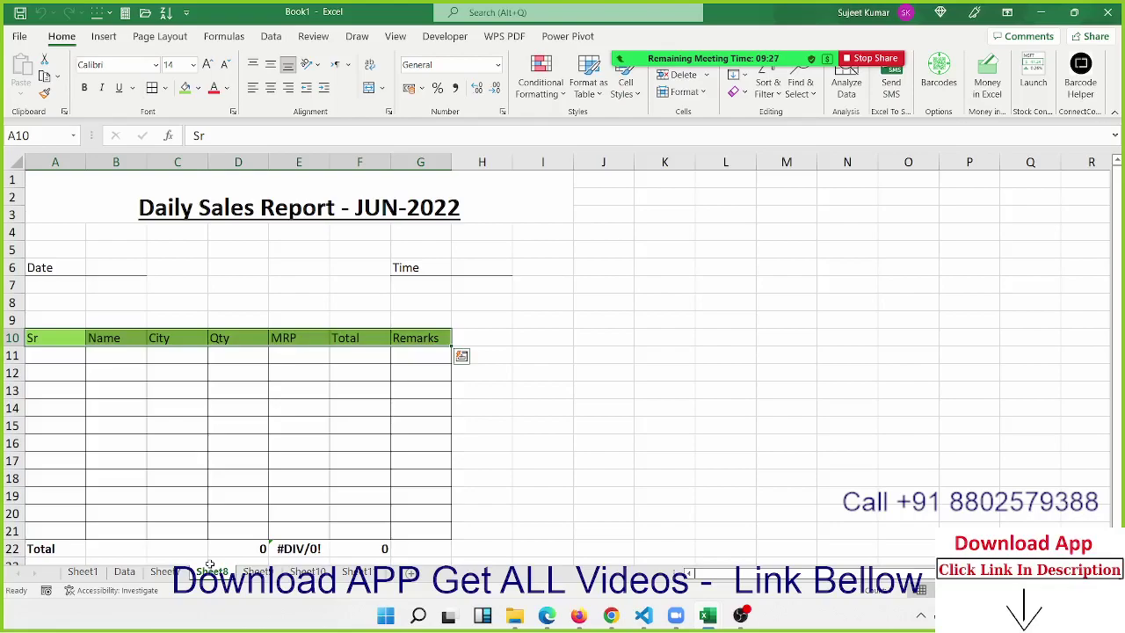
Step: Draw a rectangle over J5:M9 beside the report and clear its name in the Name Box
{"action": "left_click", "coordinate": [665, 371]}
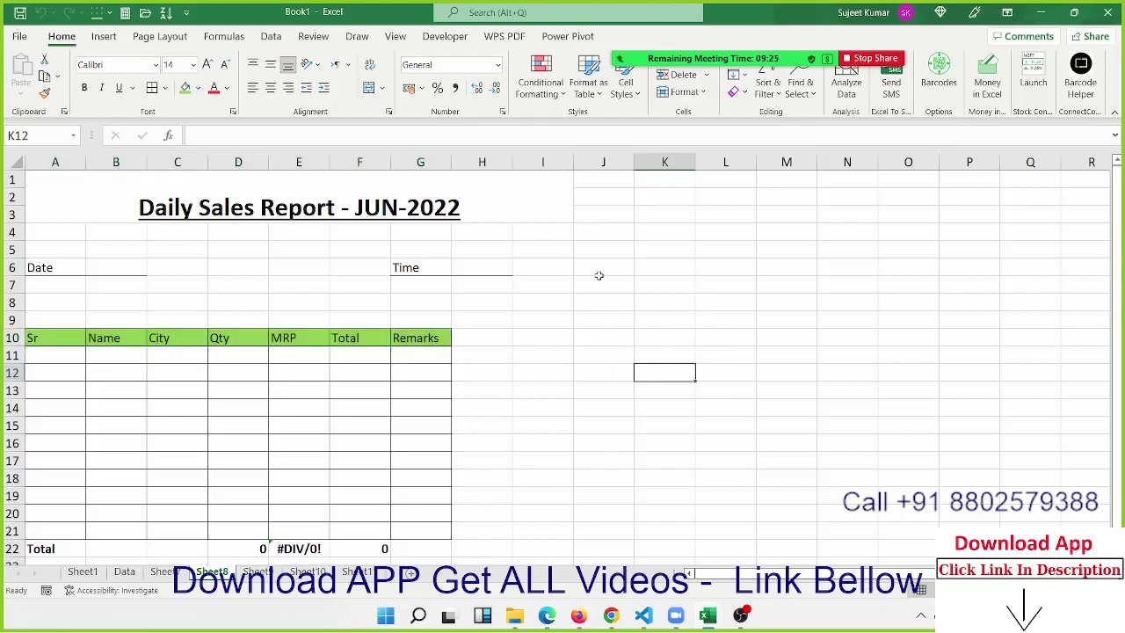
{"action": "left_click", "coordinate": [185, 36]}
{"action": "left_click", "coordinate": [104, 36]}
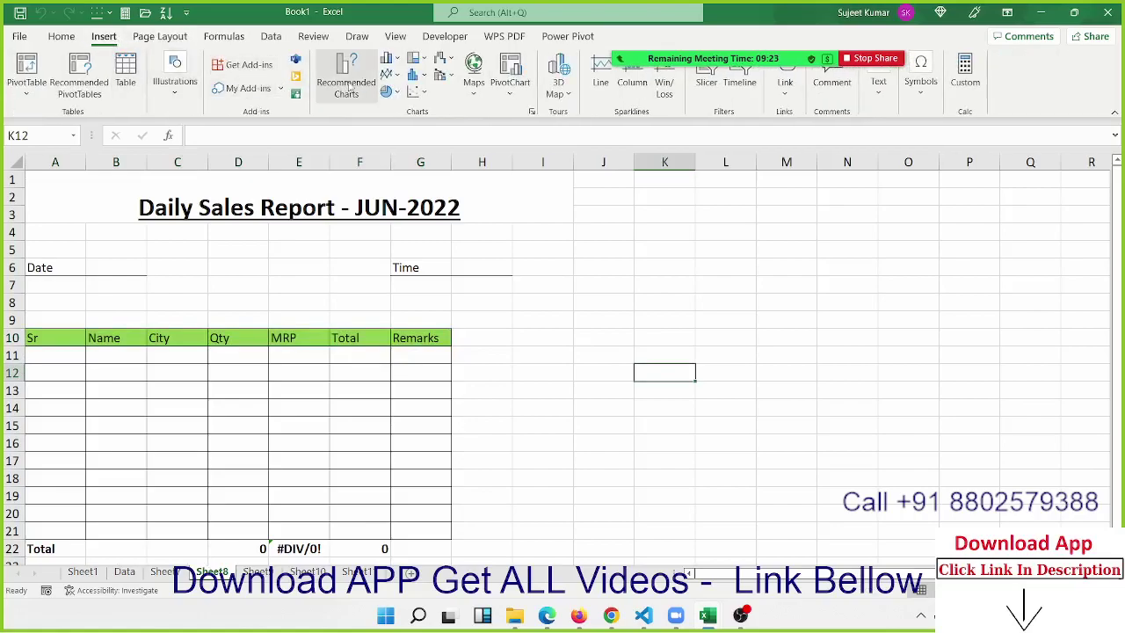
{"action": "left_click", "coordinate": [180, 86]}
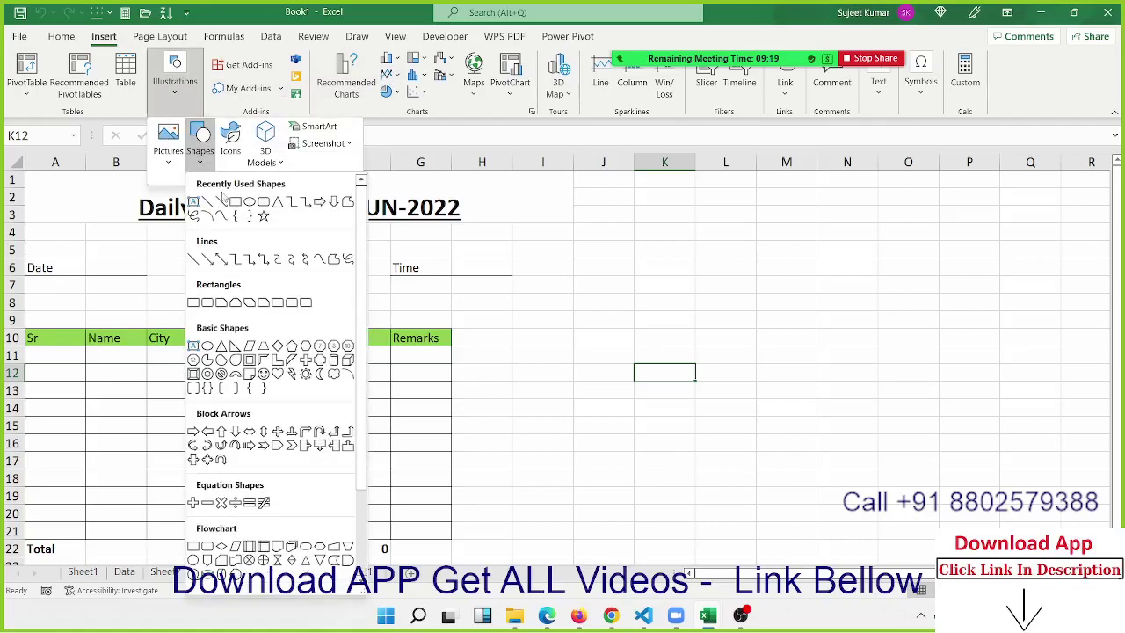
{"action": "left_click", "coordinate": [201, 151]}
{"action": "left_click", "coordinate": [235, 202]}
{"action": "left_click_drag", "start_coordinate": [582, 240], "coordinate": [789, 342]}
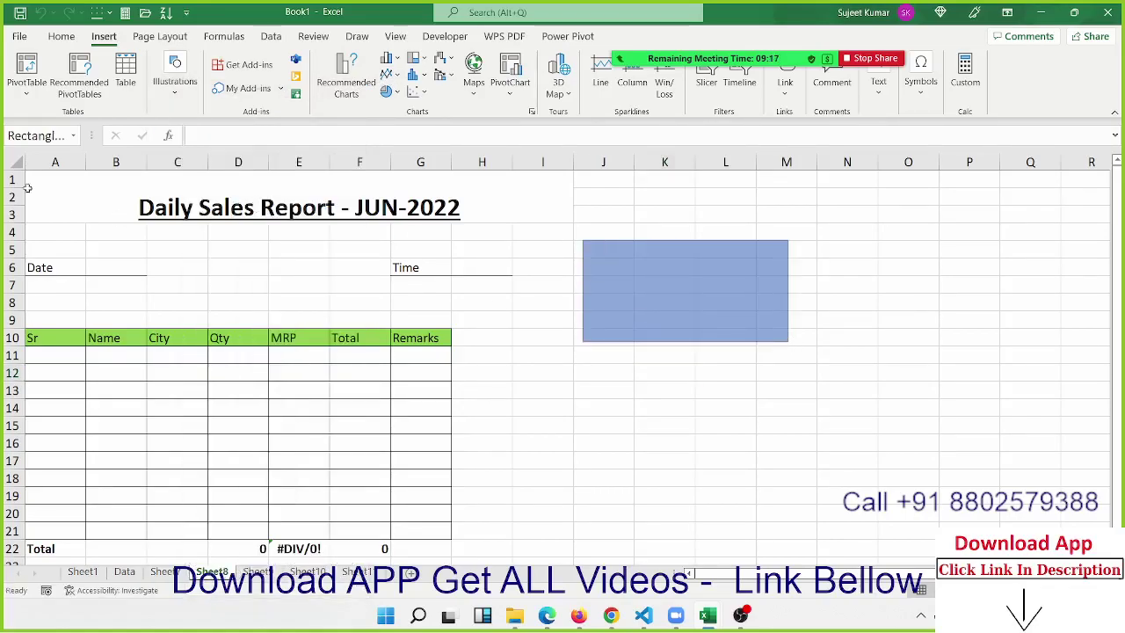
{"action": "left_click", "coordinate": [23, 136]}
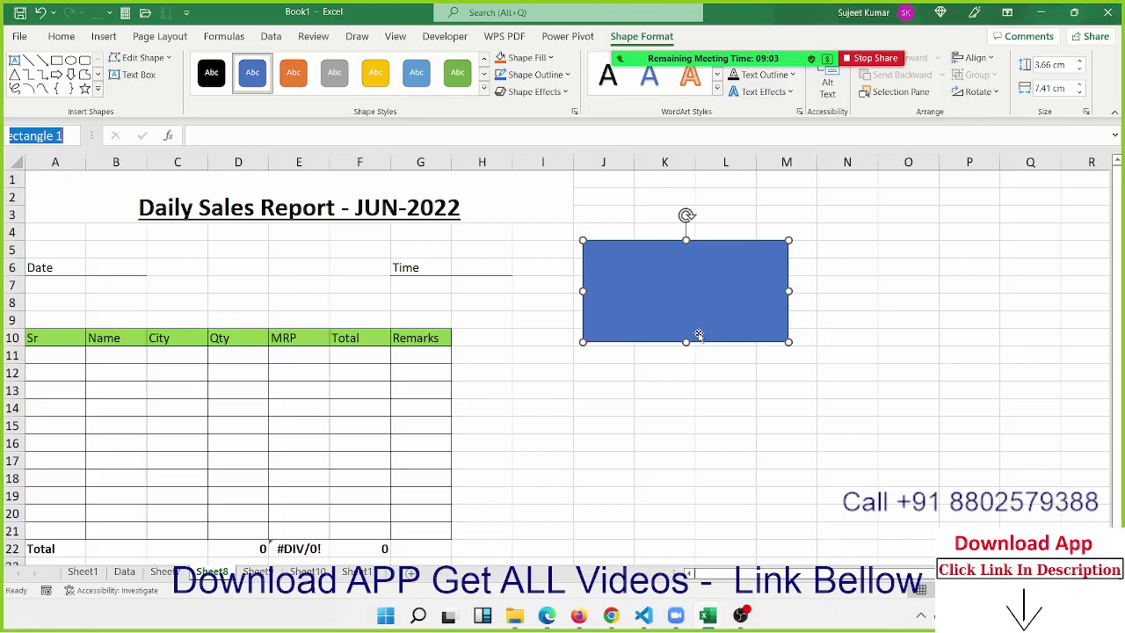
{"action": "key", "text": "BackSpace"}
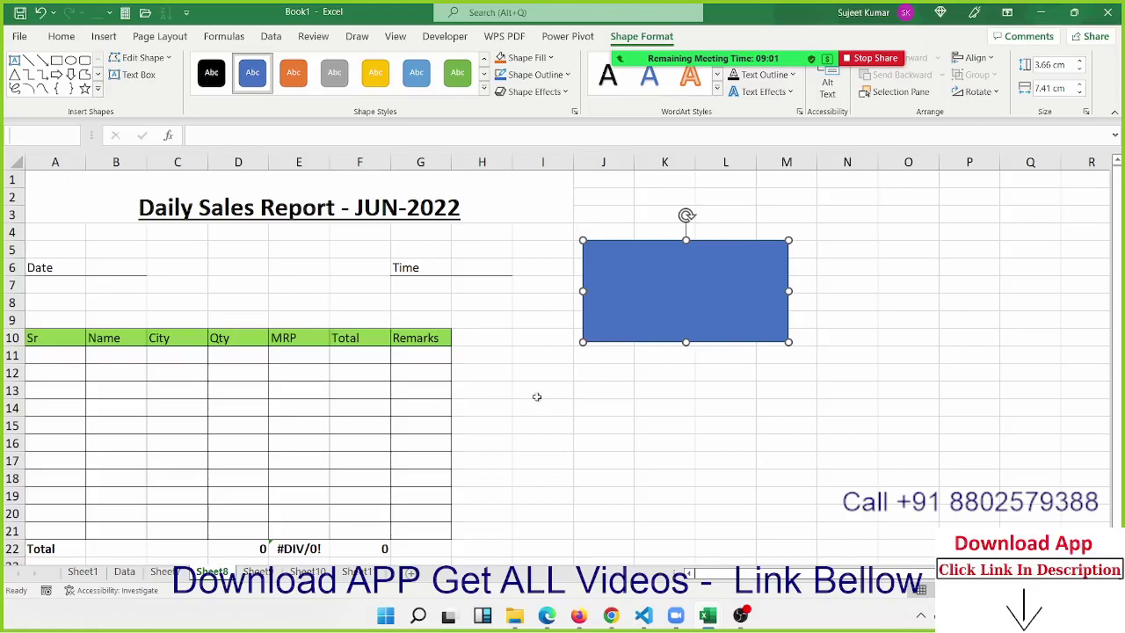
Step: Delete the blue rectangle and switch to the Data sheet
{"action": "left_click", "coordinate": [671, 397]}
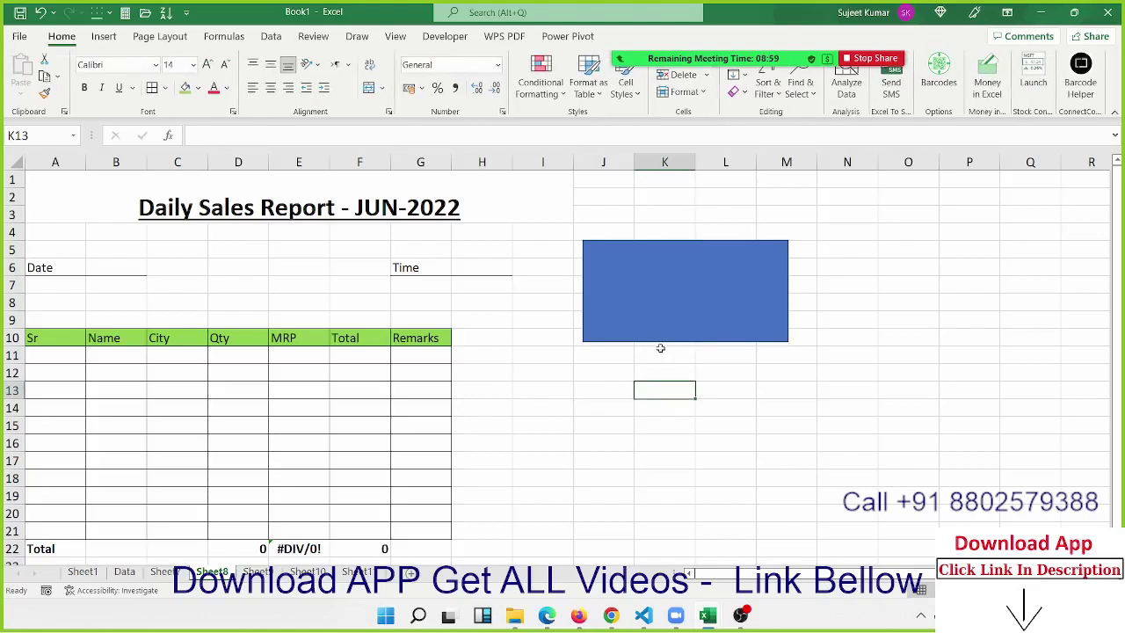
{"action": "left_click", "coordinate": [658, 336]}
{"action": "key", "text": "Delete"}
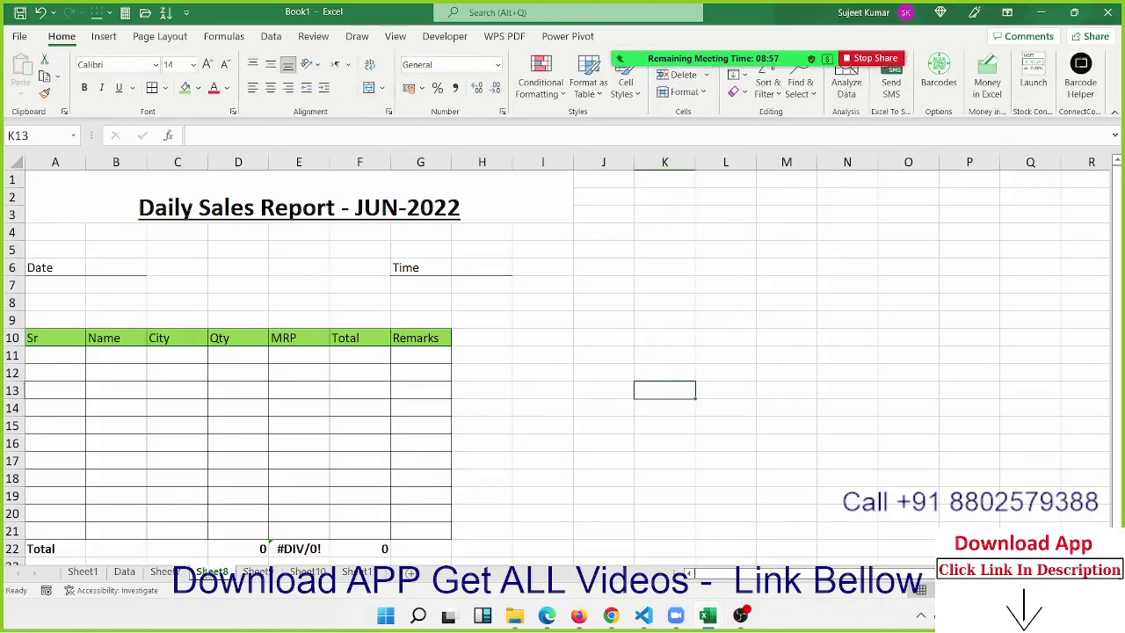
{"action": "left_click", "coordinate": [123, 572]}
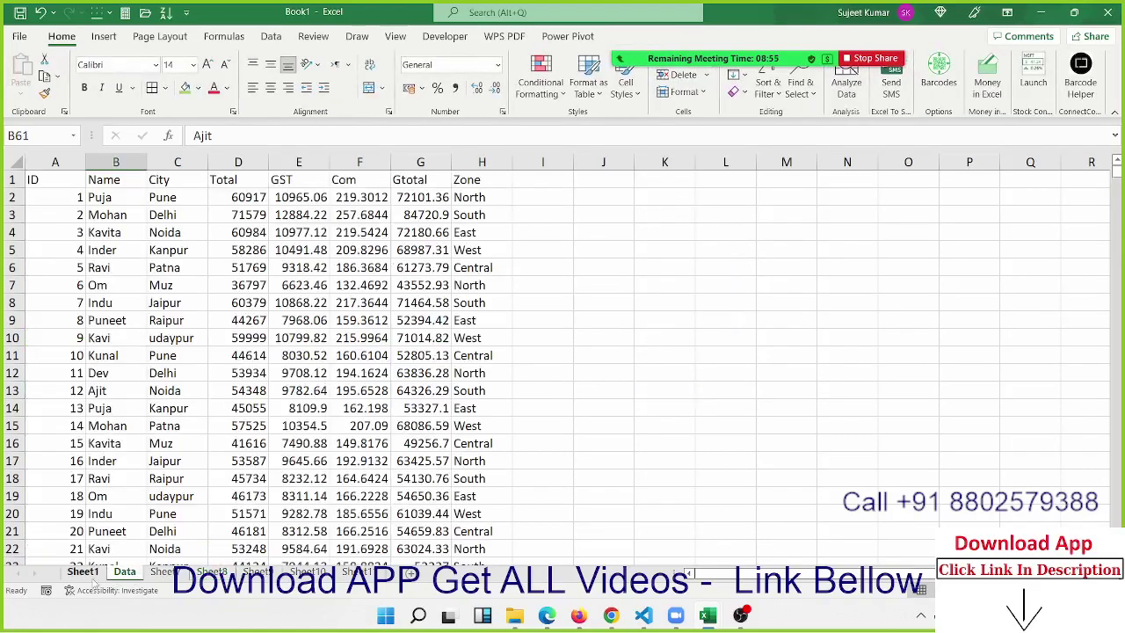
Step: Pass through Sheet1's VBA notes to Sheet7's Daily Sales Report and scroll to its top
{"action": "left_click", "coordinate": [97, 576]}
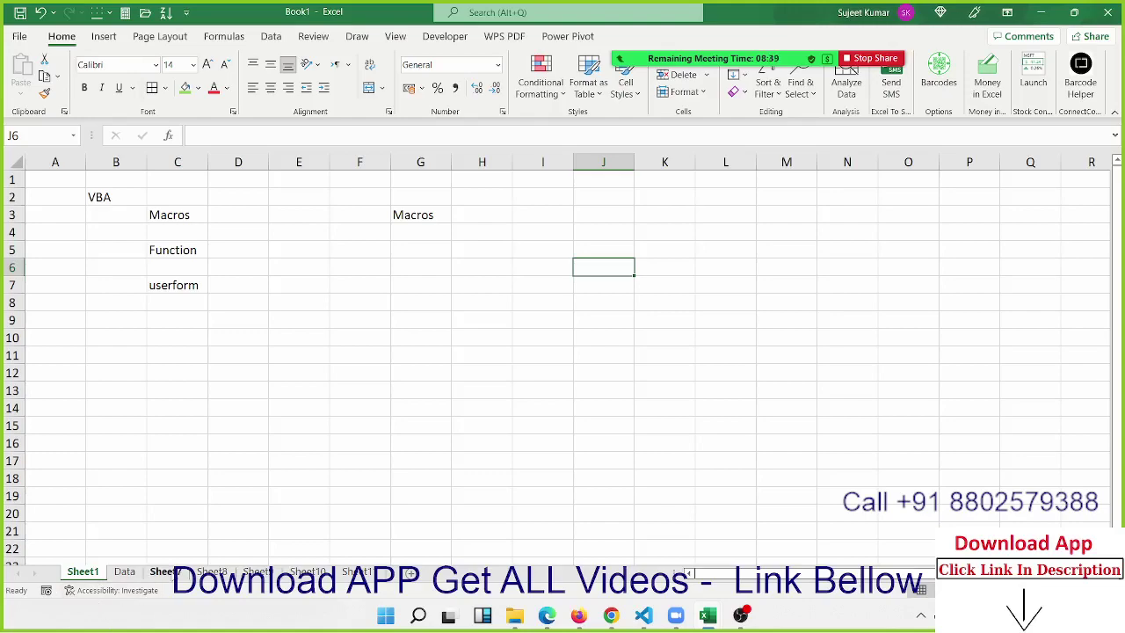
{"action": "left_click", "coordinate": [164, 571]}
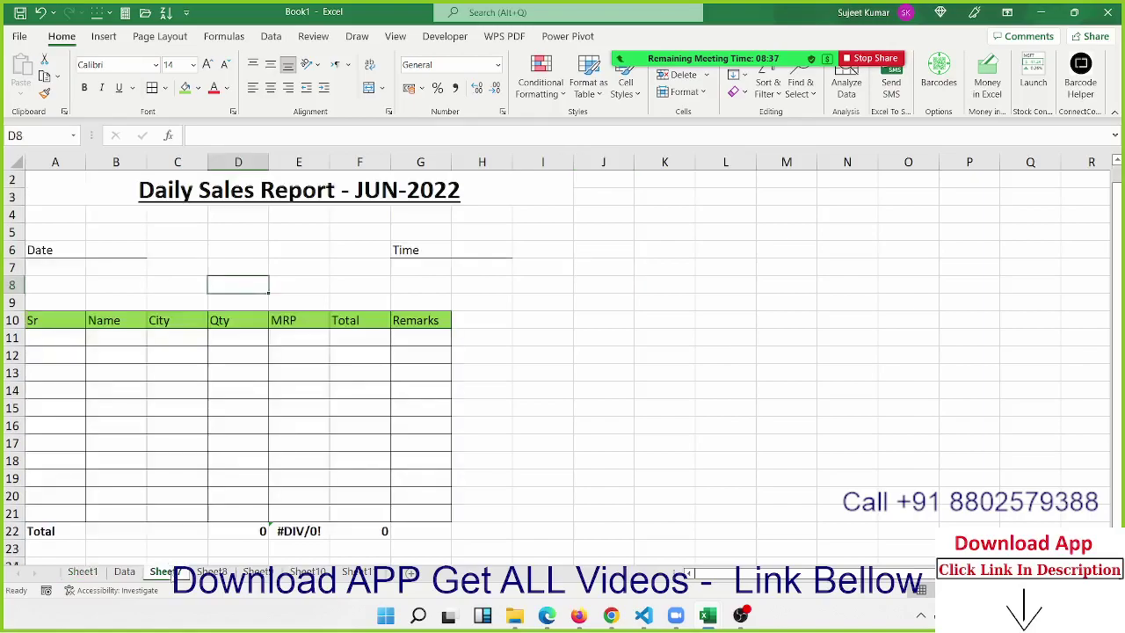
{"action": "scroll", "coordinate": [308, 330], "scroll_direction": "down", "scroll_amount": 4}
{"action": "scroll", "coordinate": [310, 332], "scroll_direction": "up", "scroll_amount": 4}
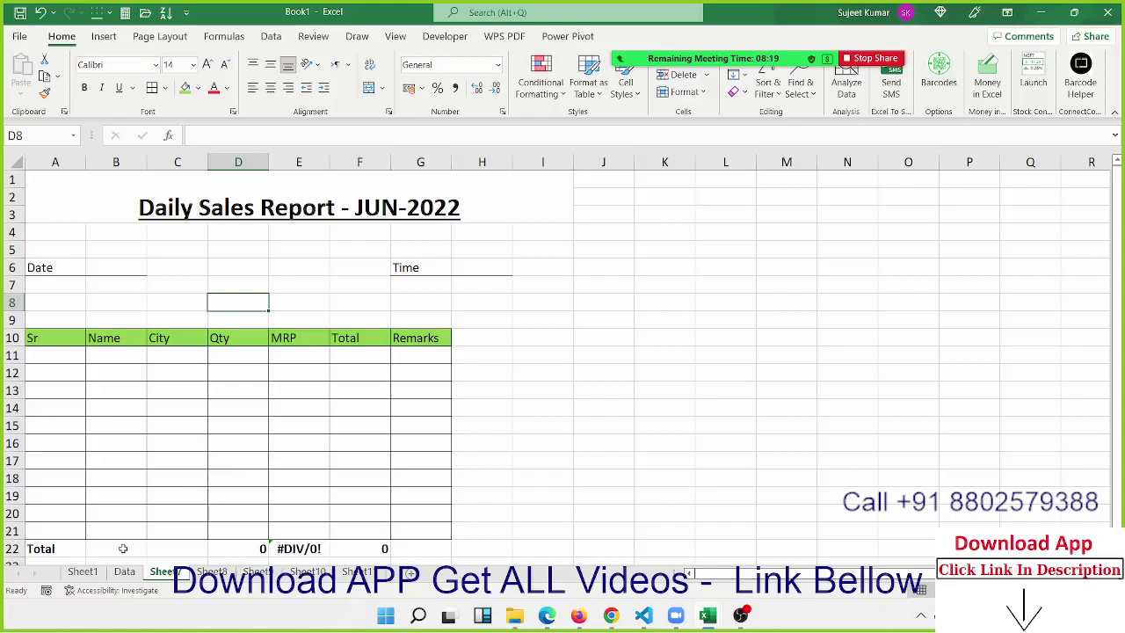
Step: Pass through Sheet1 and bring the Data sheet back into view
{"action": "left_click", "coordinate": [84, 572]}
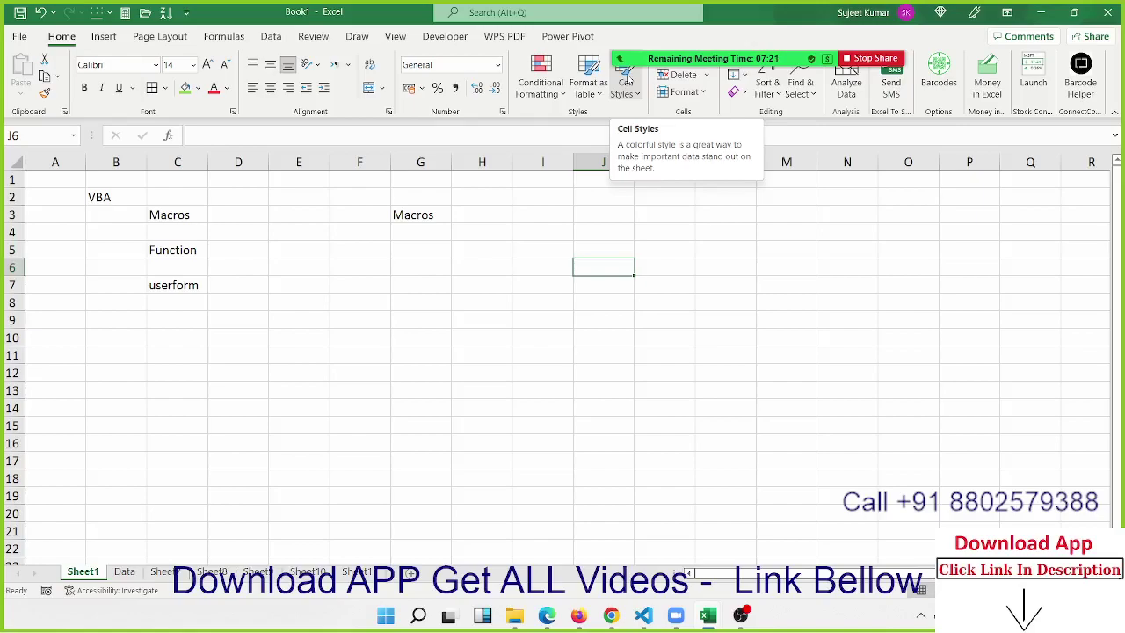
{"action": "left_click", "coordinate": [124, 571]}
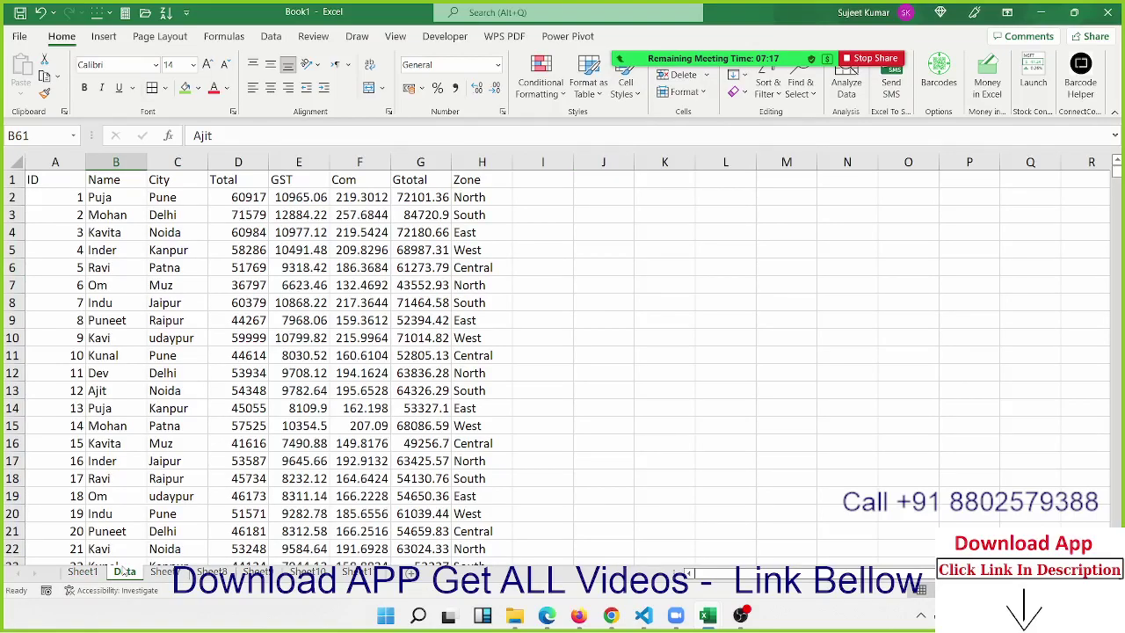
{"action": "mouse_move", "coordinate": [710, 616]}
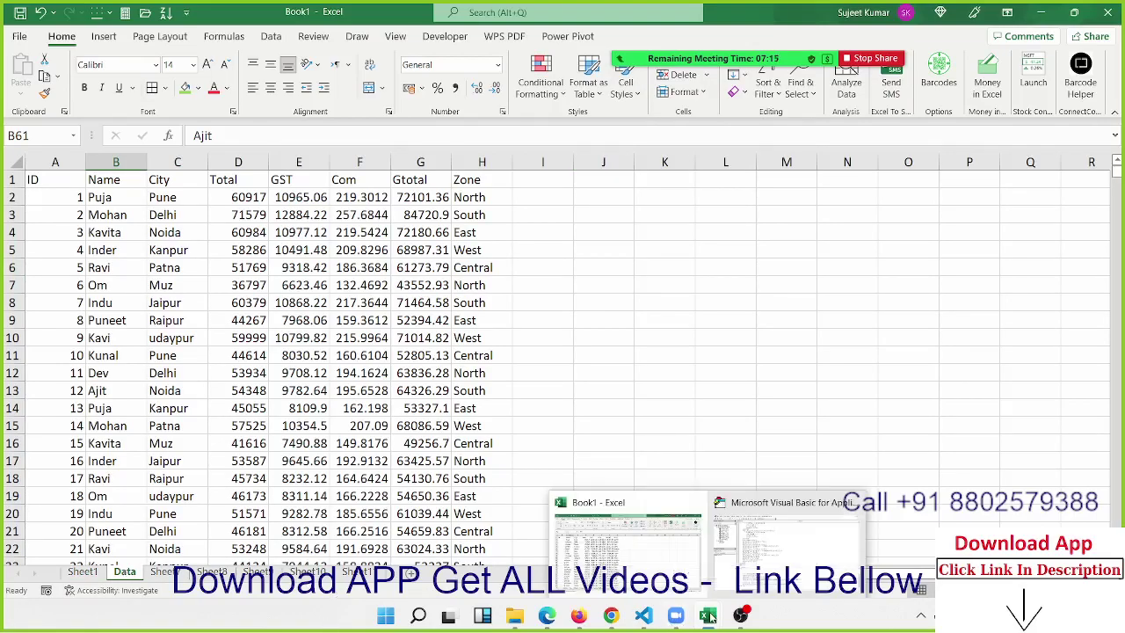
{"action": "left_click", "coordinate": [756, 549]}
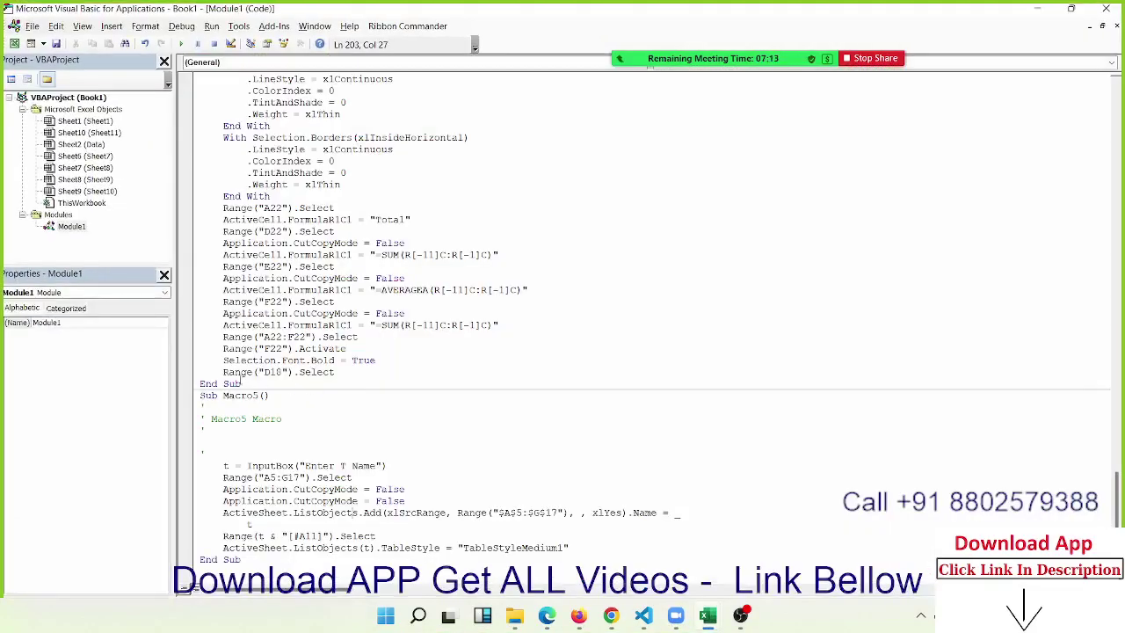
{"action": "scroll", "coordinate": [982, 321], "scroll_direction": "up", "scroll_amount": 5}
{"action": "scroll", "coordinate": [981, 321], "scroll_direction": "up", "scroll_amount": 4}
{"action": "scroll", "coordinate": [981, 321], "scroll_direction": "up", "scroll_amount": 4}
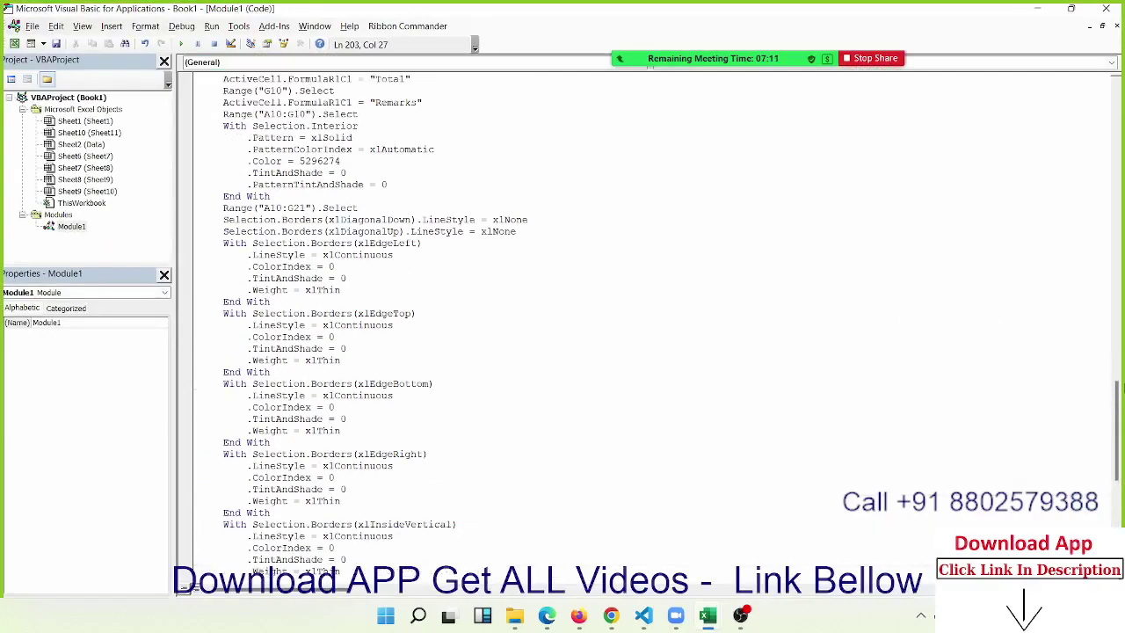
{"action": "mouse_move", "coordinate": [1117, 387]}
{"action": "left_mouse_down"}
{"action": "mouse_move", "coordinate": [1118, 138]}
{"action": "mouse_move", "coordinate": [1121, 164]}
{"action": "left_mouse_up"}
{"action": "mouse_move", "coordinate": [340, 453]}
{"action": "left_mouse_down"}
{"action": "mouse_move", "coordinate": [301, 430]}
{"action": "mouse_move", "coordinate": [210, 266]}
{"action": "left_mouse_up"}
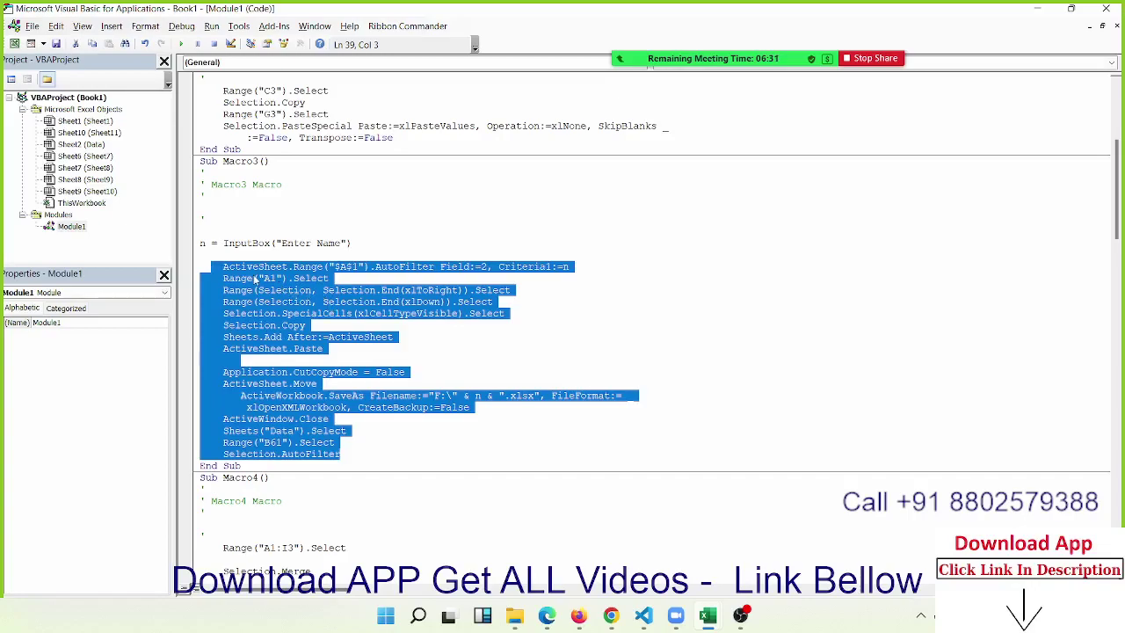
{"action": "left_click", "coordinate": [243, 279]}
{"action": "double_click", "coordinate": [262, 291]}
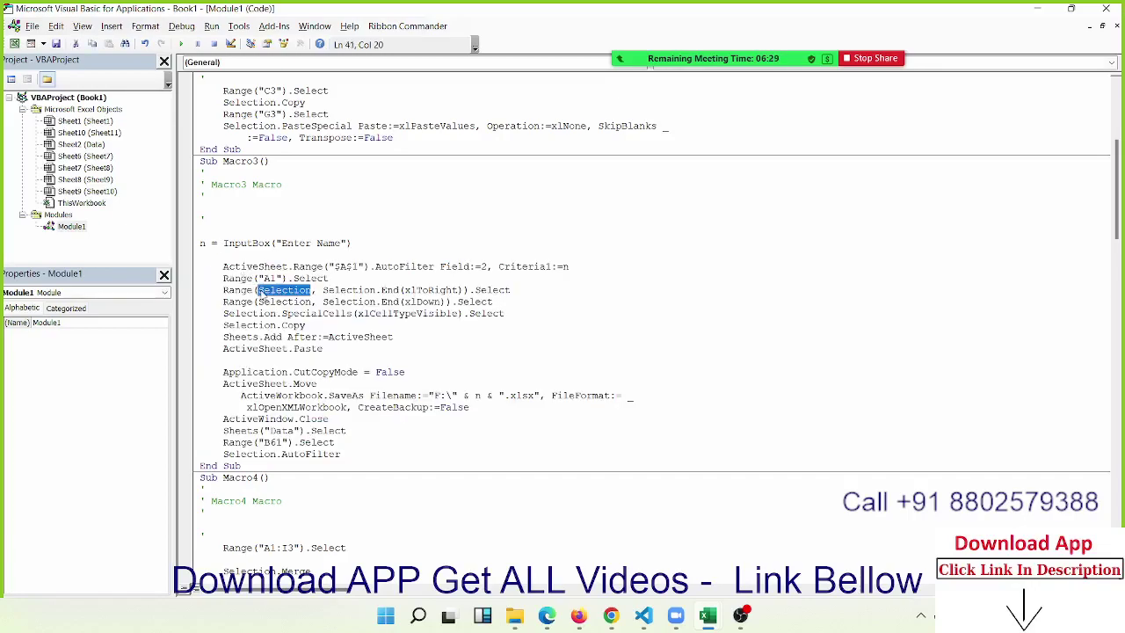
{"action": "double_click", "coordinate": [294, 396]}
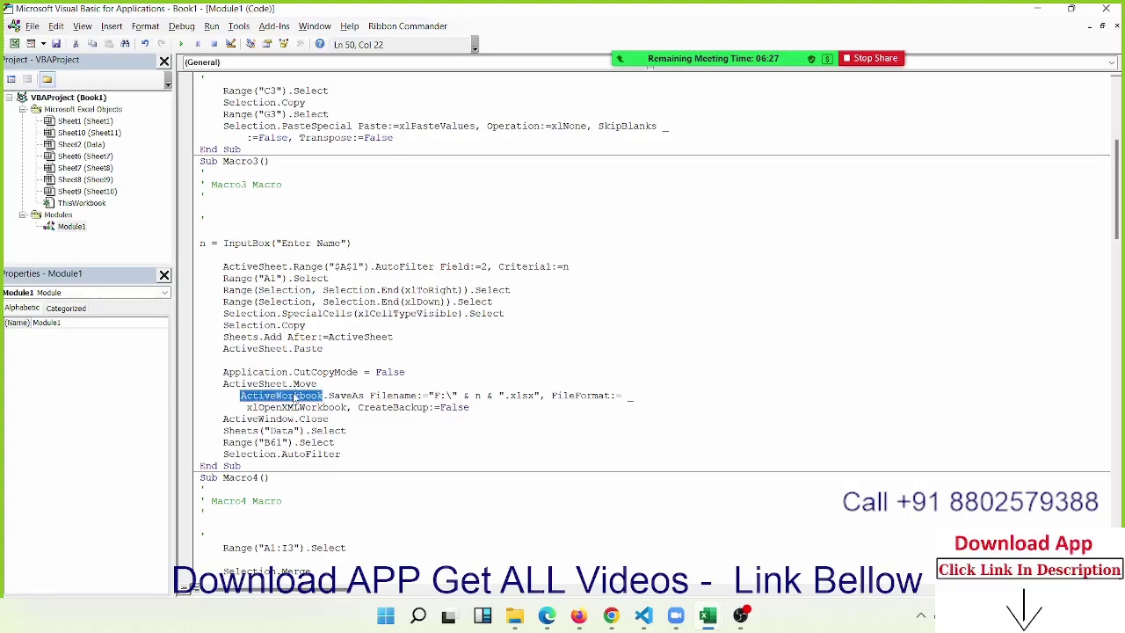
{"action": "left_click", "coordinate": [352, 395]}
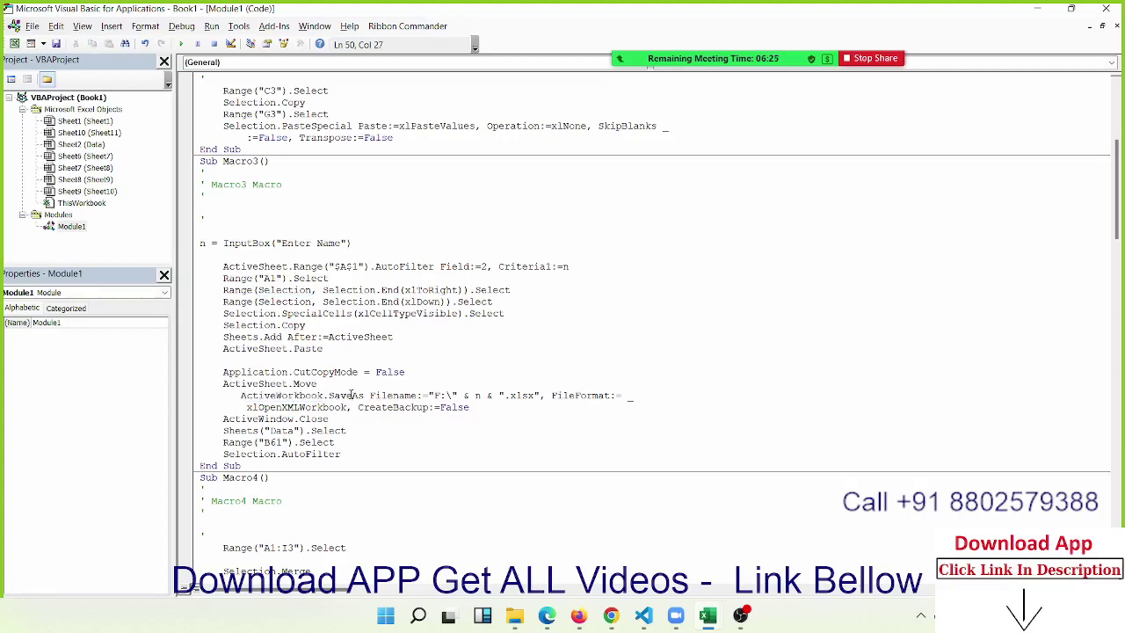
{"action": "left_click", "coordinate": [364, 396]}
{"action": "left_click", "coordinate": [1043, 14]}
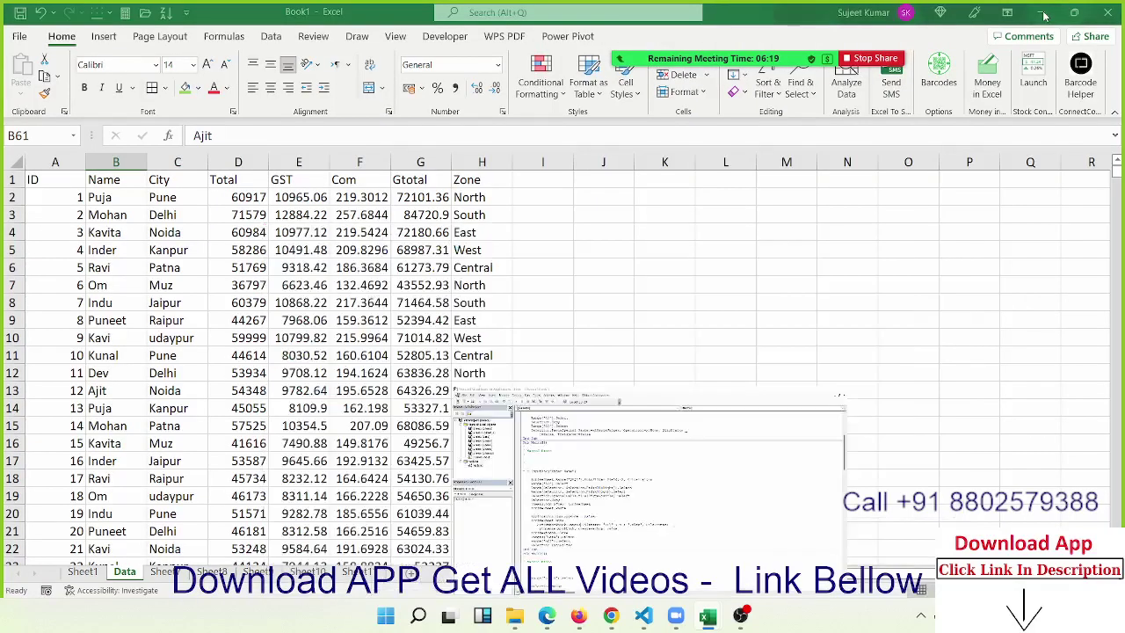
Step: Select cell G4 on the Data sheet, then switch to the VBA editor with Alt+F11
{"action": "left_click", "coordinate": [396, 230]}
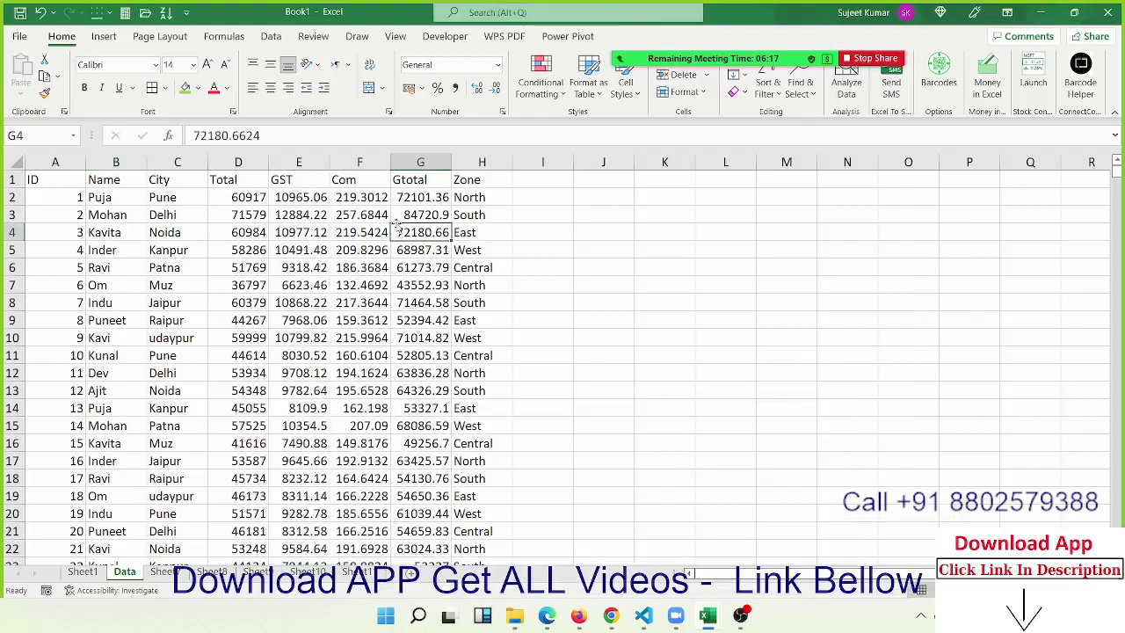
{"action": "mouse_move", "coordinate": [789, 11]}
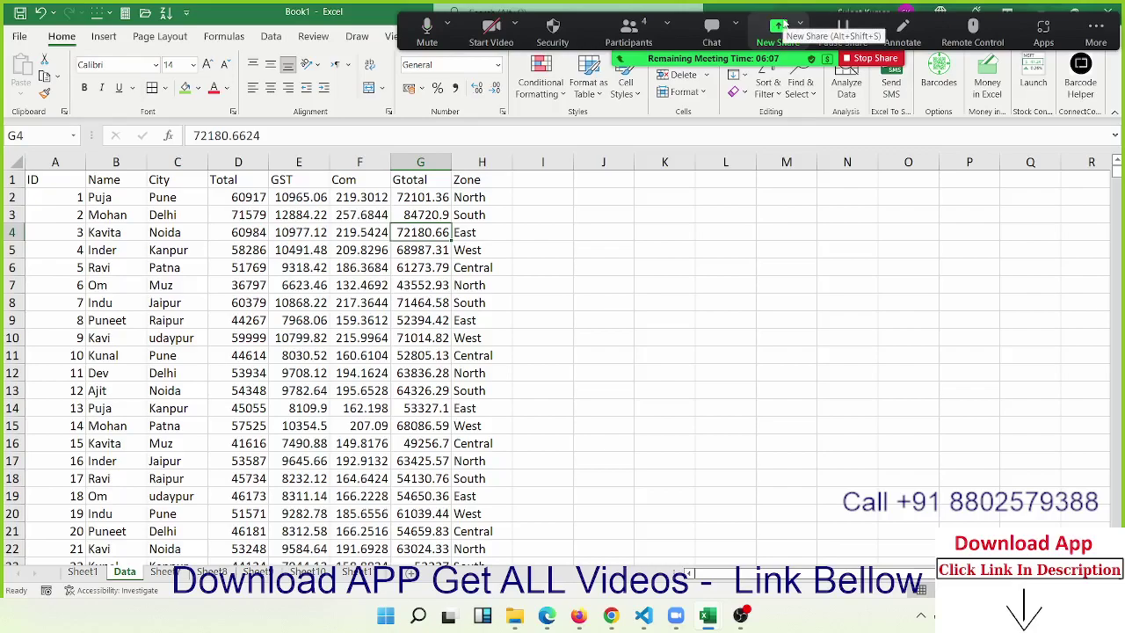
{"action": "key", "text": "alt+F11"}
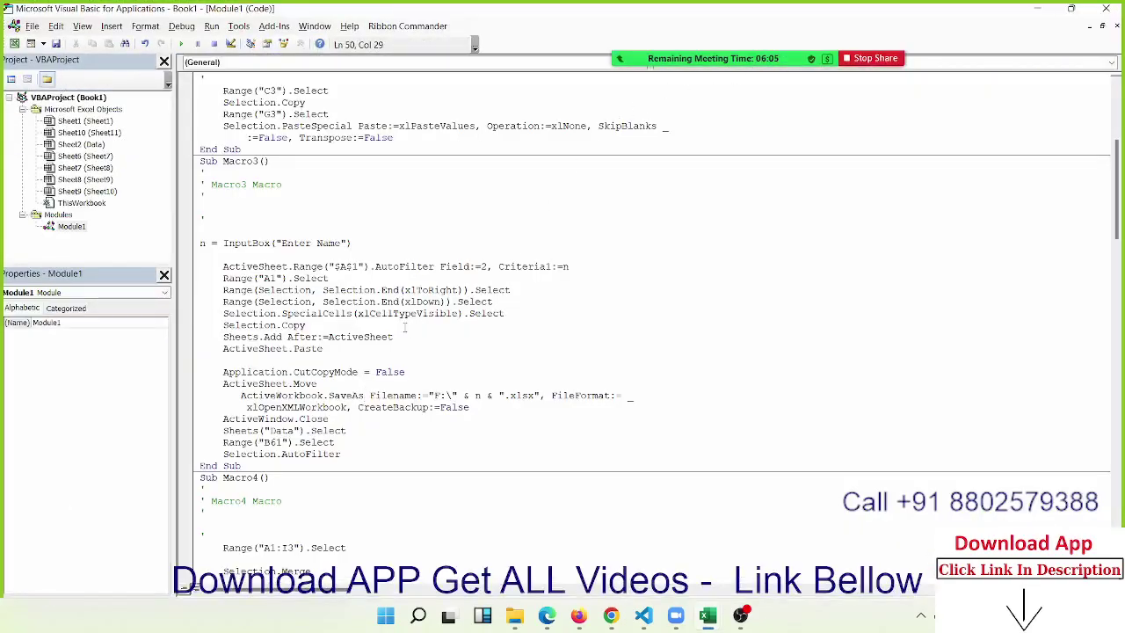
Step: Highlight C3, Selection, Copy and PasteSpecial in Macro2, then return to Excel's Data sheet
{"action": "scroll", "coordinate": [404, 326], "scroll_direction": "up", "scroll_amount": 1}
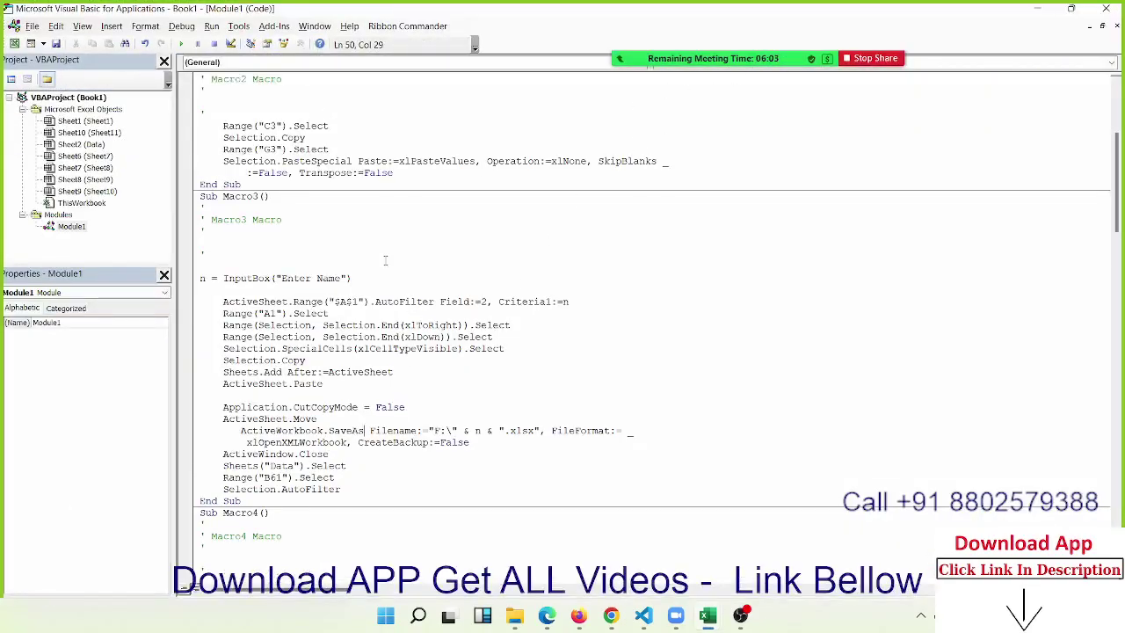
{"action": "double_click", "coordinate": [255, 125]}
{"action": "left_click_drag", "start_coordinate": [264, 125], "coordinate": [274, 125]}
{"action": "double_click", "coordinate": [293, 138]}
{"action": "left_click_drag", "start_coordinate": [223, 138], "coordinate": [276, 138]}
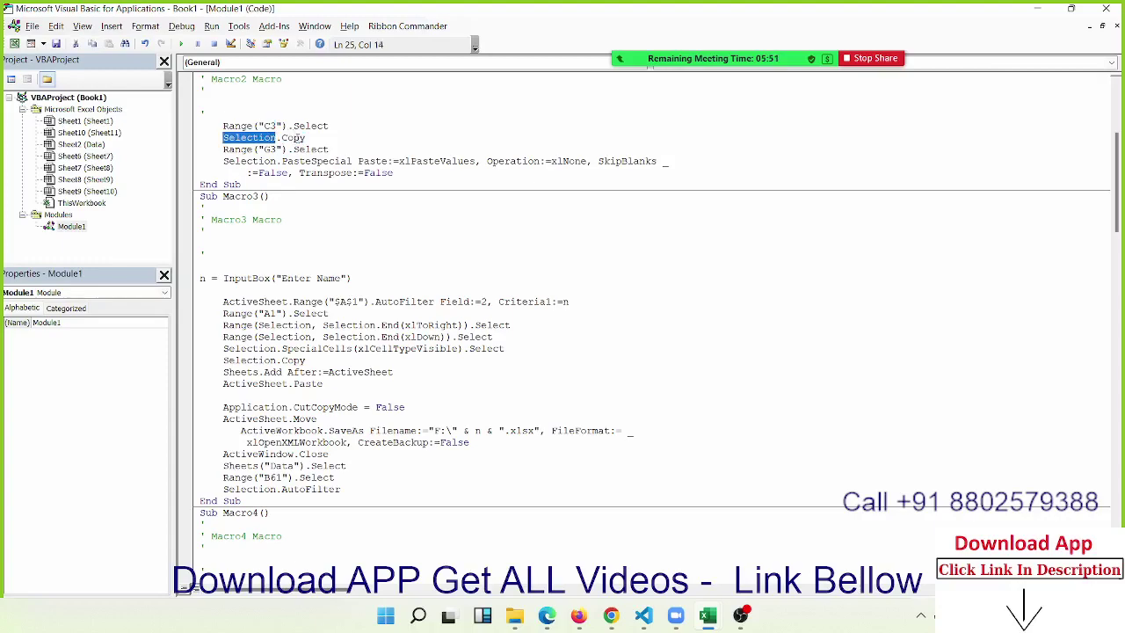
{"action": "double_click", "coordinate": [294, 138]}
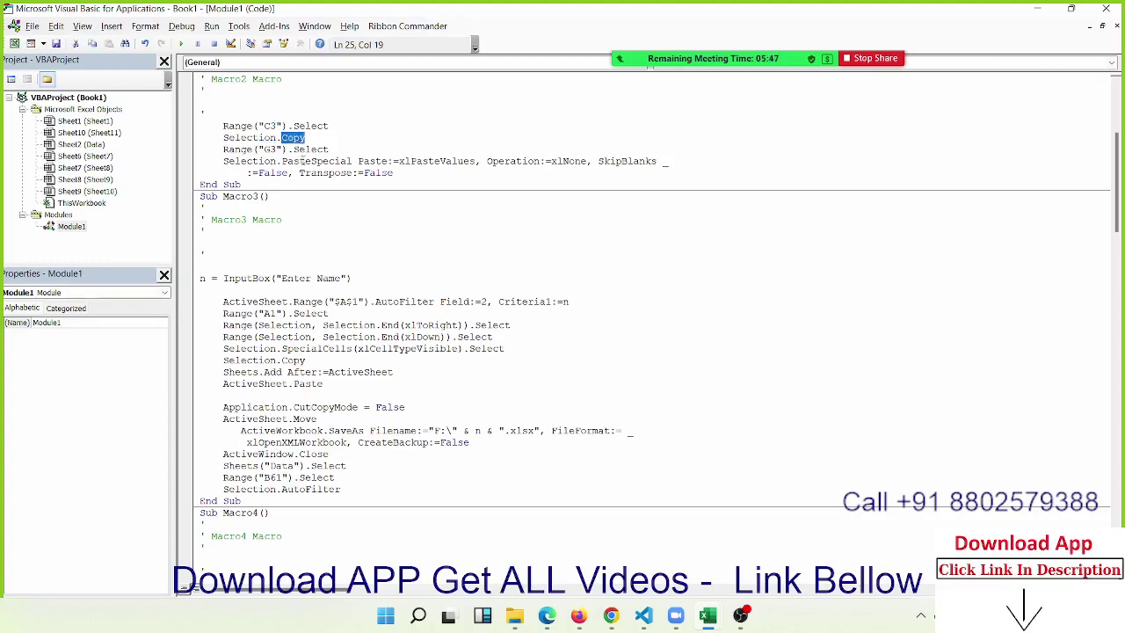
{"action": "double_click", "coordinate": [302, 161]}
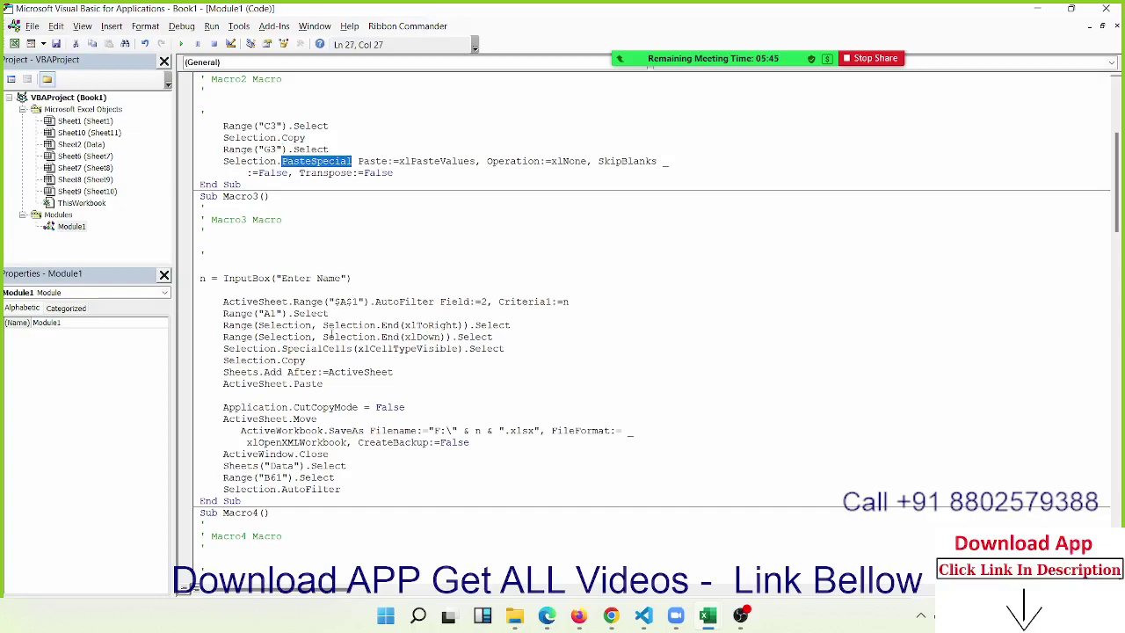
{"action": "left_click", "coordinate": [324, 337]}
{"action": "key", "text": "alt+F11"}
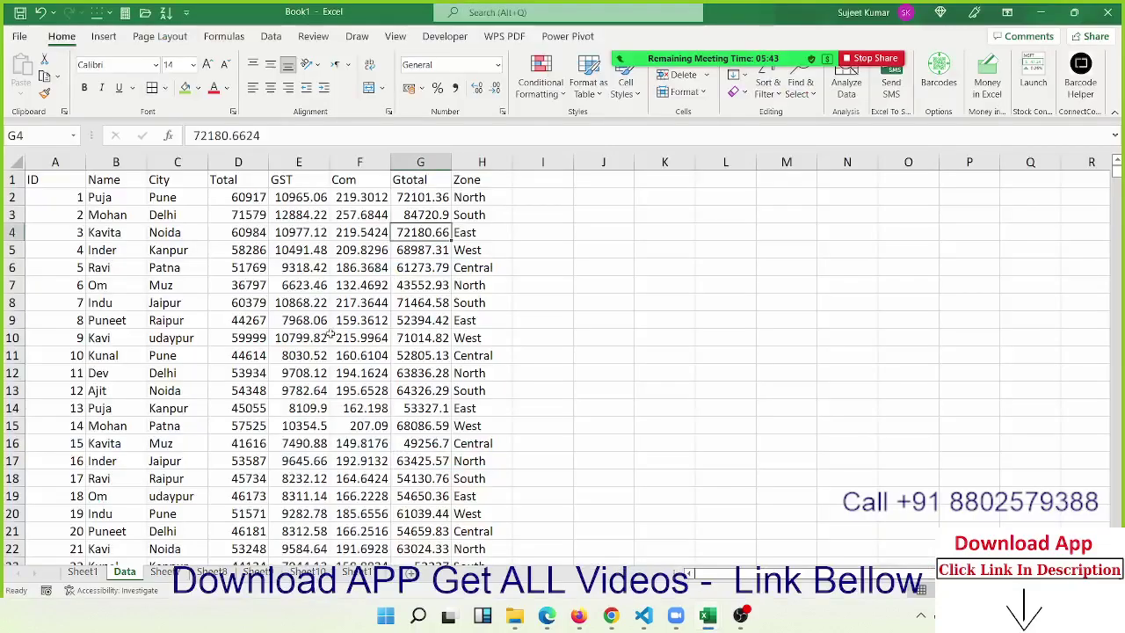